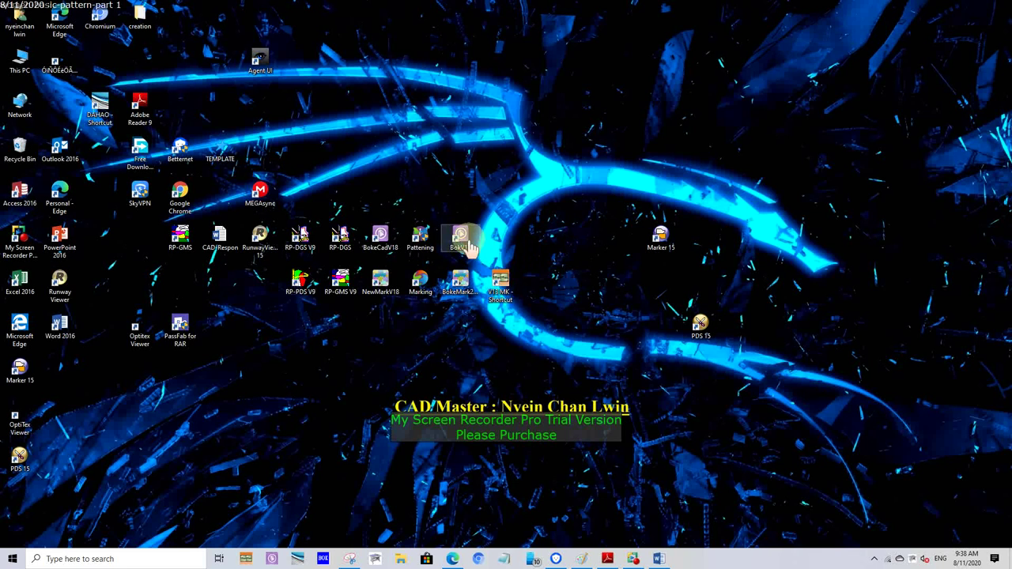
# Launch BOK CAD V13 from the BokV13 desktop shortcut and start a new design
pyautogui.moveTo(522, 219); pyautogui.dragTo(283, 312)
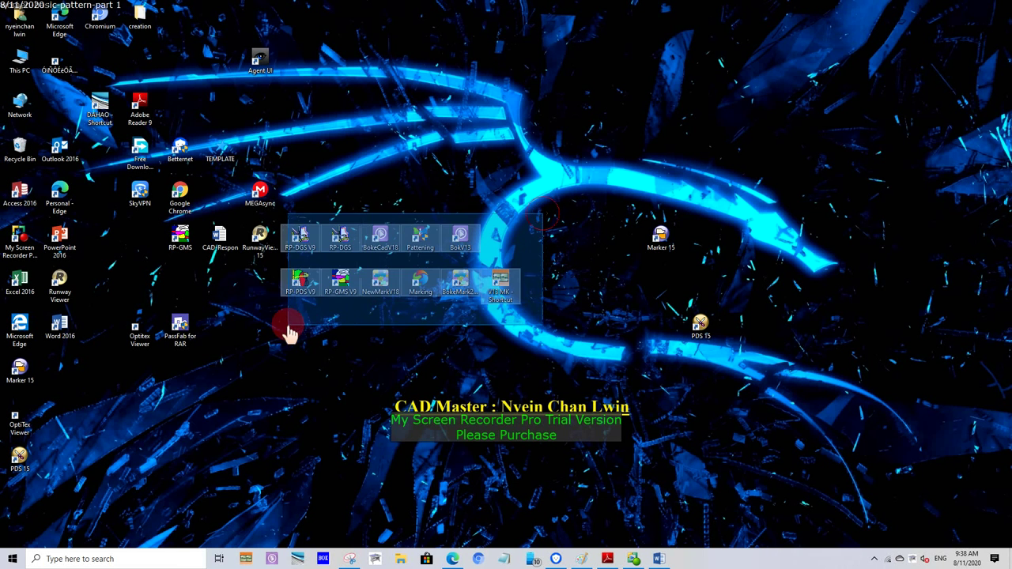
pyautogui.click(459, 237)
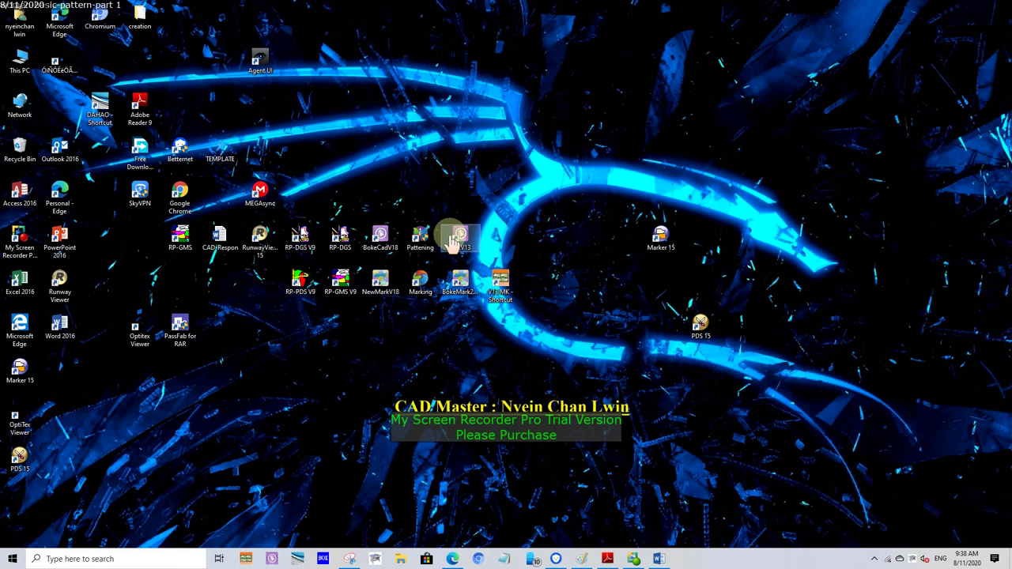
pyautogui.doubleClick(459, 245)
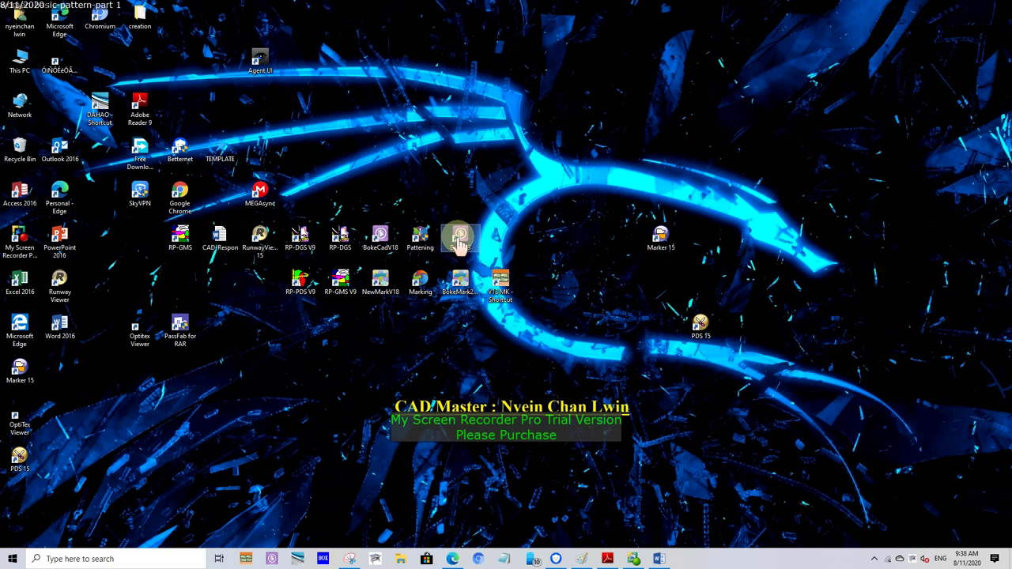
pyautogui.rightClick(460, 245)
pyautogui.click(478, 231)
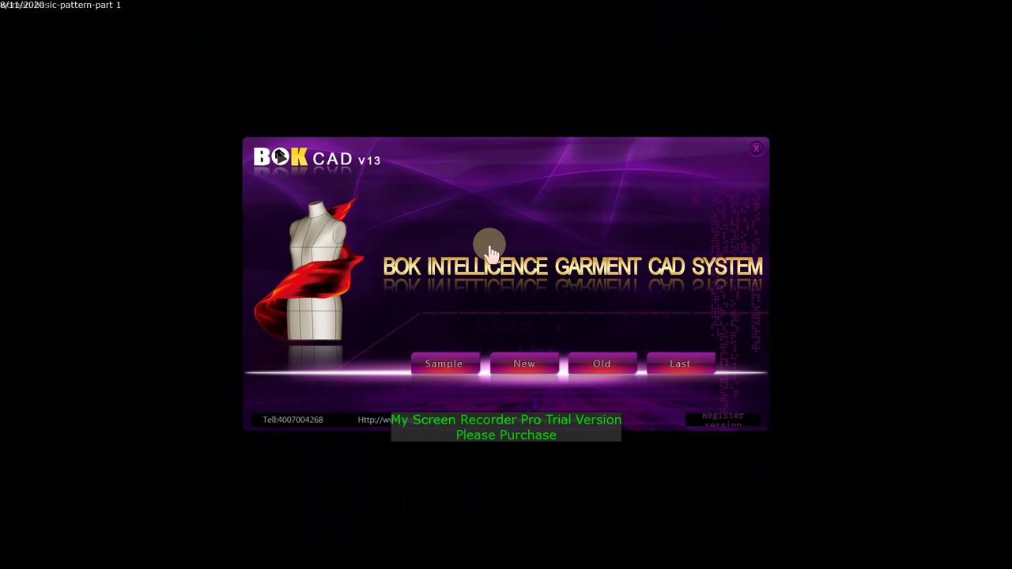
pyautogui.click(523, 363)
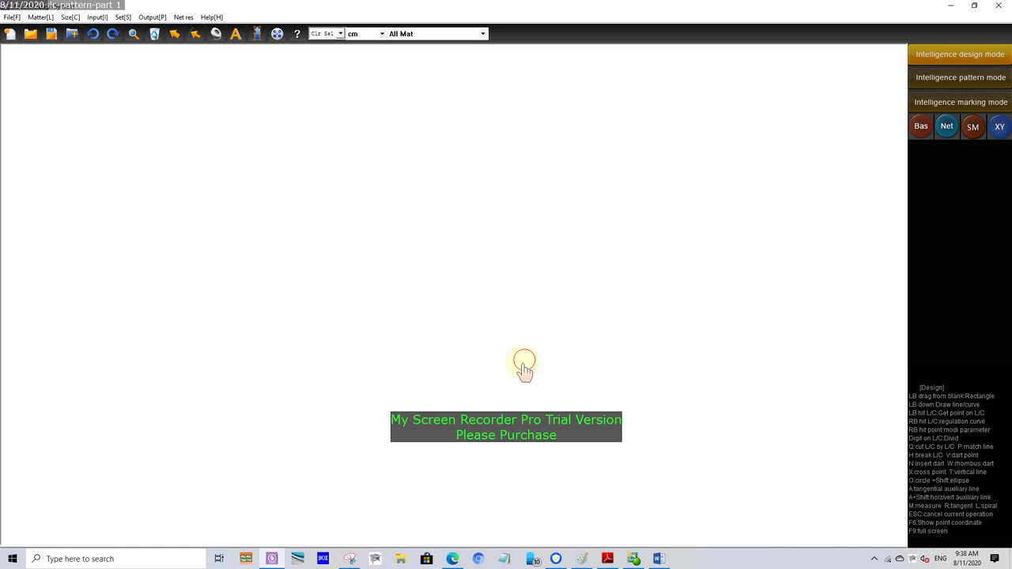
# Delete the Cuff, sleeve length, shoulder width, Collar and waist circumference rows from the size table
pyautogui.click(69, 17)
pyautogui.click(484, 245)
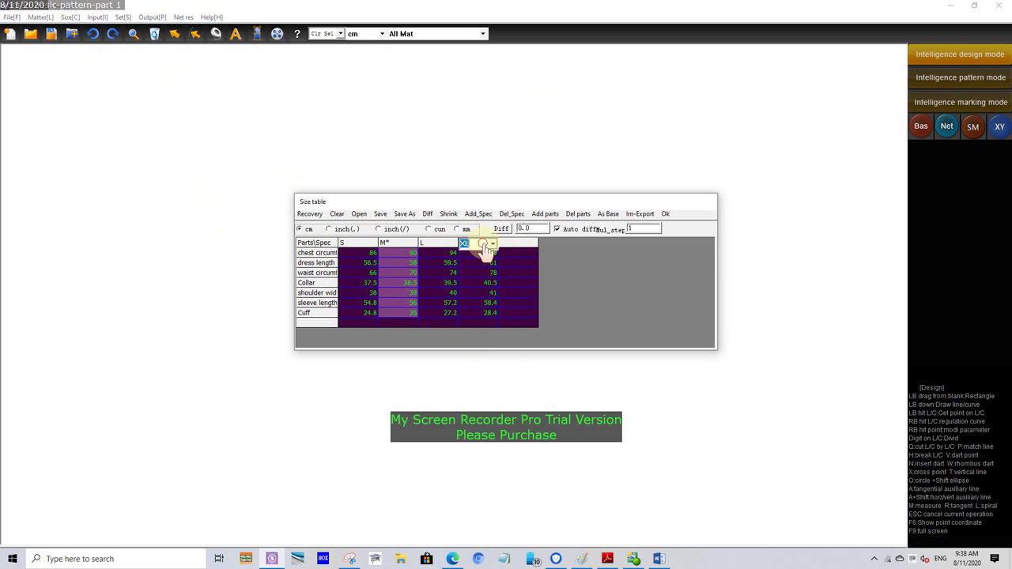
pyautogui.press('Return')
pyautogui.press('Return')
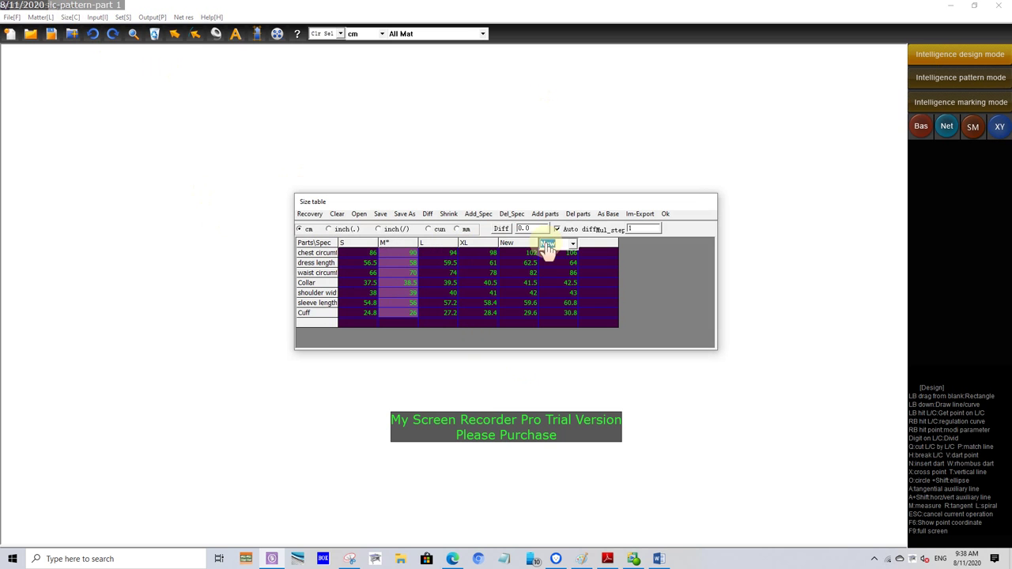
pyautogui.rightClick(327, 294)
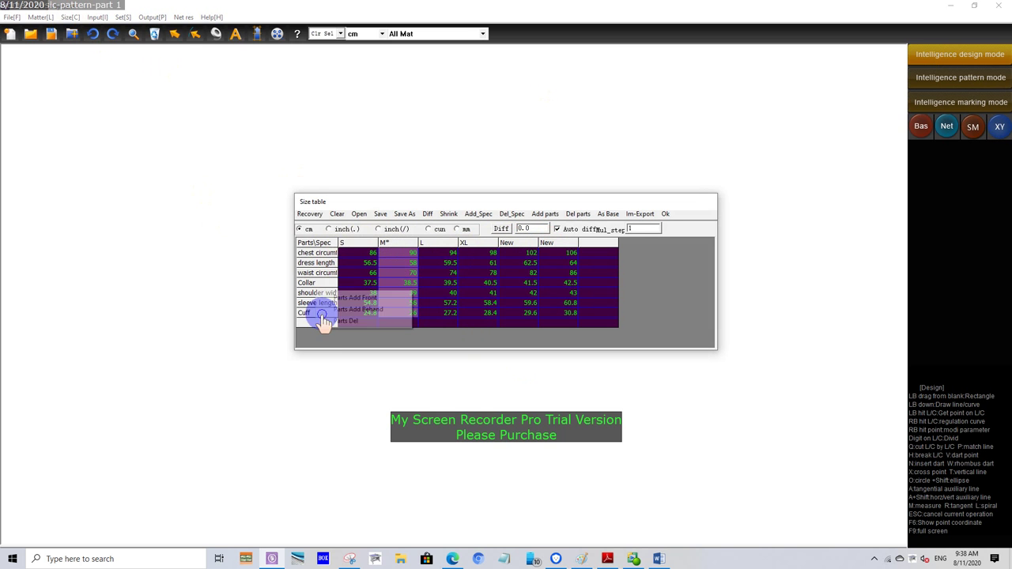
pyautogui.click(325, 322)
pyautogui.rightClick(298, 281)
pyautogui.click(318, 308)
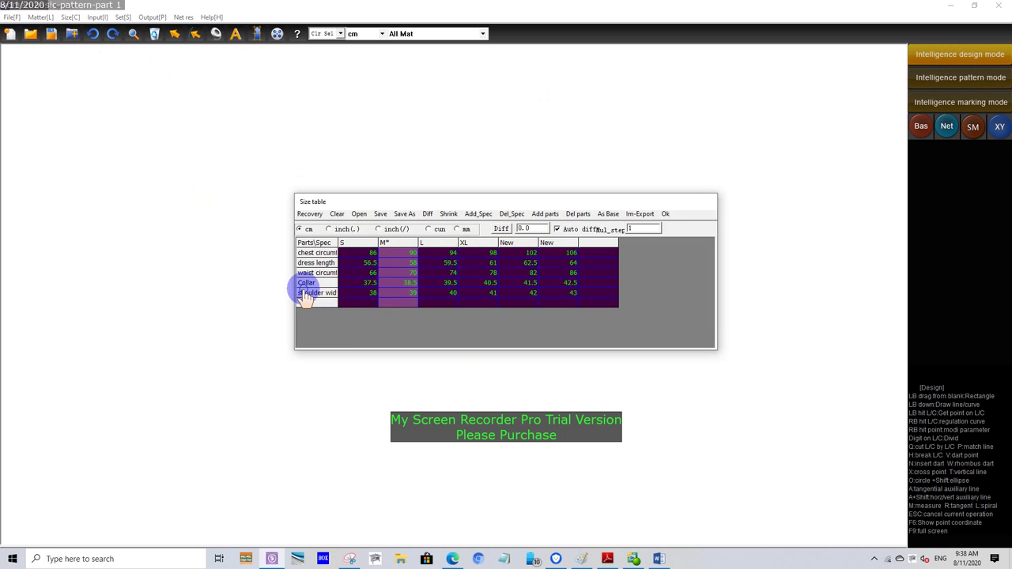
pyautogui.rightClick(311, 268)
pyautogui.click(326, 295)
pyautogui.rightClick(311, 275)
pyautogui.click(318, 286)
pyautogui.rightClick(317, 272)
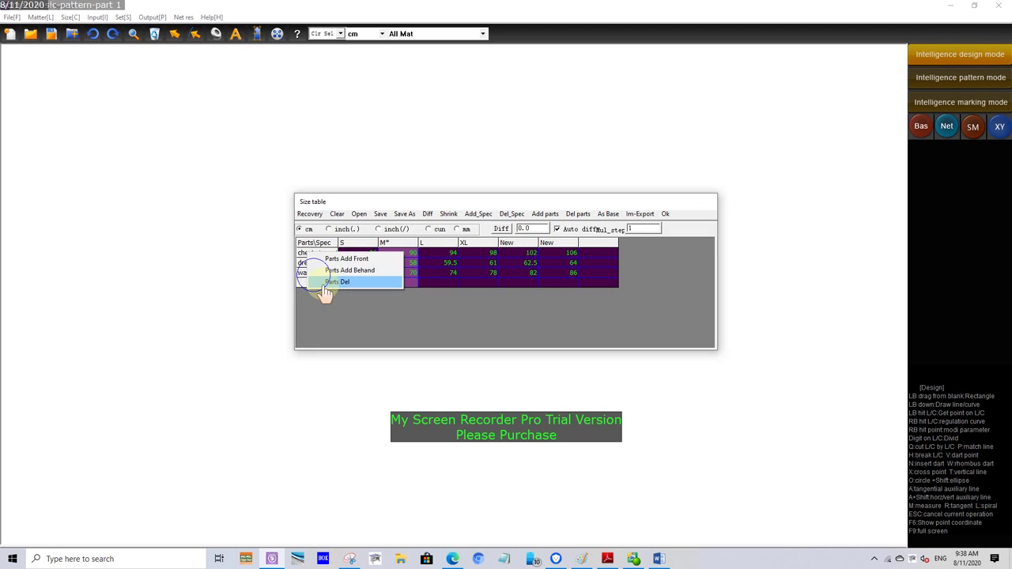
pyautogui.click(323, 291)
# Remove every size column except S, delete the dress length row, and add a new size column
pyautogui.click(515, 220)
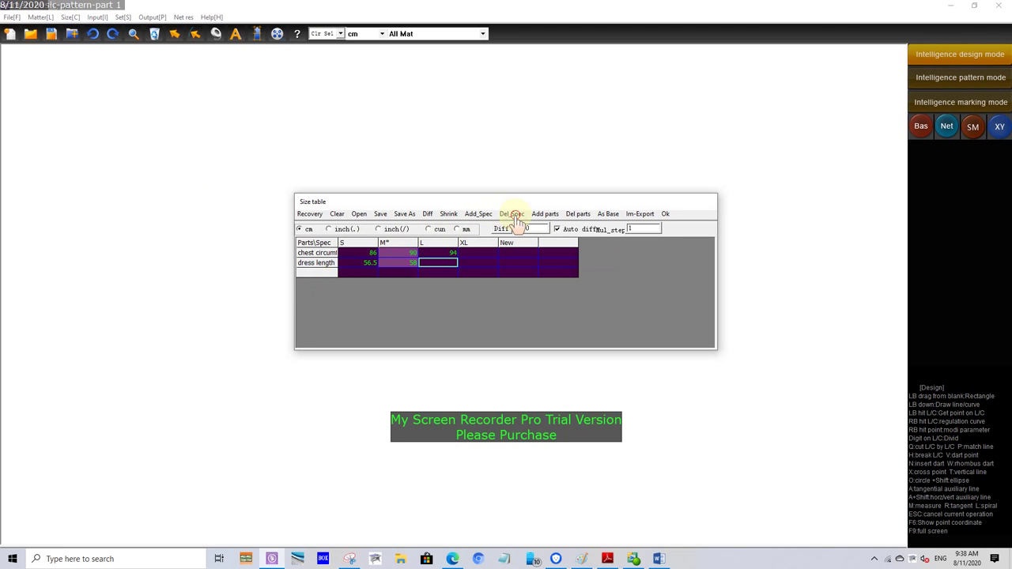
pyautogui.click(515, 220)
pyautogui.click(514, 219)
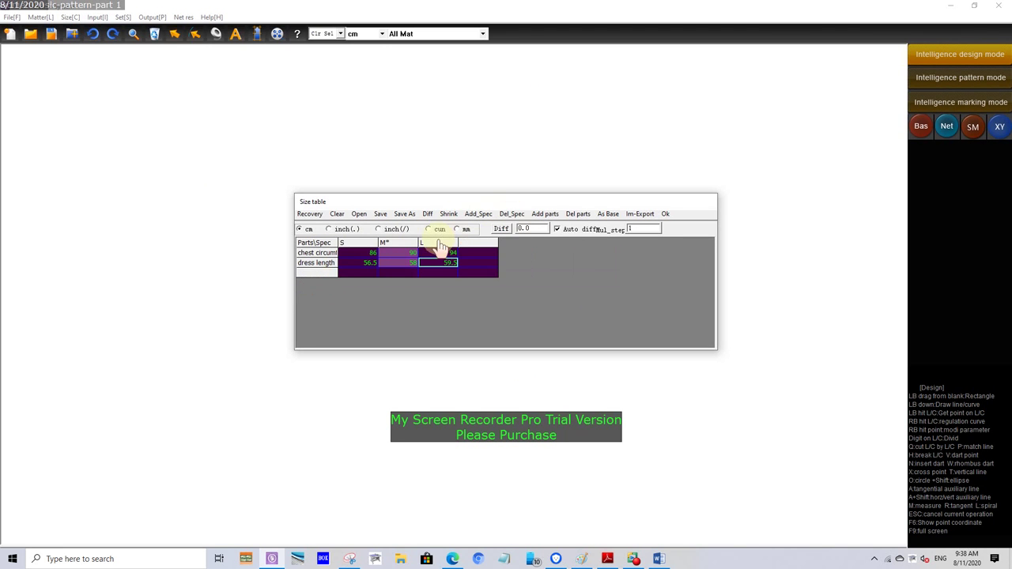
pyautogui.click(515, 220)
pyautogui.click(515, 220)
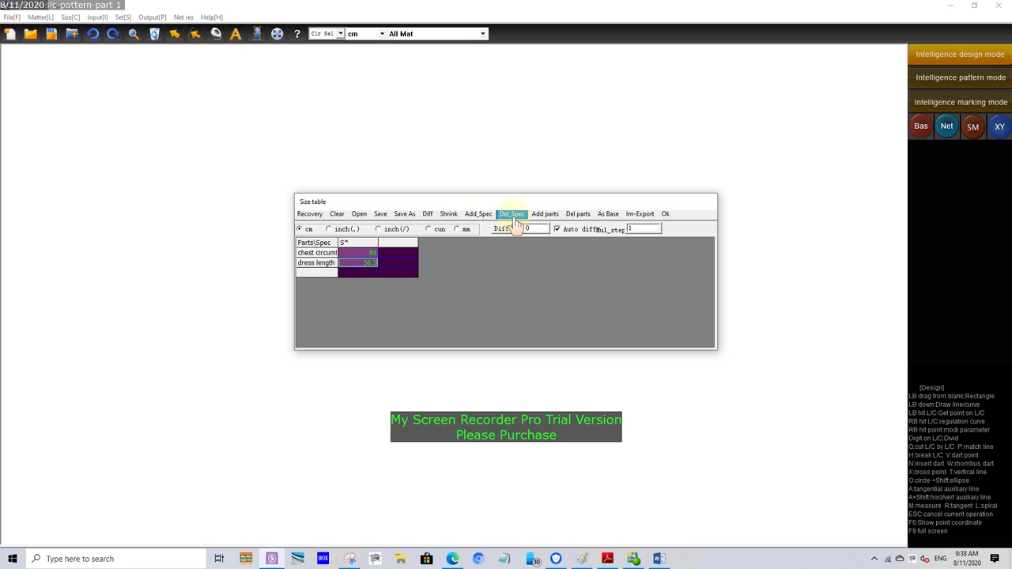
pyautogui.click(578, 221)
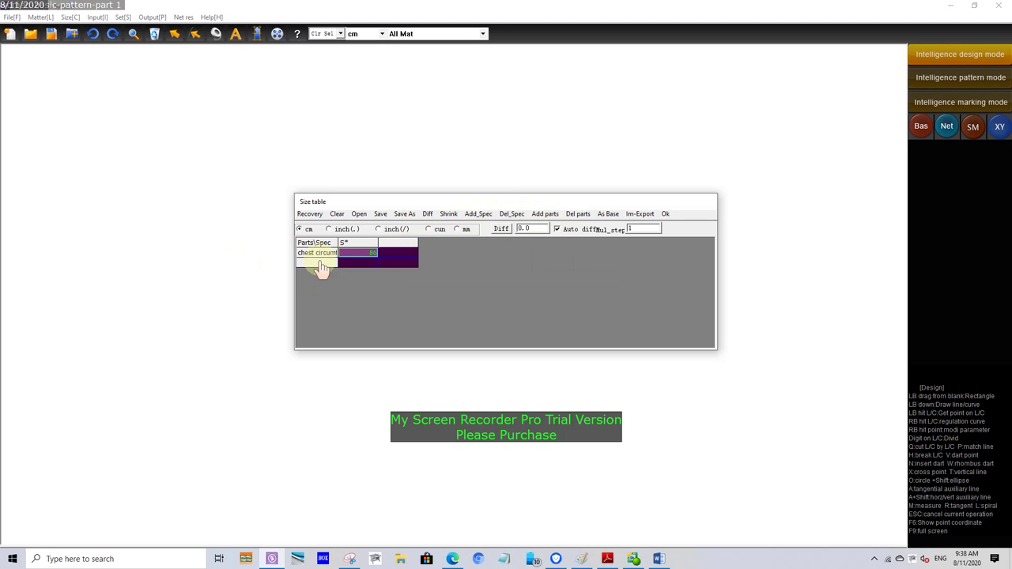
pyautogui.click(479, 221)
# Add a second new size column and rename the chest circumference row to CH
pyautogui.click(478, 221)
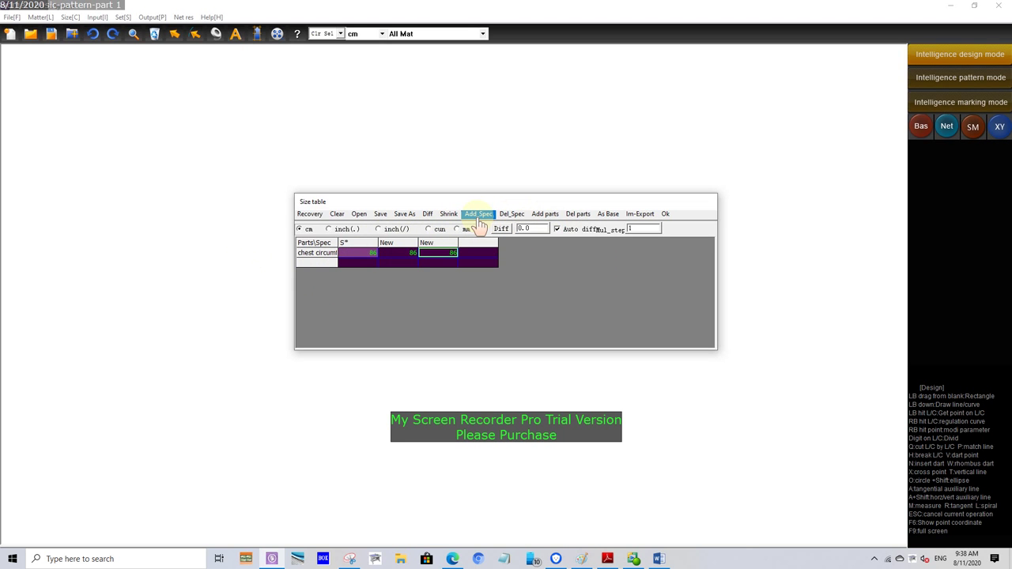
pyautogui.click(547, 222)
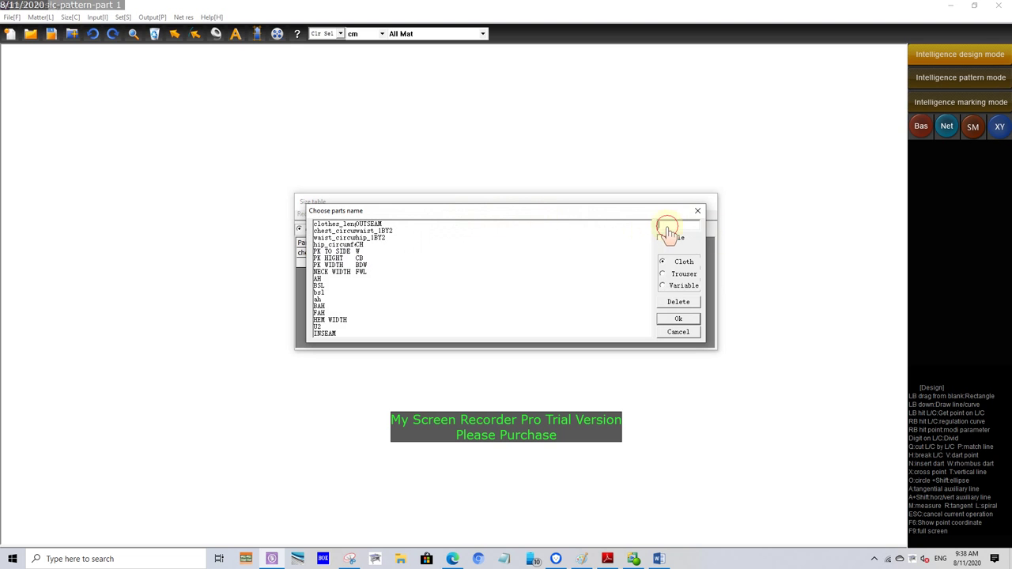
pyautogui.click(697, 211)
pyautogui.rightClick(325, 261)
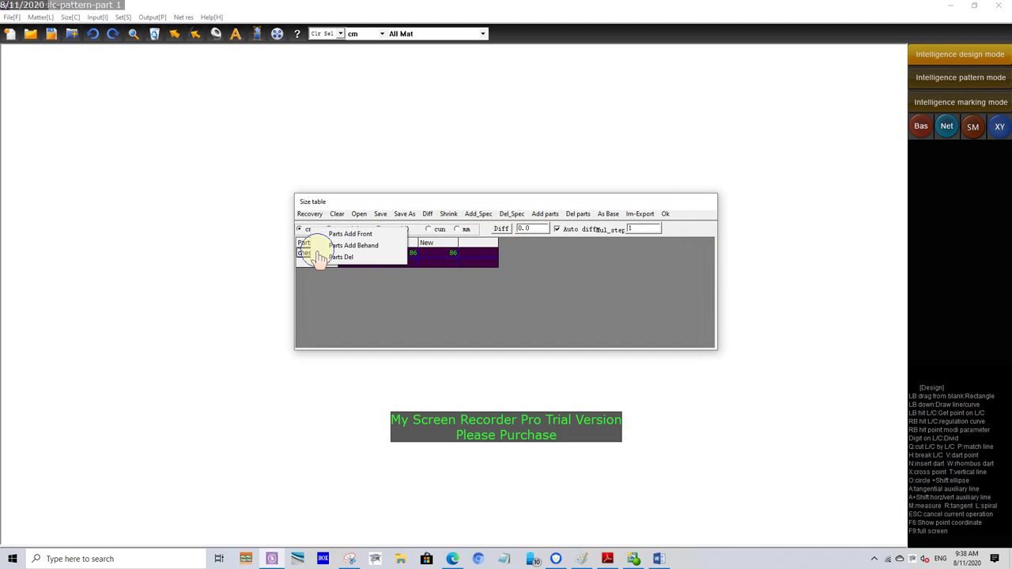
pyautogui.click(330, 259)
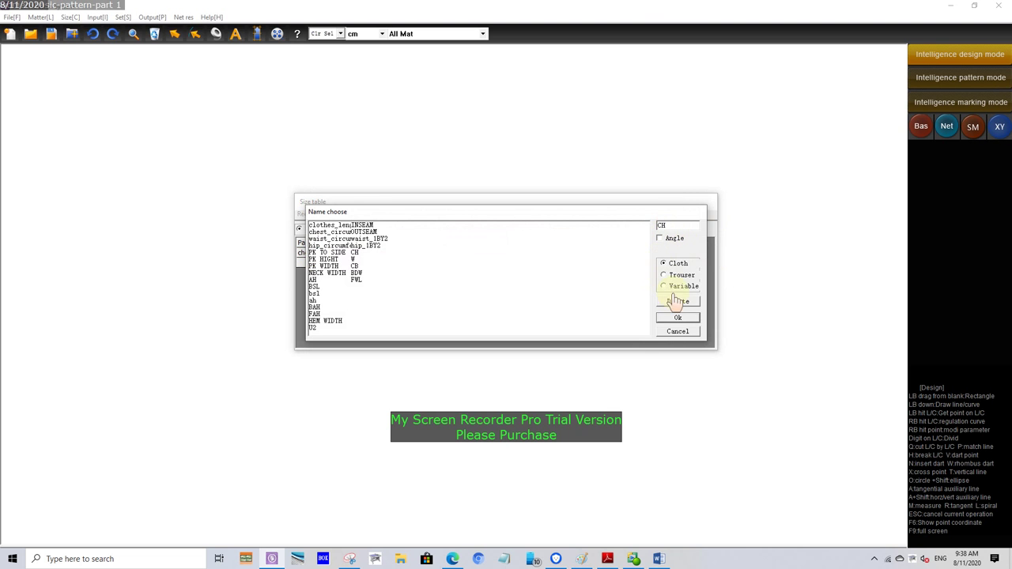
pyautogui.click(679, 318)
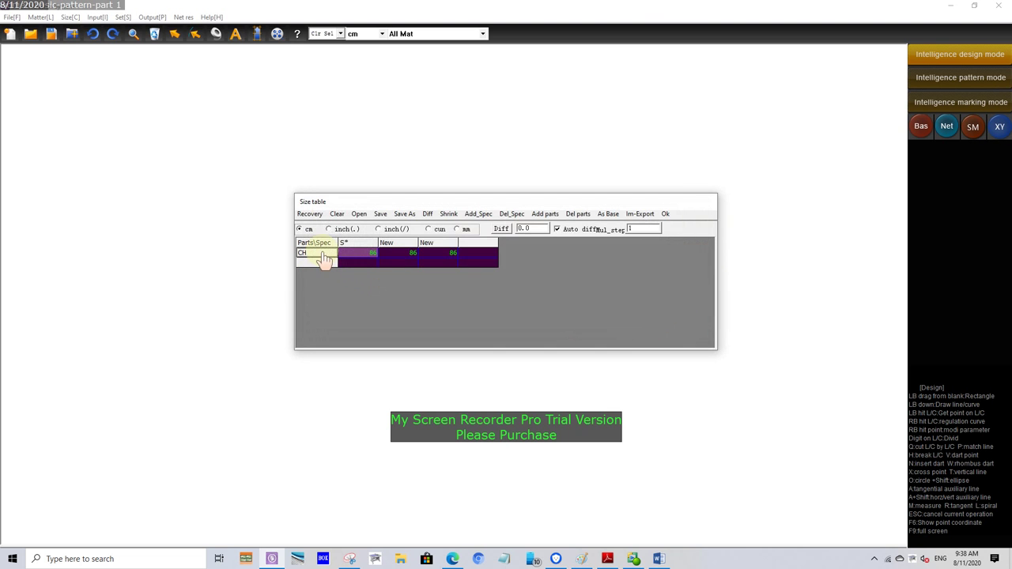
pyautogui.doubleClick(323, 261)
pyautogui.click(687, 325)
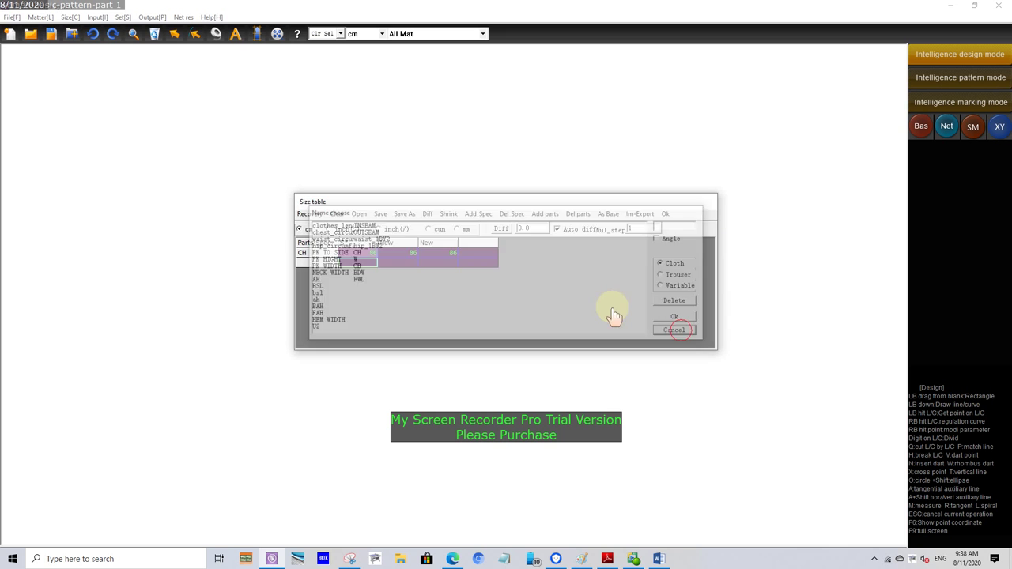
# Add the W and CB measurement rows to the size table
pyautogui.click(546, 215)
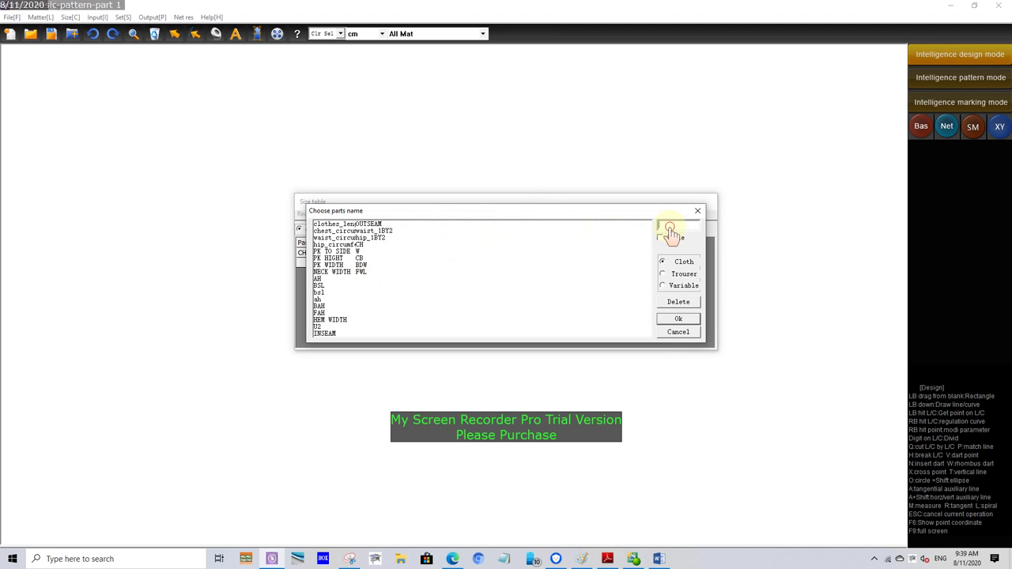
pyautogui.write('W')
pyautogui.click(678, 319)
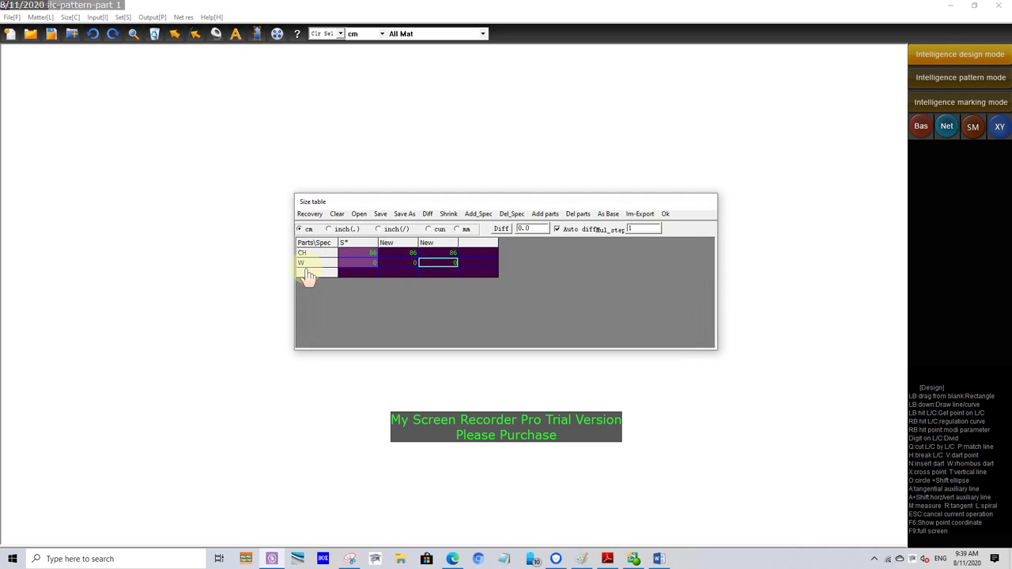
pyautogui.click(547, 215)
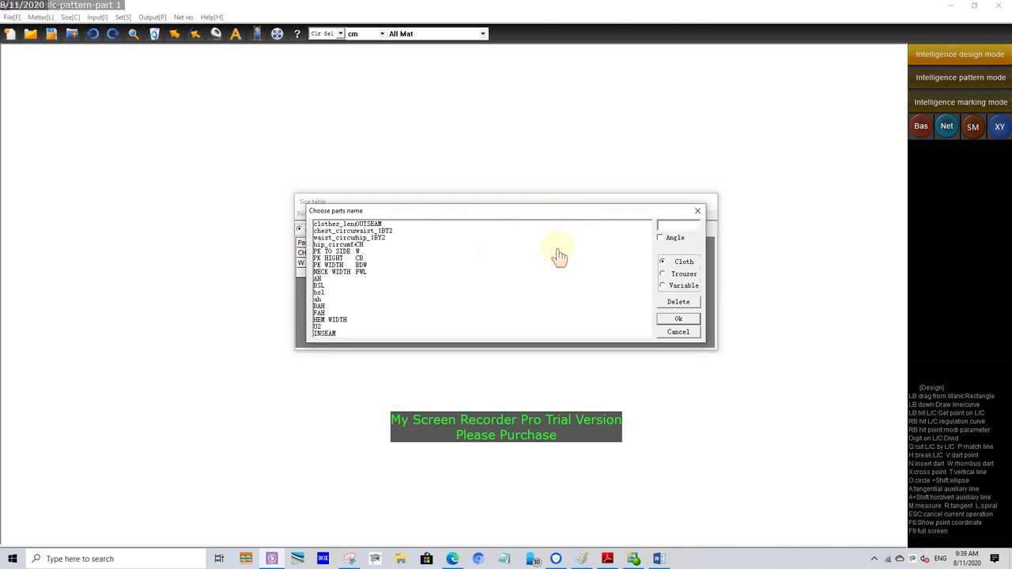
pyautogui.click(667, 228)
pyautogui.moveTo(622, 230); pyautogui.dragTo(526, 264)
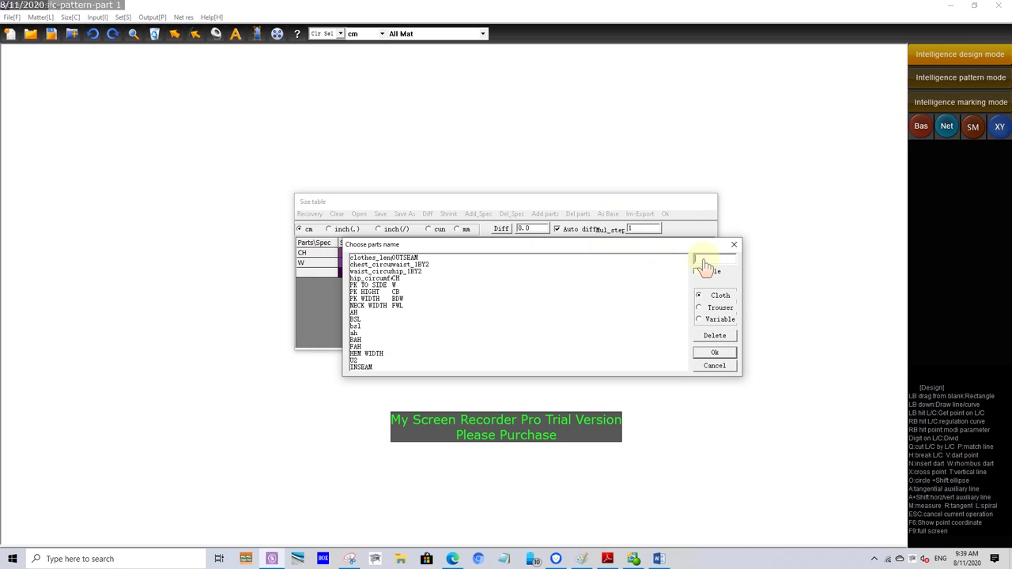
pyautogui.write('CB')
pyautogui.click(714, 352)
# Name the three size columns XS, S and M
pyautogui.click(364, 245)
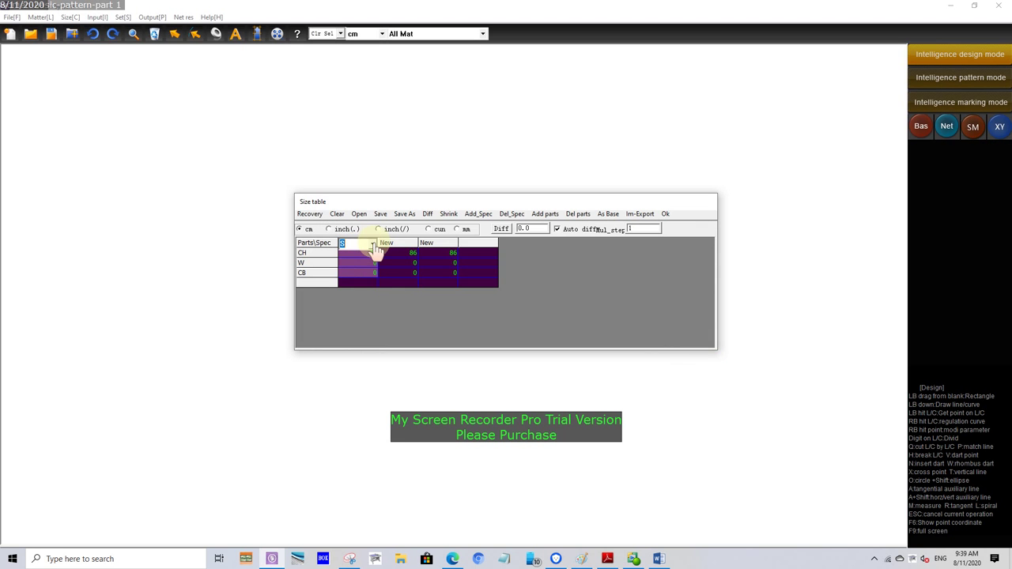
pyautogui.click(372, 245)
pyautogui.click(352, 254)
pyautogui.click(388, 245)
pyautogui.click(411, 244)
pyautogui.click(397, 264)
pyautogui.click(446, 245)
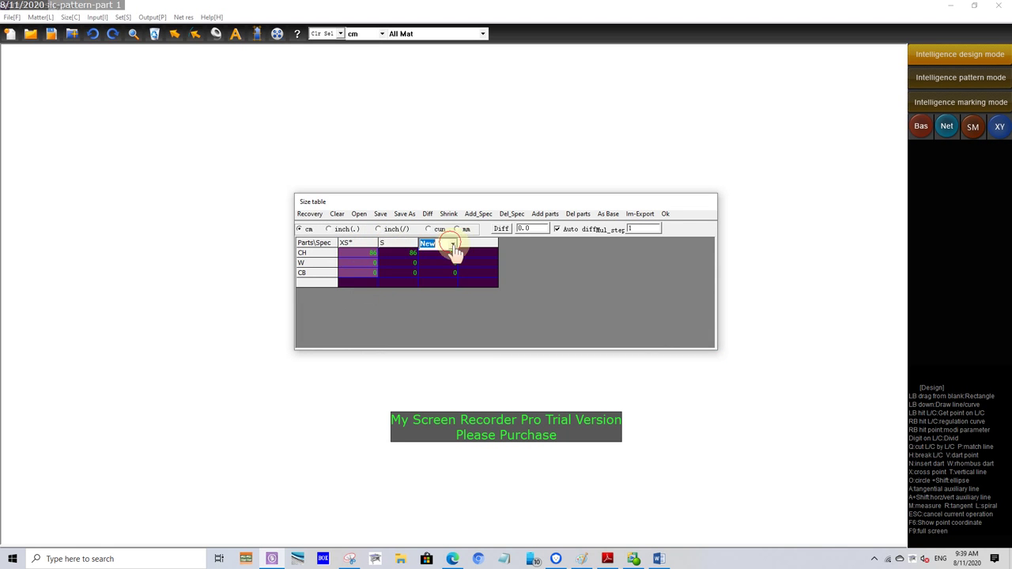
pyautogui.click(452, 245)
pyautogui.click(440, 273)
# Load the women-basic-japan.sz size table from the USB drive
pyautogui.click(360, 215)
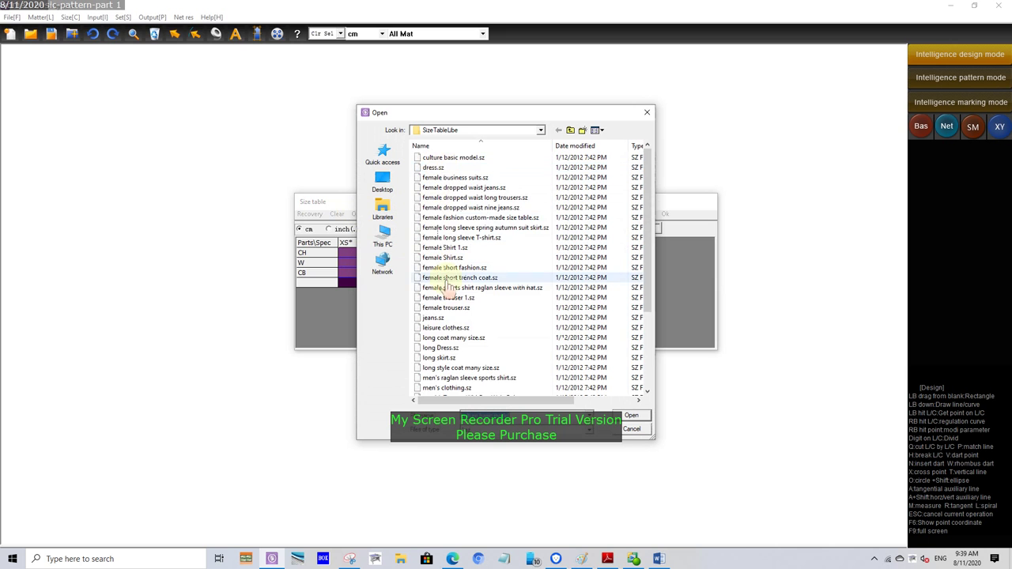
pyautogui.click(382, 237)
pyautogui.scroll(-3, 469, 243)
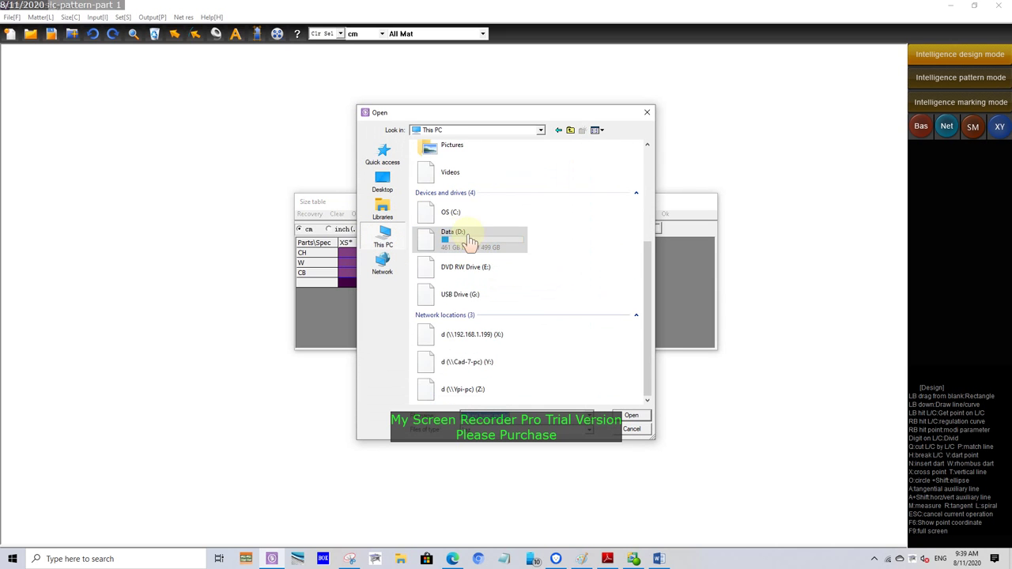
pyautogui.doubleClick(457, 292)
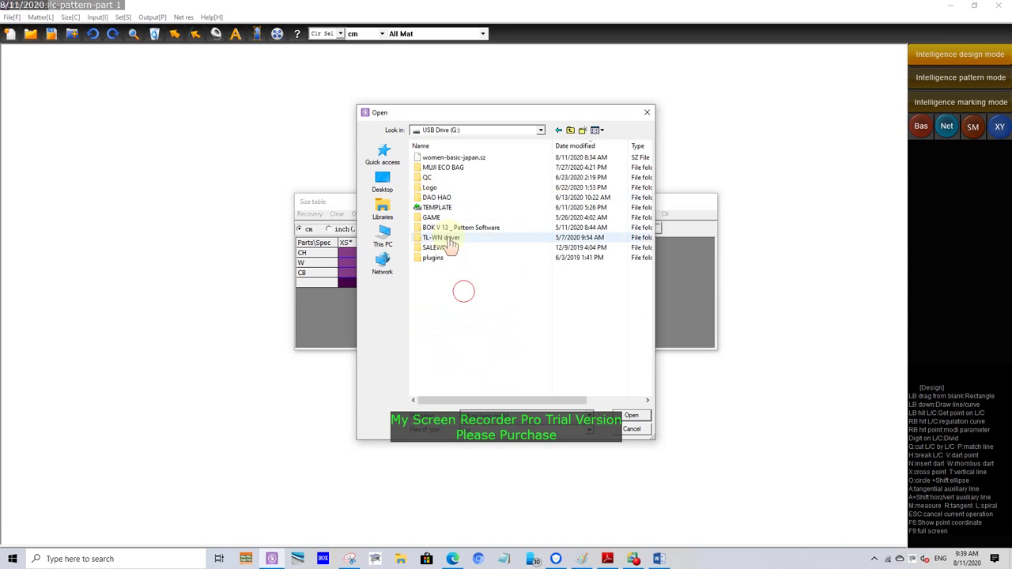
pyautogui.click(449, 159)
pyautogui.click(631, 415)
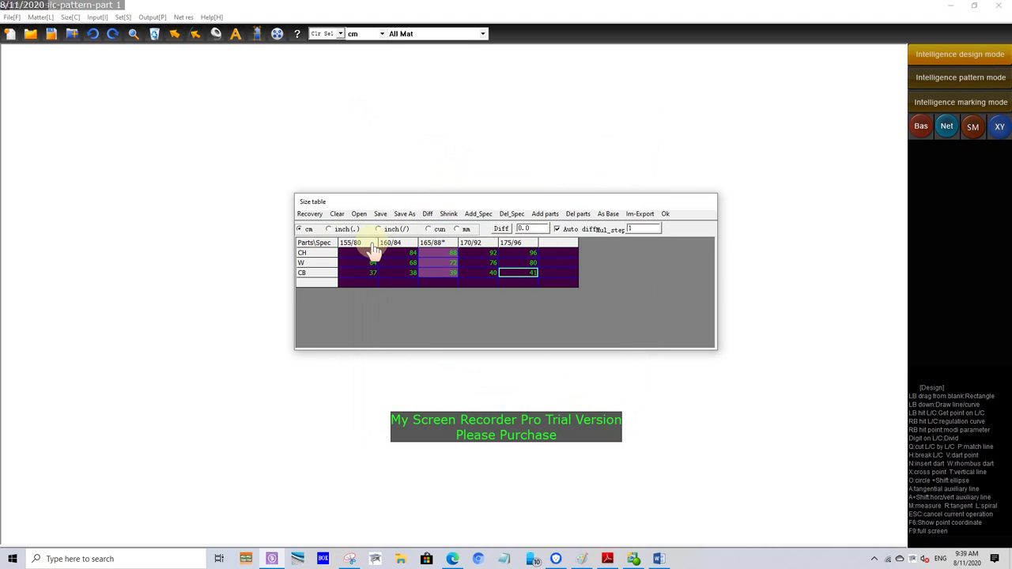
# Set 165/88 as the base size of the loaded size table
pyautogui.rightClick(442, 251)
pyautogui.click(515, 322)
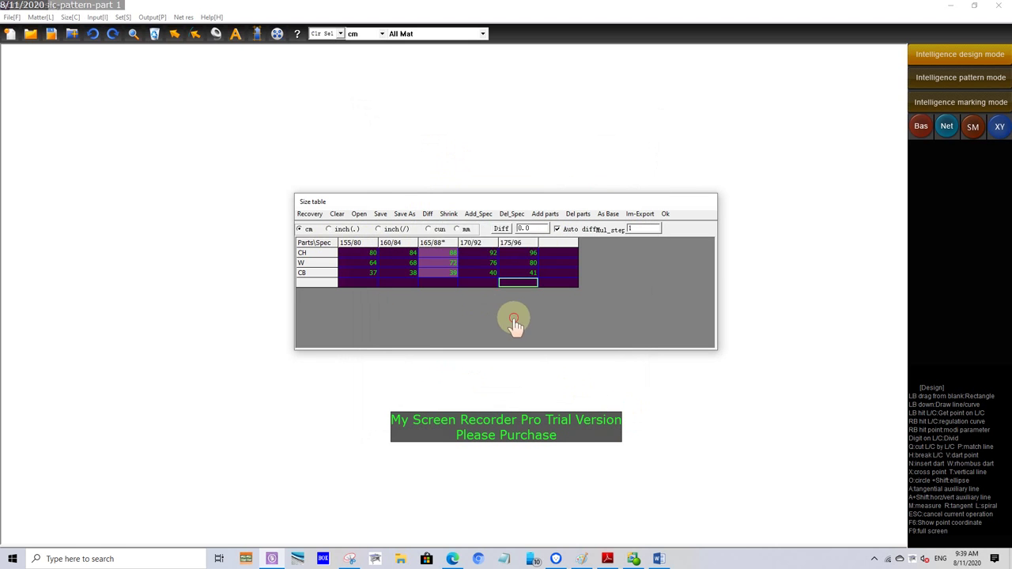
pyautogui.doubleClick(434, 244)
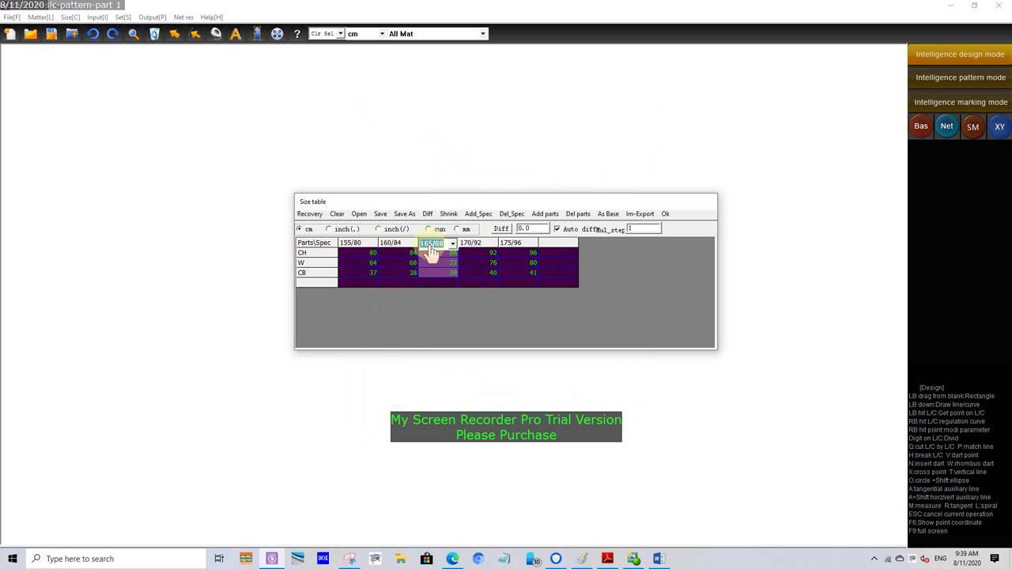
pyautogui.click(610, 217)
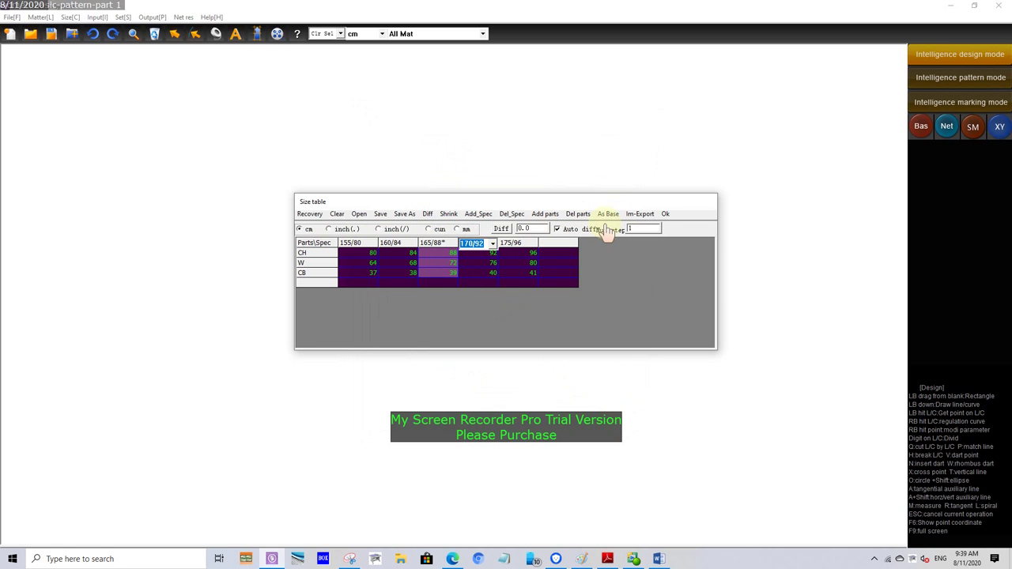
pyautogui.click(610, 215)
pyautogui.doubleClick(431, 243)
pyautogui.click(609, 214)
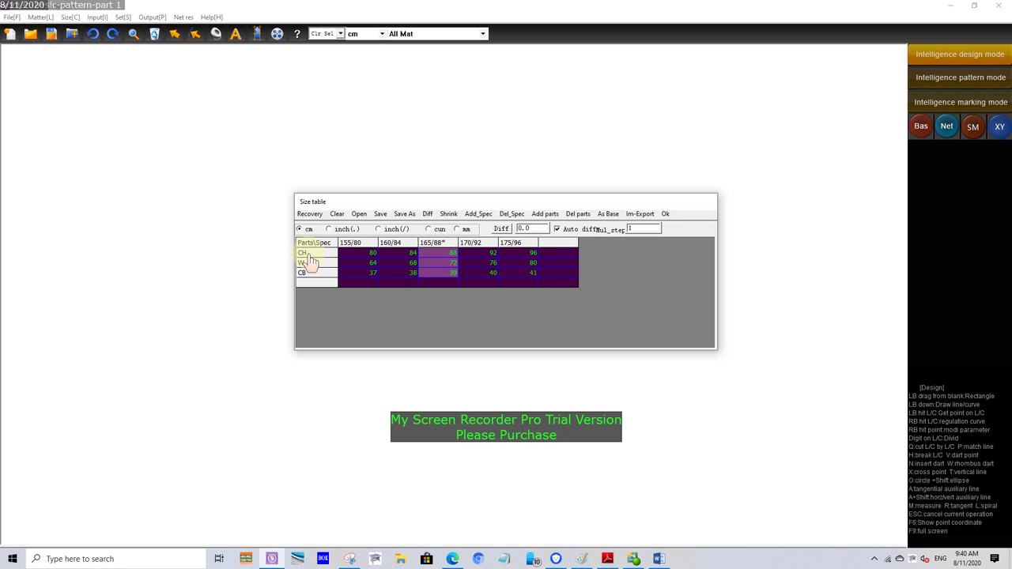
# Close the size table and draw the frame rectangle, width CH/2+5 (49) and length CB
pyautogui.click(667, 216)
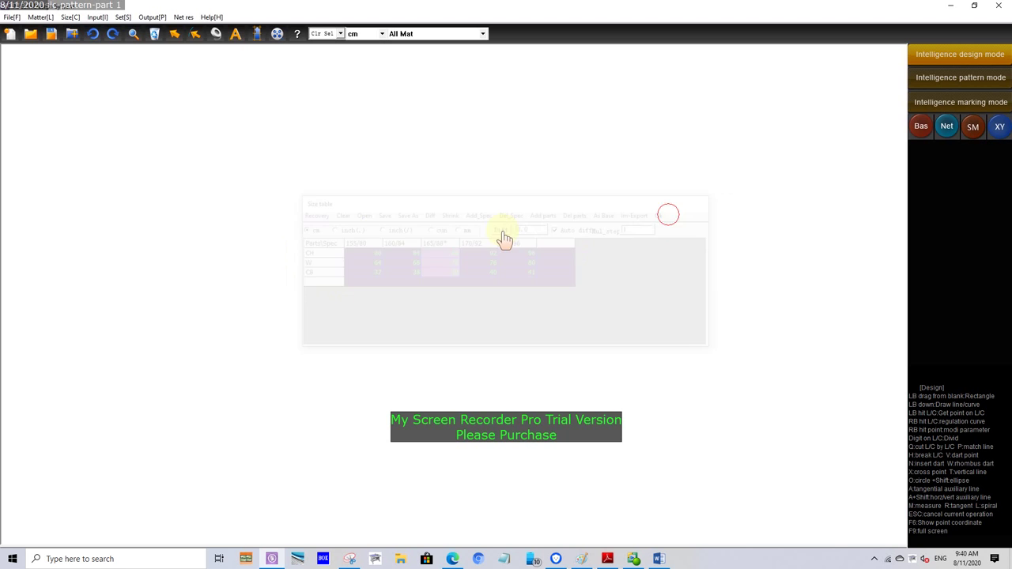
pyautogui.moveTo(411, 150); pyautogui.dragTo(620, 331)
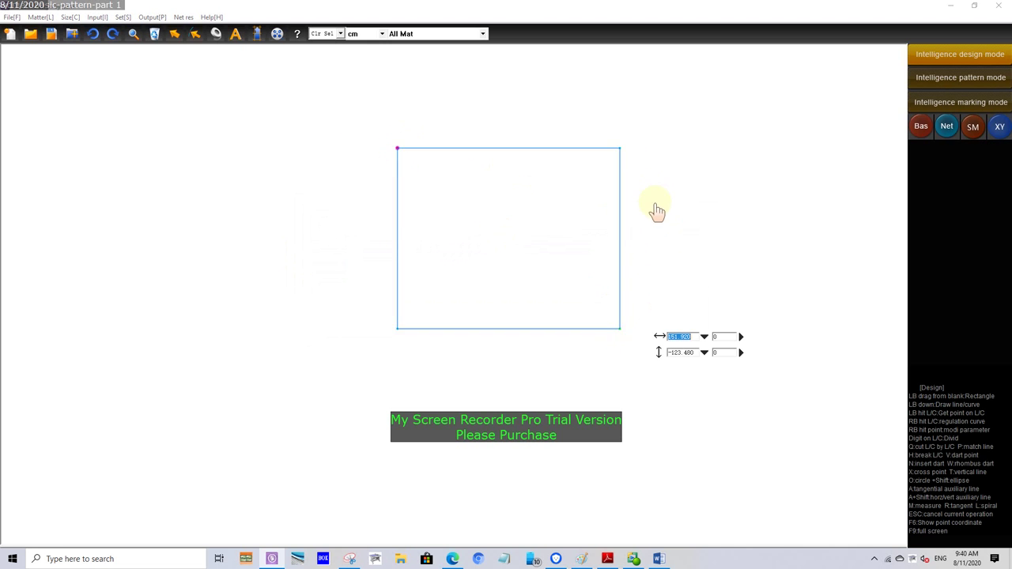
pyautogui.click(705, 338)
pyautogui.click(558, 305)
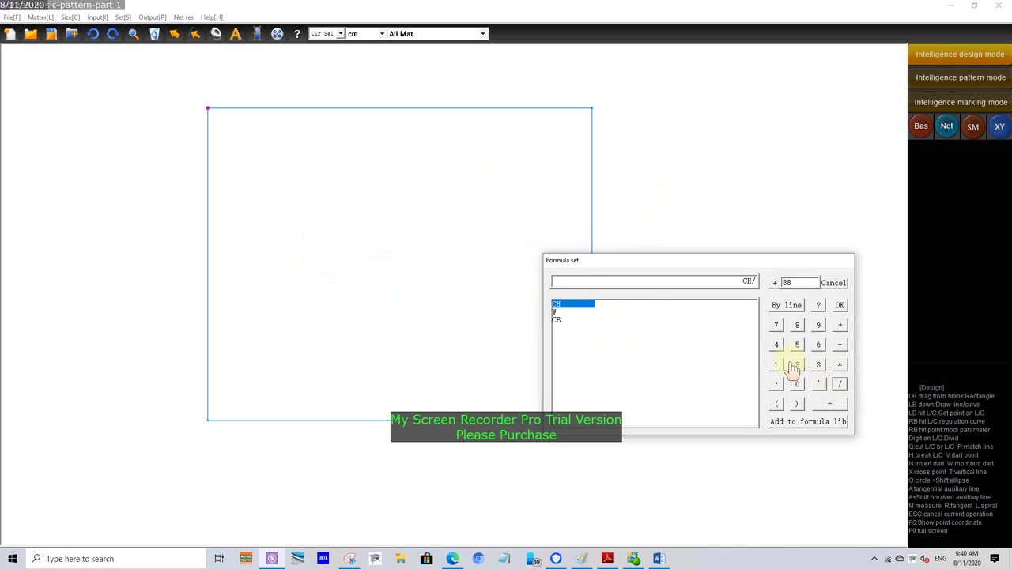
pyautogui.click(839, 325)
pyautogui.click(797, 345)
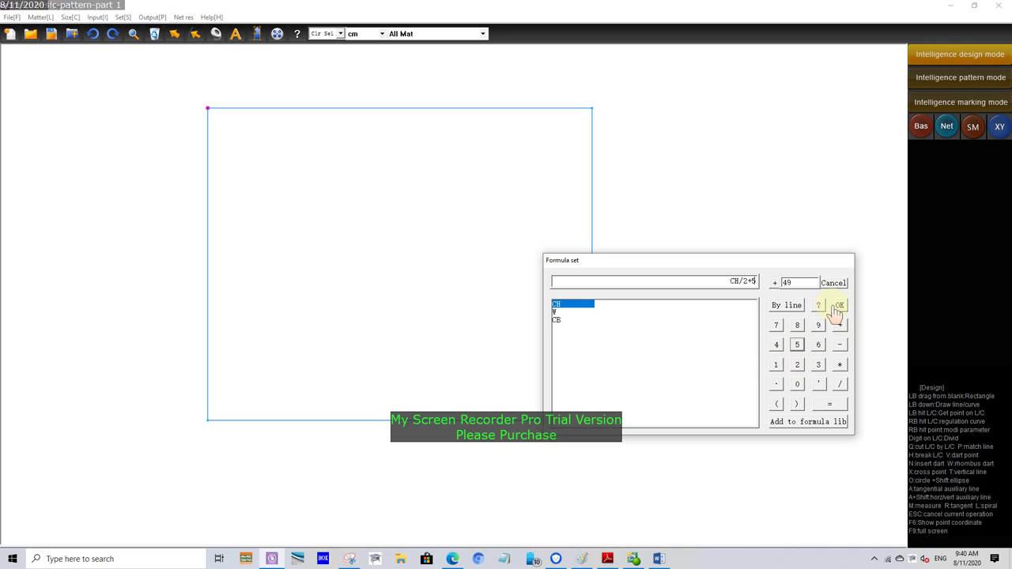
pyautogui.click(840, 306)
pyautogui.click(696, 356)
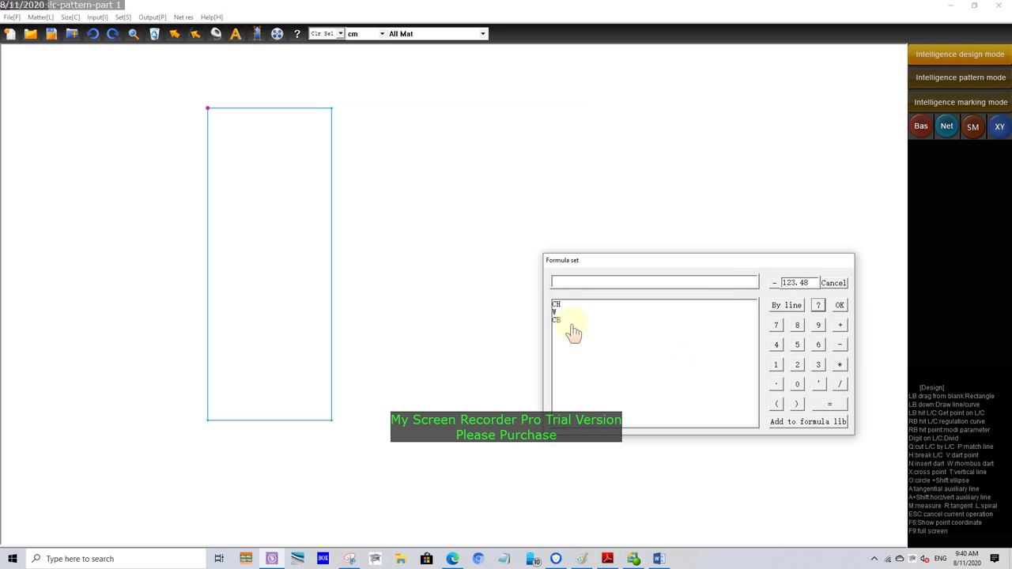
pyautogui.click(567, 319)
pyautogui.click(839, 307)
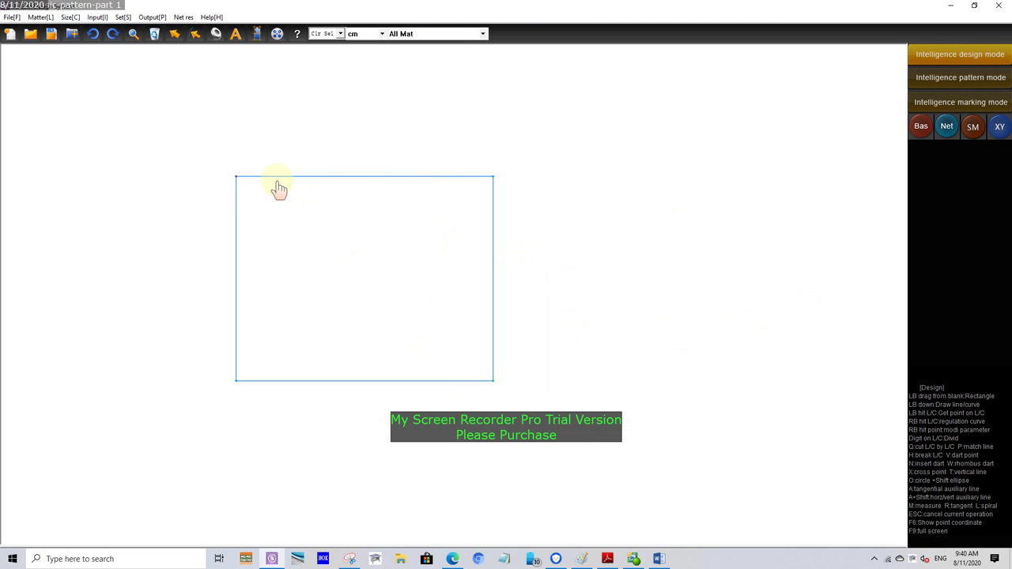
# Try a parallel line below the top edge with a typed offset, then undo it
pyautogui.moveTo(286, 184); pyautogui.dragTo(304, 261)
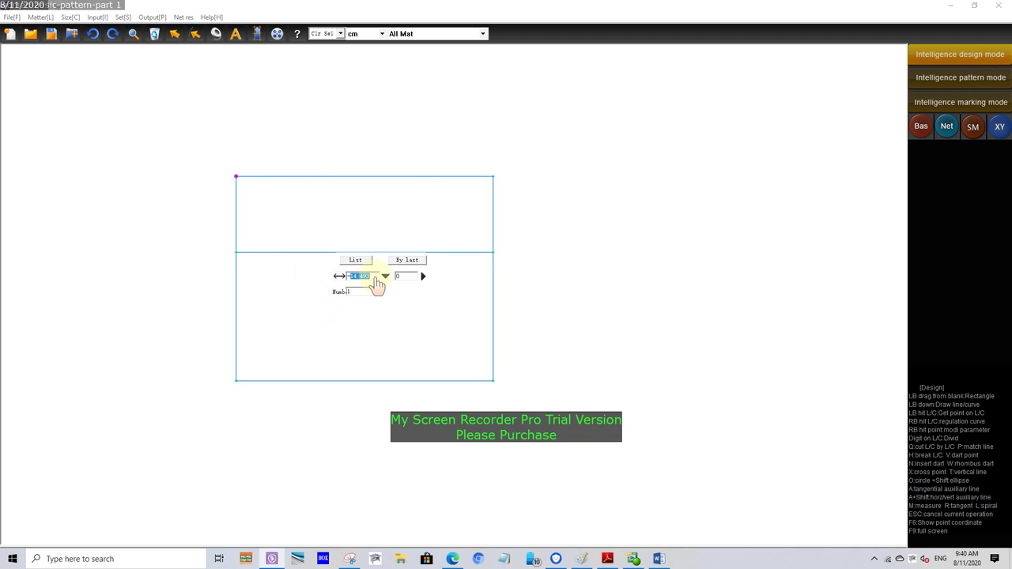
pyautogui.write('-6')
pyautogui.write('1')
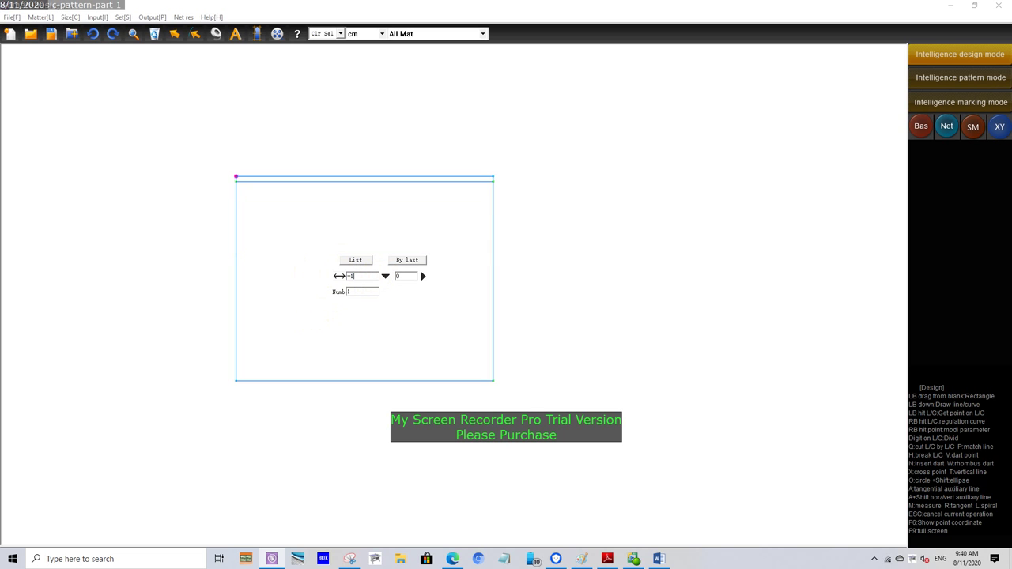
pyautogui.press('BackSpace')
pyautogui.write('2')
pyautogui.press('BackSpace')
pyautogui.write('1')
pyautogui.rightClick(372, 356)
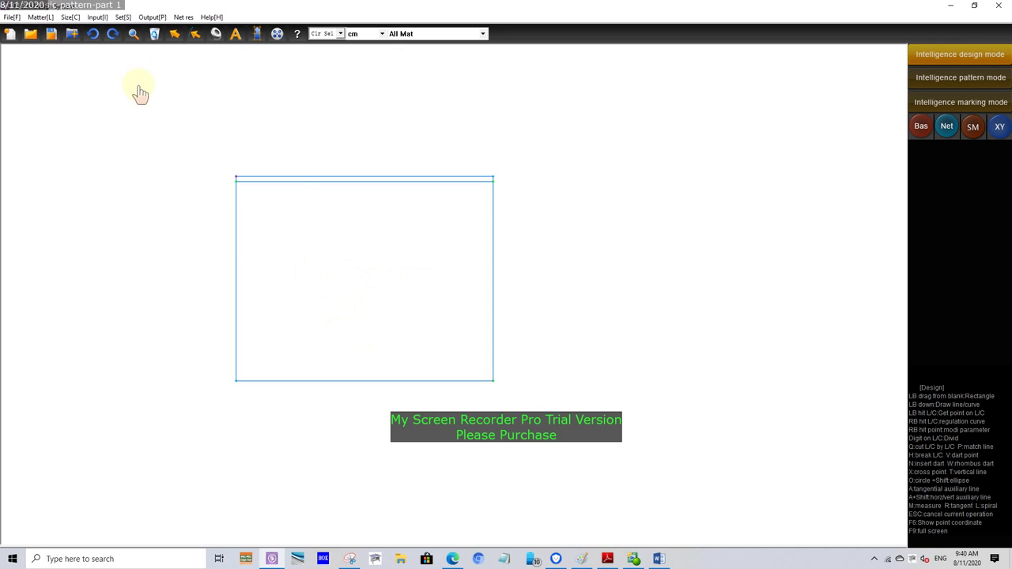
pyautogui.click(93, 33)
# Try parallel lines from the left and bottom edges, undoing each one
pyautogui.moveTo(235, 263); pyautogui.dragTo(330, 271)
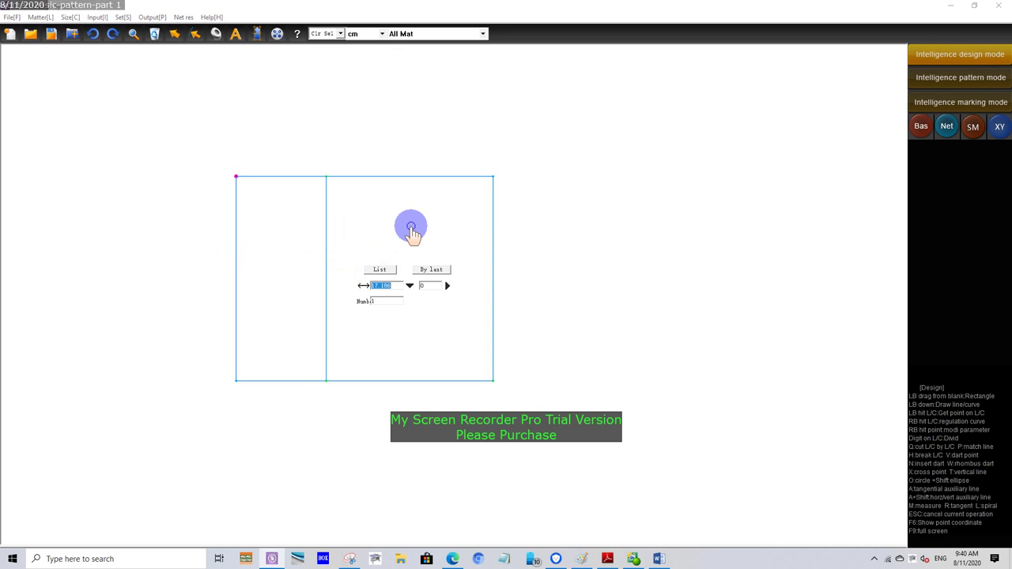
pyautogui.rightClick(409, 226)
pyautogui.click(93, 33)
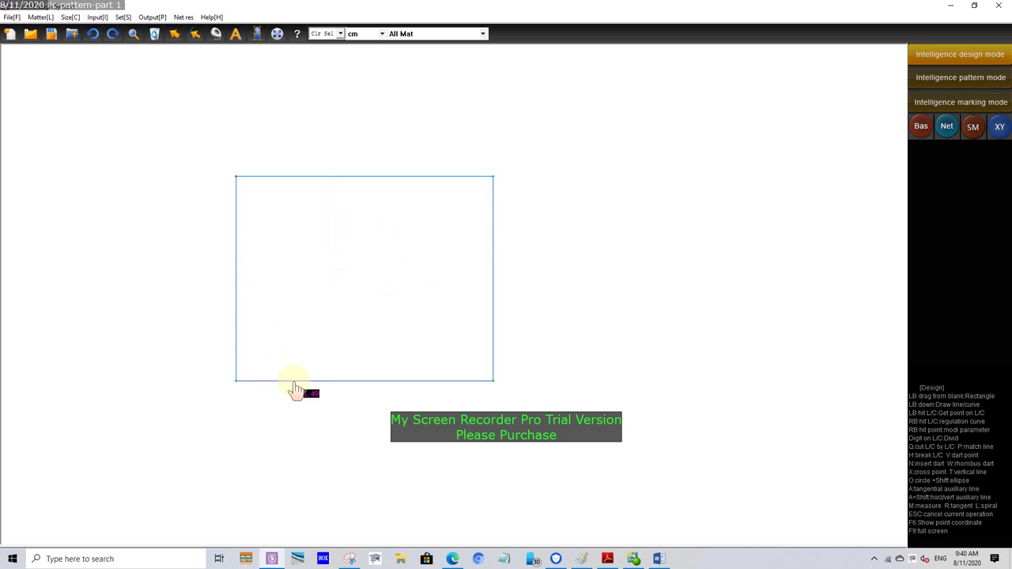
pyautogui.moveTo(294, 382); pyautogui.dragTo(300, 315)
pyautogui.rightClick(299, 261)
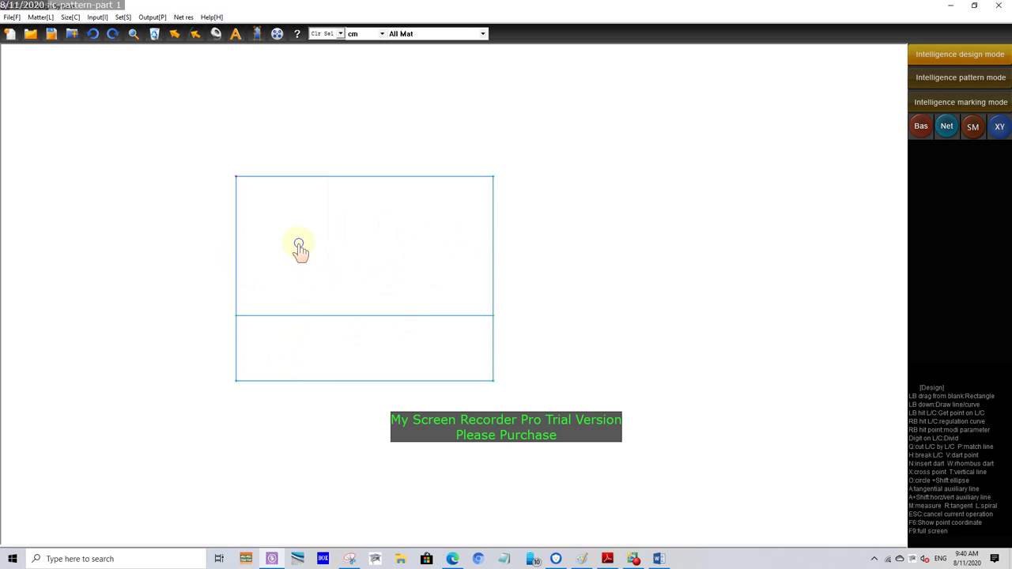
pyautogui.click(90, 35)
# Bring up the CAD Pattern guide in Word and scroll down to the frame instructions
pyautogui.click(658, 559)
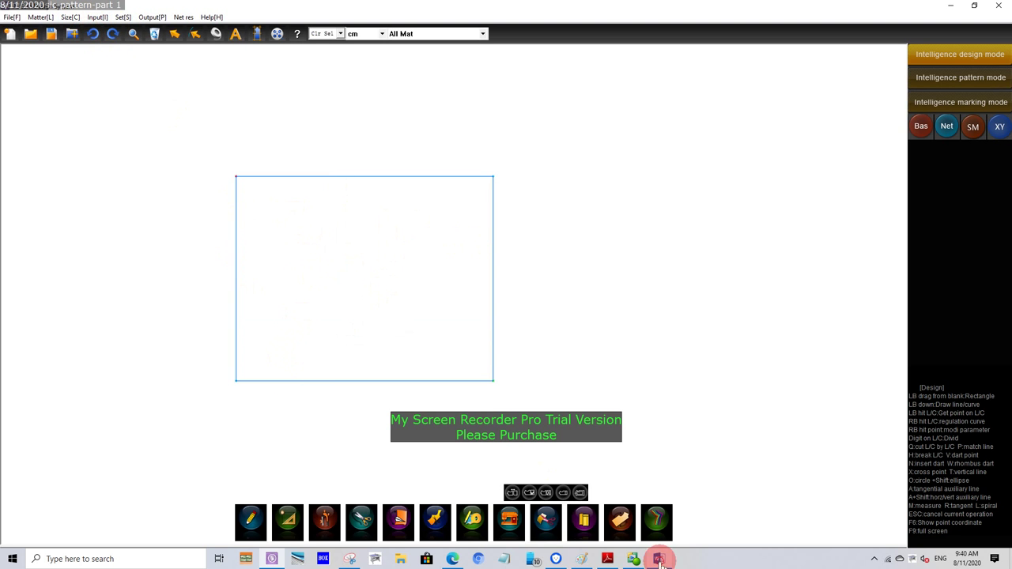
pyautogui.scroll(-3, 542, 381)
pyautogui.scroll(-2, 537, 377)
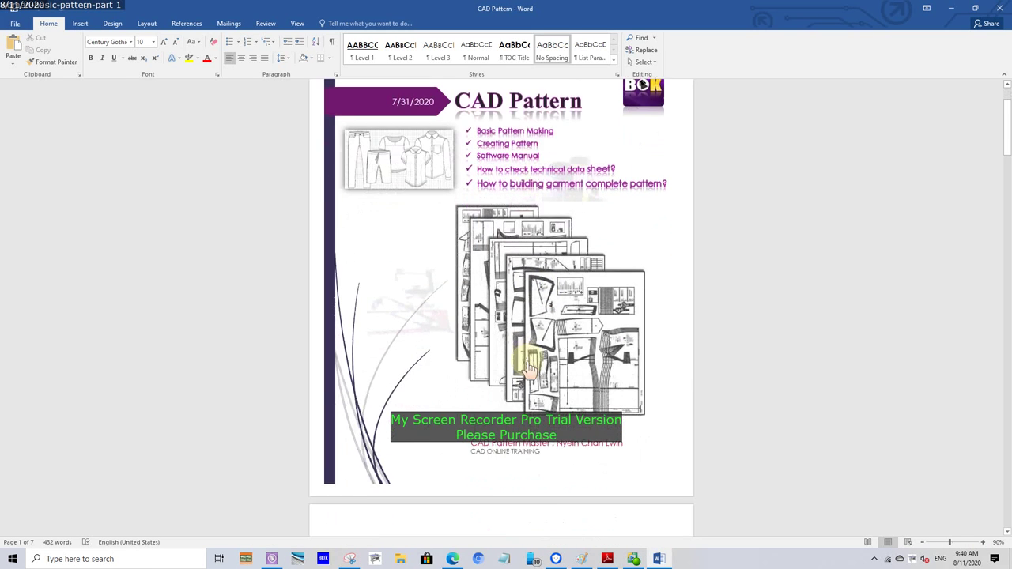
pyautogui.scroll(-3, 533, 372)
pyautogui.scroll(-2, 528, 367)
pyautogui.scroll(-2, 528, 368)
pyautogui.scroll(-1, 530, 368)
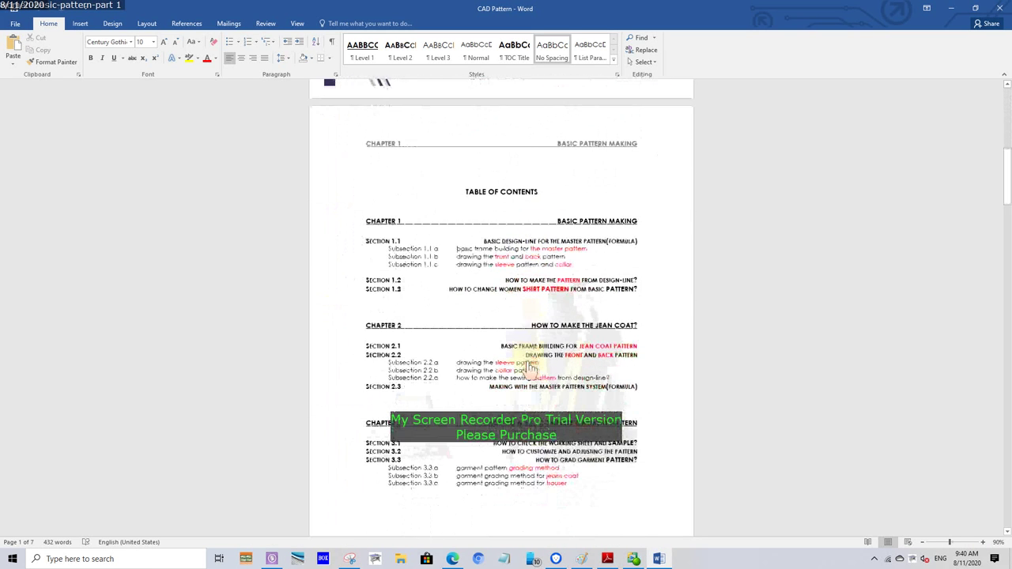
pyautogui.scroll(-2, 530, 367)
pyautogui.scroll(-1, 530, 368)
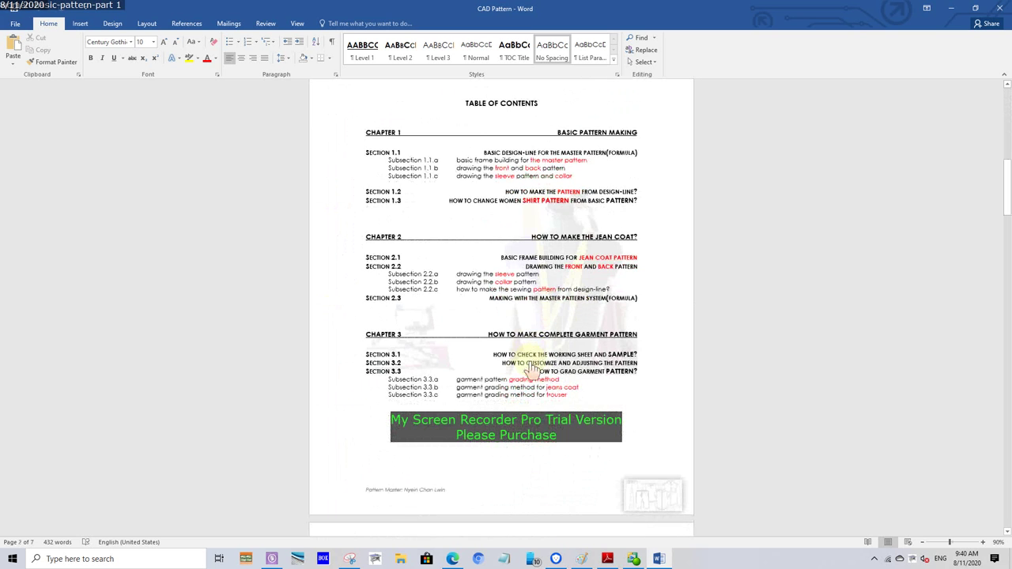
pyautogui.scroll(-2, 531, 369)
pyautogui.scroll(-2, 532, 370)
pyautogui.scroll(-3, 532, 370)
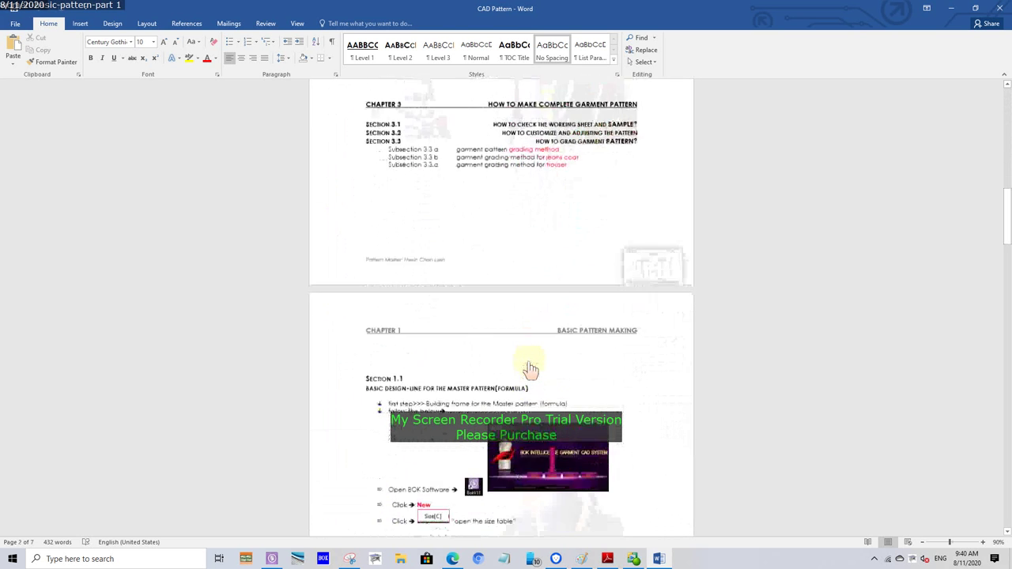
pyautogui.scroll(-1, 532, 370)
pyautogui.scroll(-2, 532, 369)
pyautogui.scroll(-2, 531, 370)
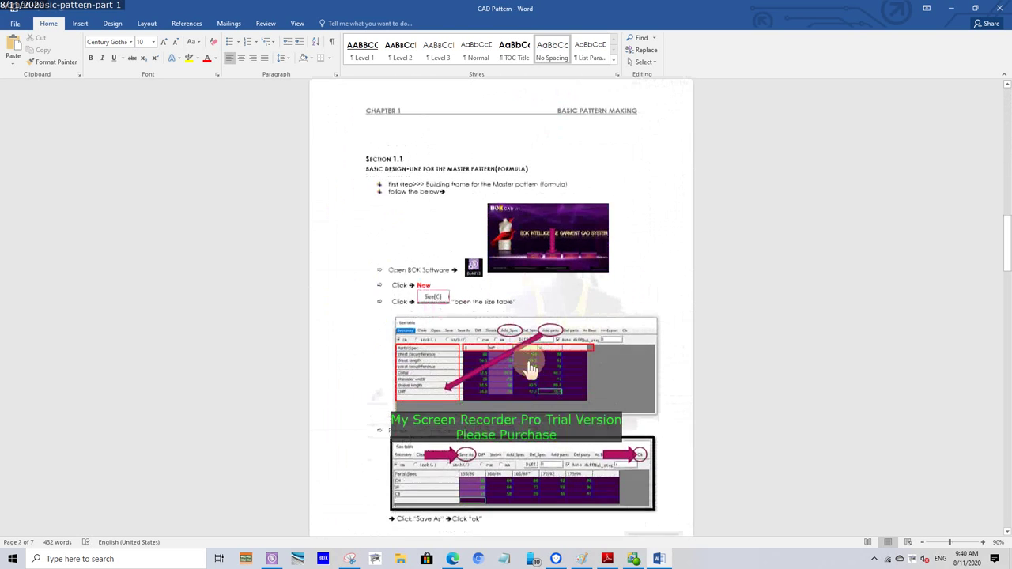
pyautogui.scroll(-1, 530, 370)
pyautogui.scroll(-1, 529, 369)
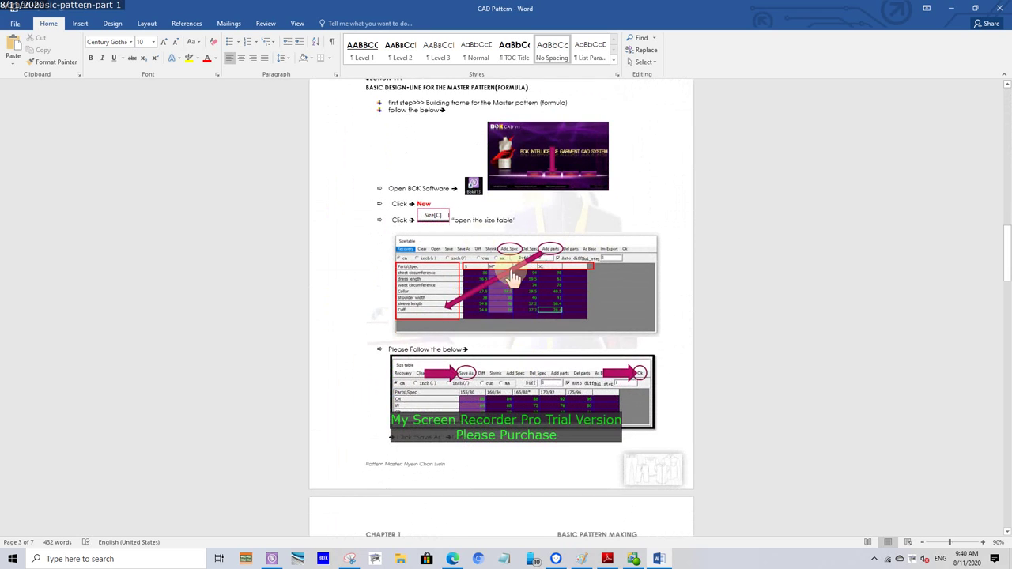
pyautogui.scroll(-2, 448, 288)
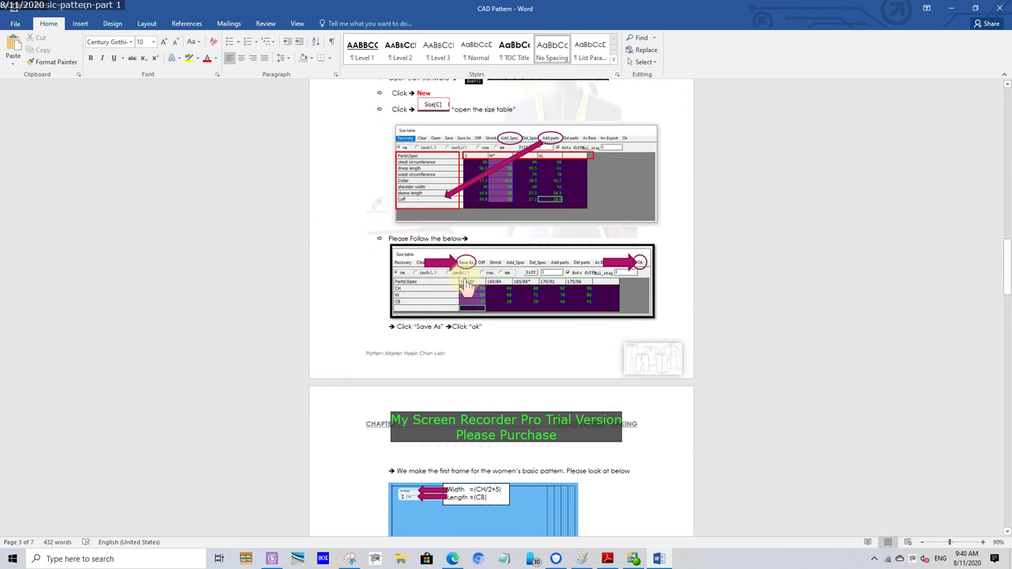
pyautogui.scroll(-3, 465, 300)
pyautogui.scroll(-1, 446, 273)
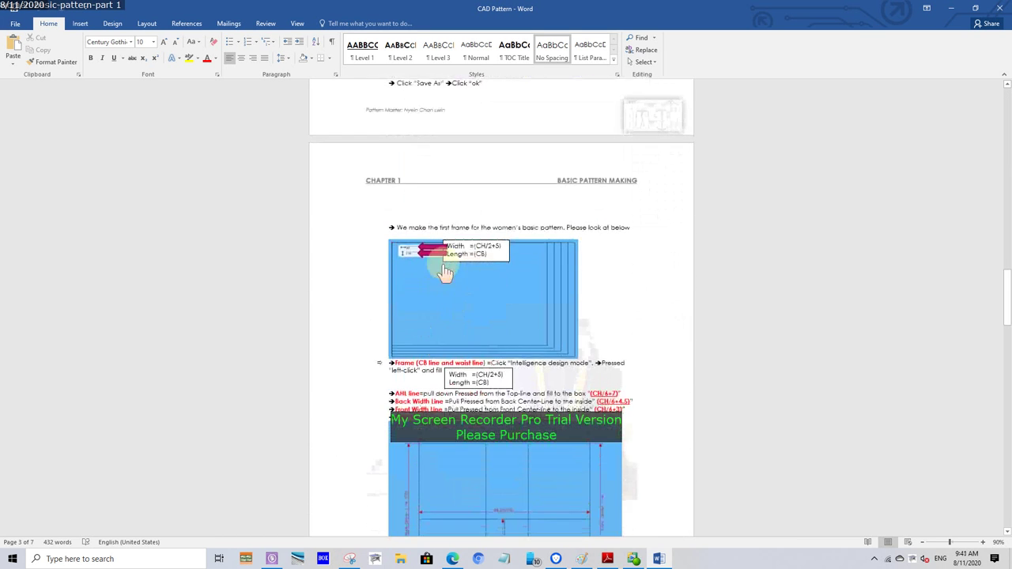
pyautogui.scroll(-2, 496, 356)
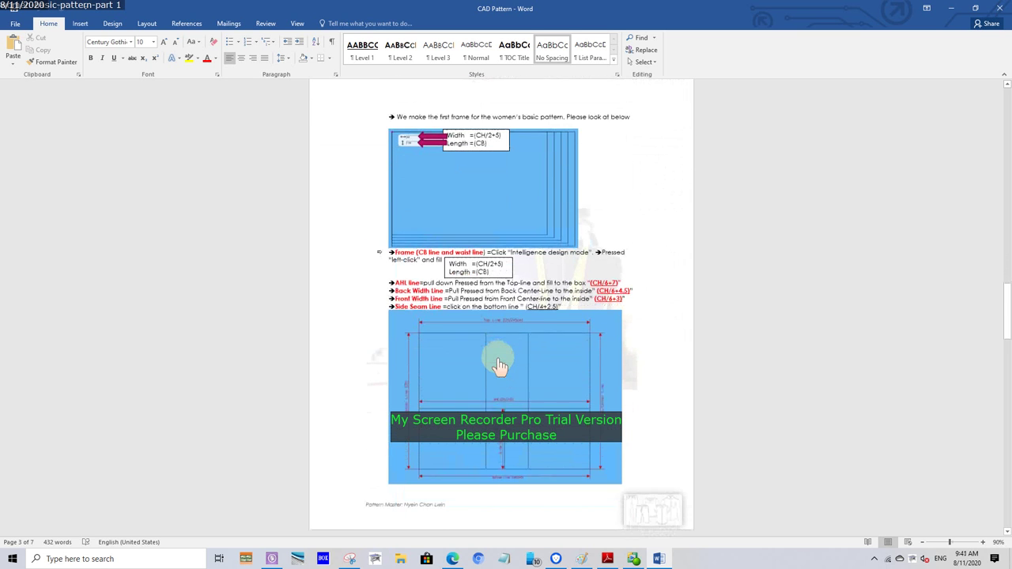
pyautogui.scroll(-1, 485, 339)
# Zoom in, select the AHL line instruction with its CH/6+7 formula, then minimize Word
pyautogui.moveTo(397, 240); pyautogui.dragTo(621, 240)
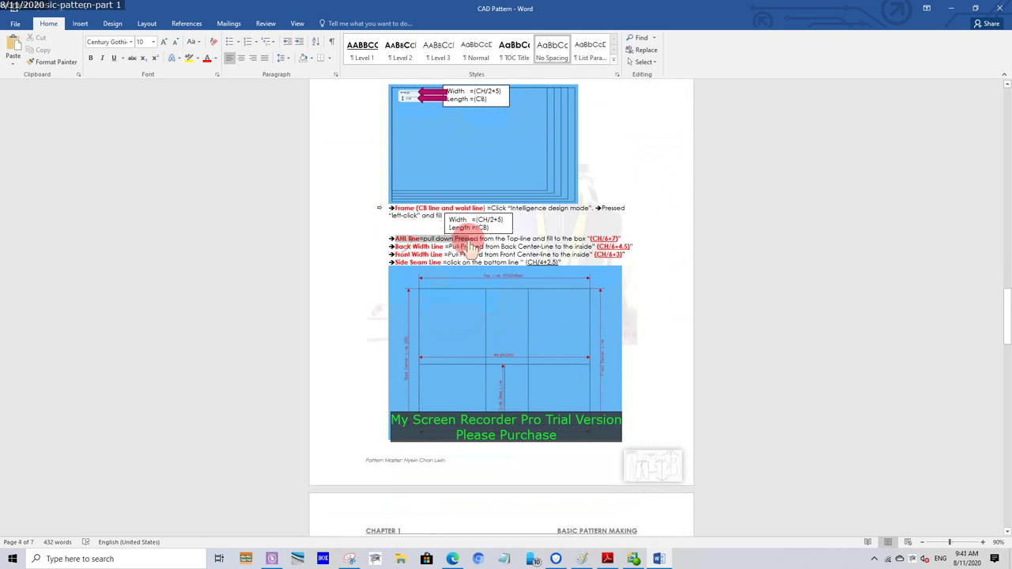
pyautogui.click(983, 543)
pyautogui.click(983, 542)
pyautogui.click(983, 542)
pyautogui.click(983, 543)
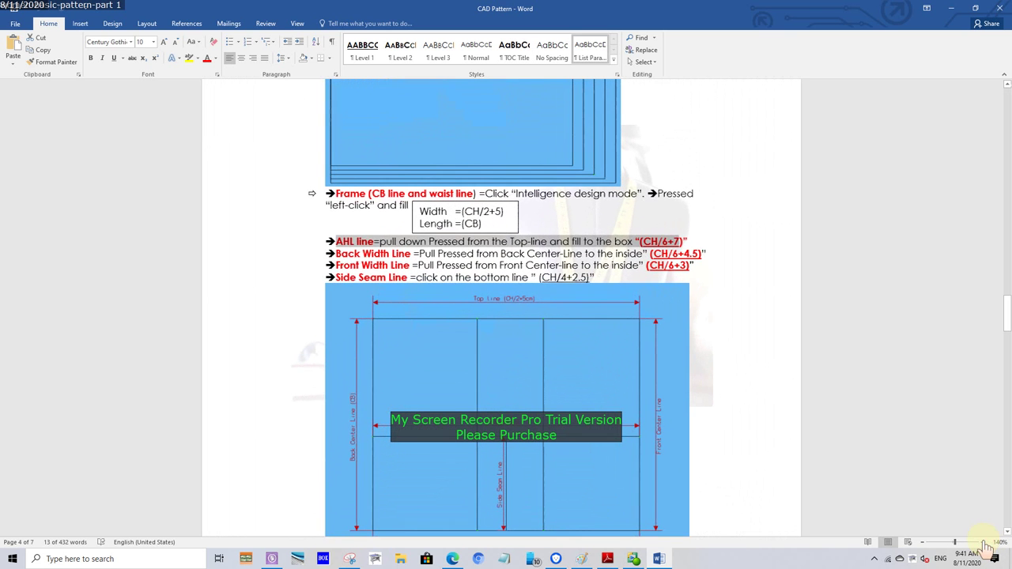
pyautogui.click(845, 374)
pyautogui.scroll(-1, 845, 374)
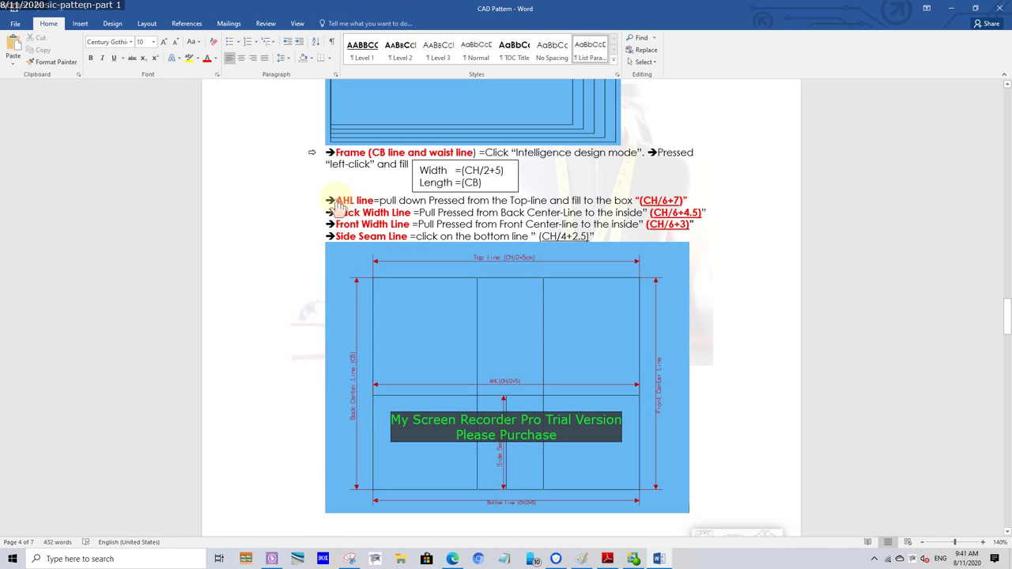
pyautogui.moveTo(337, 203); pyautogui.dragTo(687, 204)
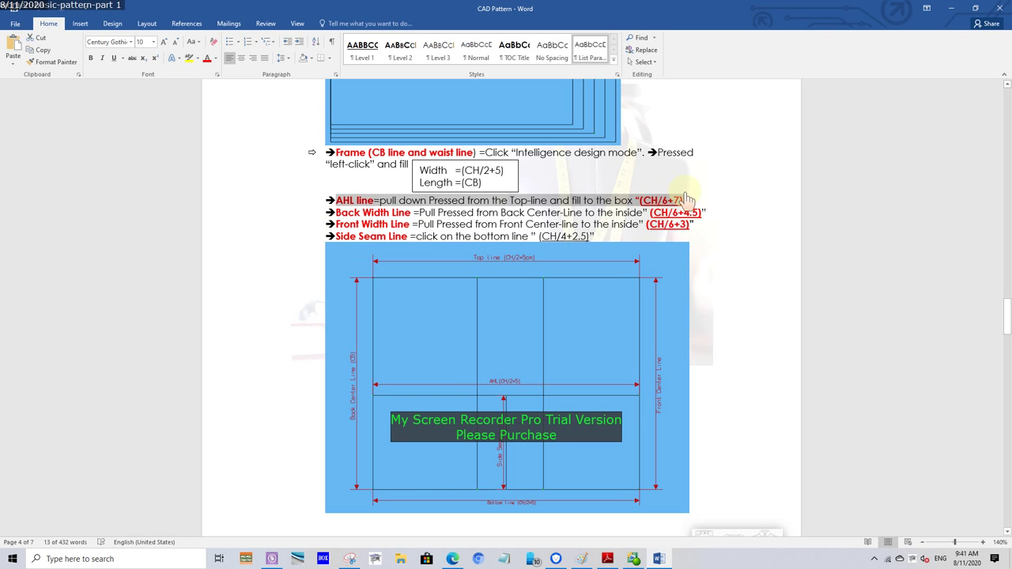
pyautogui.click(951, 8)
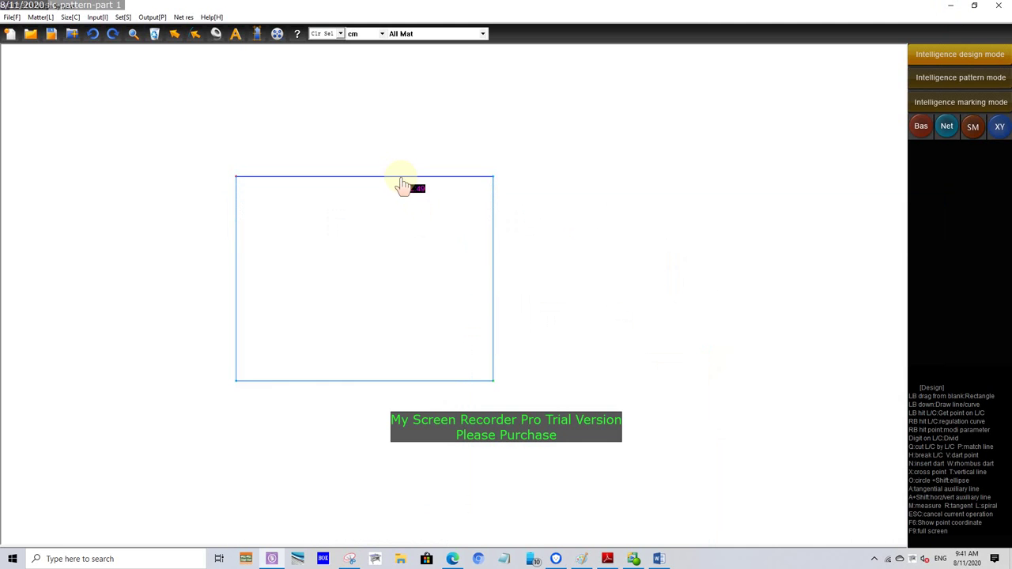
# Add the AHL line parallel to the top edge at CH/6+7 (21.667 cm)
pyautogui.moveTo(404, 184); pyautogui.dragTo(379, 247)
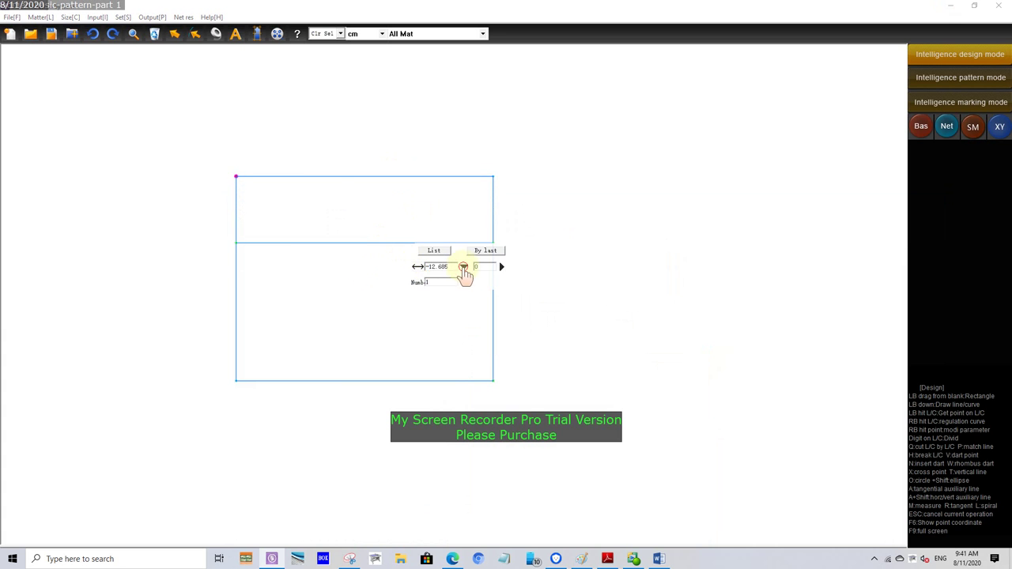
pyautogui.click(464, 267)
pyautogui.click(316, 226)
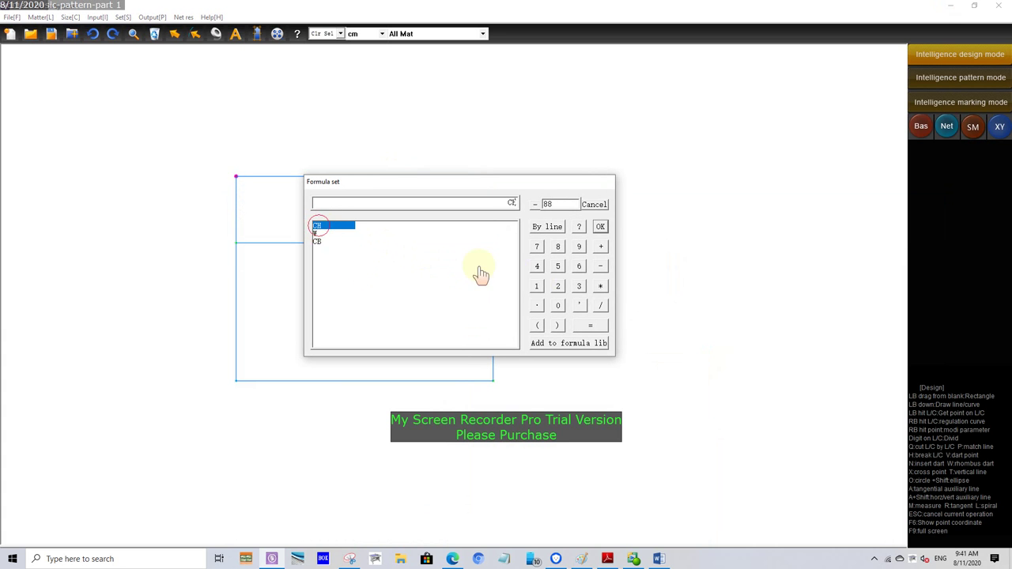
pyautogui.click(601, 305)
pyautogui.click(579, 267)
pyautogui.click(600, 227)
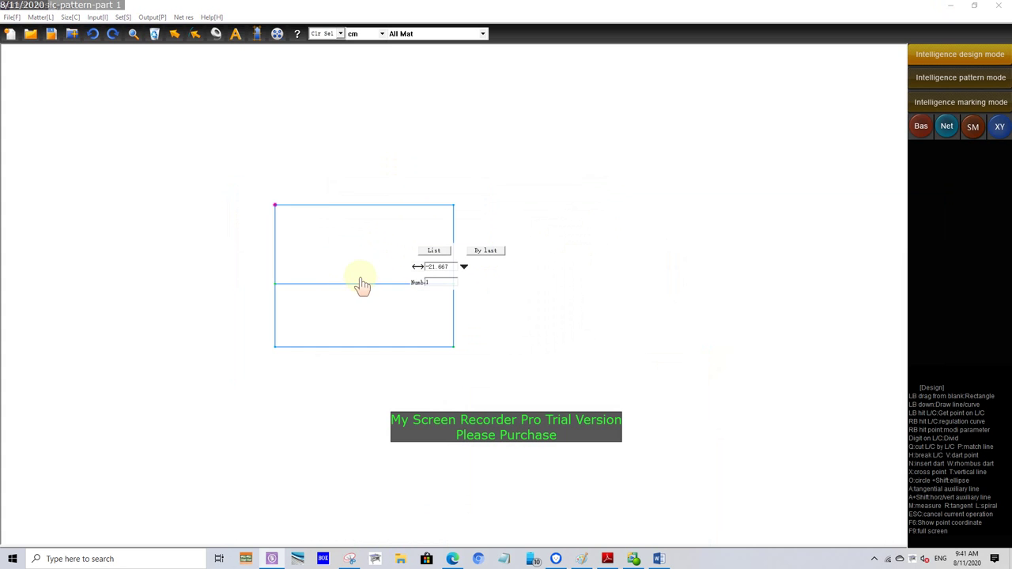
# In the Word guide, highlight the Back Width Line instruction (CH/6+4.5)
pyautogui.click(659, 559)
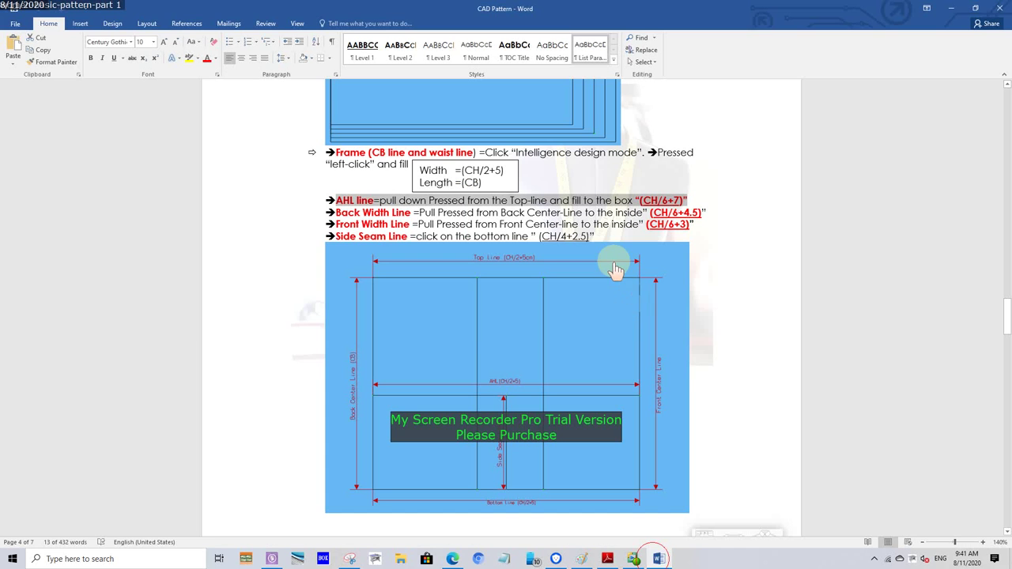
pyautogui.click(342, 220)
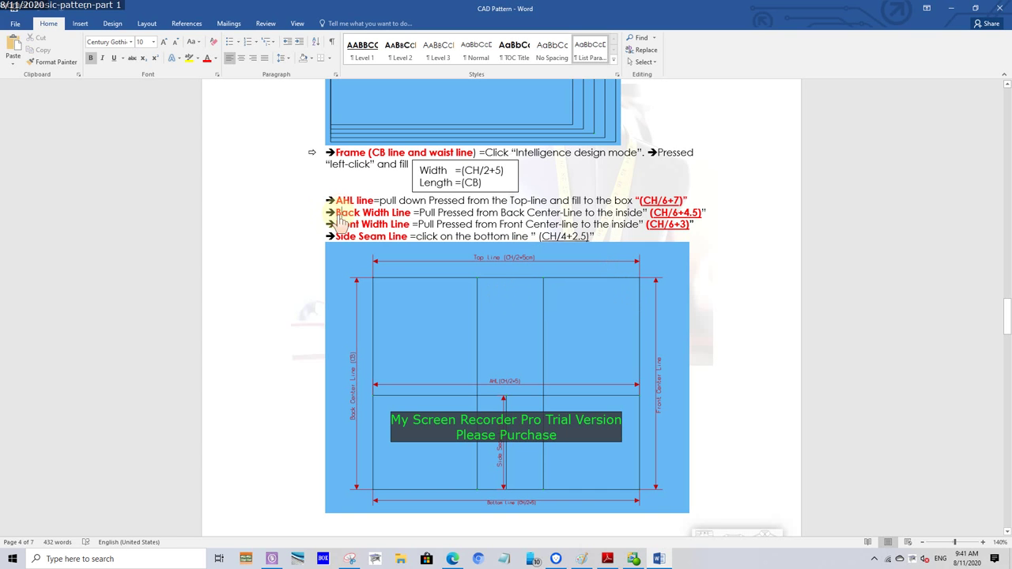
pyautogui.moveTo(336, 214); pyautogui.dragTo(702, 213)
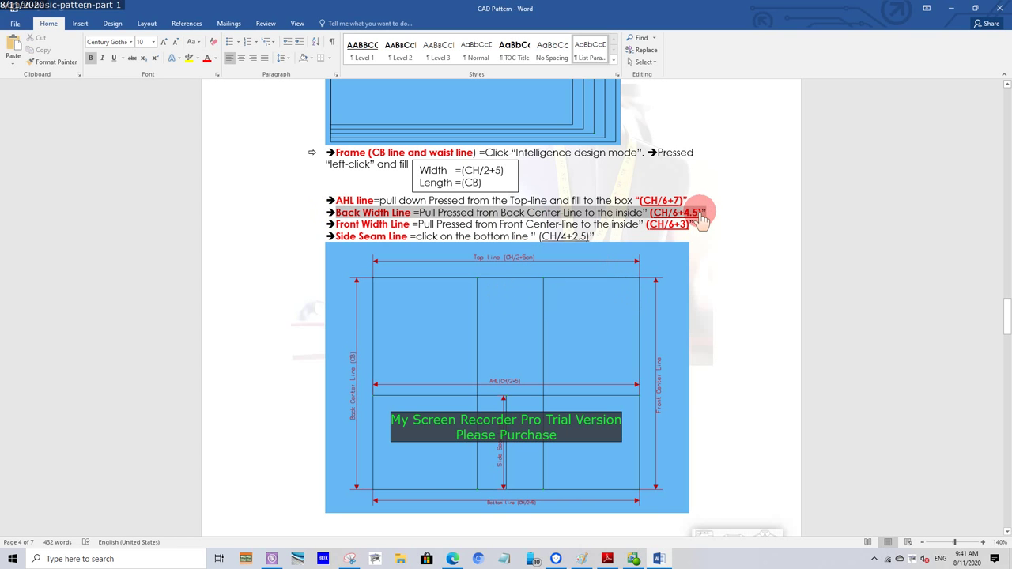
# Place a line 19.167 cm (CH/6+4.5) in from the back centre line
pyautogui.click(951, 8)
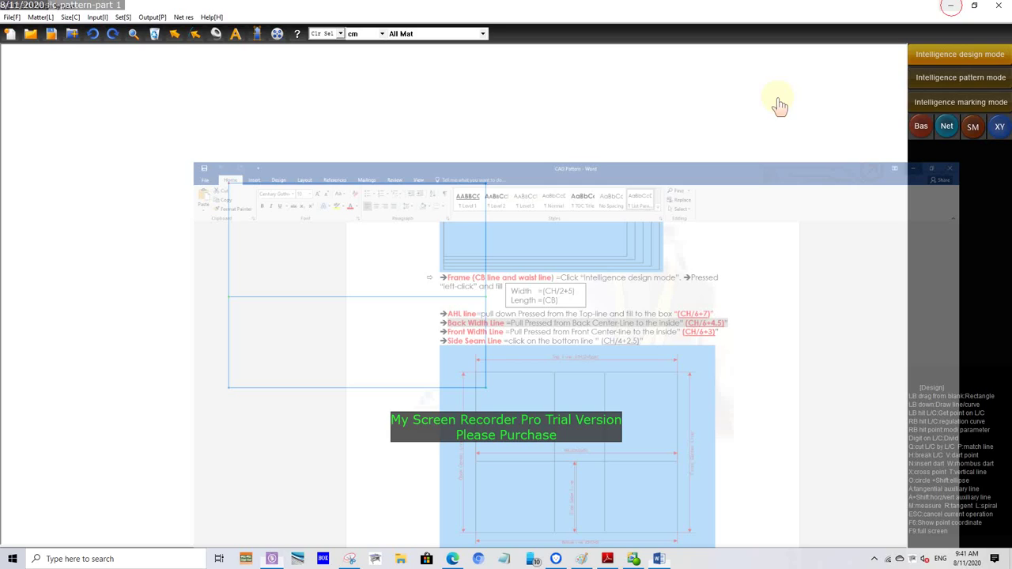
pyautogui.moveTo(229, 218); pyautogui.dragTo(270, 221)
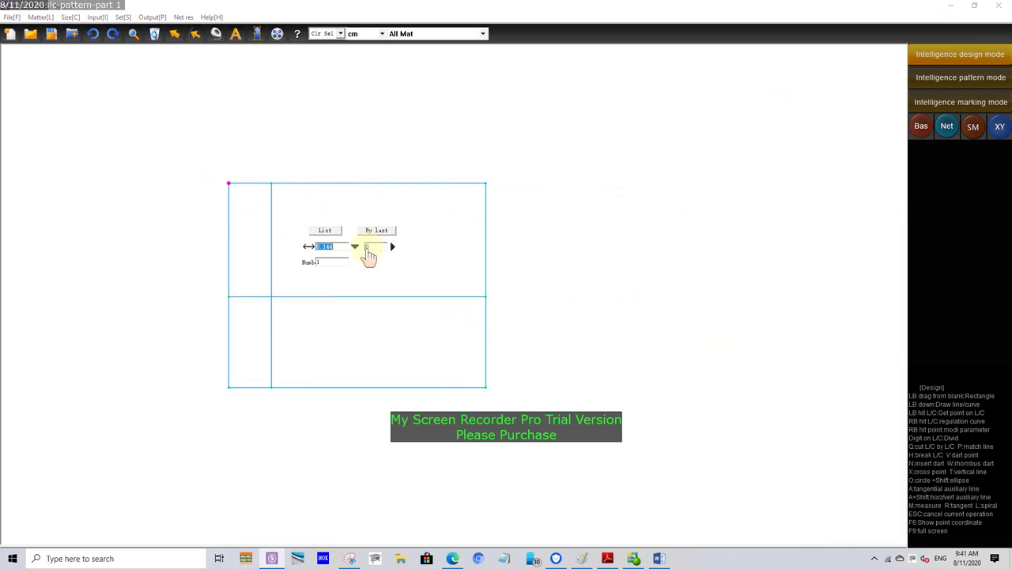
pyautogui.click(354, 248)
pyautogui.doubleClick(208, 208)
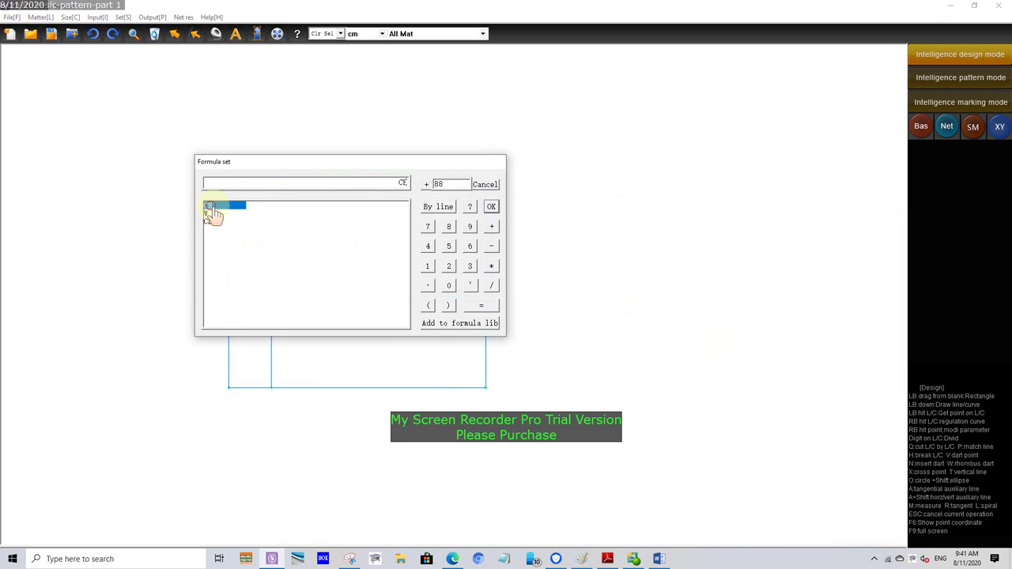
pyautogui.click(492, 285)
pyautogui.click(468, 246)
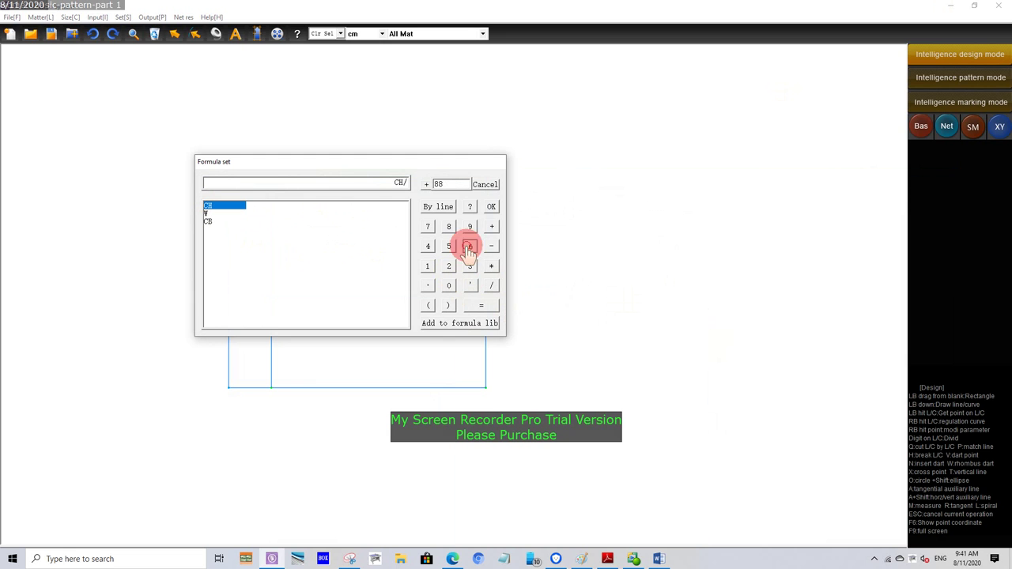
pyautogui.click(490, 228)
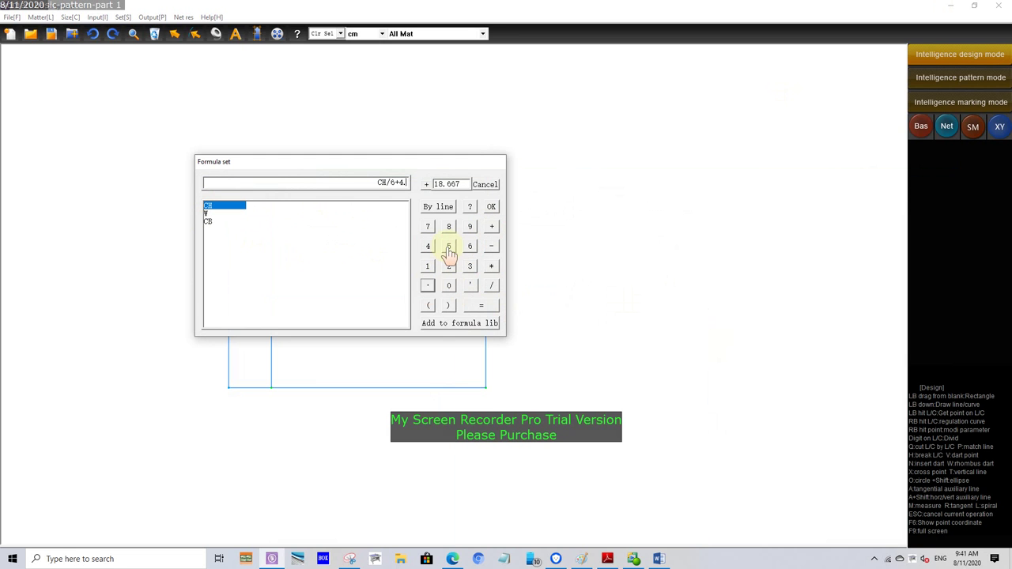
pyautogui.click(491, 208)
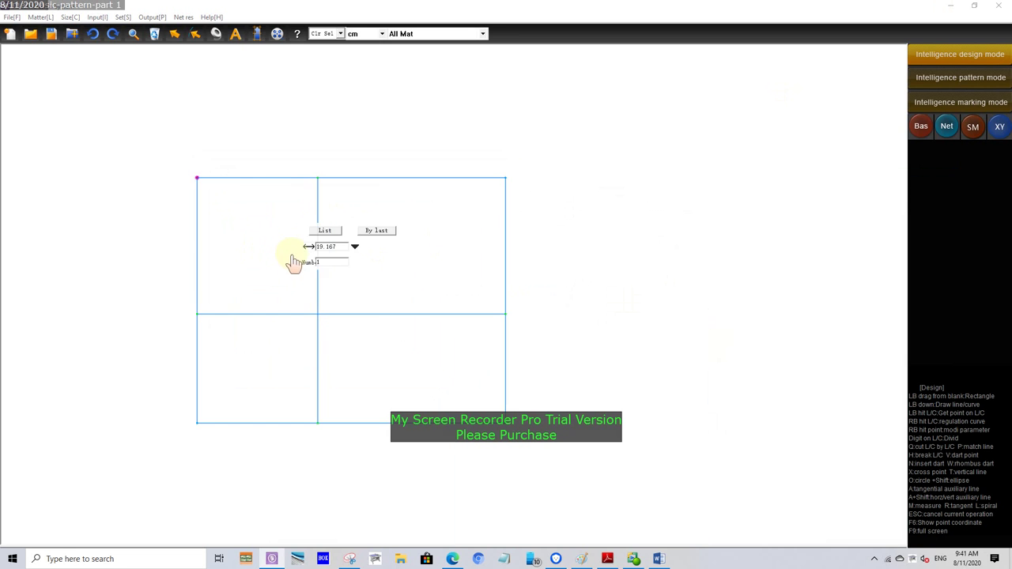
# Highlight the Front Width Line instruction (CH/6+3) in the Word guide and return to BOK CAD
pyautogui.click(658, 559)
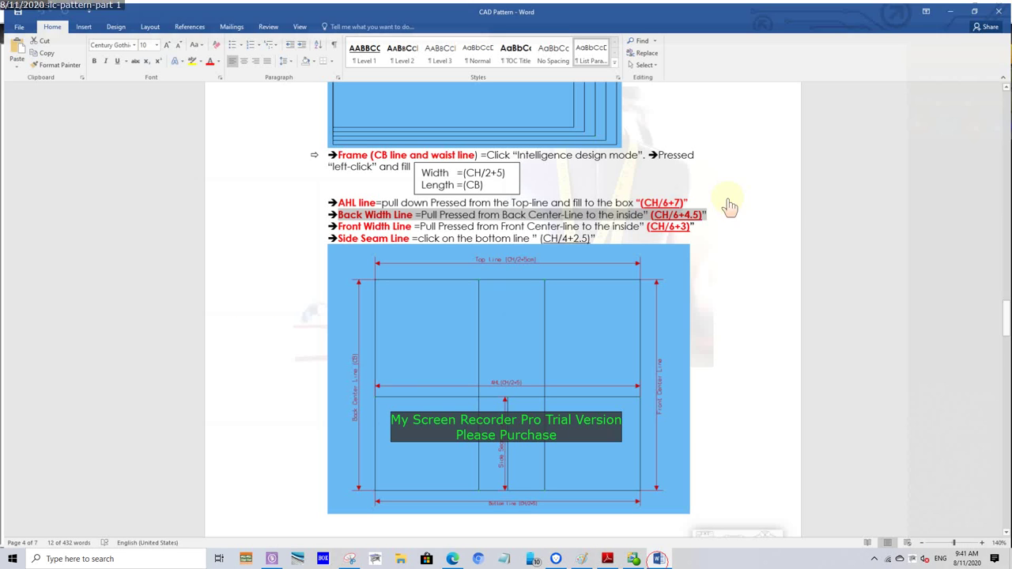
pyautogui.moveTo(336, 227); pyautogui.dragTo(663, 237)
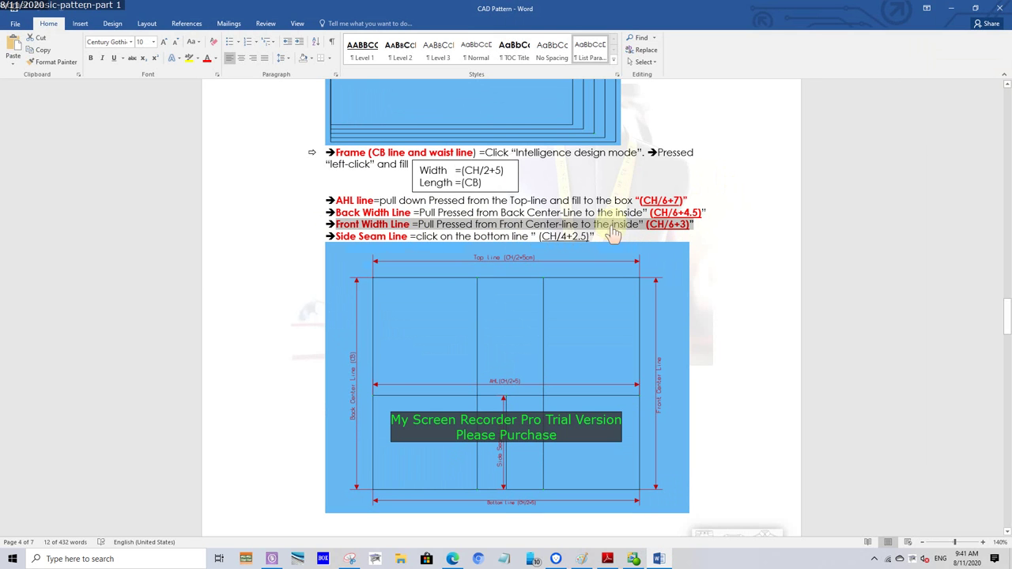
pyautogui.click(951, 9)
# Place the front width line 17.667 cm inside the front centre line using the formula CH/6+3
pyautogui.click(629, 162)
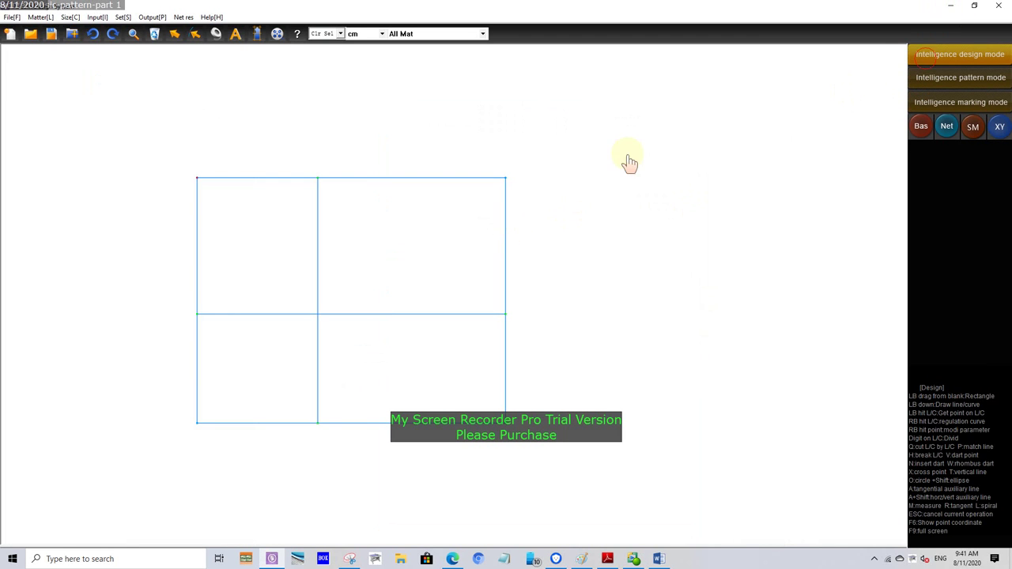
pyautogui.moveTo(506, 229); pyautogui.dragTo(391, 245)
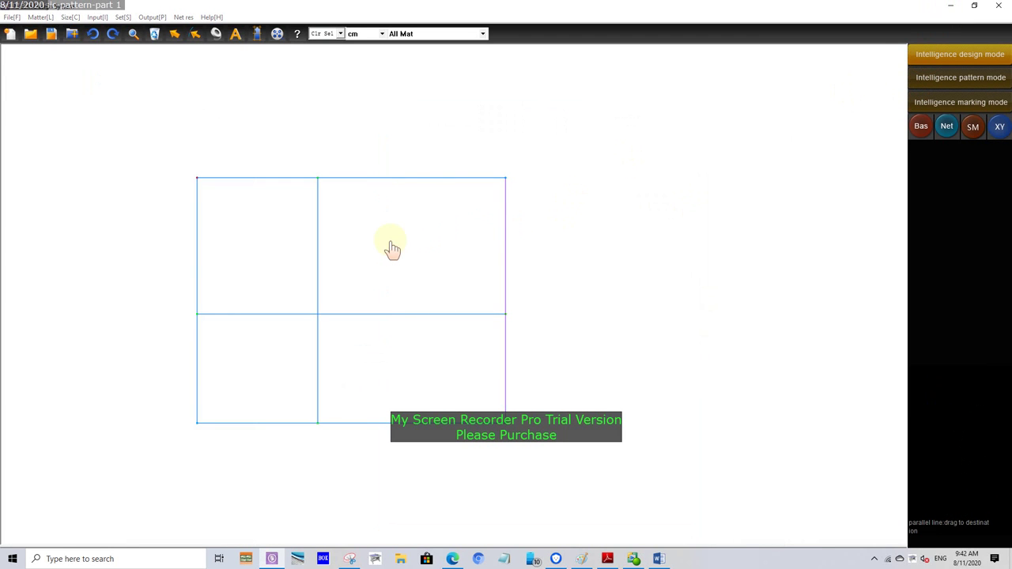
pyautogui.click(474, 265)
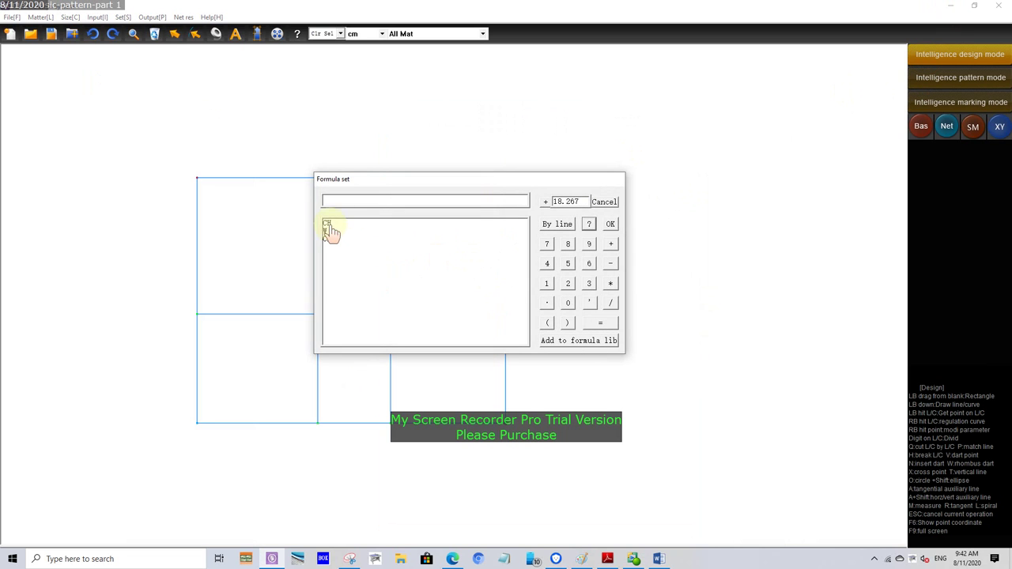
pyautogui.doubleClick(327, 223)
pyautogui.click(611, 303)
pyautogui.click(588, 263)
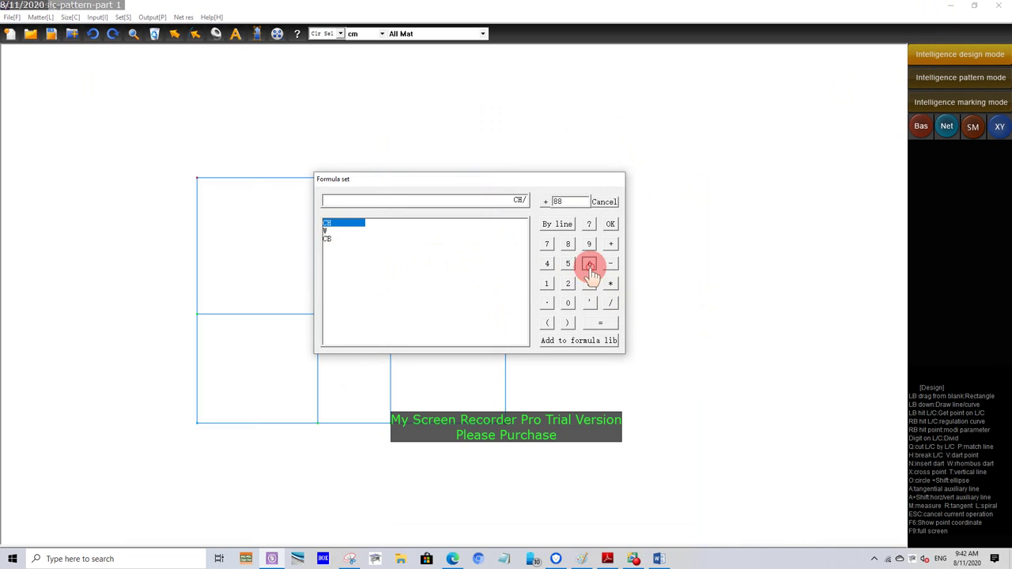
pyautogui.click(611, 224)
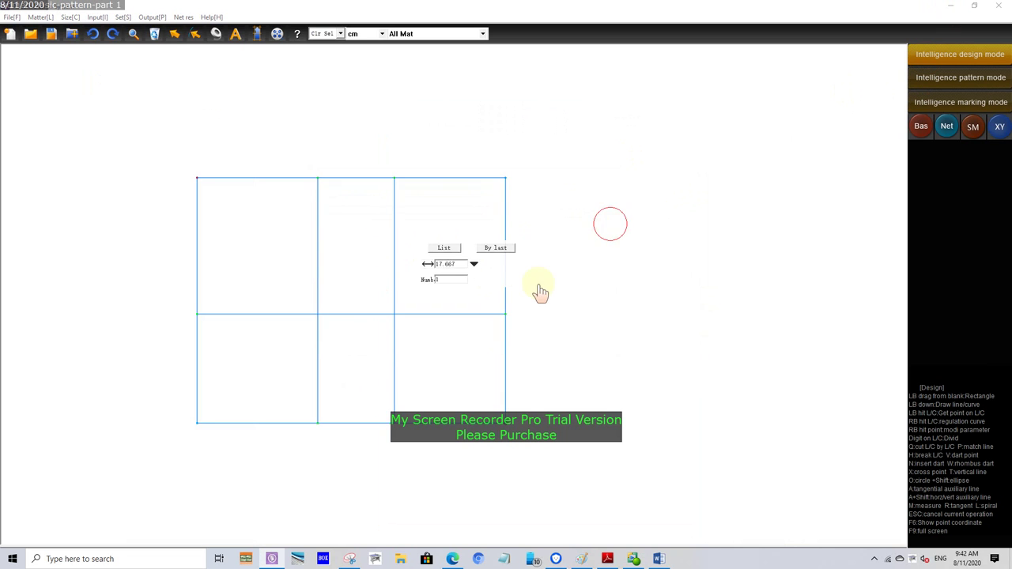
pyautogui.rightClick(644, 316)
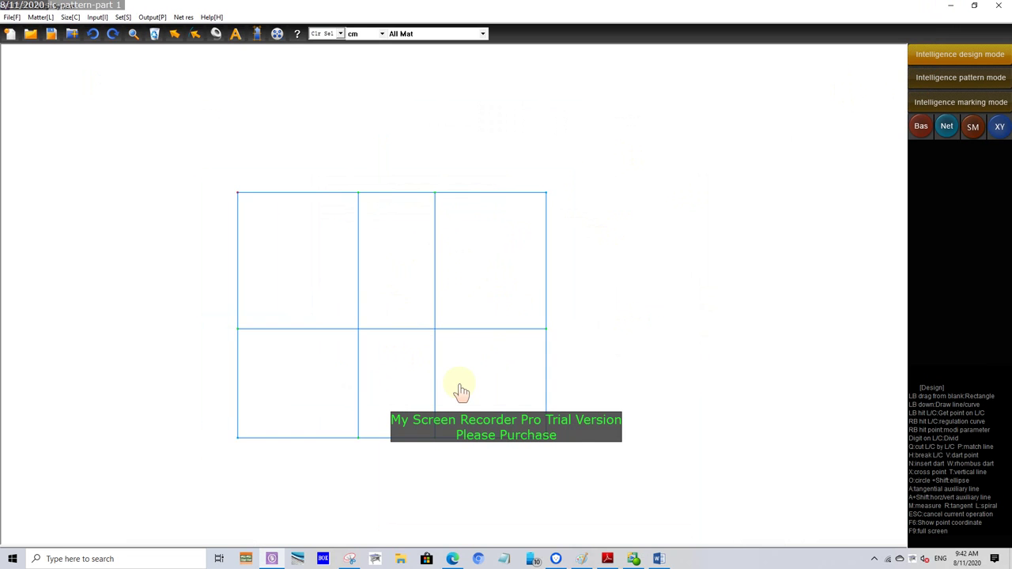
# Highlight the Side Seam Line instruction (CH/4+2.5) in the Word notes, then minimize Word
pyautogui.scroll(-1, 409, 380)
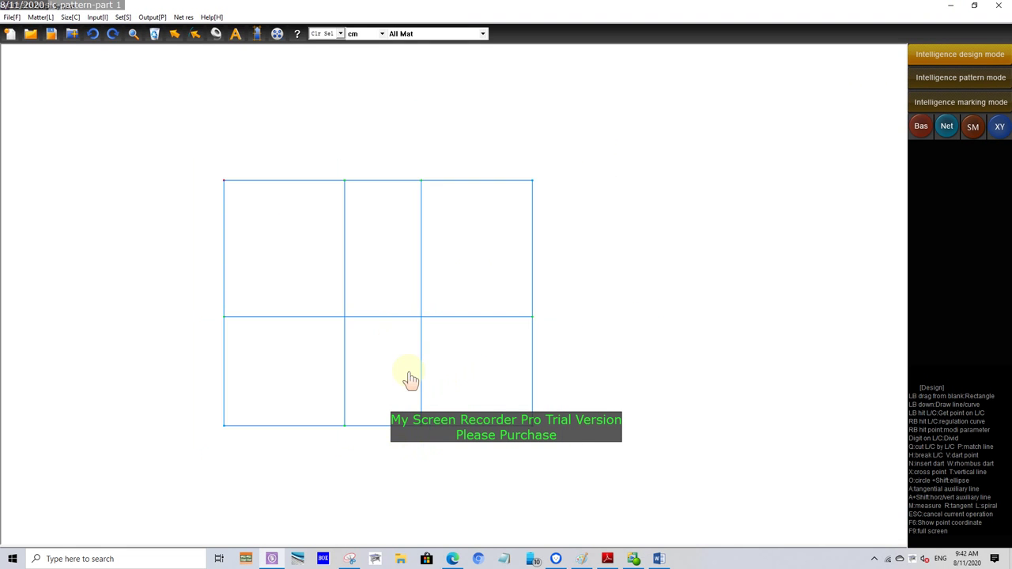
pyautogui.scroll(1, 408, 379)
pyautogui.click(659, 559)
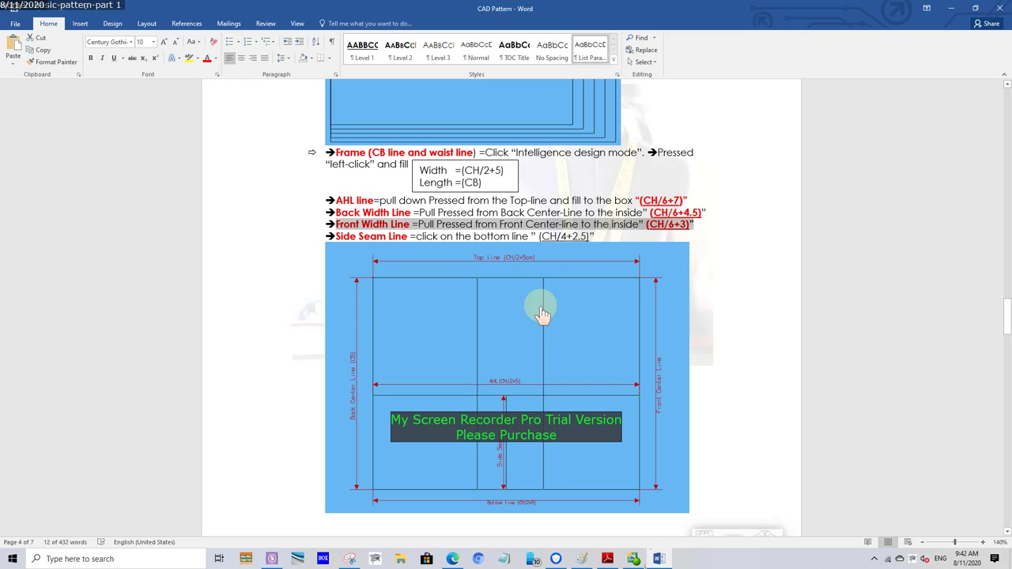
pyautogui.moveTo(336, 237); pyautogui.dragTo(585, 239)
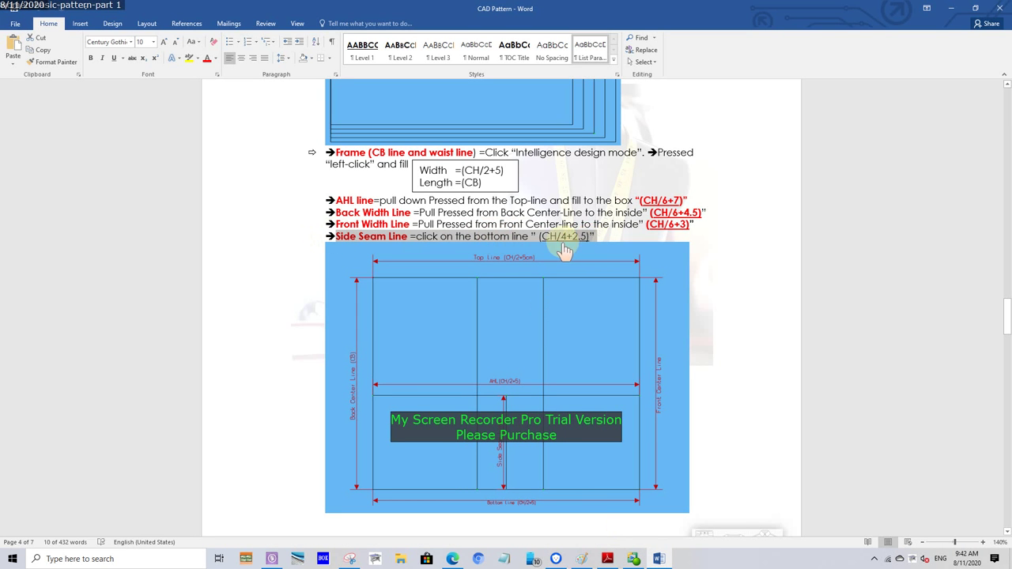
pyautogui.moveTo(595, 248); pyautogui.dragTo(595, 239)
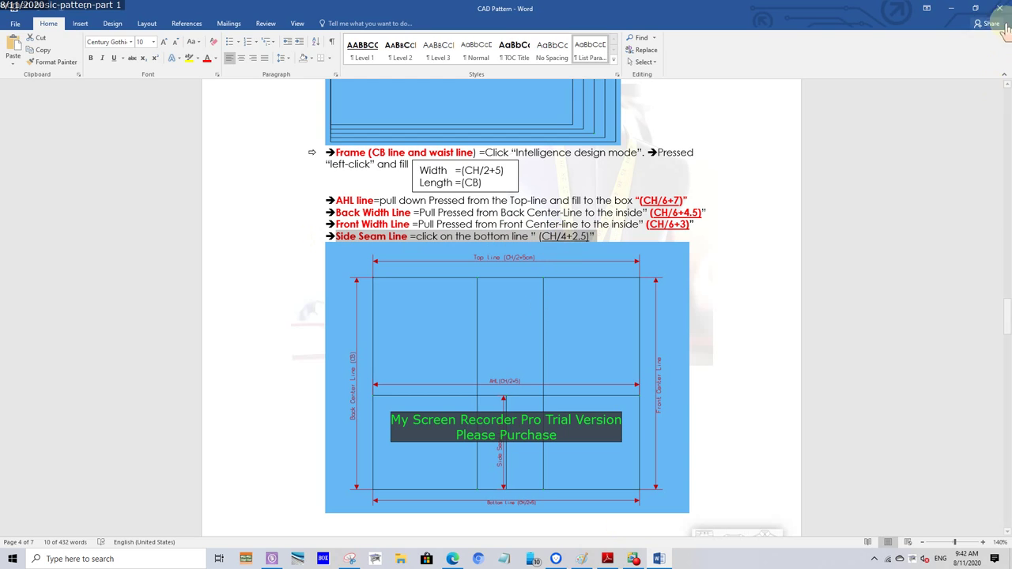
pyautogui.click(951, 7)
# Add a vertical parallel line between the width lines, 24.5 cm from the back centre via CH/4+2.5
pyautogui.moveTo(188, 327); pyautogui.dragTo(228, 373)
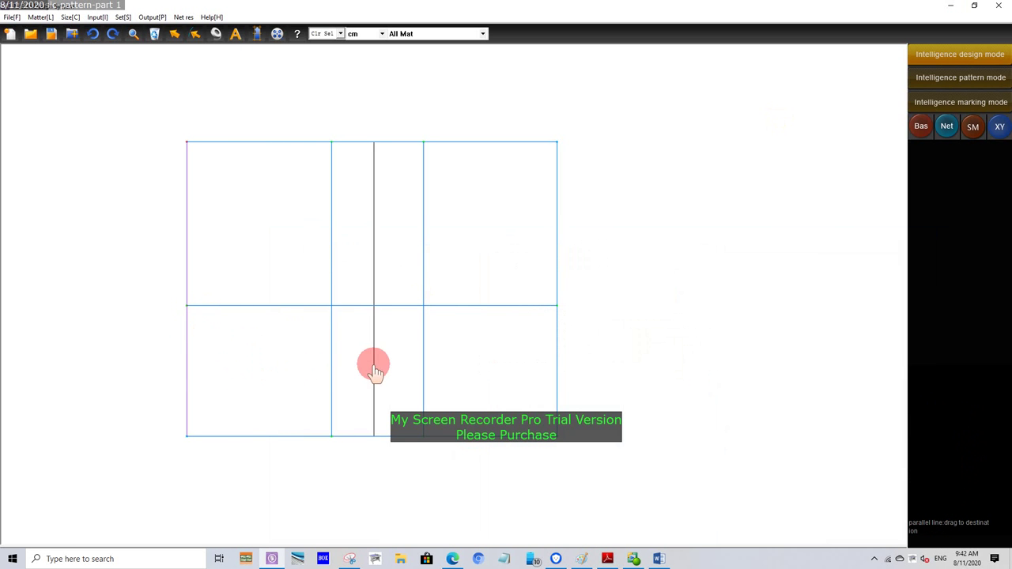
pyautogui.moveTo(227, 376); pyautogui.dragTo(373, 370)
pyautogui.click(456, 389)
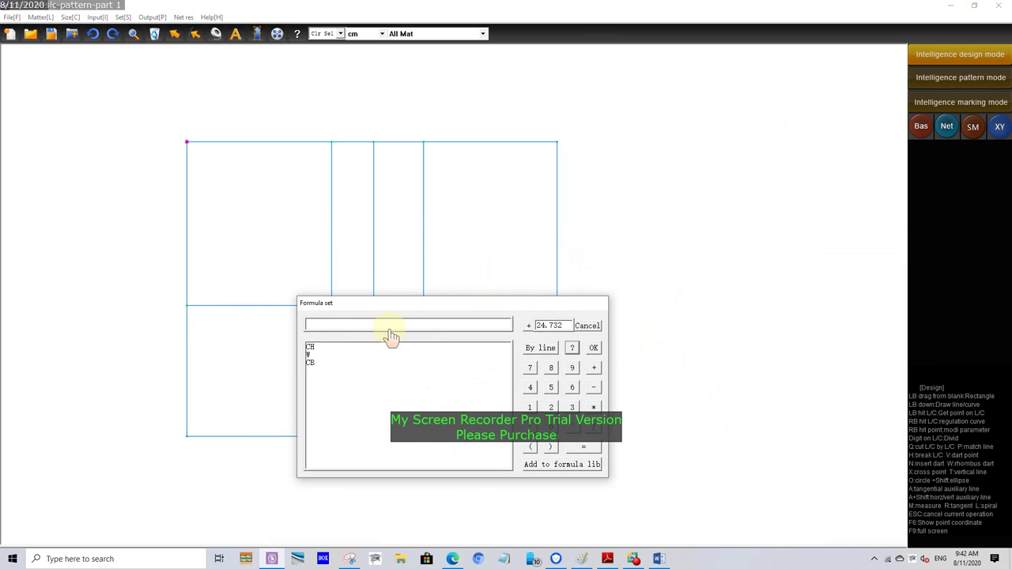
pyautogui.doubleClick(313, 349)
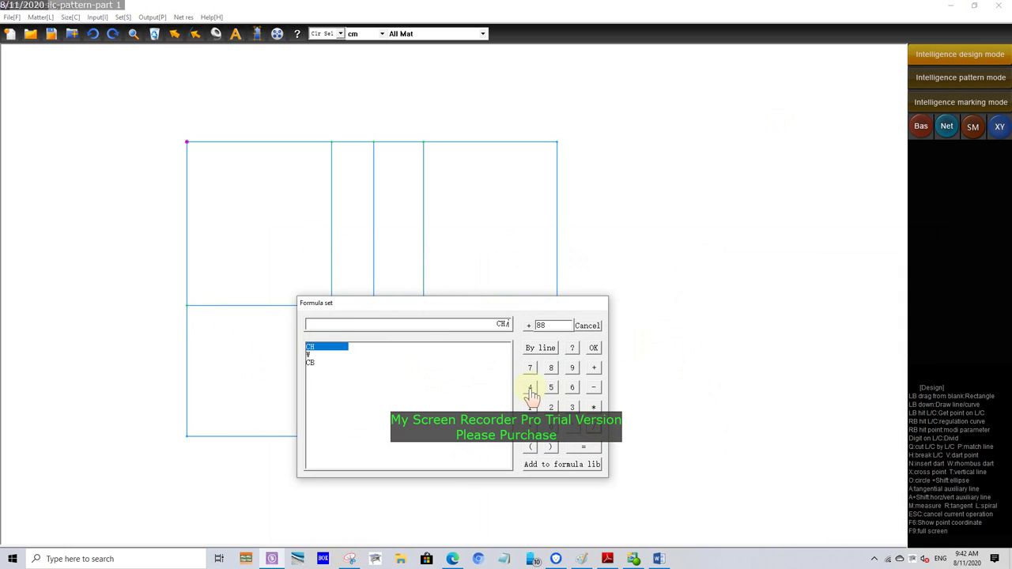
pyautogui.click(530, 389)
pyautogui.click(594, 368)
pyautogui.click(551, 408)
pyautogui.click(530, 428)
pyautogui.click(551, 387)
pyautogui.click(594, 351)
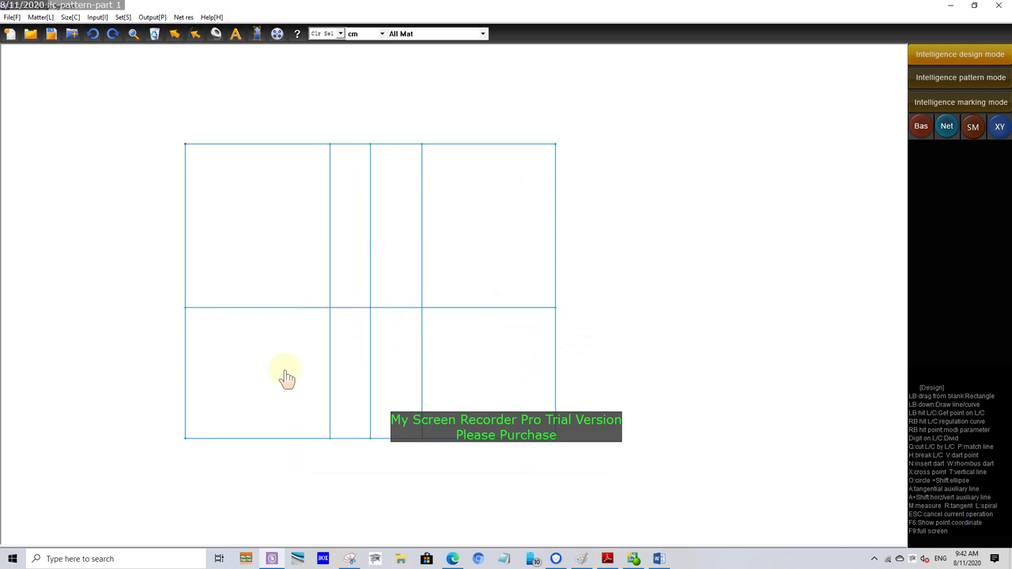
# Pull the side seam line's top end down to the AHL line so it spans AHL to bottom
pyautogui.scroll(1, 405, 351)
pyautogui.moveTo(388, 142); pyautogui.dragTo(339, 235)
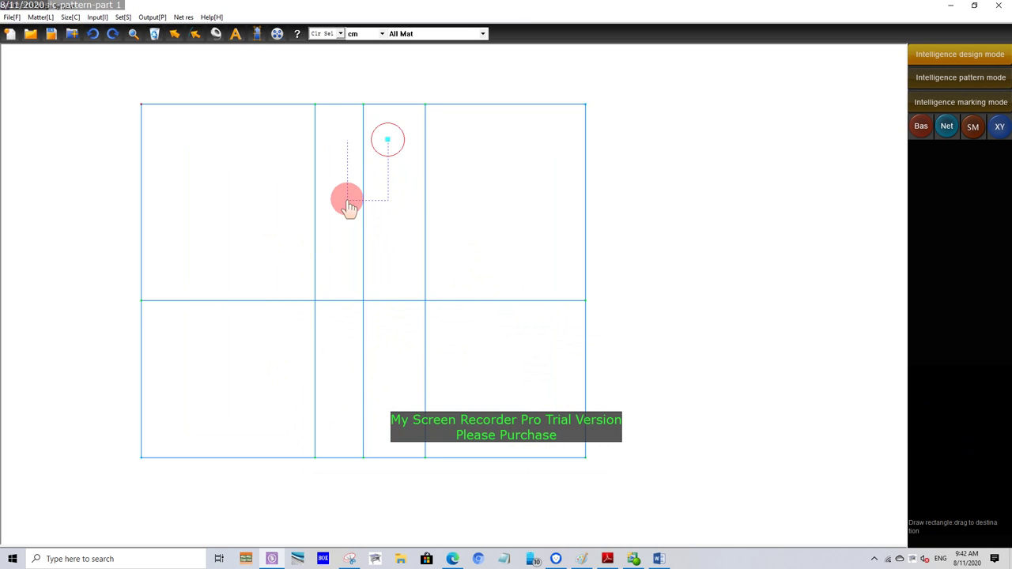
pyautogui.click(364, 106)
pyautogui.moveTo(364, 106); pyautogui.dragTo(373, 182)
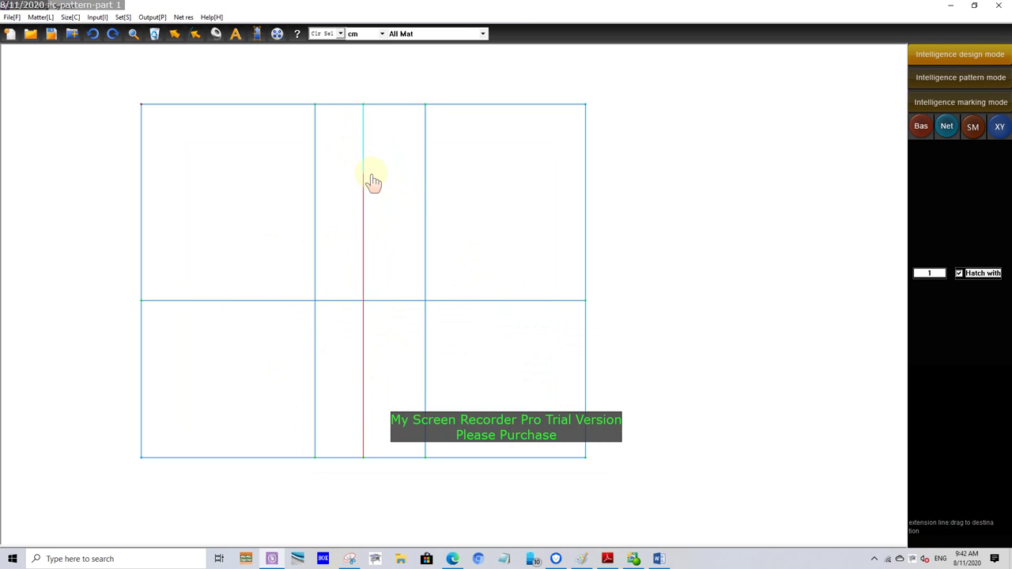
pyautogui.moveTo(389, 285); pyautogui.dragTo(385, 300)
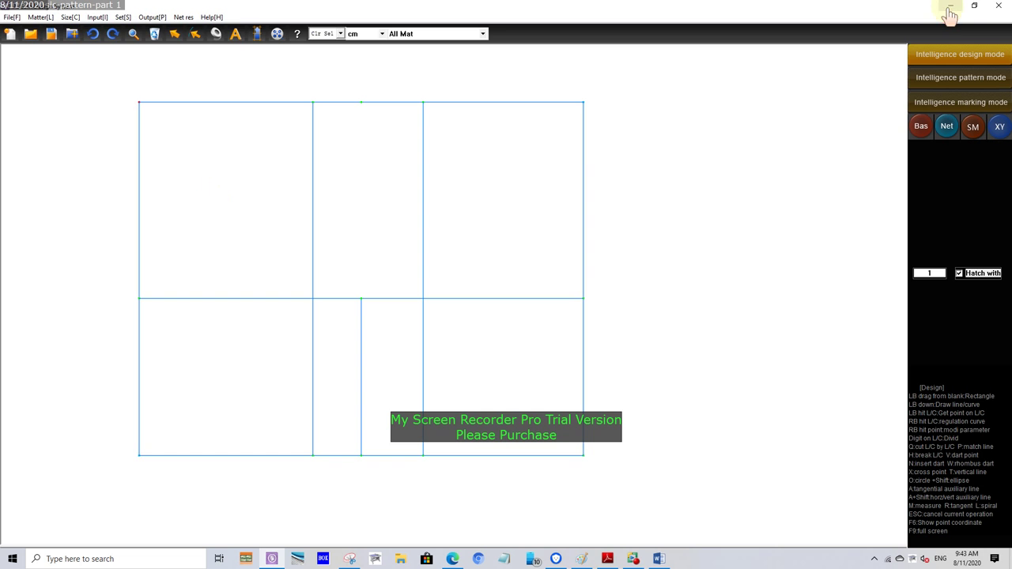
pyautogui.click(960, 77)
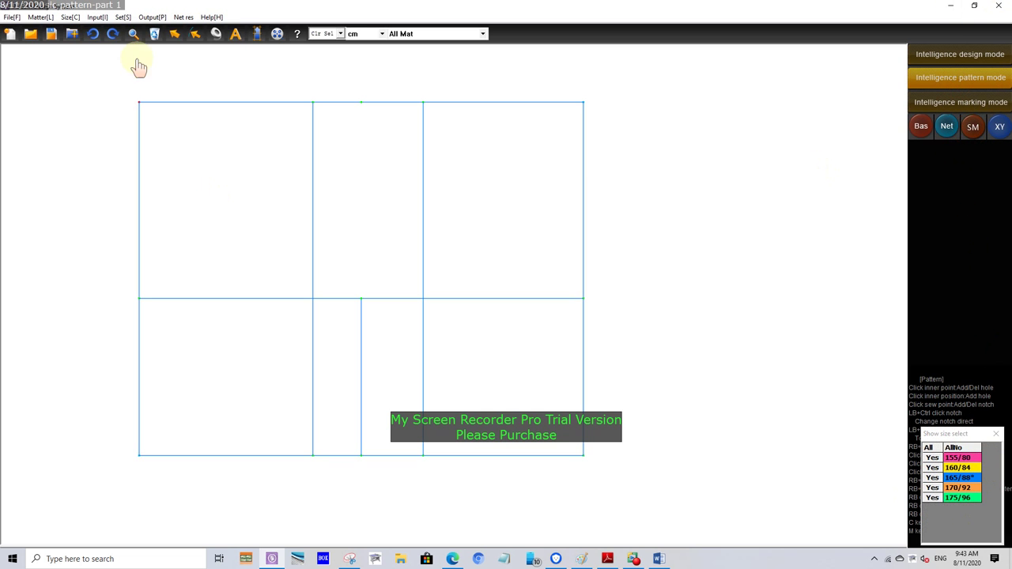
pyautogui.click(98, 20)
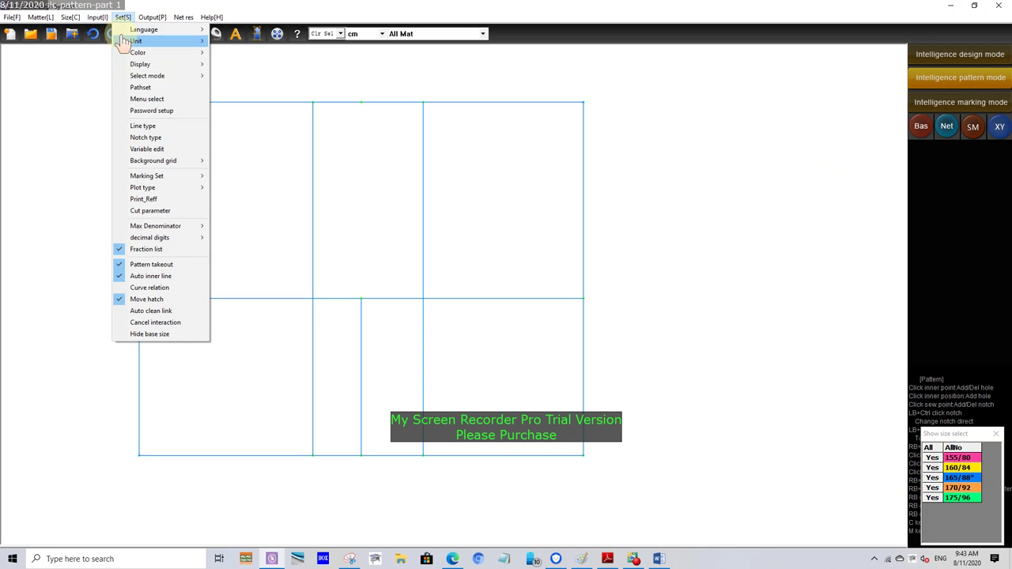
pyautogui.click(249, 230)
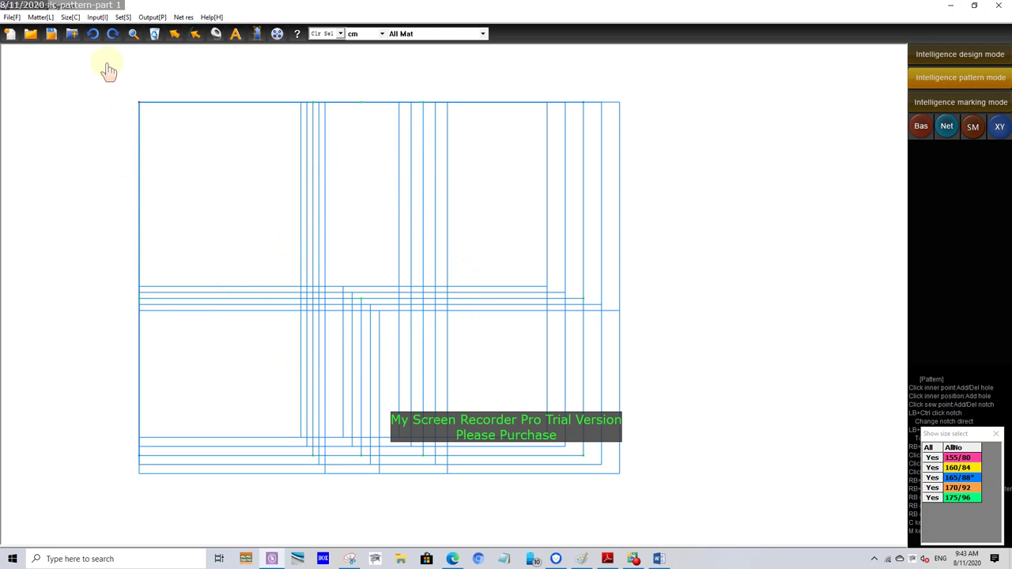
pyautogui.click(123, 19)
pyautogui.moveTo(141, 64)
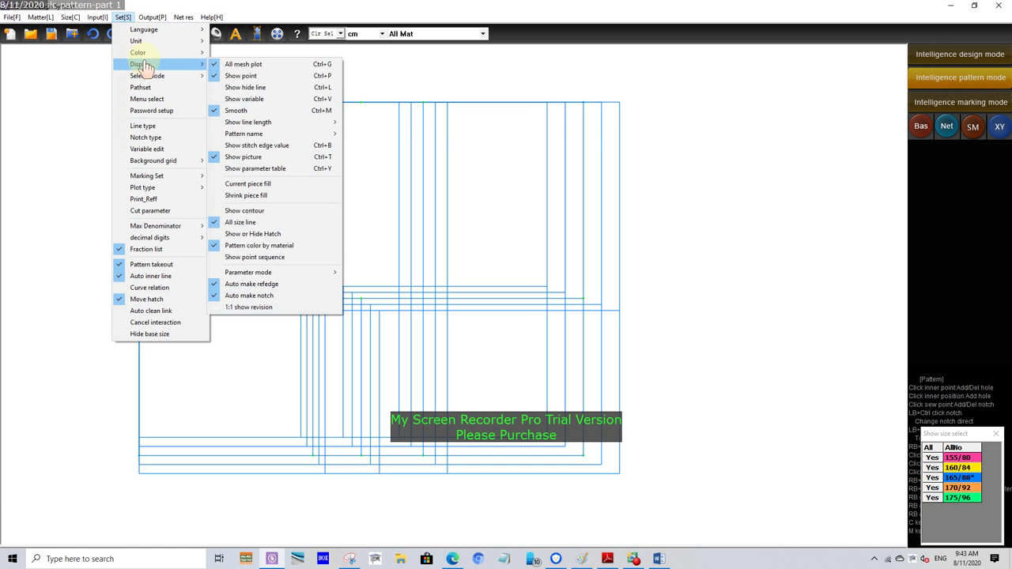
pyautogui.click(241, 223)
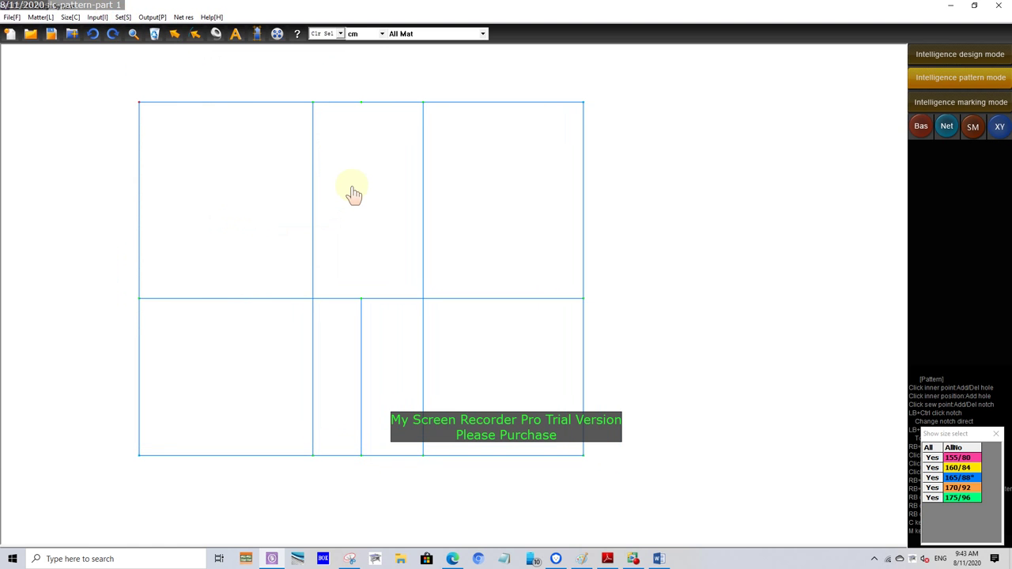
# Import the BASIC picture from Libraries > Pictures onto the canvas, accepting the Precision settings
pyautogui.click(97, 16)
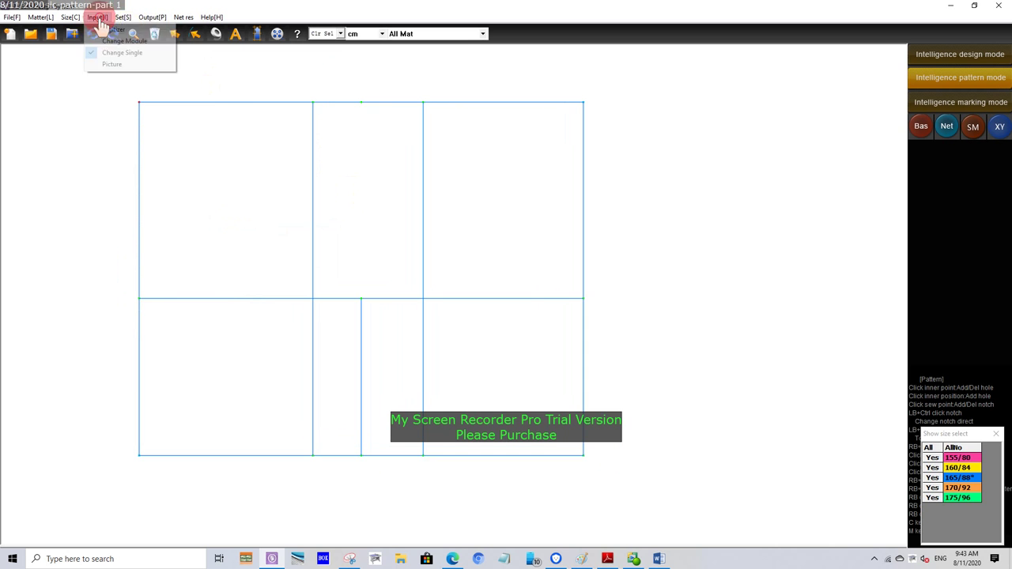
pyautogui.click(105, 67)
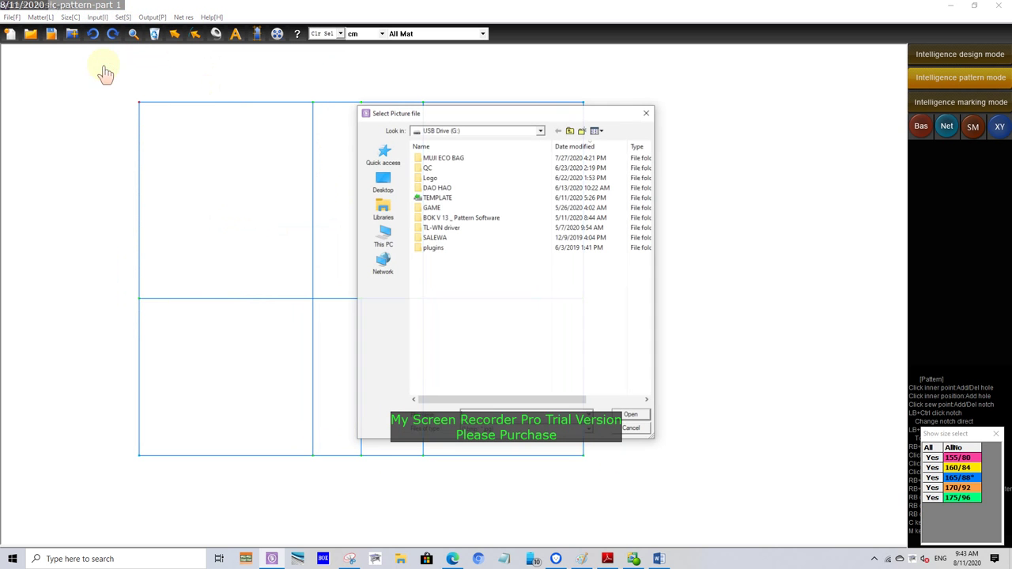
pyautogui.click(383, 210)
pyautogui.doubleClick(568, 183)
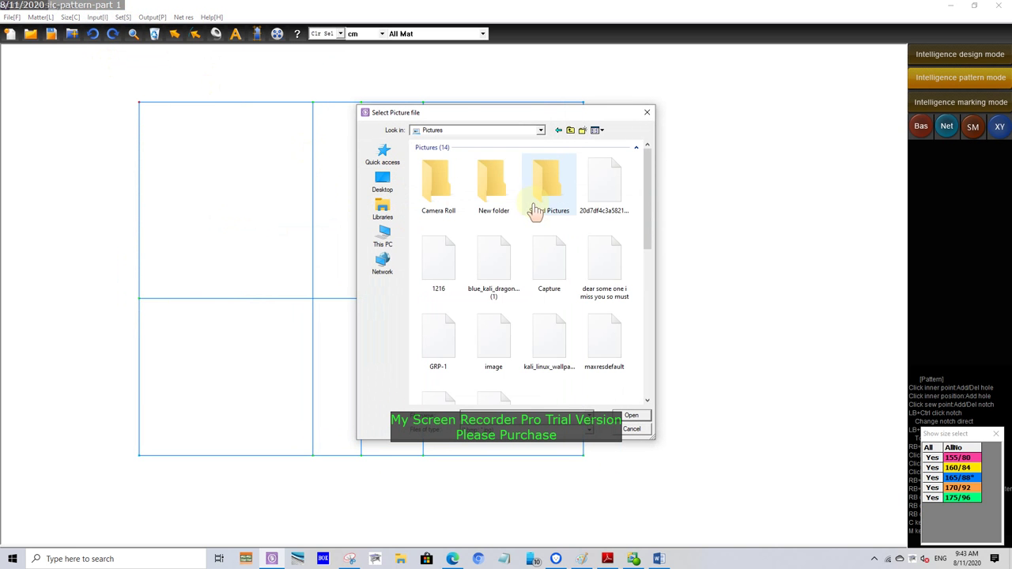
pyautogui.scroll(-3, 526, 310)
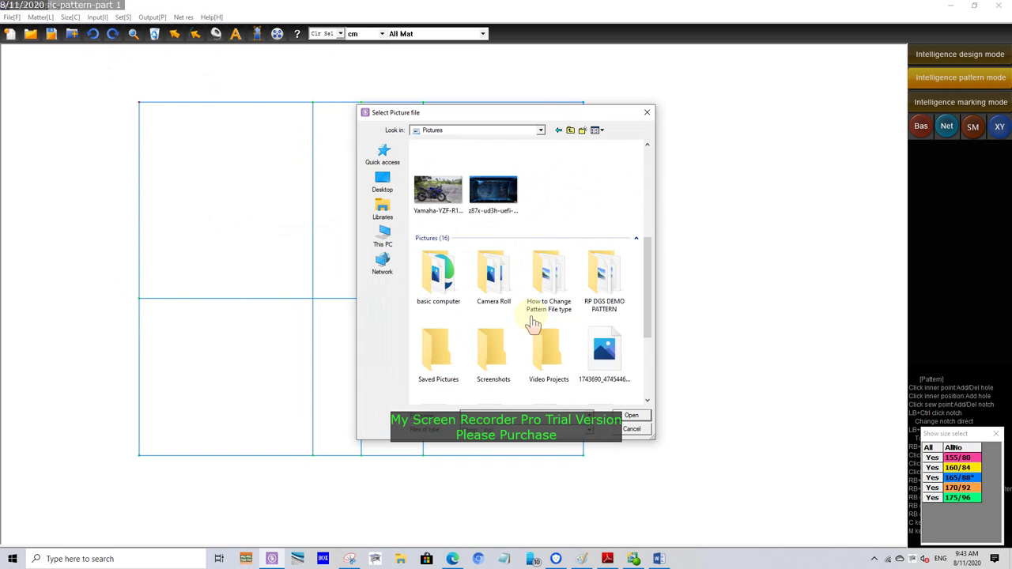
pyautogui.scroll(-5, 493, 335)
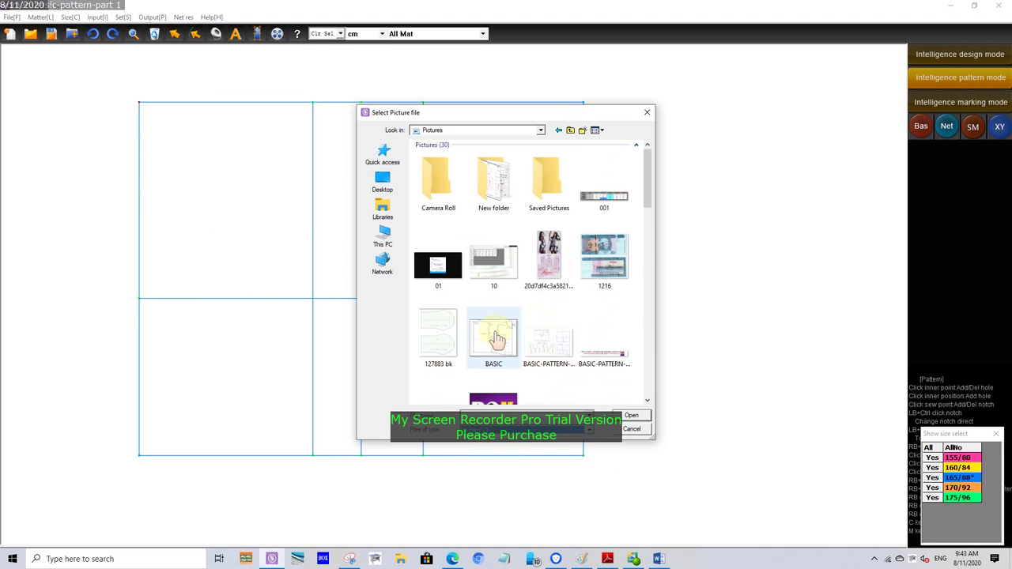
pyautogui.click(506, 336)
pyautogui.click(631, 416)
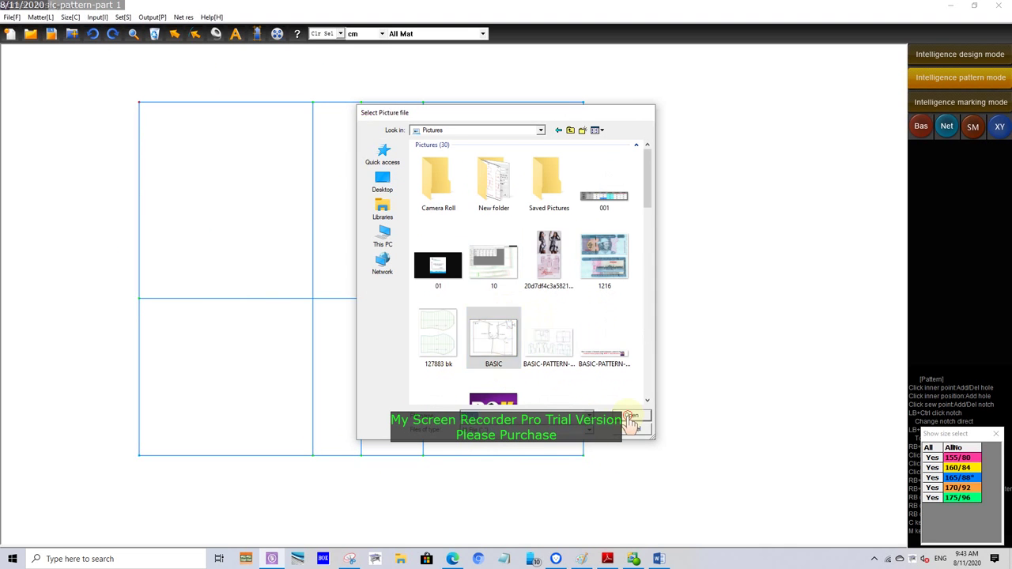
pyautogui.click(484, 315)
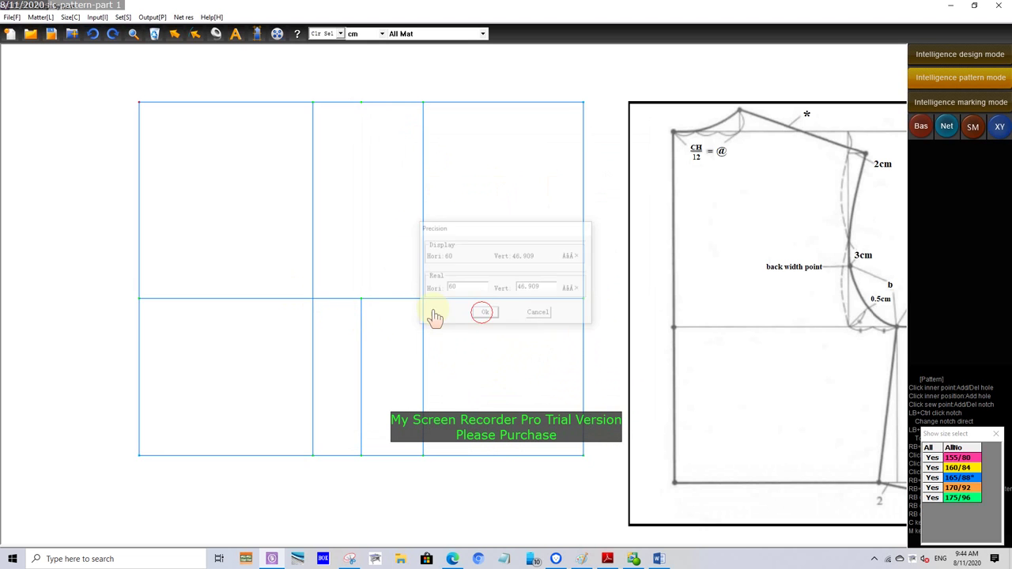
# Zoom to view the frame and reference picture together, then minimize BOK CAD to the desktop
pyautogui.scroll(-2, 413, 298)
pyautogui.scroll(2, 669, 232)
pyautogui.scroll(2, 862, 243)
pyautogui.scroll(-1, 271, 198)
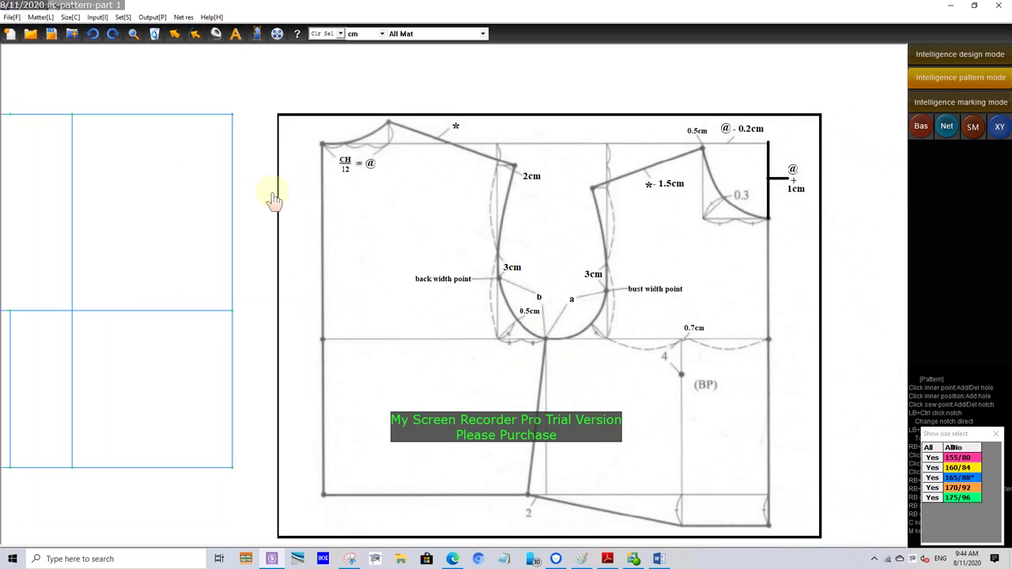
pyautogui.scroll(-2, 271, 199)
pyautogui.scroll(1, 226, 214)
pyautogui.scroll(2, 227, 215)
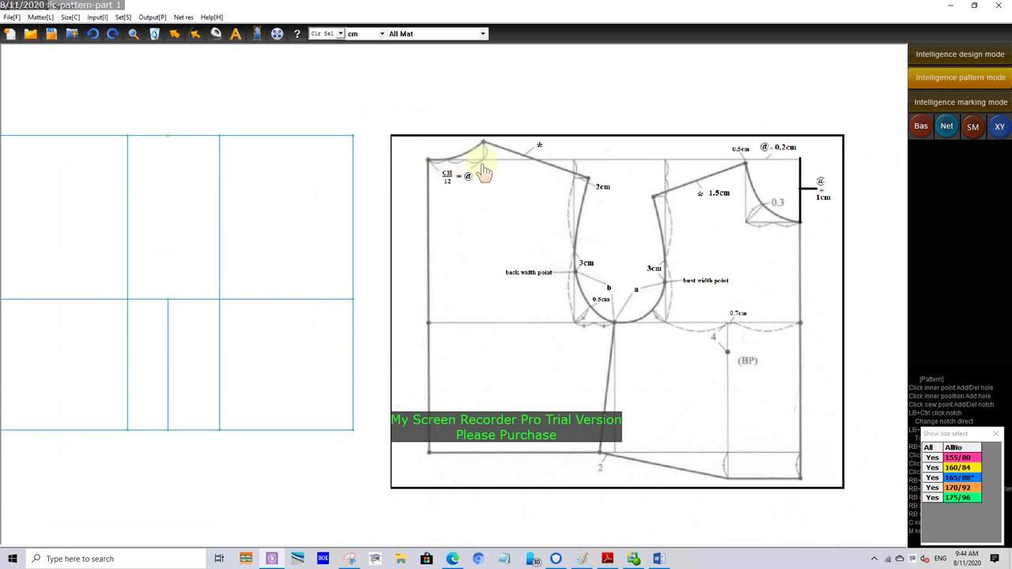
pyautogui.scroll(-1, 468, 173)
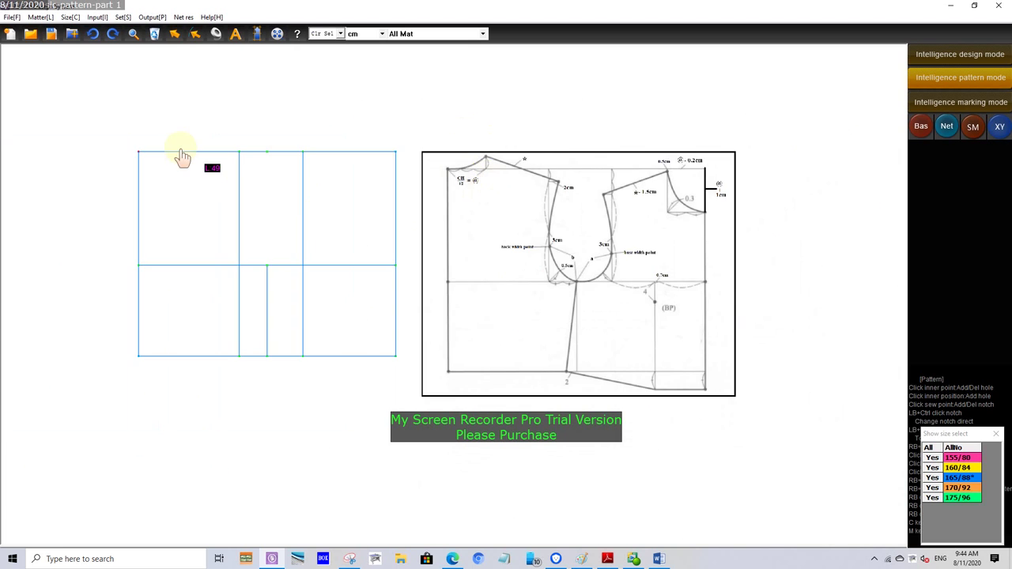
pyautogui.scroll(1, 181, 158)
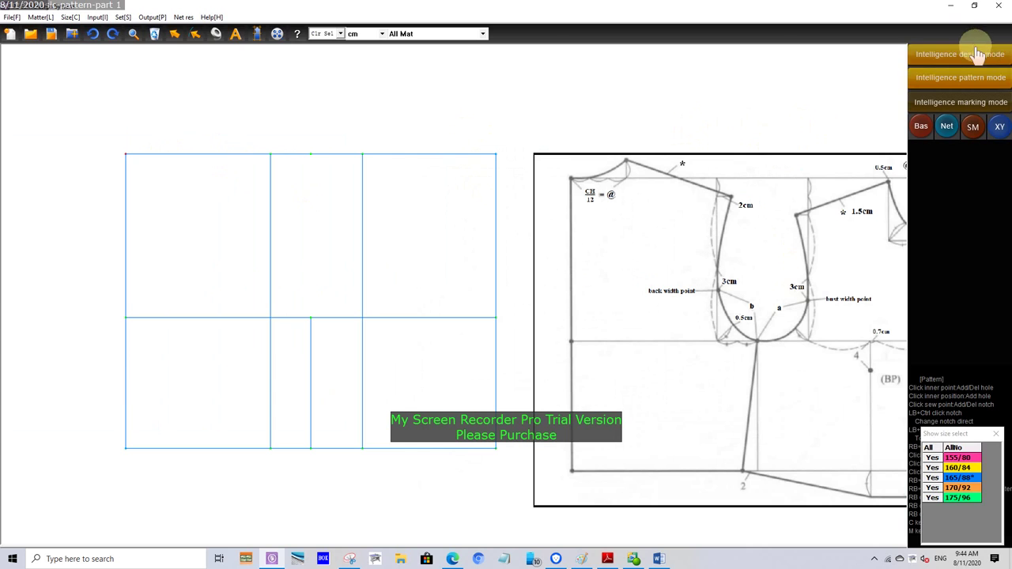
pyautogui.click(950, 6)
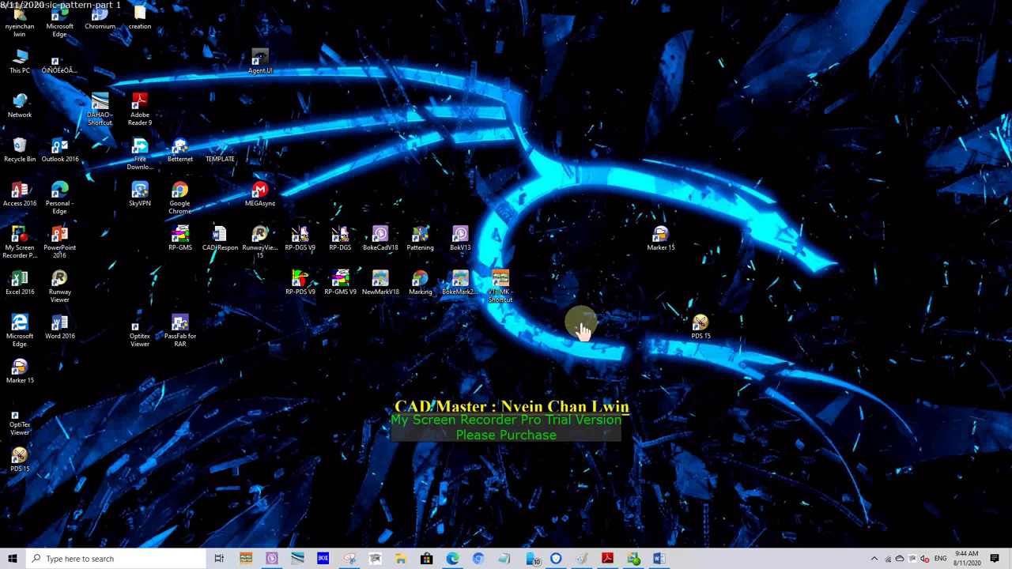
pyautogui.click(660, 559)
pyautogui.scroll(-5, 475, 323)
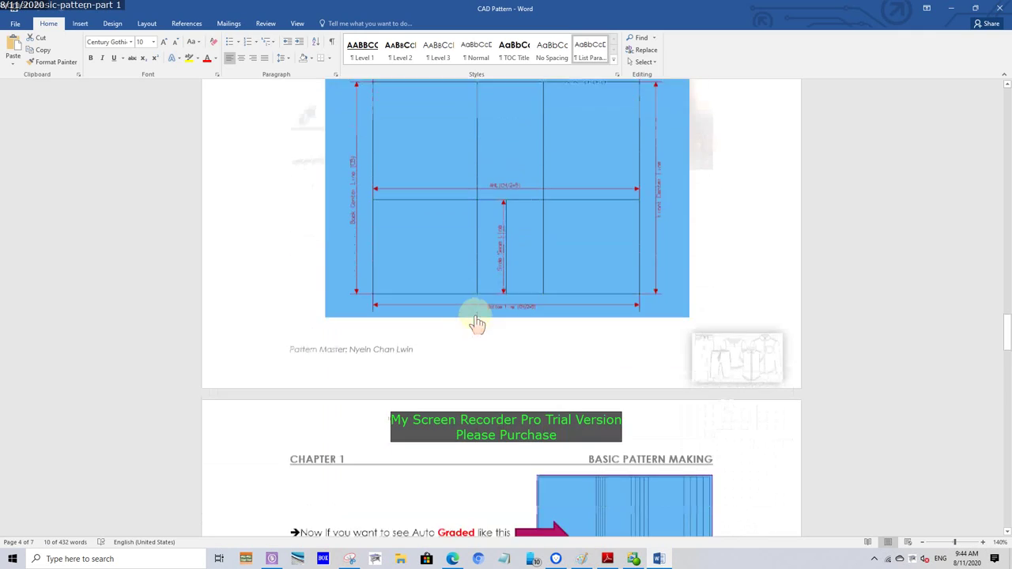
pyautogui.scroll(-3, 475, 322)
pyautogui.scroll(-2, 476, 323)
pyautogui.scroll(-3, 479, 318)
pyautogui.scroll(-2, 479, 317)
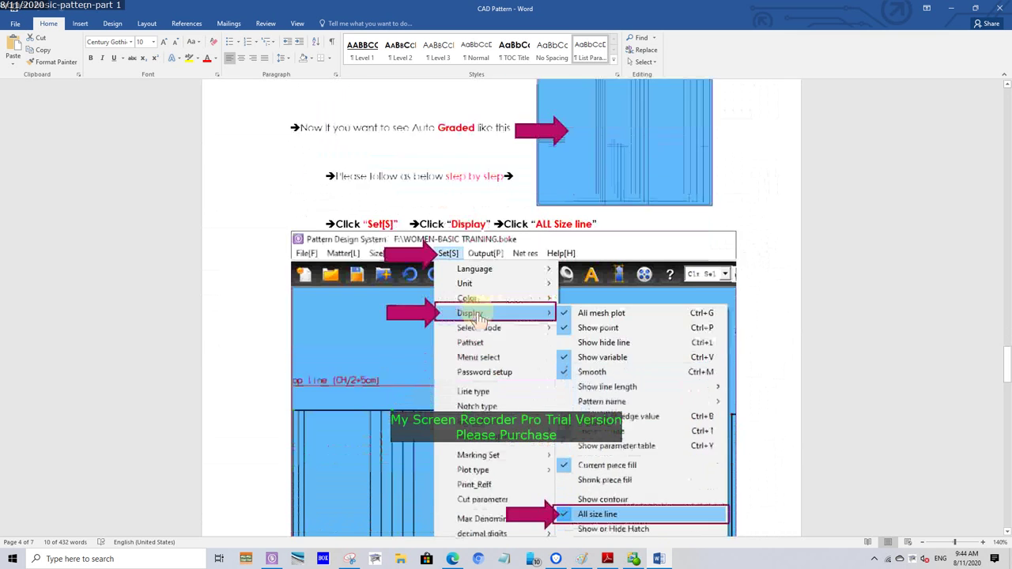
pyautogui.scroll(-1, 479, 318)
pyautogui.scroll(-2, 477, 318)
pyautogui.scroll(-1, 477, 316)
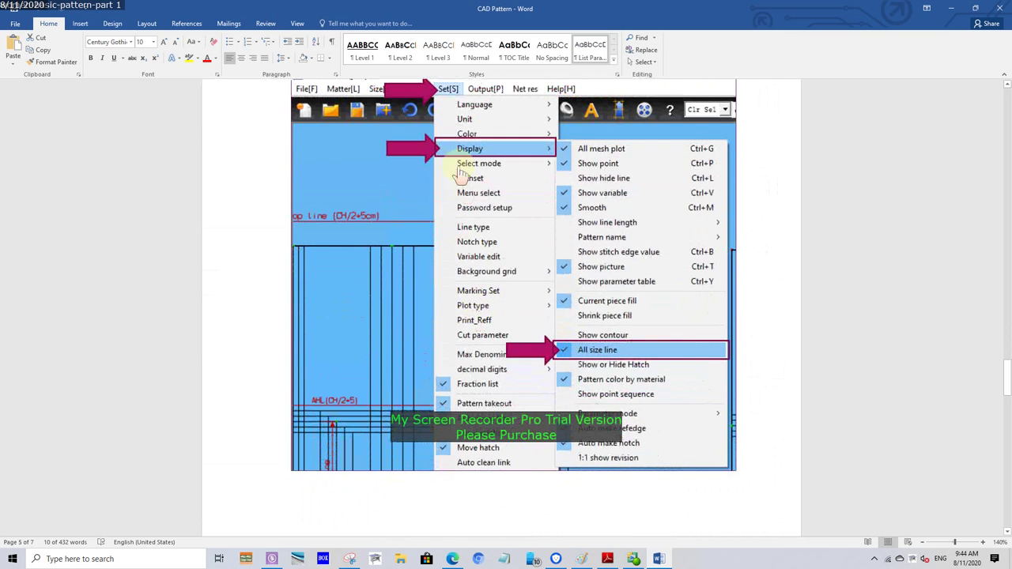
pyautogui.scroll(-2, 541, 365)
pyautogui.scroll(-2, 542, 372)
pyautogui.scroll(-5, 543, 371)
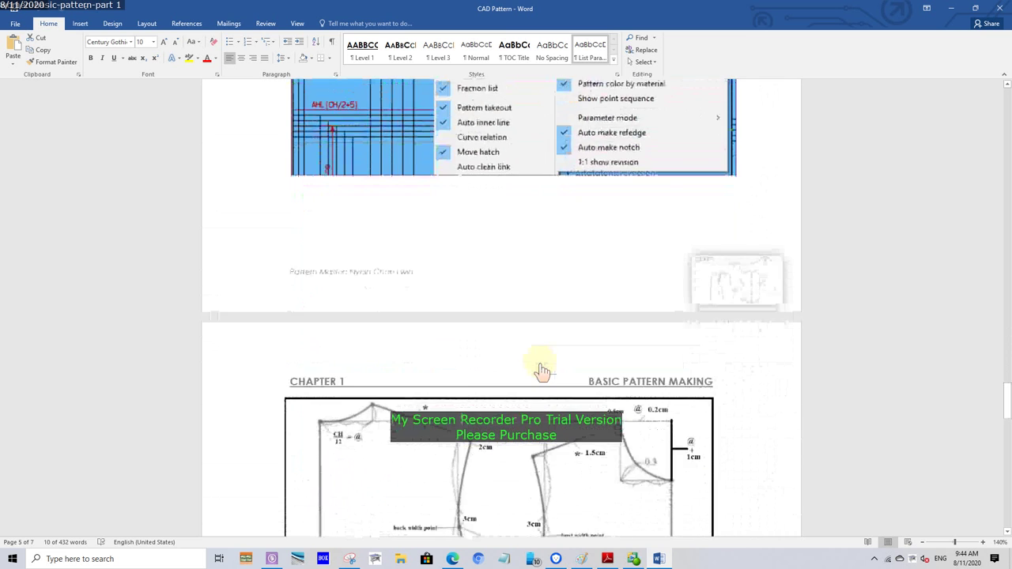
pyautogui.scroll(-2, 543, 372)
pyautogui.scroll(-4, 543, 371)
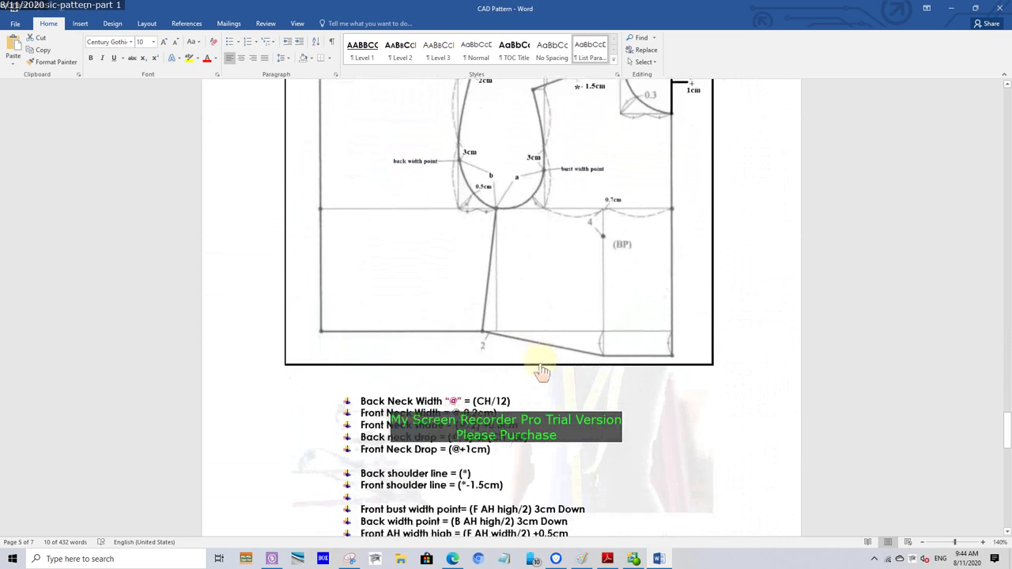
pyautogui.scroll(-4, 543, 372)
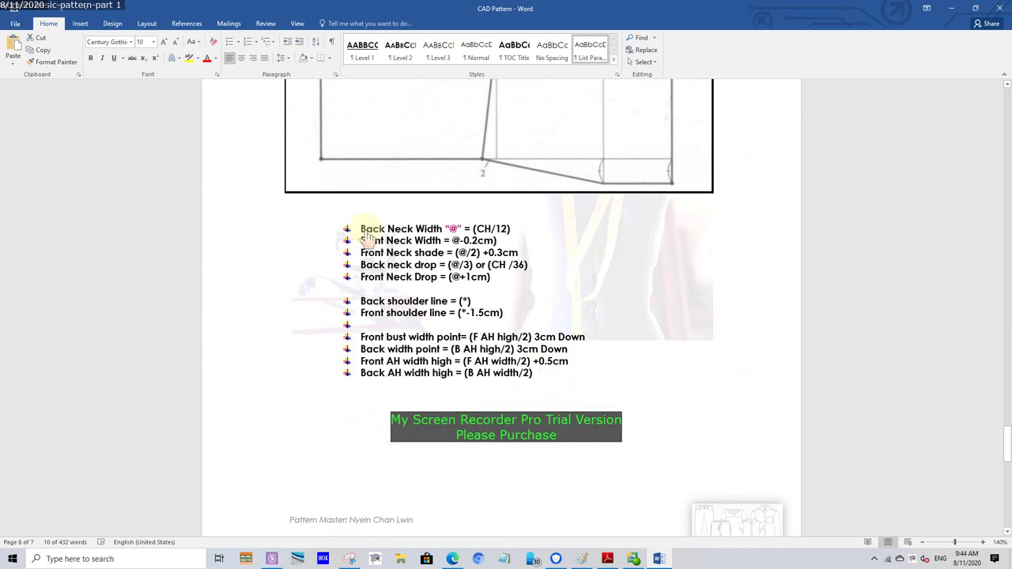
pyautogui.moveTo(360, 231); pyautogui.dragTo(501, 240)
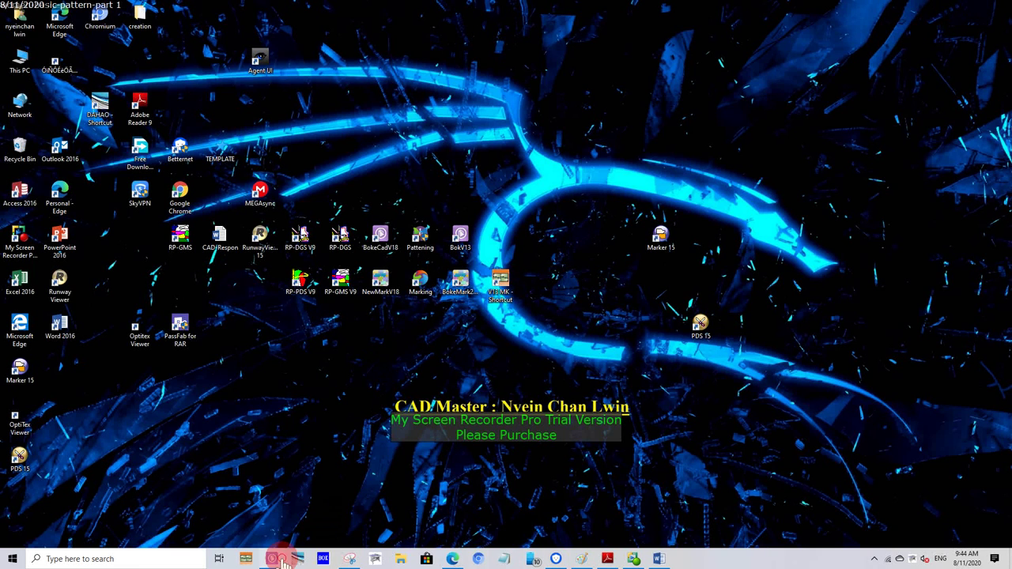
# In Intelligence design mode, mark a point on the top line at CH/12 (7.333 cm)
pyautogui.click(271, 559)
pyautogui.scroll(2, 136, 152)
pyautogui.click(941, 54)
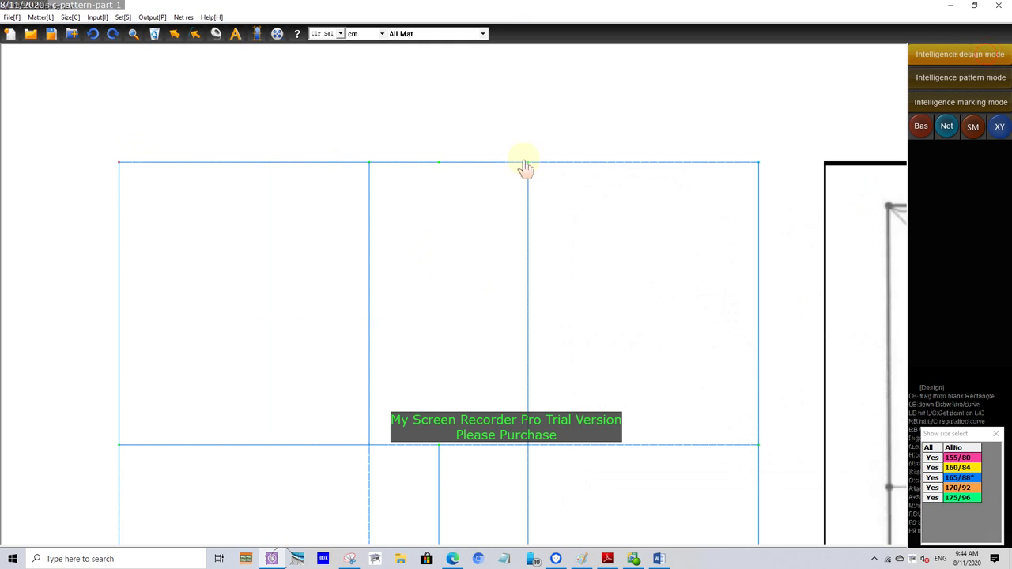
pyautogui.click(189, 162)
pyautogui.click(271, 169)
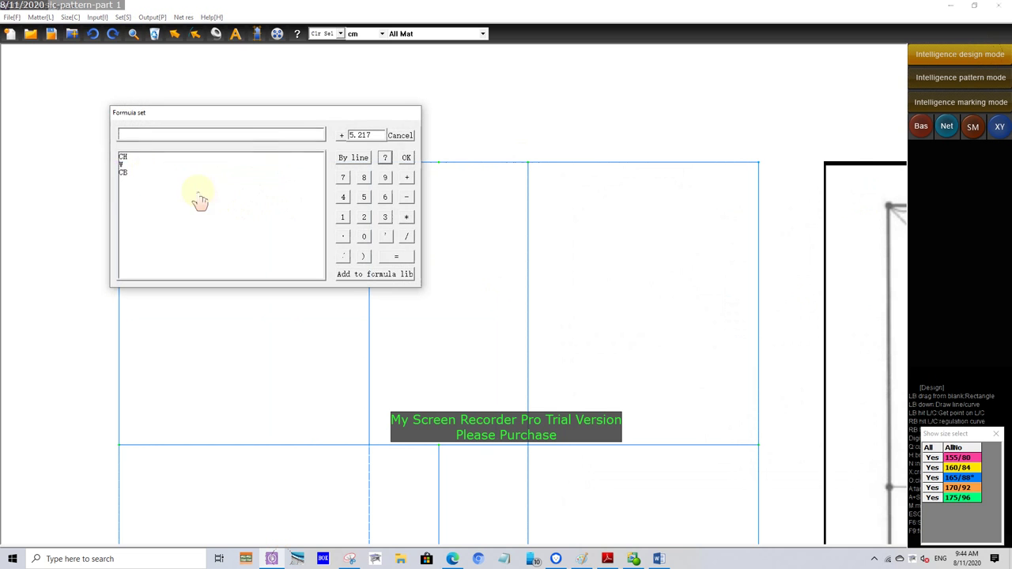
pyautogui.doubleClick(125, 158)
pyautogui.click(406, 237)
pyautogui.click(342, 217)
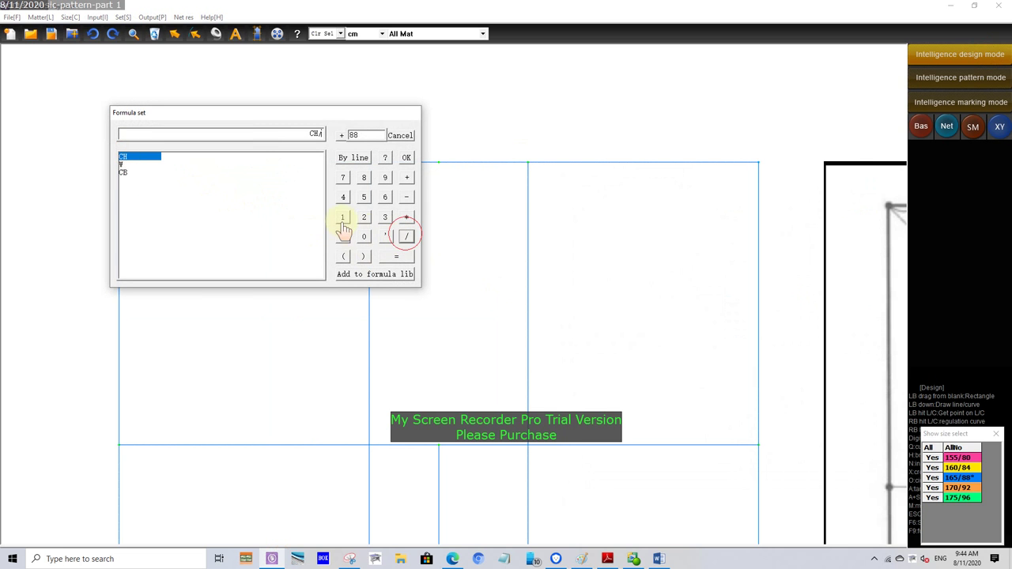
pyautogui.click(363, 216)
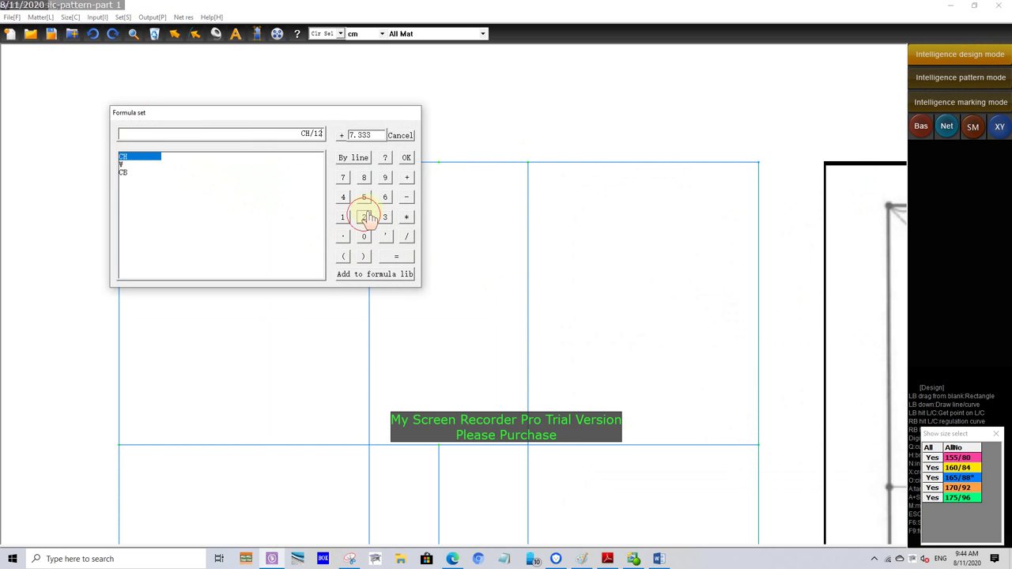
pyautogui.click(406, 158)
pyautogui.scroll(-2, 335, 283)
pyautogui.scroll(3, 276, 190)
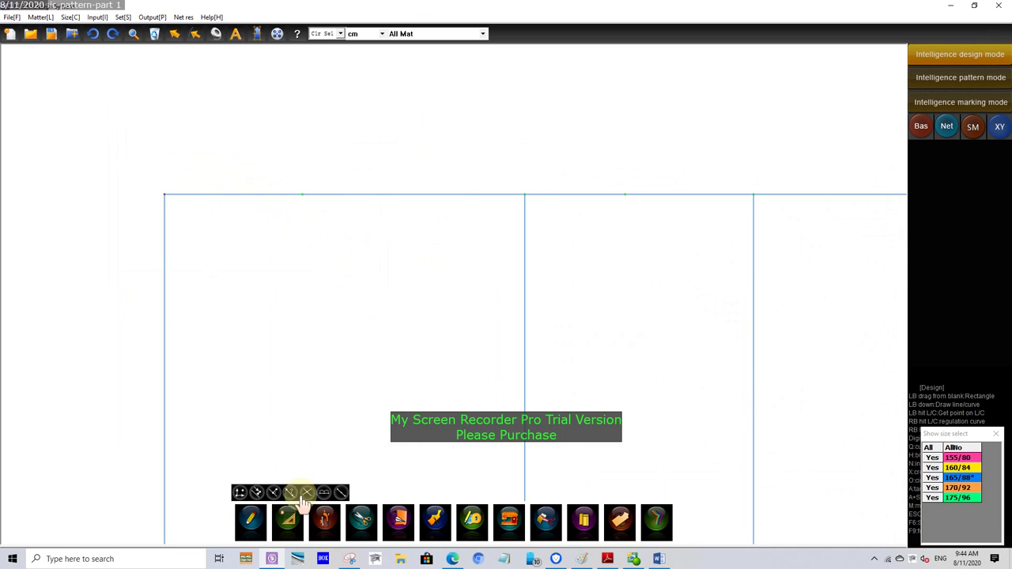
# Start dividing the top line from the top-left corner with the divide count set to 3
pyautogui.click(290, 522)
pyautogui.click(165, 195)
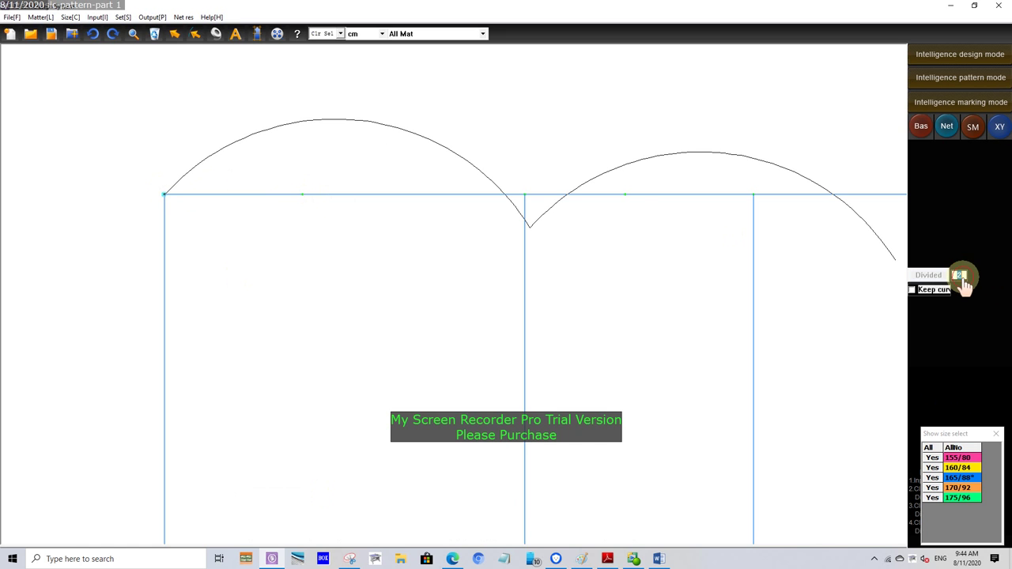
pyautogui.write('3')
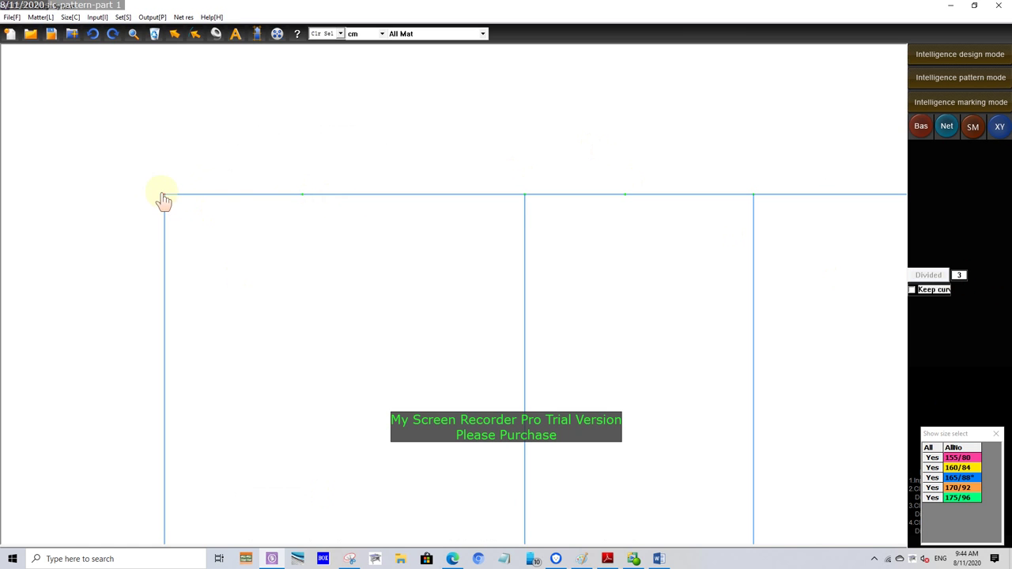
# Divide the back neck width into three parts and measure one 2.444 cm division
pyautogui.click(303, 198)
pyautogui.scroll(1, 262, 169)
pyautogui.click(216, 33)
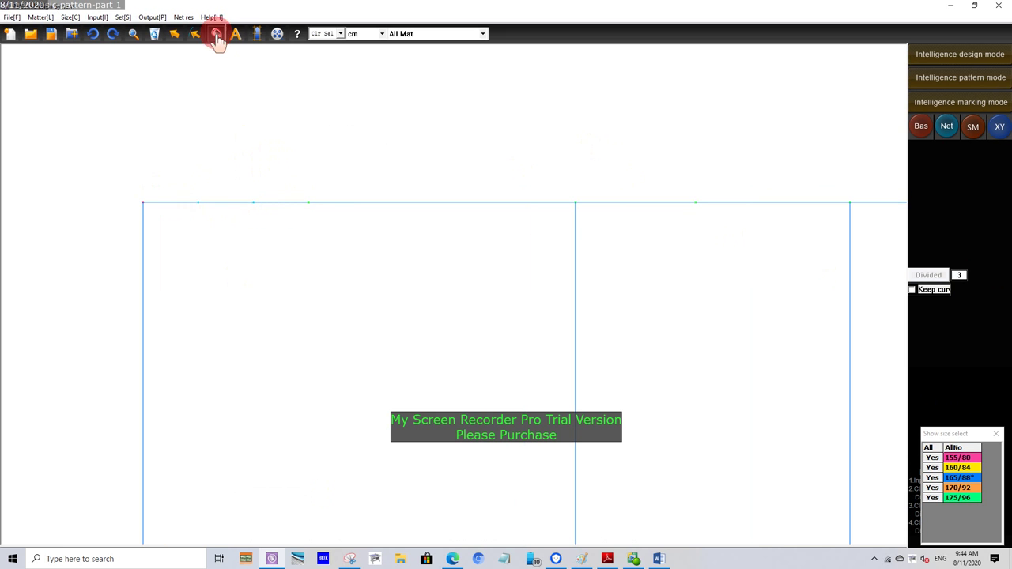
pyautogui.click(142, 204)
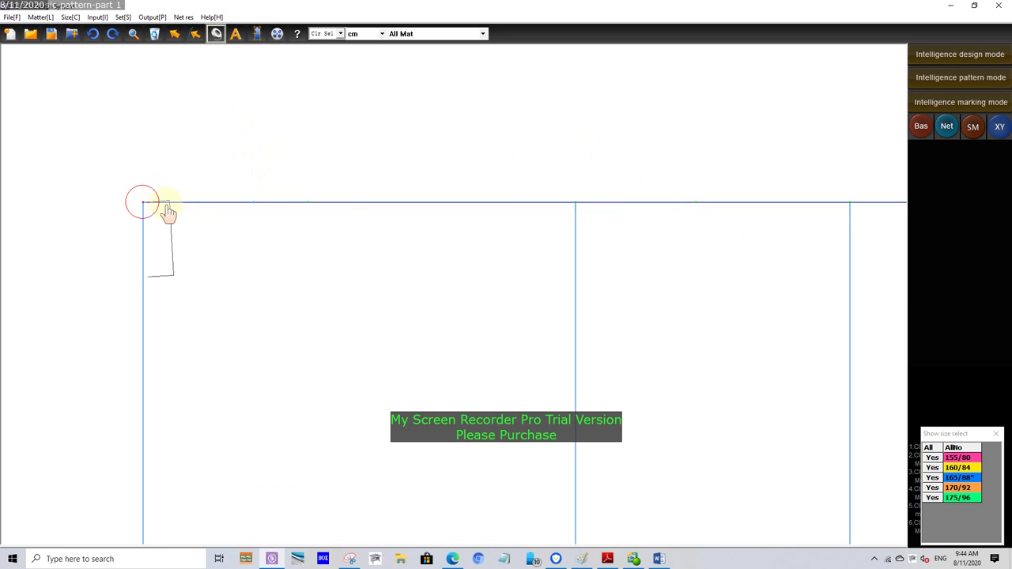
pyautogui.click(198, 203)
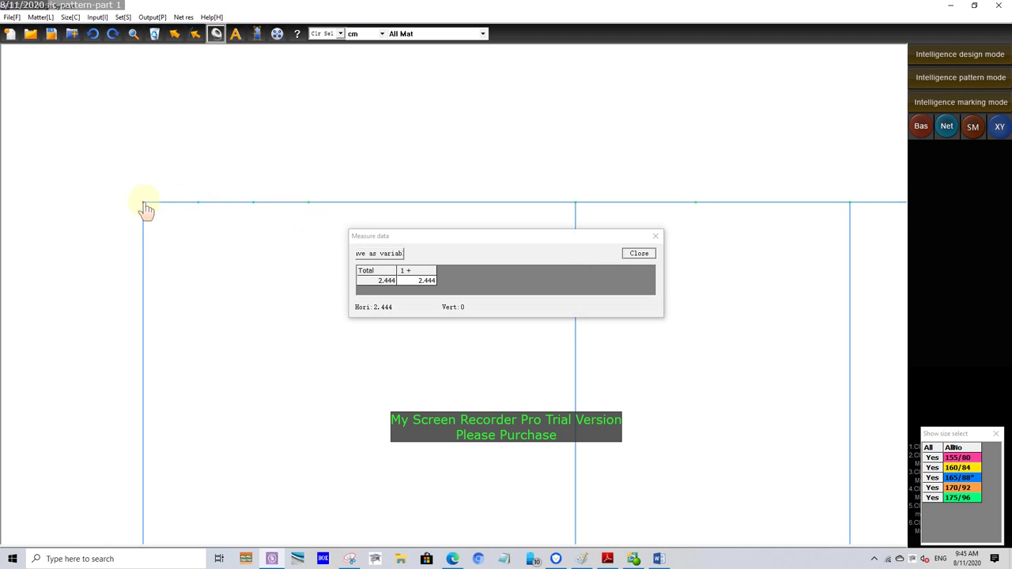
pyautogui.click(380, 254)
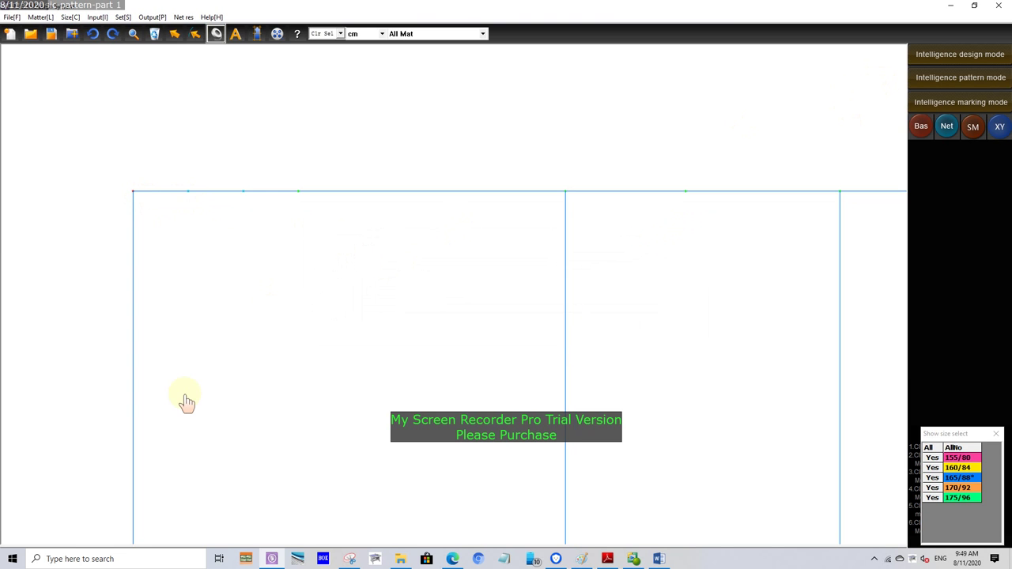
# Remeasure the 2.444 cm top-line division and save it as a variable named NECK WIDTH
pyautogui.click(132, 191)
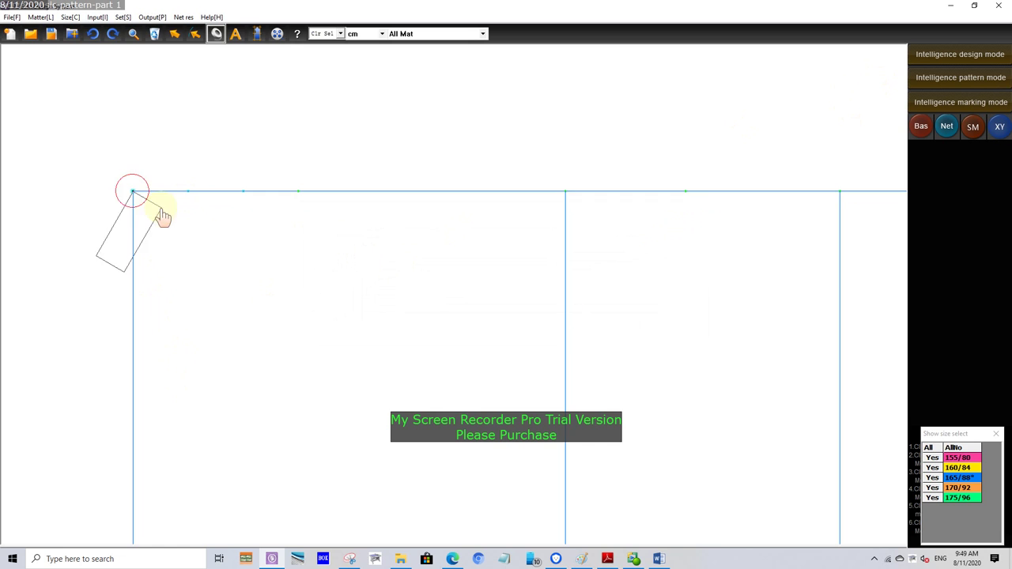
pyautogui.click(187, 192)
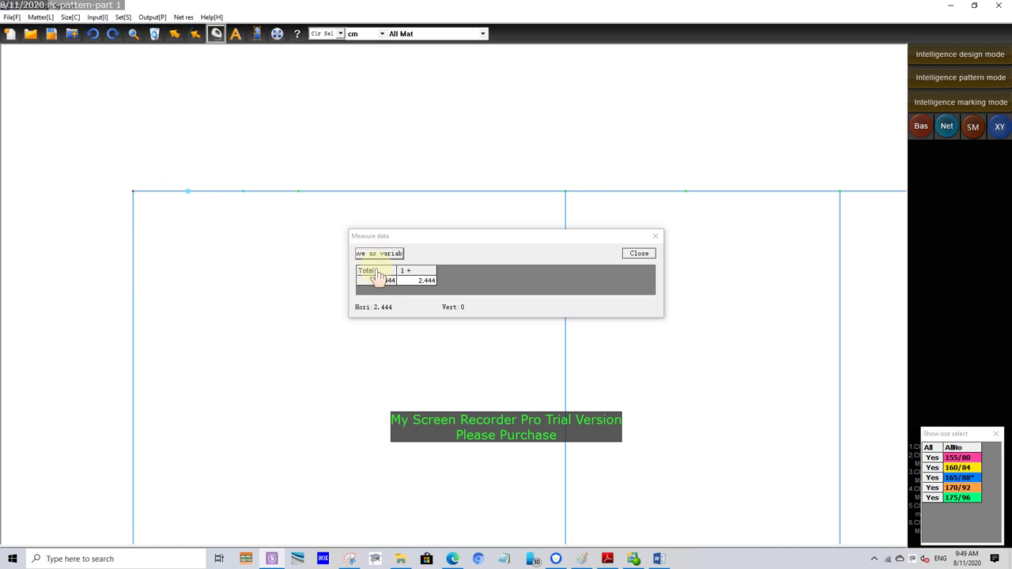
pyautogui.click(380, 254)
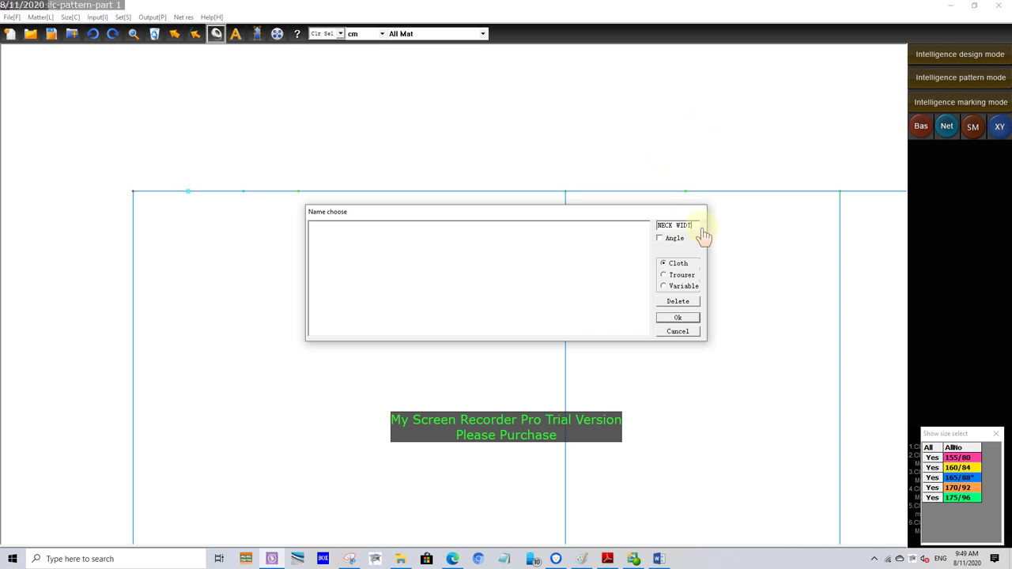
# Cancel the NECK WIDTH name, close Measure data, and zoom to check the reference image
pyautogui.click(678, 317)
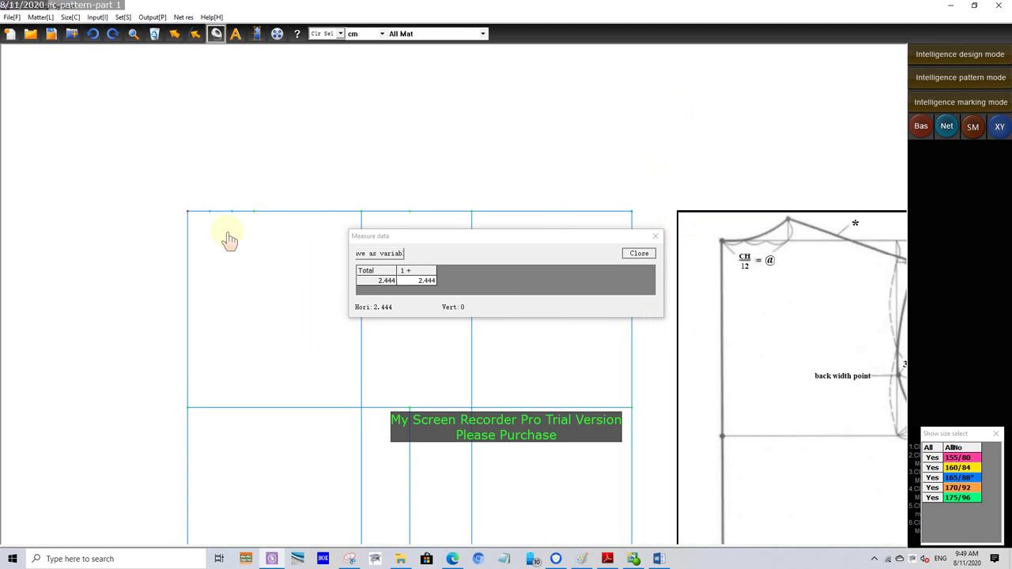
pyautogui.click(639, 254)
pyautogui.scroll(3, 576, 229)
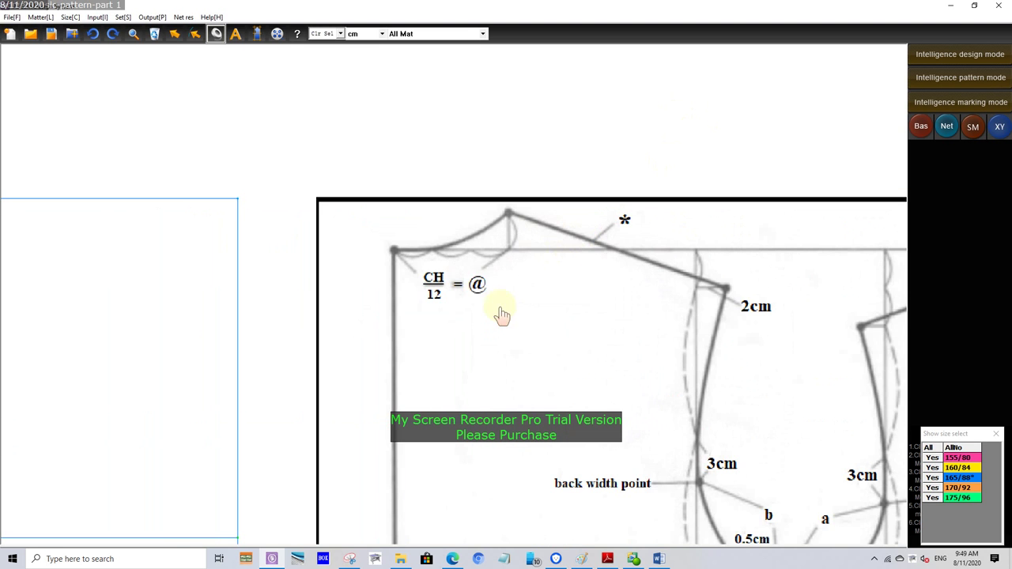
pyautogui.scroll(-2, 625, 235)
pyautogui.scroll(-2, 524, 278)
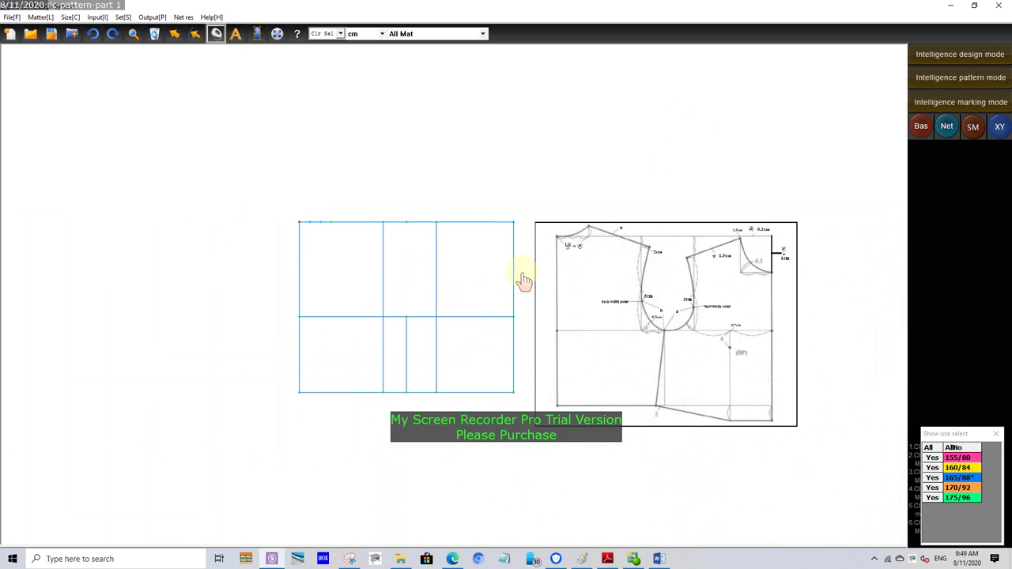
pyautogui.scroll(2, 576, 262)
pyautogui.scroll(2, 576, 253)
pyautogui.scroll(-2, 576, 252)
pyautogui.scroll(-2, 577, 249)
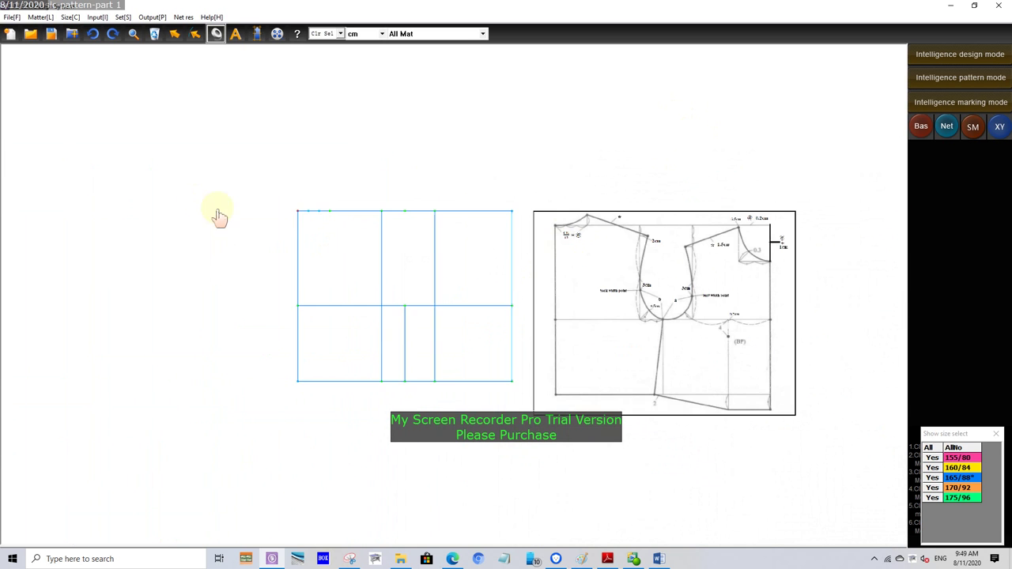
pyautogui.scroll(2, 316, 219)
pyautogui.scroll(2, 324, 214)
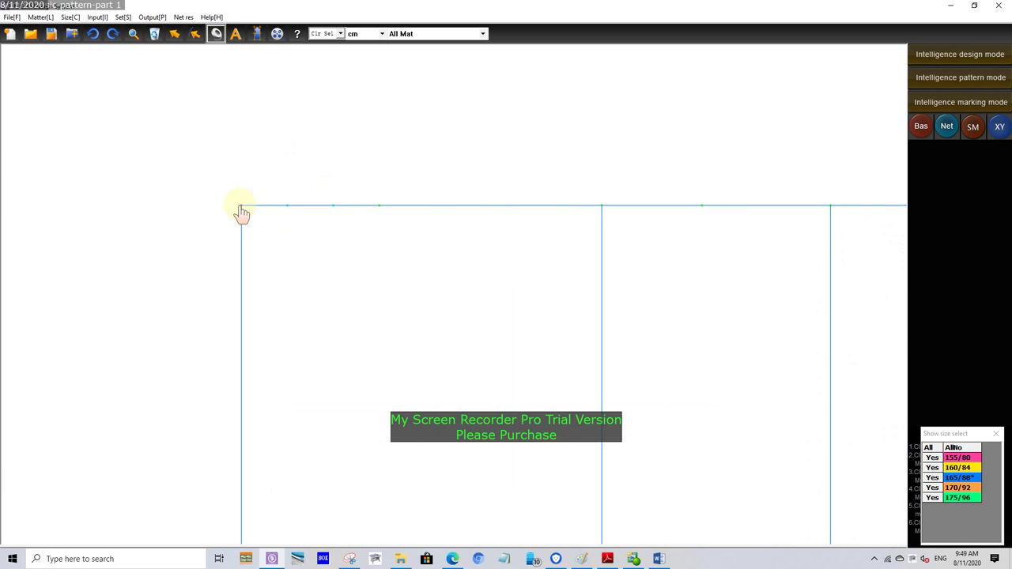
# Remeasure the 2.444 cm neck width on the top line and save it as variable NW
pyautogui.moveTo(242, 213)
pyautogui.mouseDown()
pyautogui.moveTo(289, 221)
pyautogui.moveTo(287, 210)
pyautogui.mouseUp()
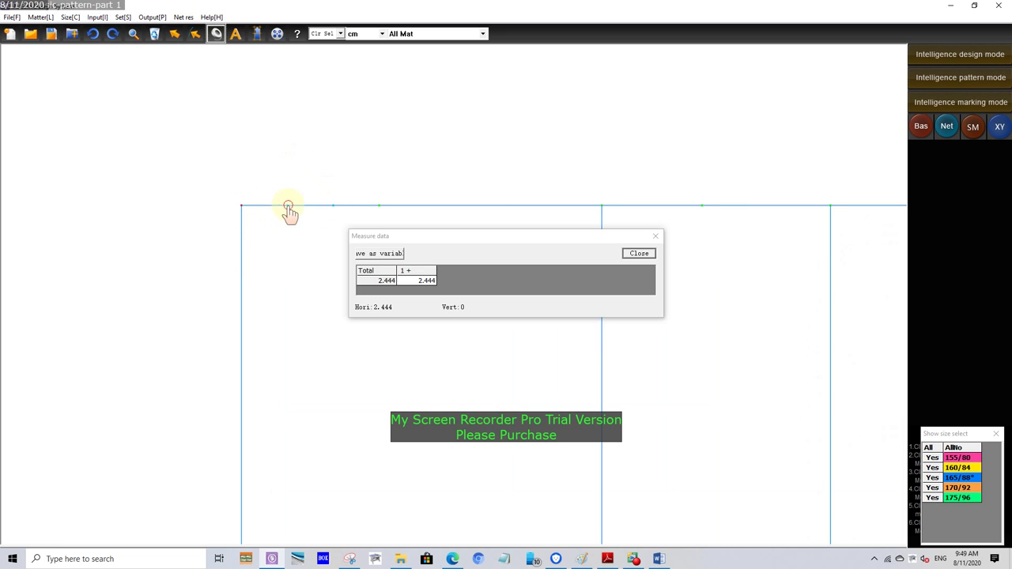
pyautogui.click(376, 256)
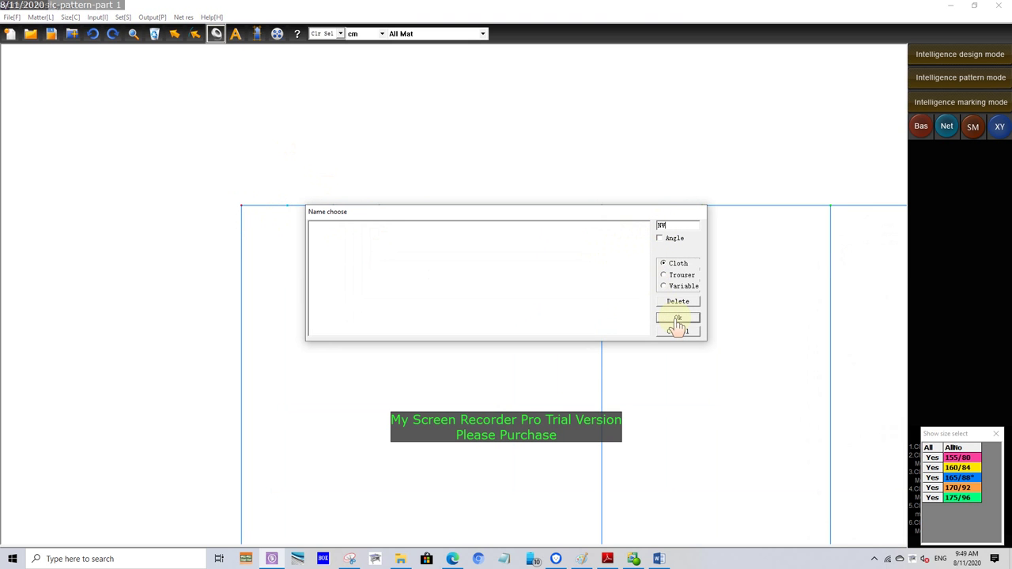
pyautogui.click(660, 559)
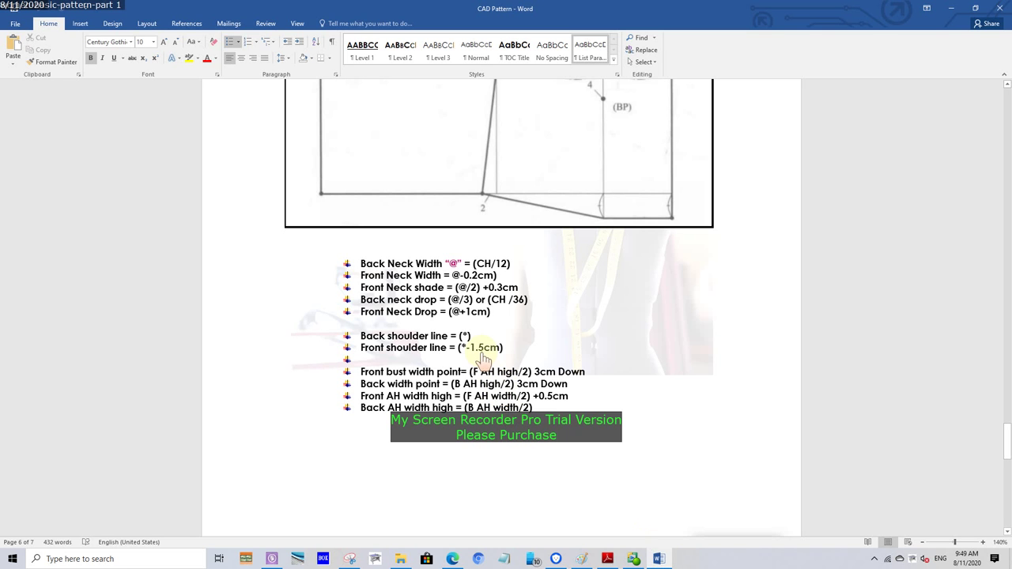
# Scroll to the Back Neck Width "@" = (CH/12) formula in Word, then minimize Word
pyautogui.scroll(-1, 467, 333)
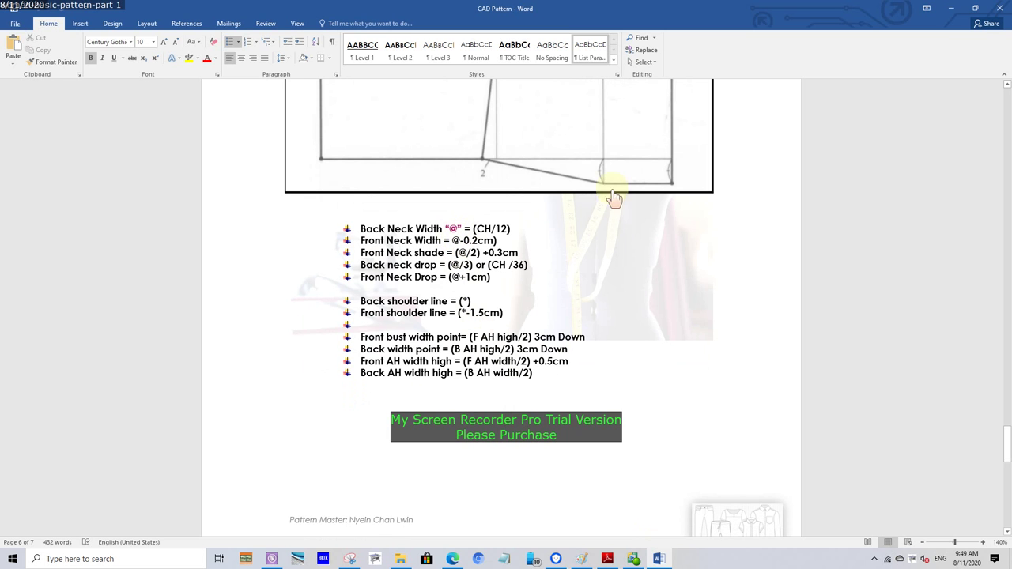
pyautogui.click(960, 13)
# Rename the 2.444 cm variable to @, confirm it, and close the Measure data readout
pyautogui.click(671, 227)
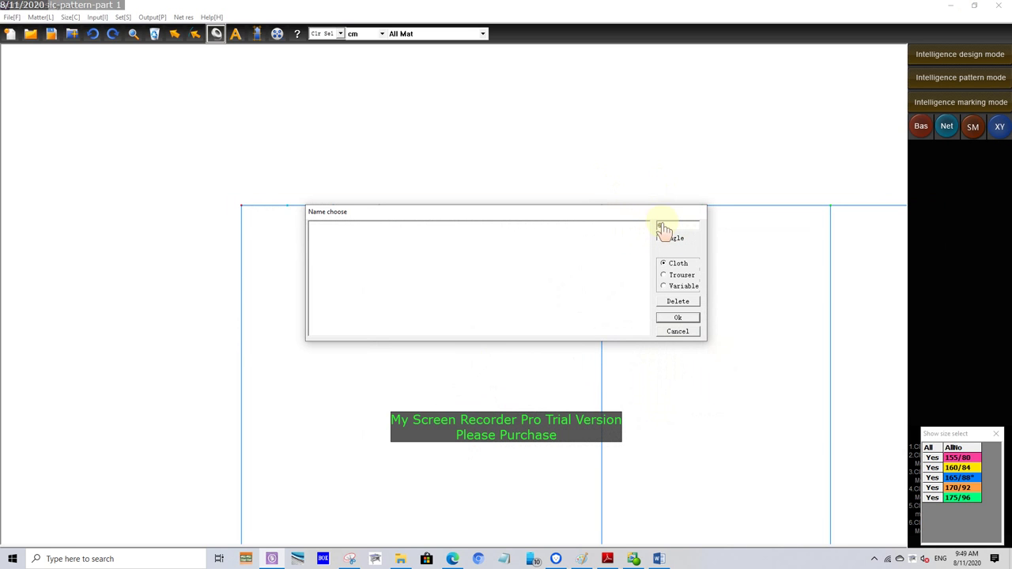
pyautogui.click(677, 321)
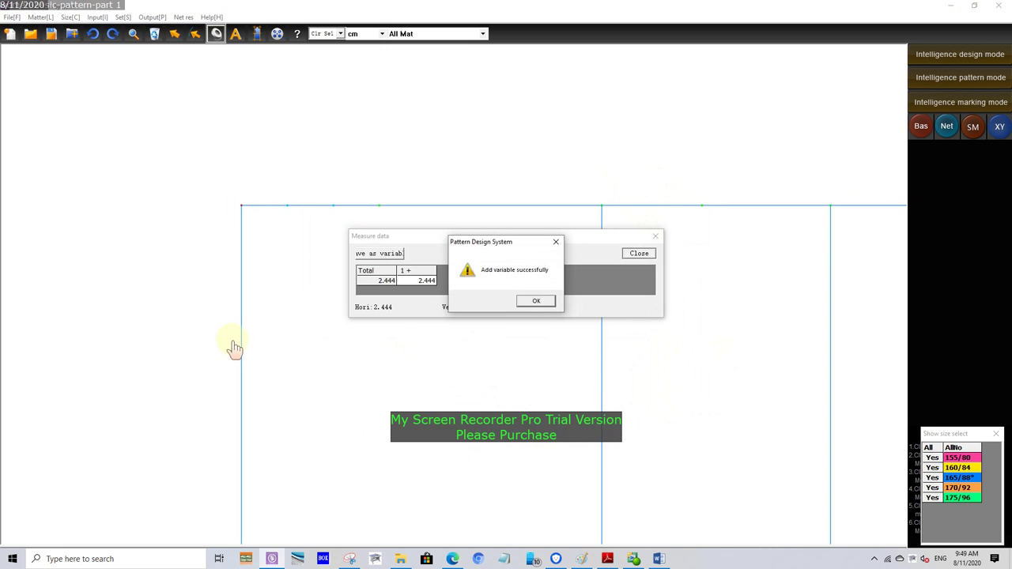
pyautogui.click(537, 301)
pyautogui.click(633, 253)
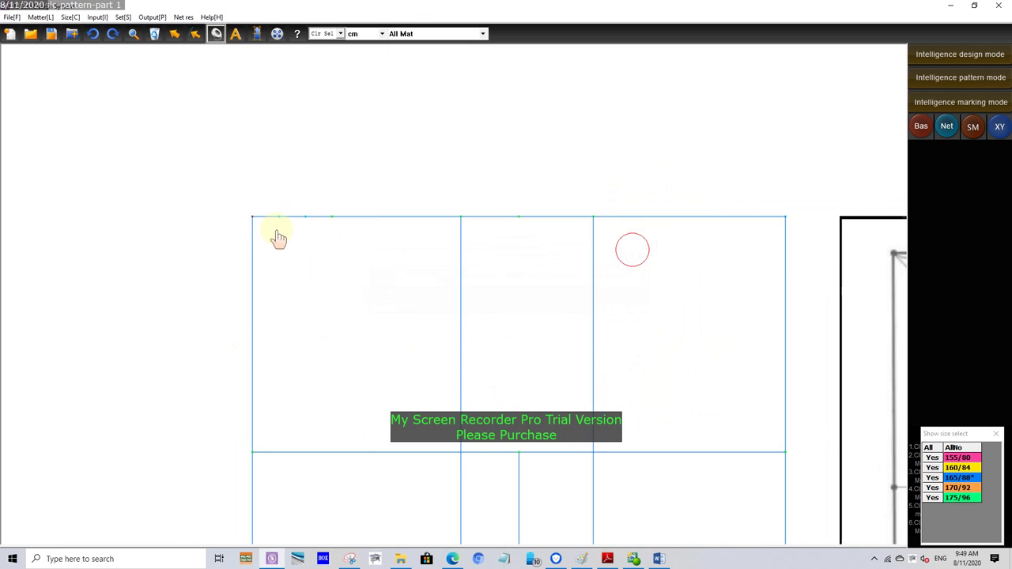
# Draw a vertical line up from the neck width point with length set to variable @
pyautogui.click(959, 55)
pyautogui.click(314, 226)
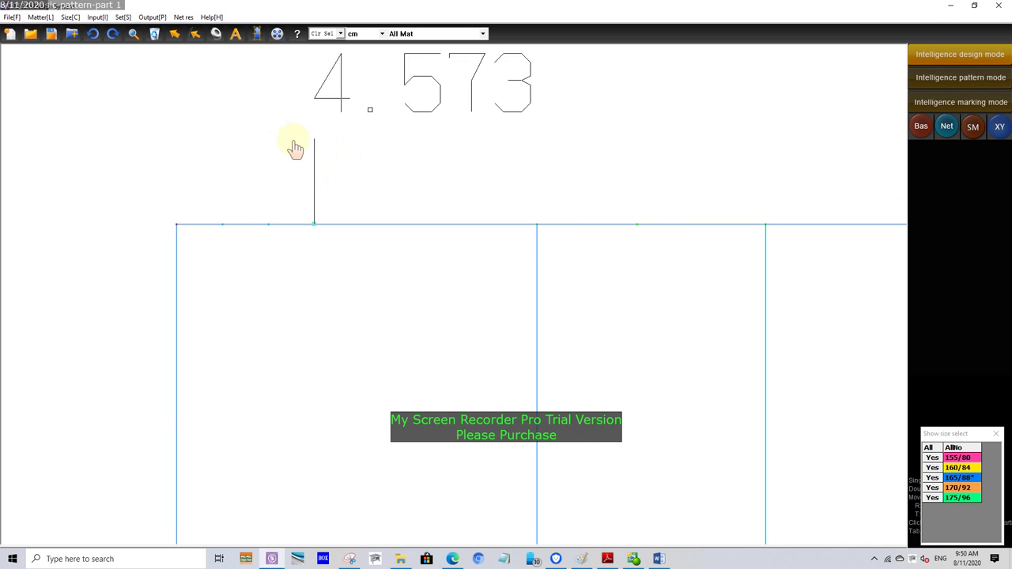
pyautogui.press('Return')
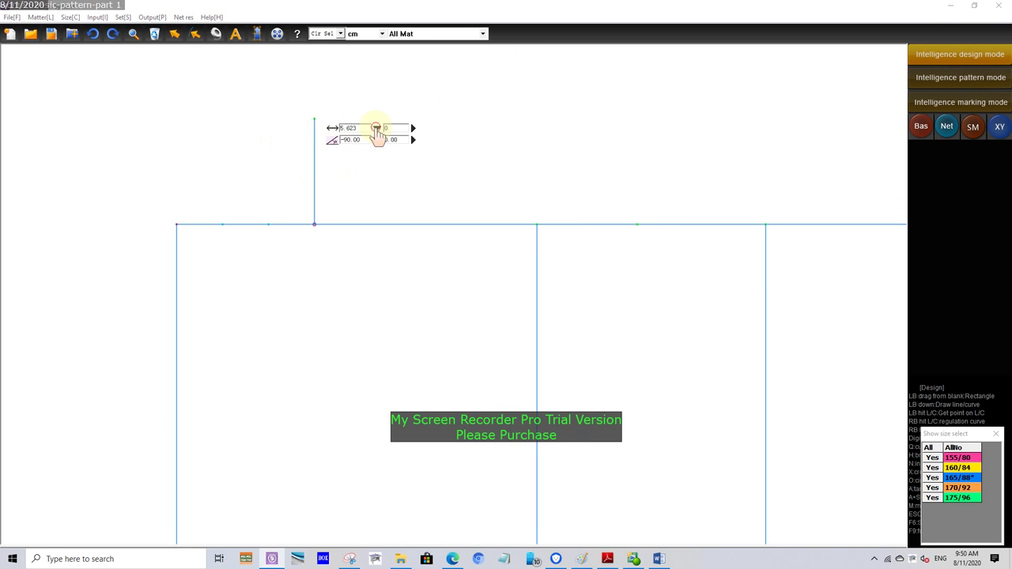
pyautogui.click(376, 129)
pyautogui.doubleClick(231, 117)
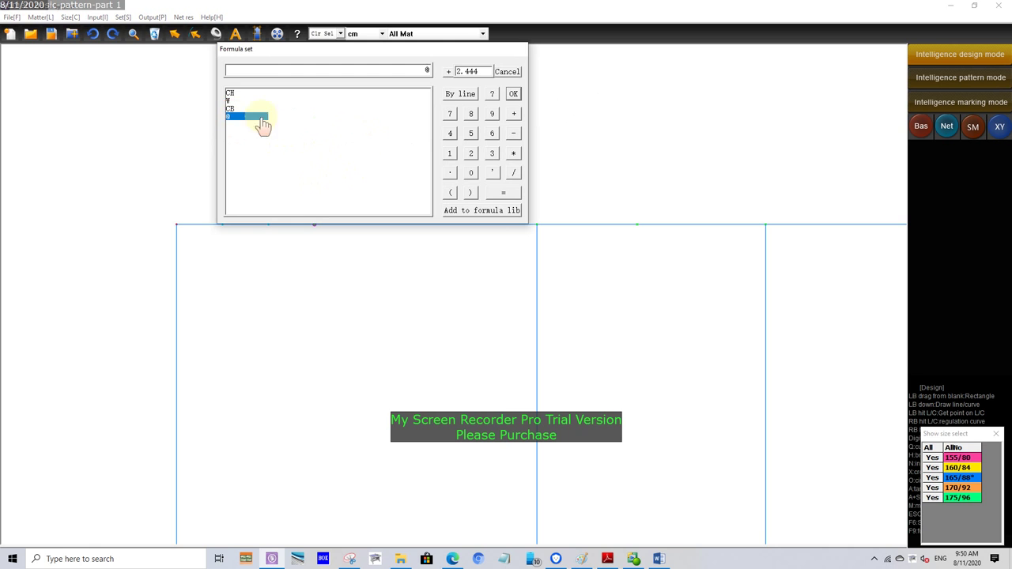
pyautogui.click(513, 94)
pyautogui.press('Return')
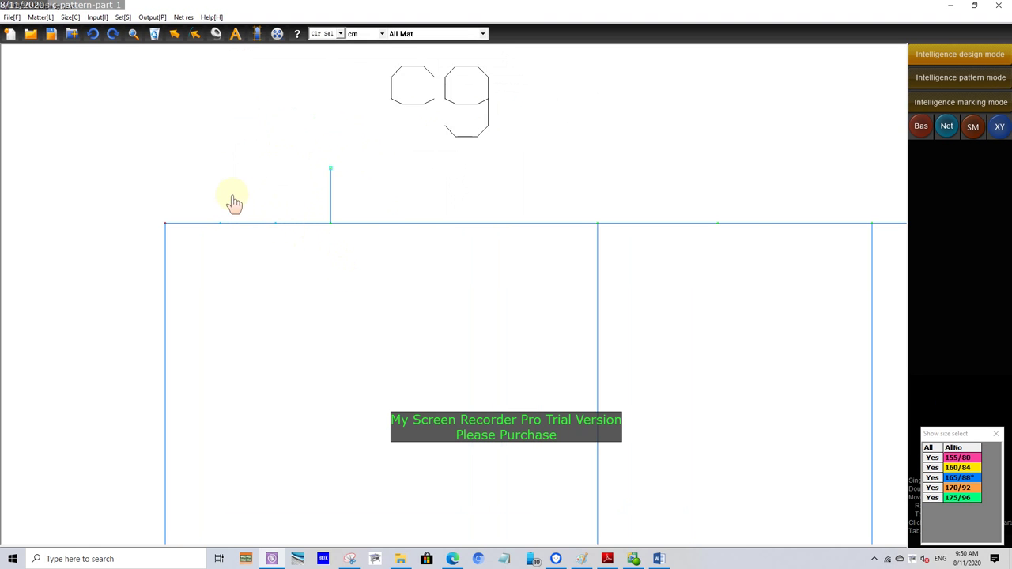
# Draw a line from the vertical's top to the top line and bend it into a neck curve
pyautogui.click(222, 224)
pyautogui.rightClick(198, 153)
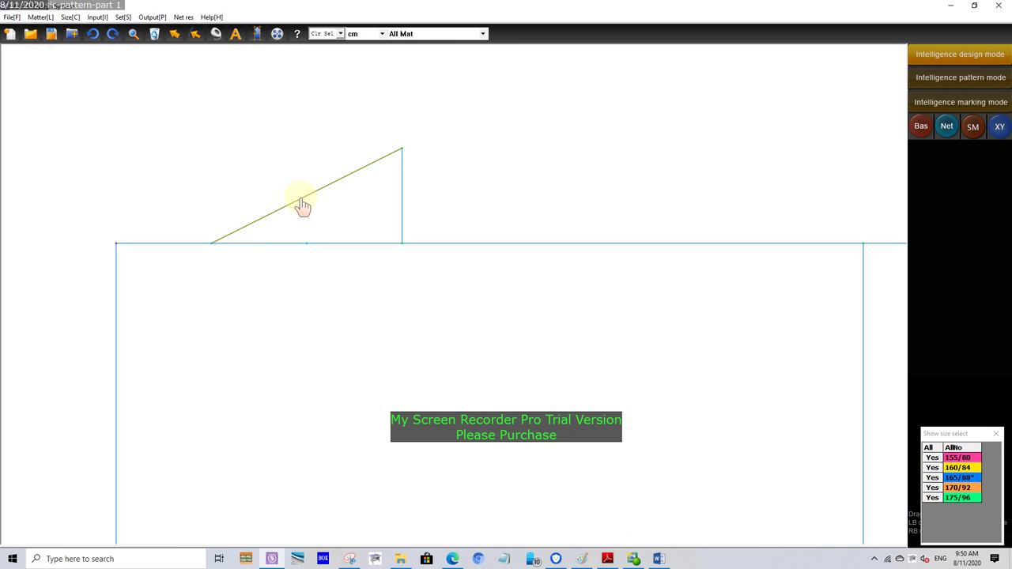
pyautogui.moveTo(301, 208); pyautogui.dragTo(306, 238)
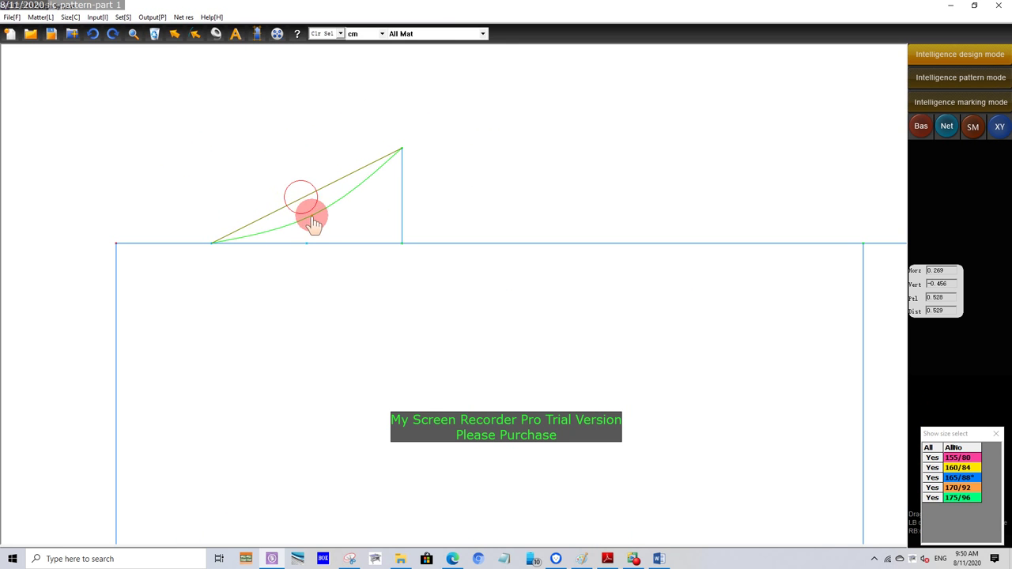
pyautogui.rightClick(261, 153)
# Reshape the back neck curve's points so it sweeps smoothly into the top line
pyautogui.scroll(2, 285, 136)
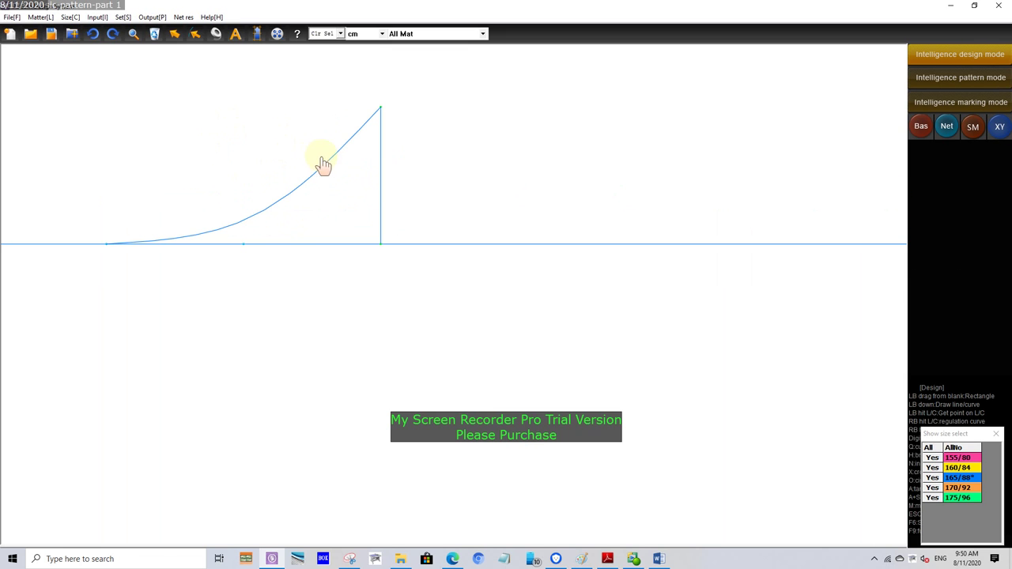
pyautogui.click(327, 164)
pyautogui.moveTo(336, 162); pyautogui.dragTo(334, 155)
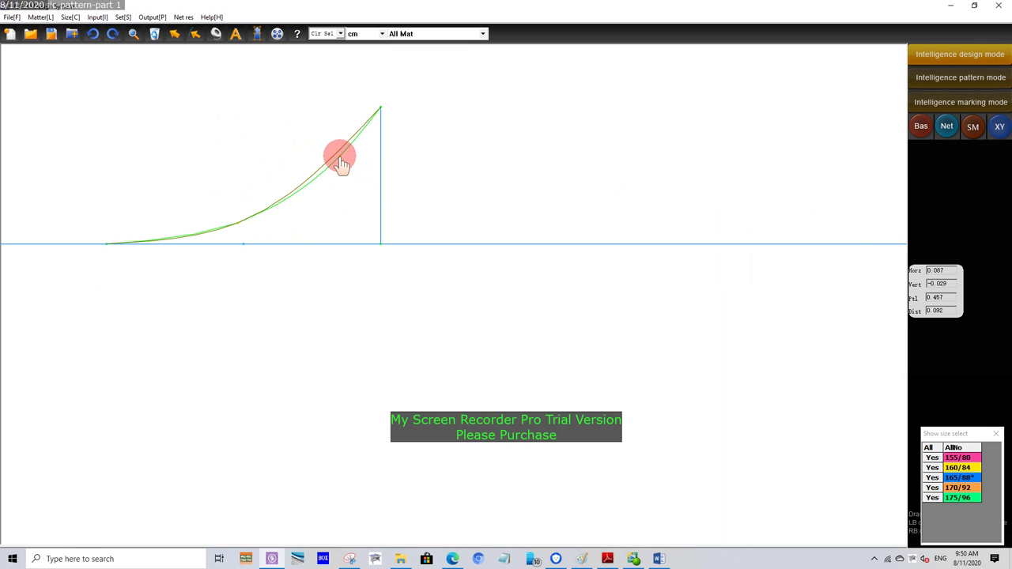
pyautogui.click(240, 226)
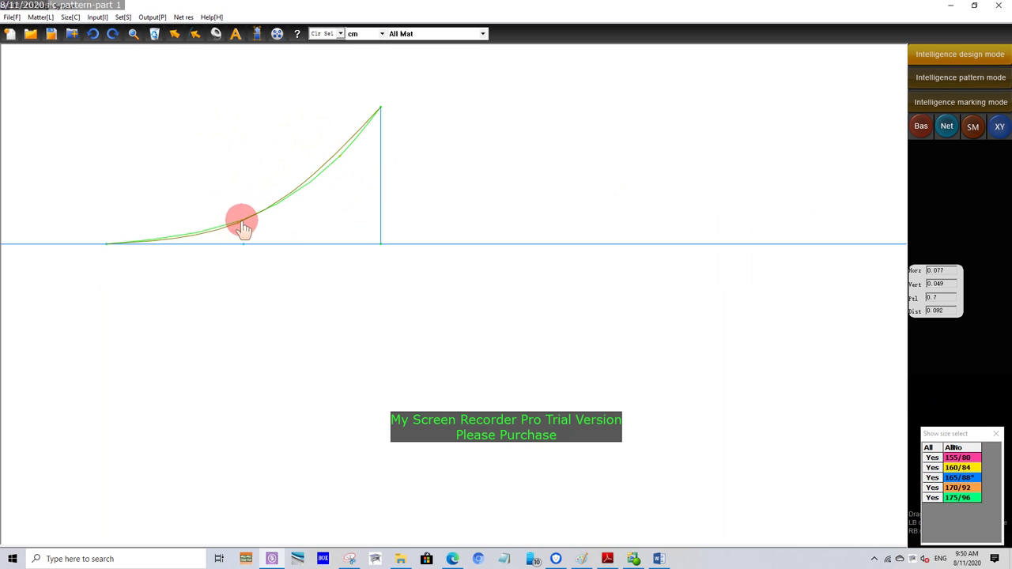
pyautogui.rightClick(271, 146)
pyautogui.scroll(1, 240, 169)
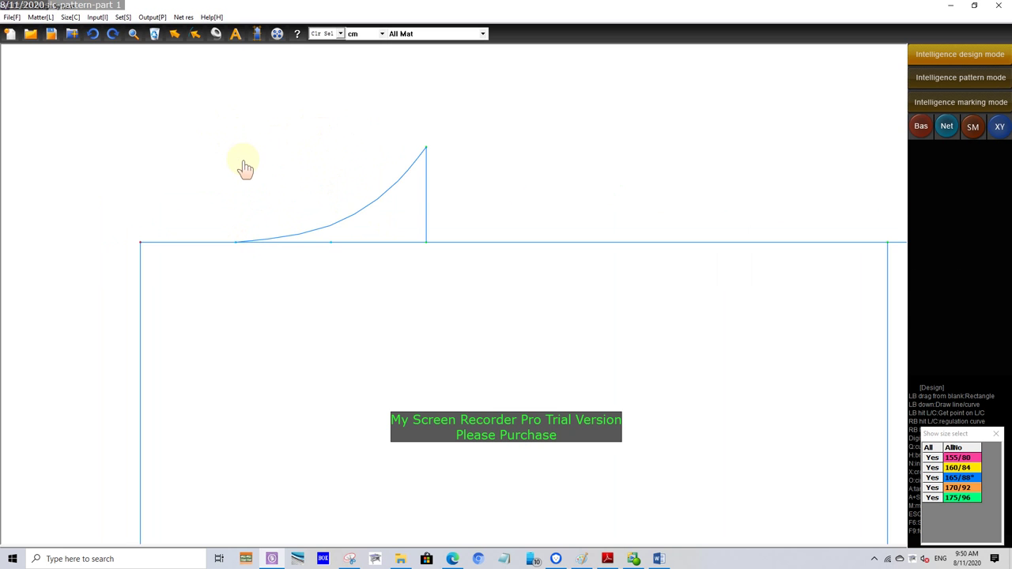
pyautogui.scroll(-1, 245, 168)
# Turn on the display of graded lines for all sizes from the program settings
pyautogui.click(123, 17)
pyautogui.click(152, 64)
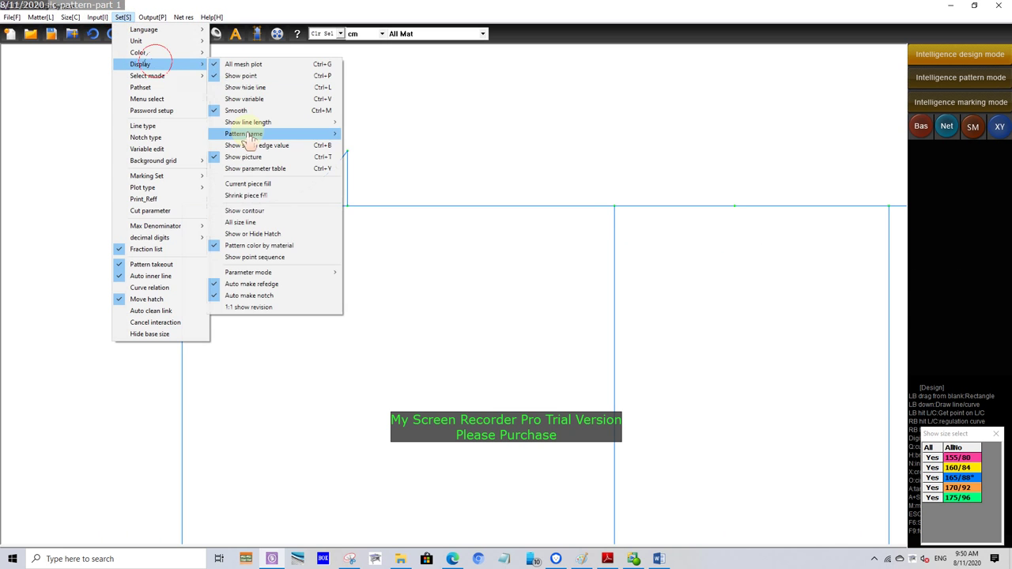
pyautogui.click(240, 222)
pyautogui.scroll(-1, 182, 198)
pyautogui.scroll(1, 209, 190)
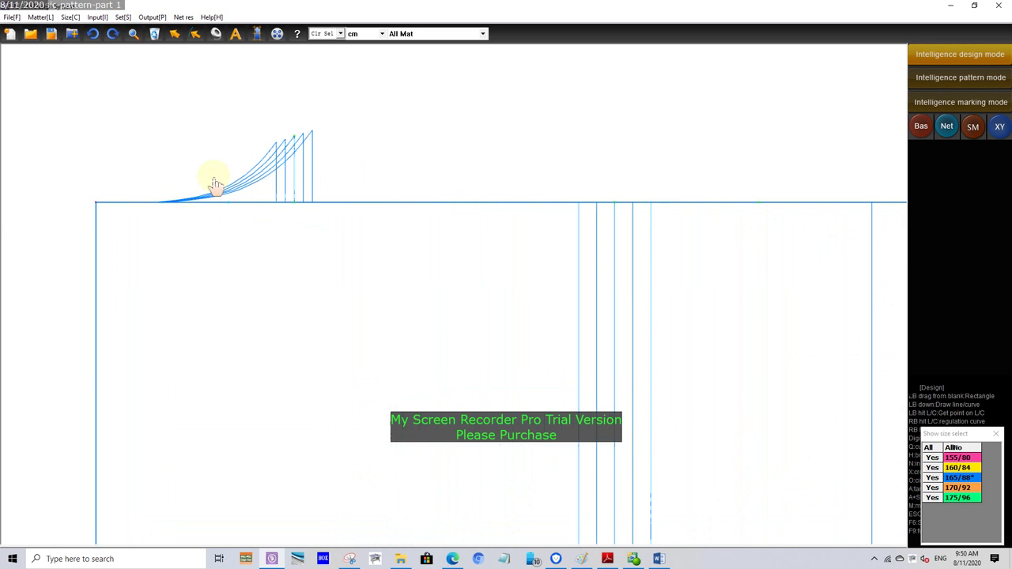
pyautogui.scroll(1, 253, 176)
pyautogui.scroll(-2, 215, 136)
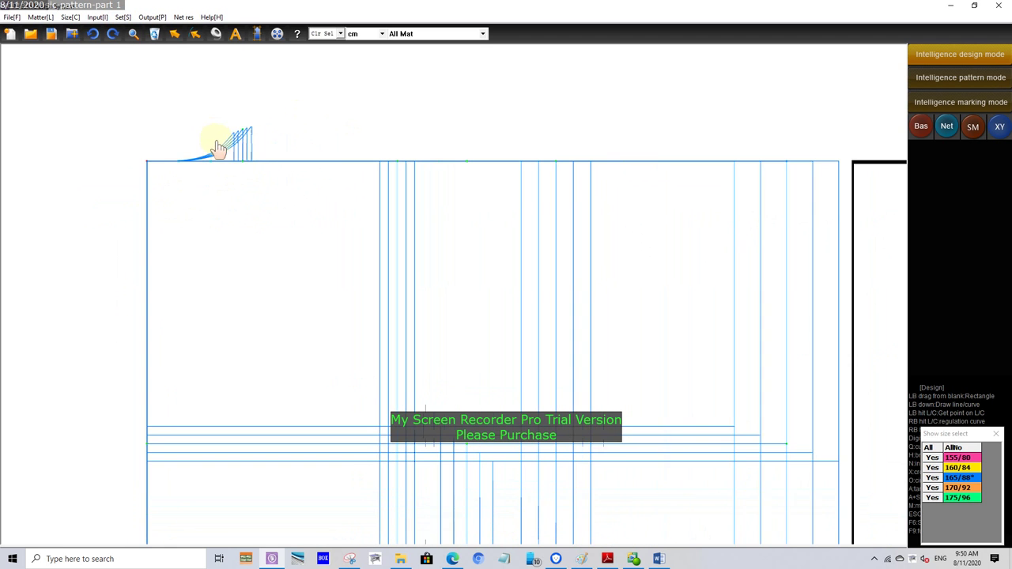
# Set sizes 175/96, 170/92, 160/84 and 155/80 to No, keeping only 165/88 shown
pyautogui.click(932, 497)
pyautogui.click(931, 487)
pyautogui.click(932, 468)
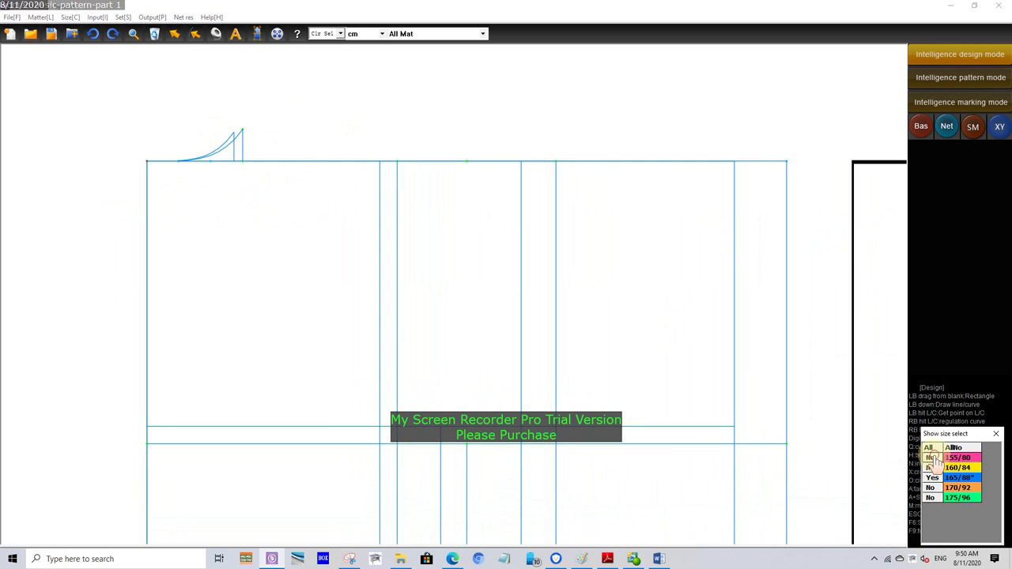
pyautogui.click(932, 458)
pyautogui.scroll(2, 306, 174)
pyautogui.scroll(-1, 167, 158)
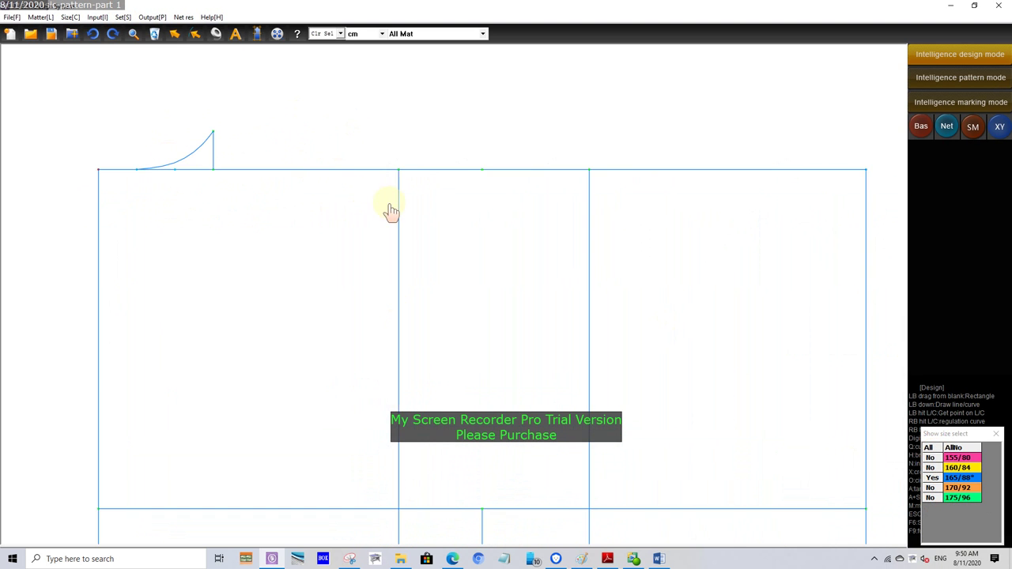
pyautogui.scroll(-1, 74, 303)
pyautogui.scroll(-2, 79, 303)
pyautogui.scroll(2, 603, 311)
pyautogui.scroll(2, 604, 312)
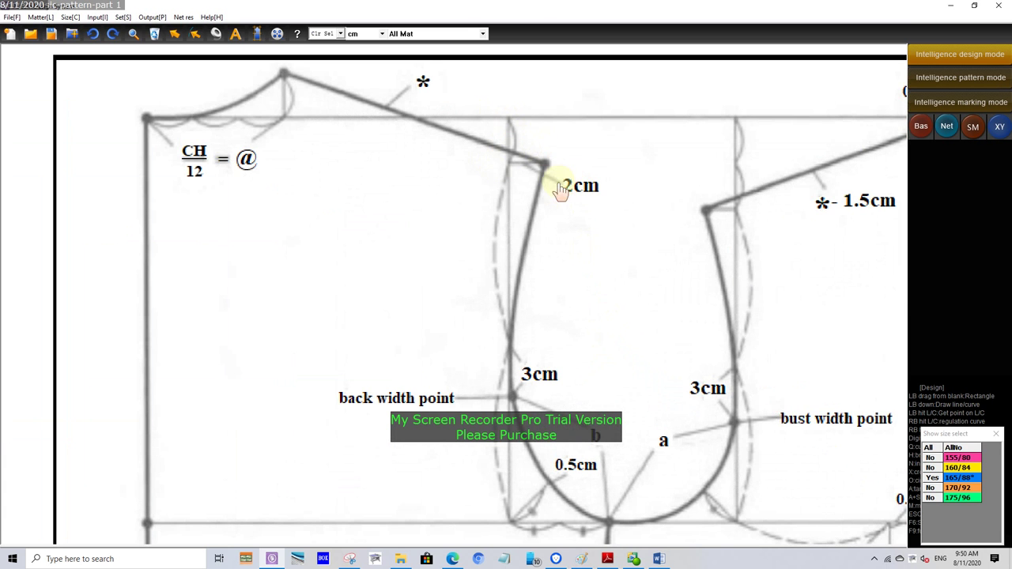
# Place an offset point on the back width line using a Formula set value
pyautogui.scroll(-3, 554, 226)
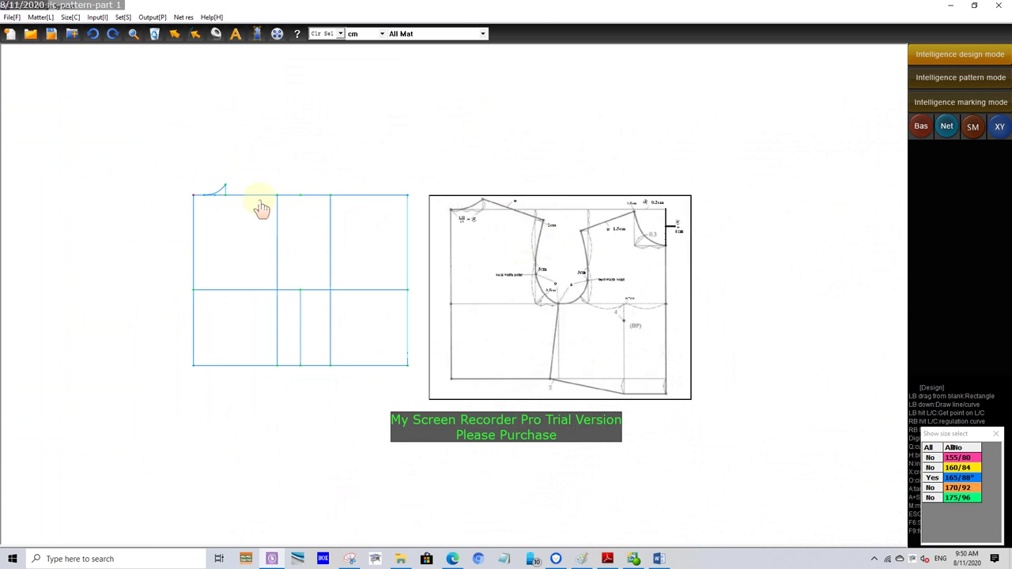
pyautogui.scroll(2, 276, 204)
pyautogui.scroll(2, 171, 204)
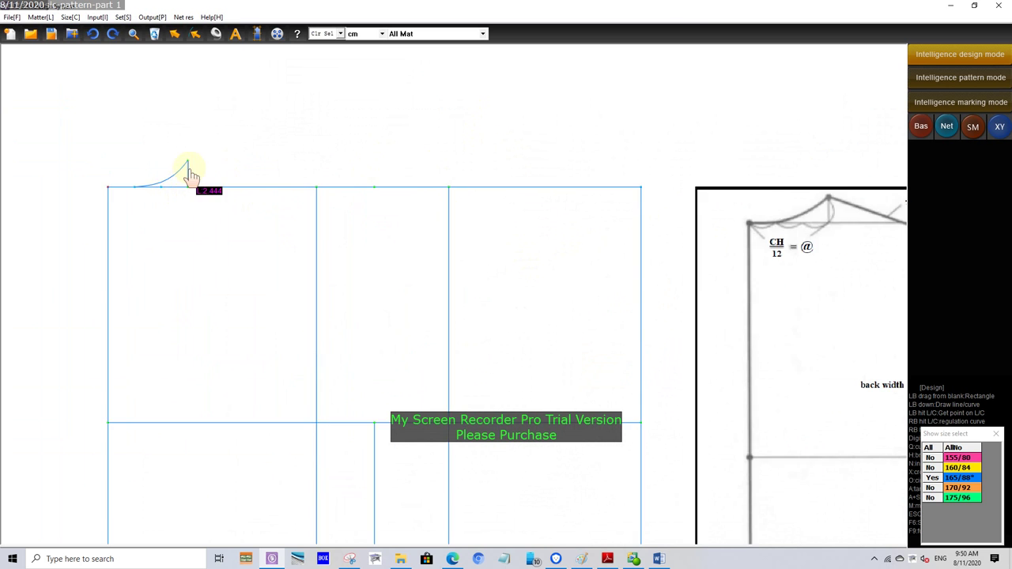
pyautogui.scroll(1, 198, 173)
pyautogui.click(339, 212)
pyautogui.scroll(-2, 134, 223)
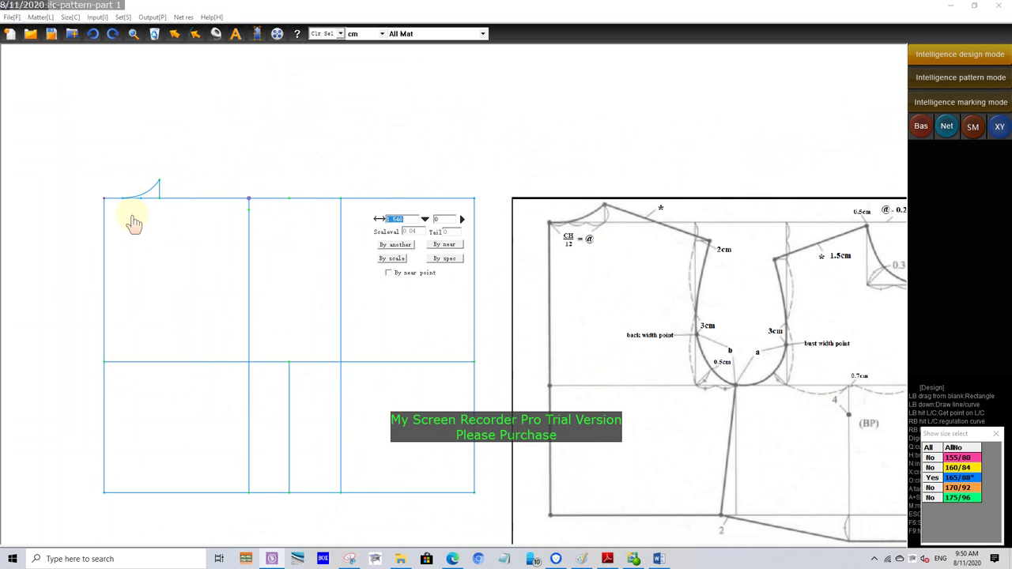
pyautogui.scroll(1, 190, 222)
pyautogui.click(425, 219)
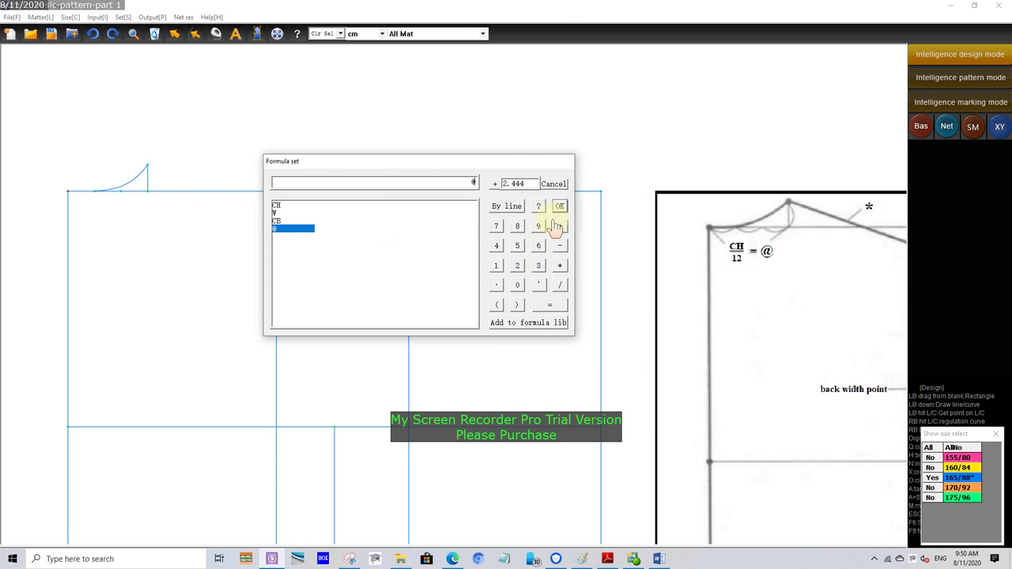
pyautogui.click(559, 206)
pyautogui.scroll(-2, 240, 262)
pyautogui.scroll(2, 240, 261)
pyautogui.click(316, 261)
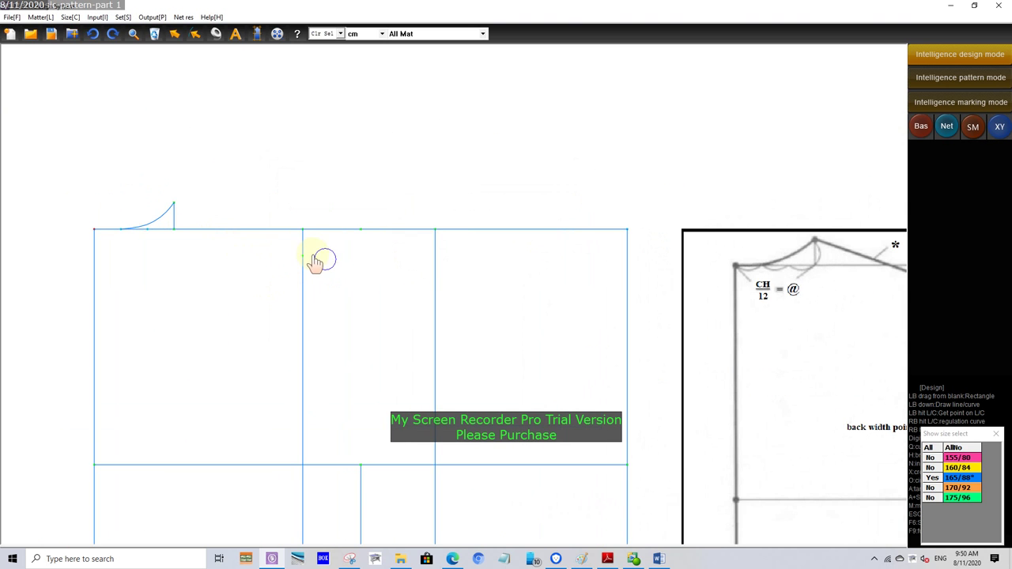
# Draw the slanted back shoulder line from that point up to the back neck apex
pyautogui.click(303, 256)
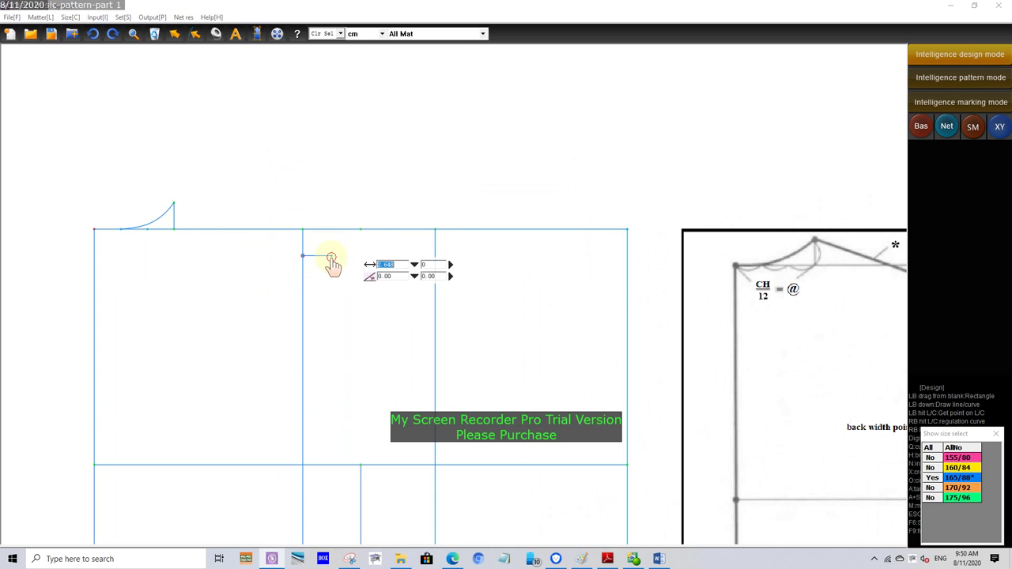
pyautogui.write('2')
pyautogui.rightClick(346, 327)
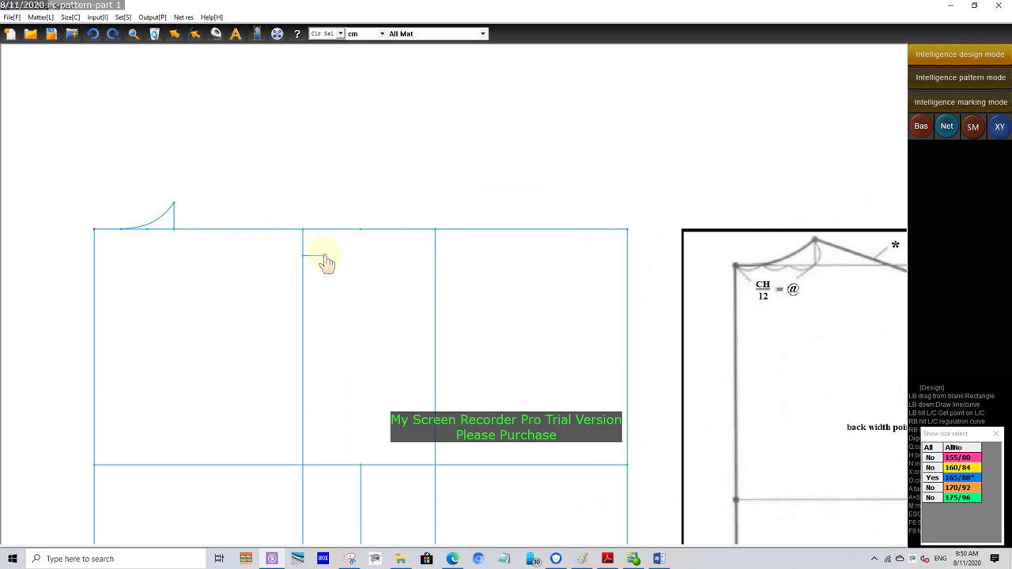
pyautogui.click(174, 205)
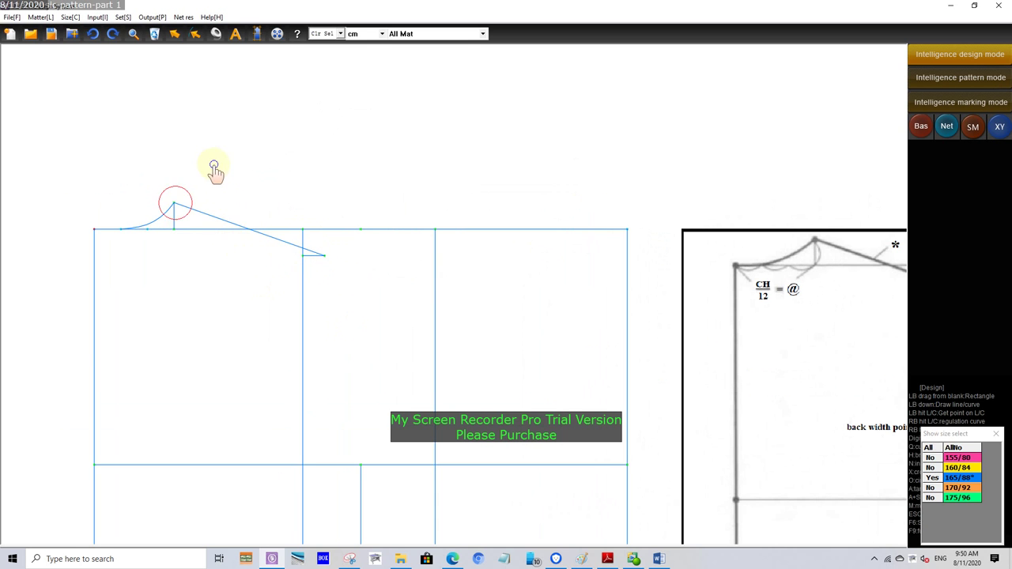
pyautogui.scroll(-2, 202, 190)
pyautogui.scroll(1, 182, 231)
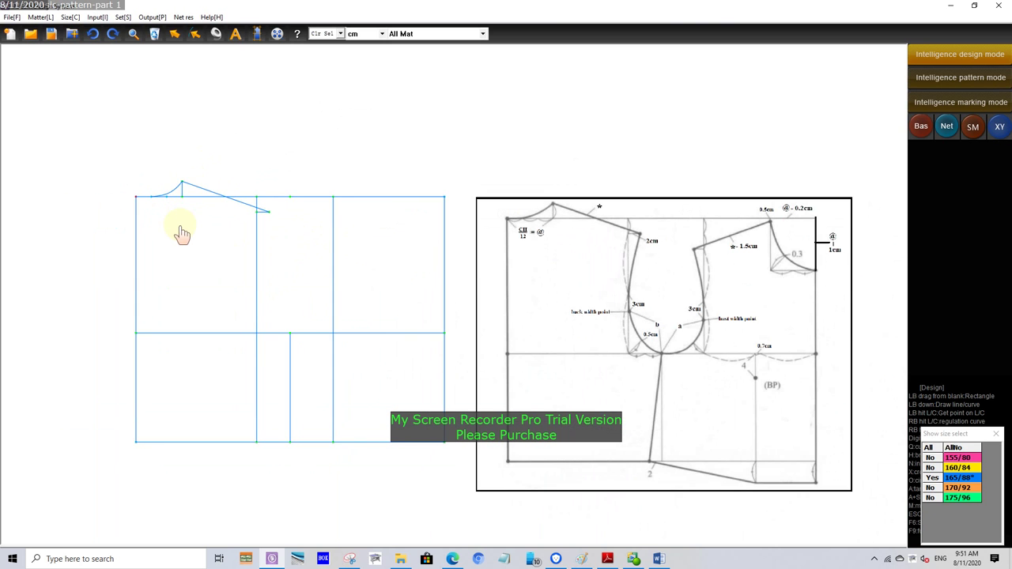
pyautogui.scroll(1, 223, 280)
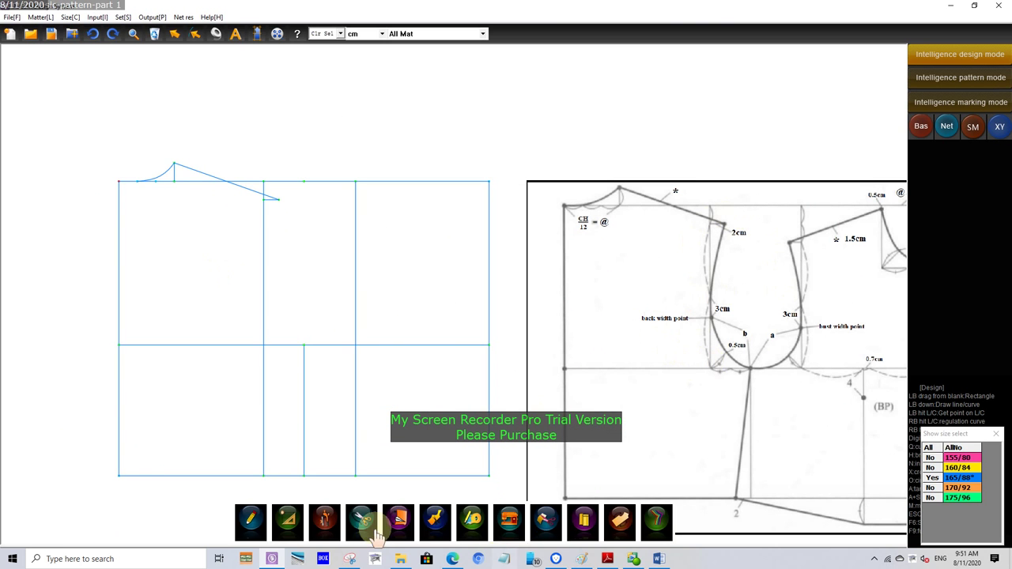
# Divide the back width line into 2 equal parts between its top and bottom ends
pyautogui.click(323, 490)
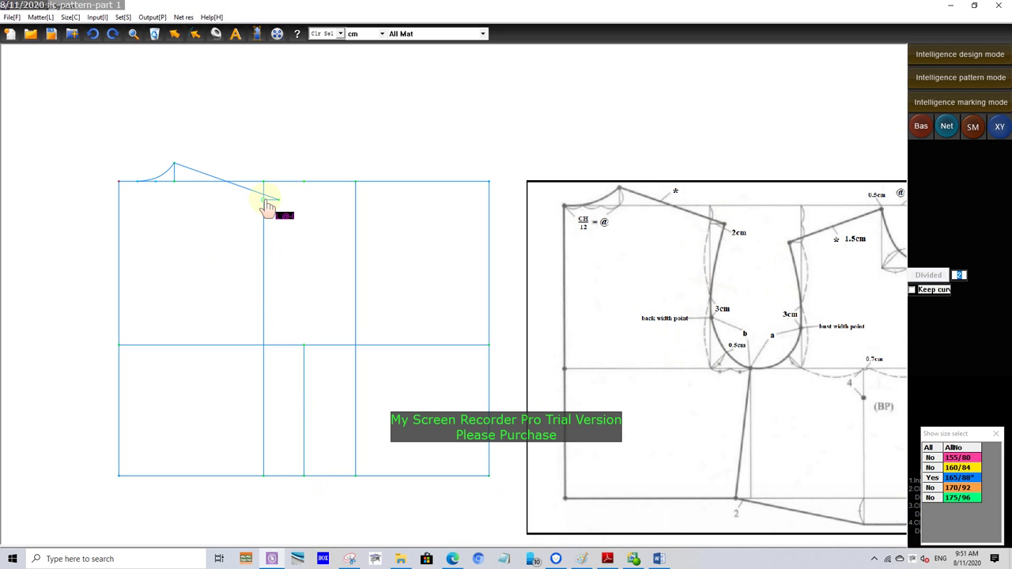
pyautogui.click(264, 199)
pyautogui.click(265, 346)
pyautogui.scroll(-1, 234, 276)
pyautogui.scroll(1, 239, 276)
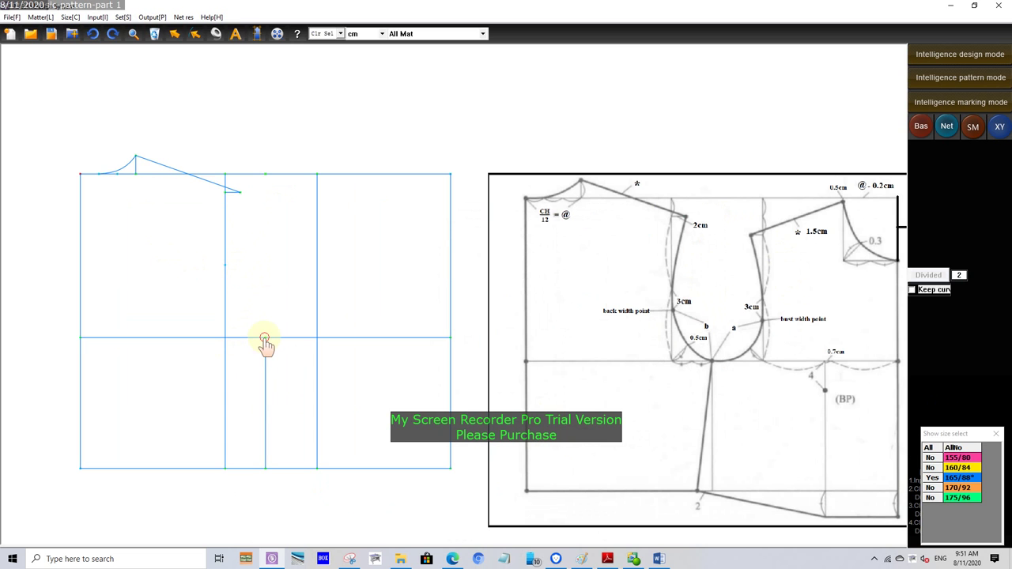
# Check the length of the chest-level line segment, then change drawing function
pyautogui.click(227, 339)
pyautogui.scroll(-1, 248, 355)
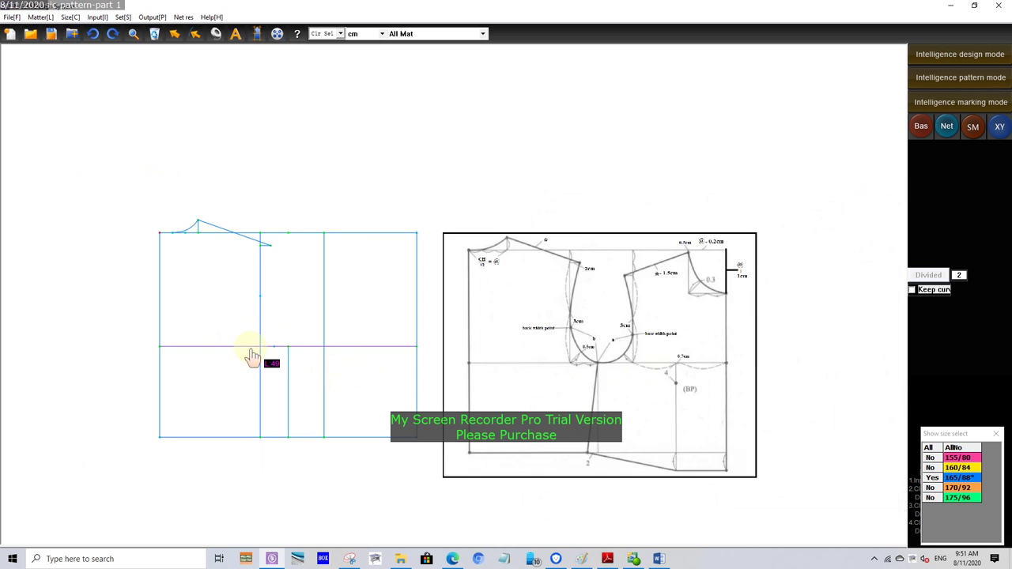
pyautogui.scroll(1, 249, 355)
pyautogui.click(215, 34)
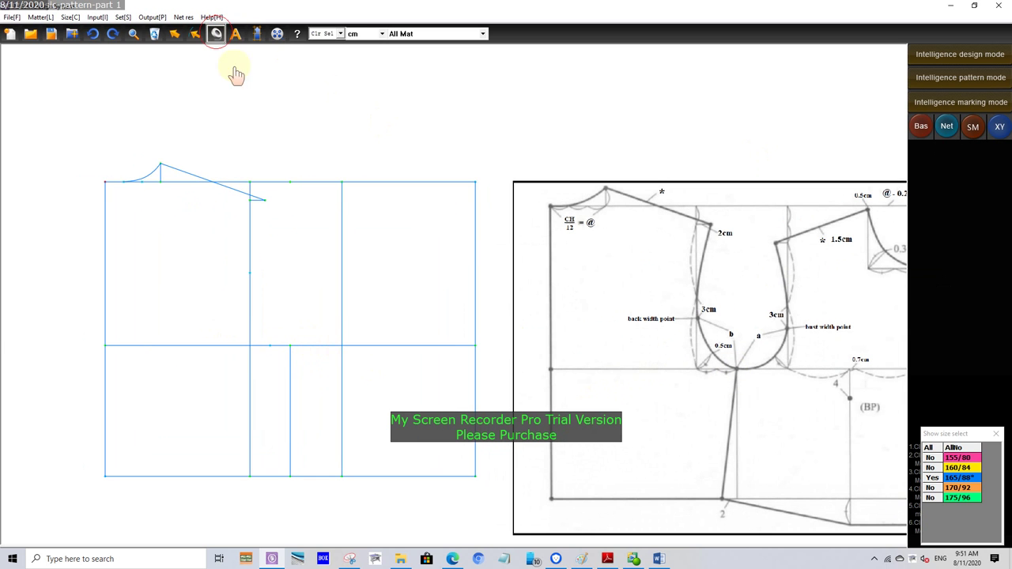
pyautogui.scroll(2, 729, 364)
pyautogui.scroll(-2, 481, 346)
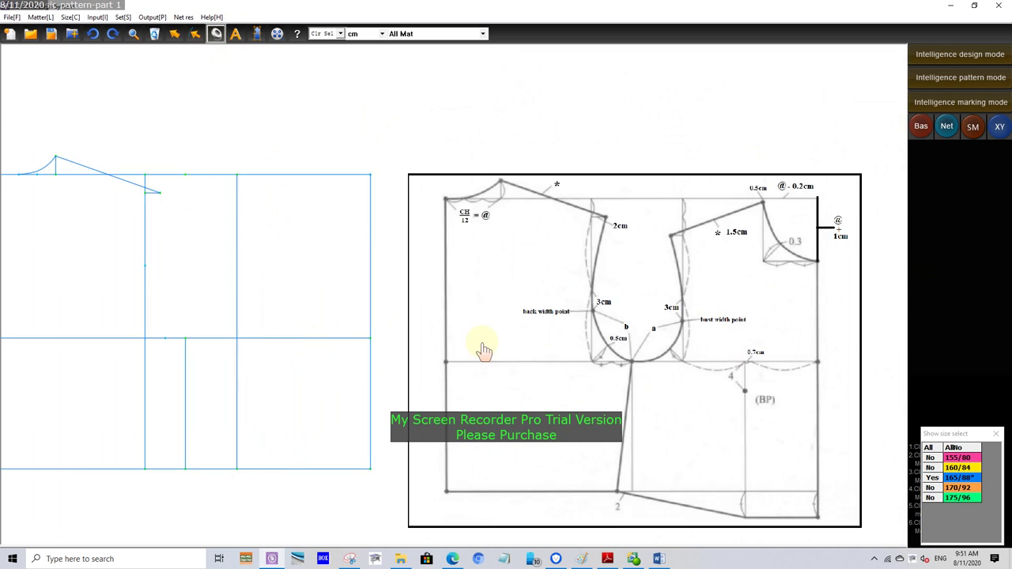
pyautogui.scroll(-1, 481, 346)
pyautogui.scroll(1, 481, 345)
# Bring up the CAD Pattern document at the bodice formula list on page 6
pyautogui.click(660, 559)
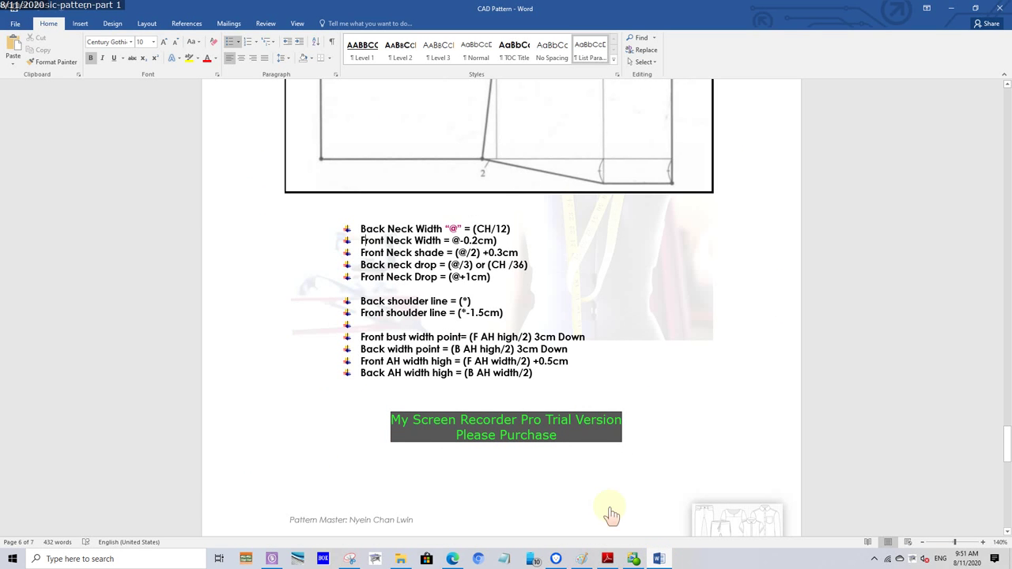
pyautogui.scroll(-3, 388, 369)
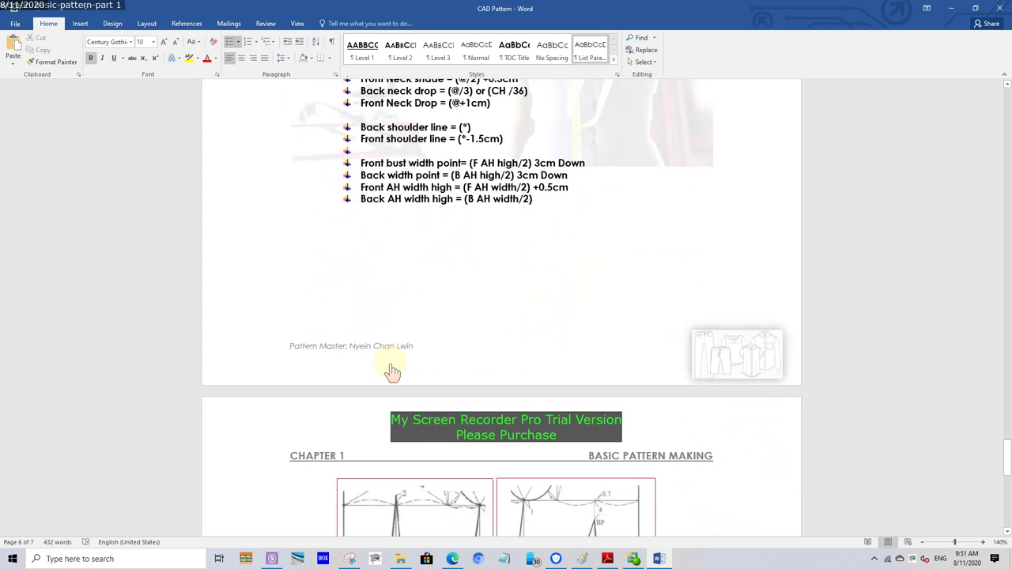
pyautogui.scroll(1, 393, 371)
pyautogui.scroll(1, 393, 372)
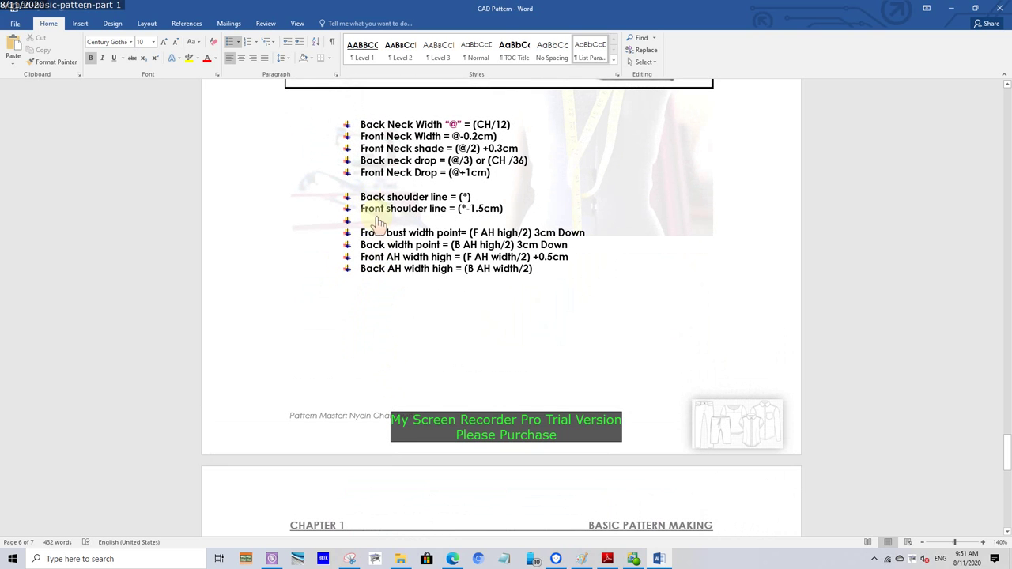
pyautogui.scroll(1, 399, 212)
pyautogui.scroll(1, 413, 213)
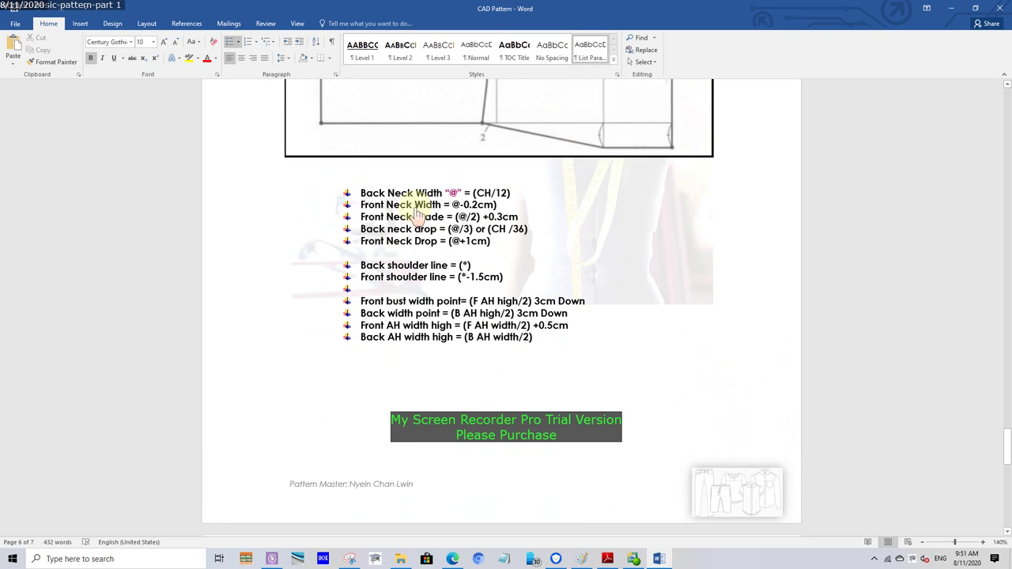
pyautogui.scroll(-3, 417, 237)
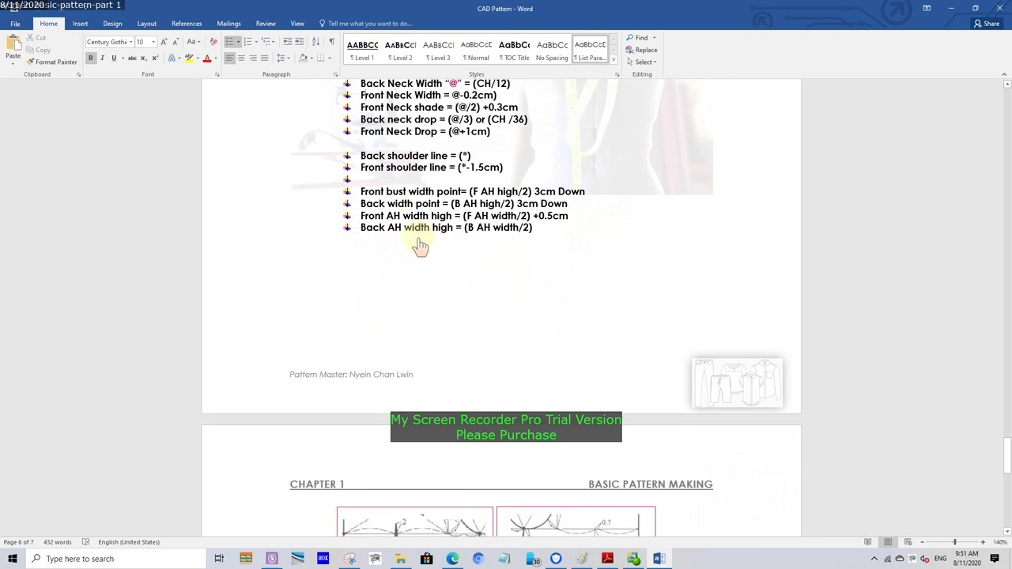
pyautogui.scroll(2, 418, 249)
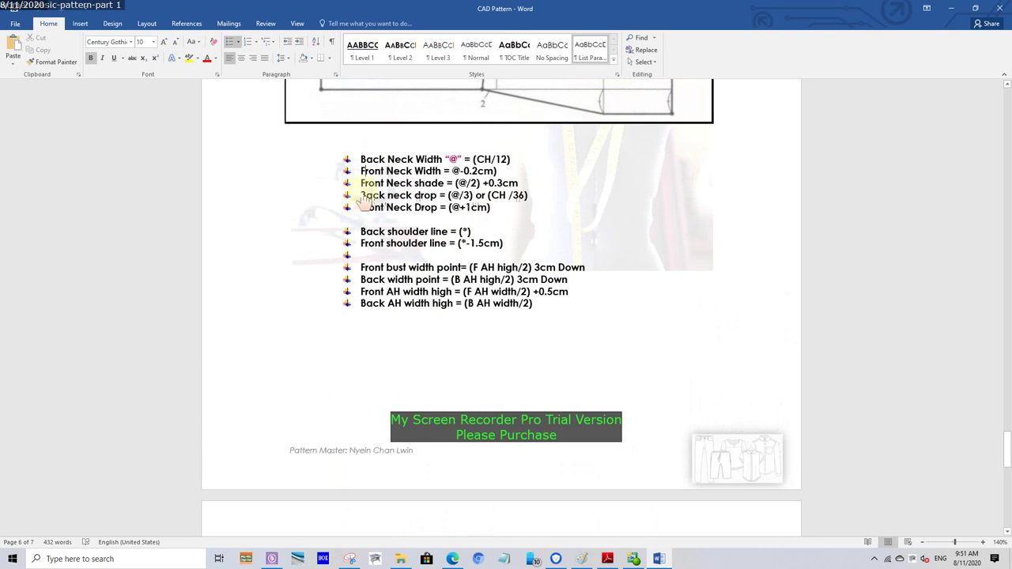
pyautogui.scroll(6, 477, 295)
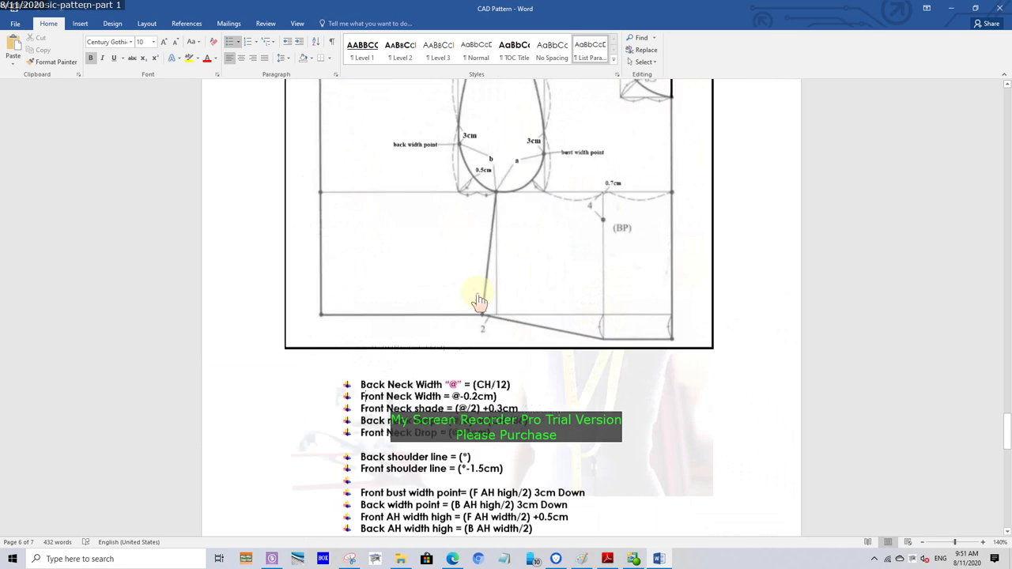
pyautogui.scroll(2, 390, 140)
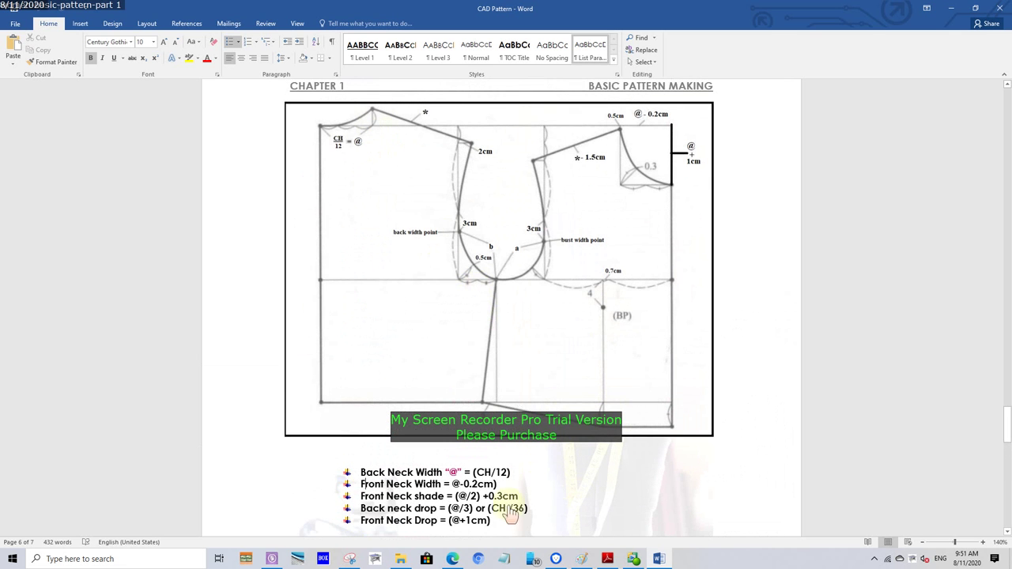
# Highlight the back neck drop formula (@/3) or (CH/36) for reference
pyautogui.moveTo(529, 509); pyautogui.dragTo(448, 508)
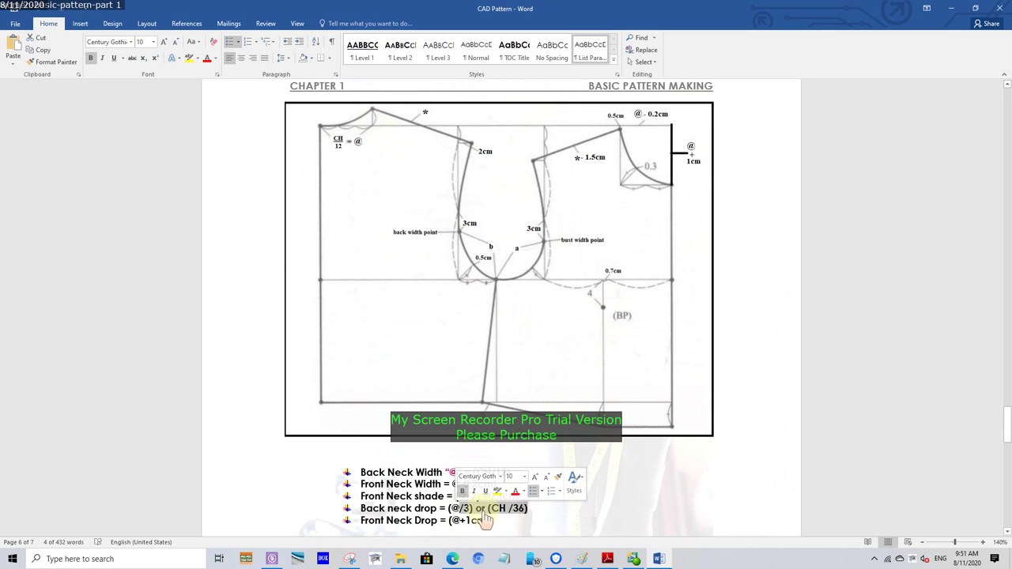
pyautogui.click(484, 511)
pyautogui.scroll(-2, 484, 509)
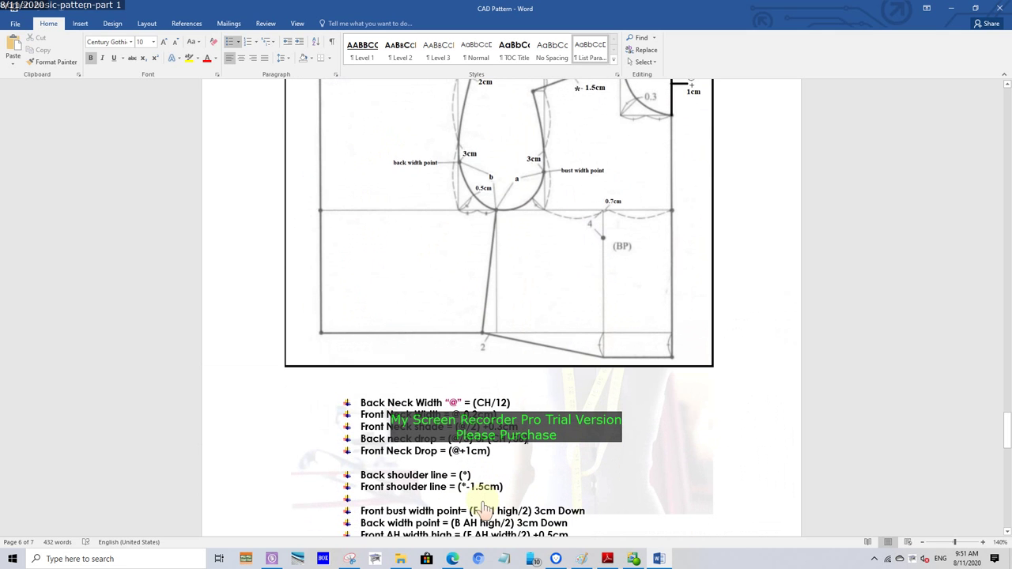
pyautogui.scroll(-2, 484, 511)
pyautogui.scroll(-10, 484, 511)
pyautogui.scroll(-4, 484, 511)
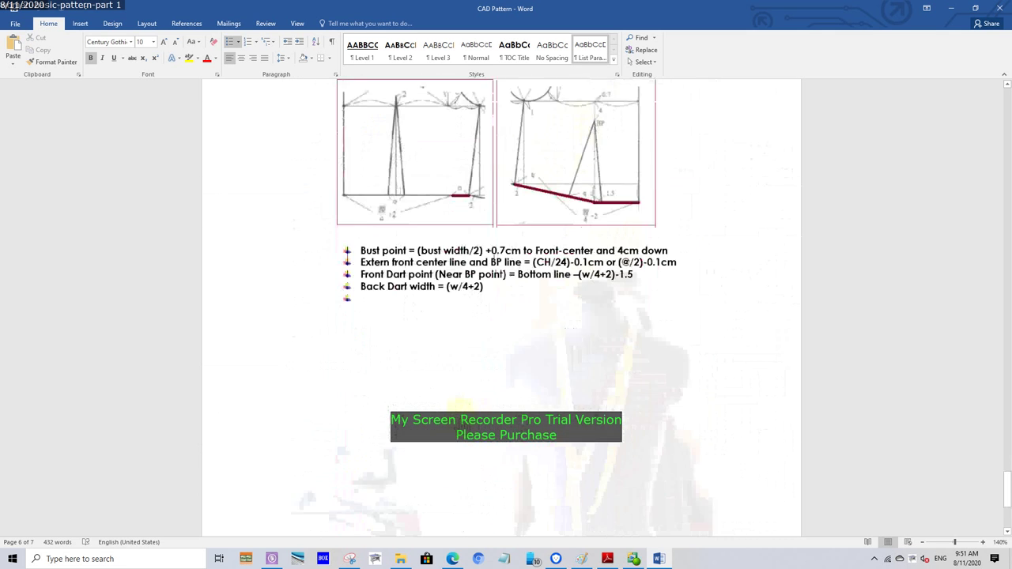
pyautogui.scroll(-3, 484, 511)
pyautogui.scroll(10, 501, 309)
pyautogui.scroll(3, 501, 308)
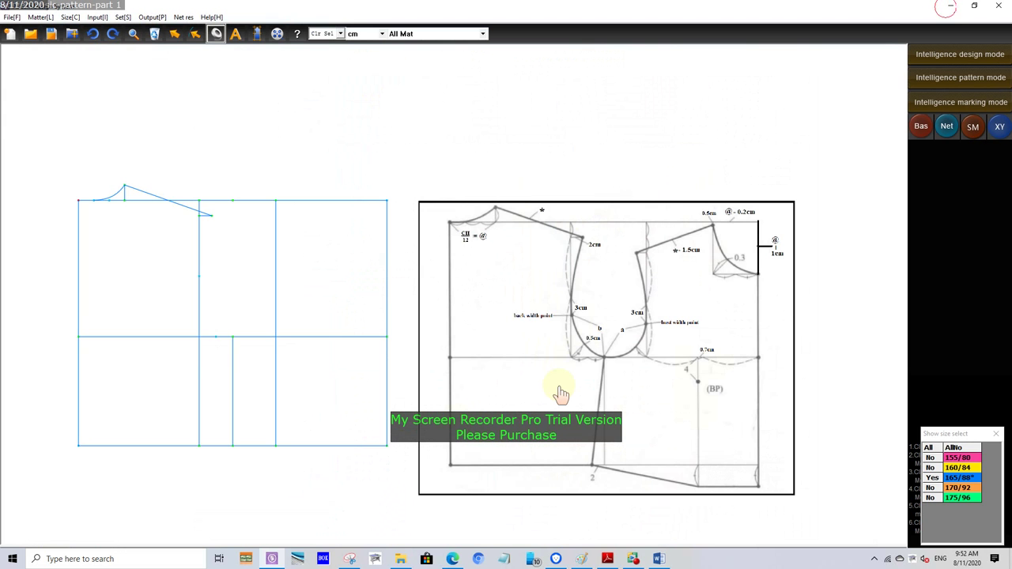
# Measure the 2.667 horizontal distance between the two points and save it as cloth variable AH
pyautogui.scroll(3, 576, 375)
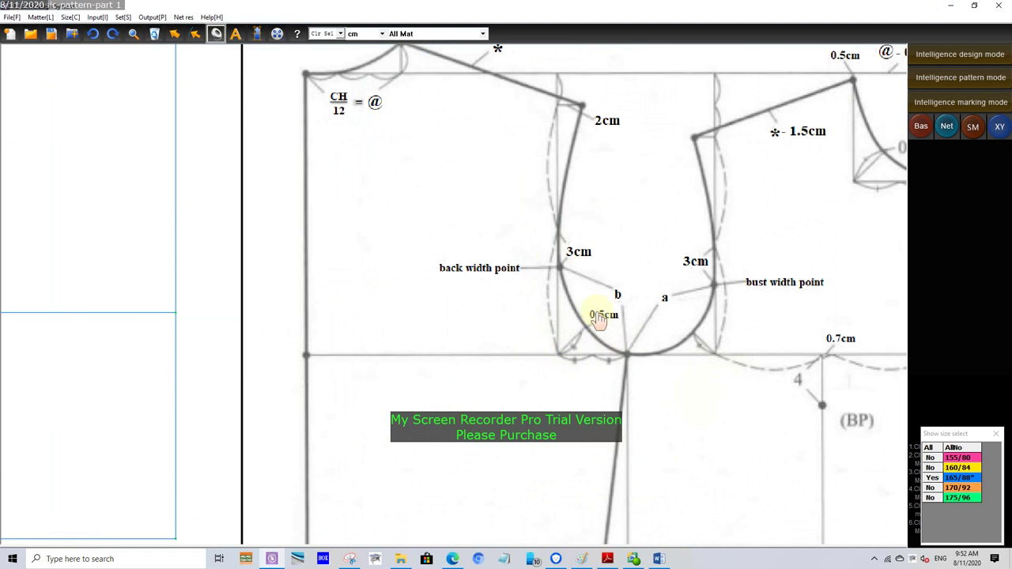
pyautogui.scroll(-3, 599, 318)
pyautogui.scroll(-2, 259, 366)
pyautogui.scroll(3, 156, 377)
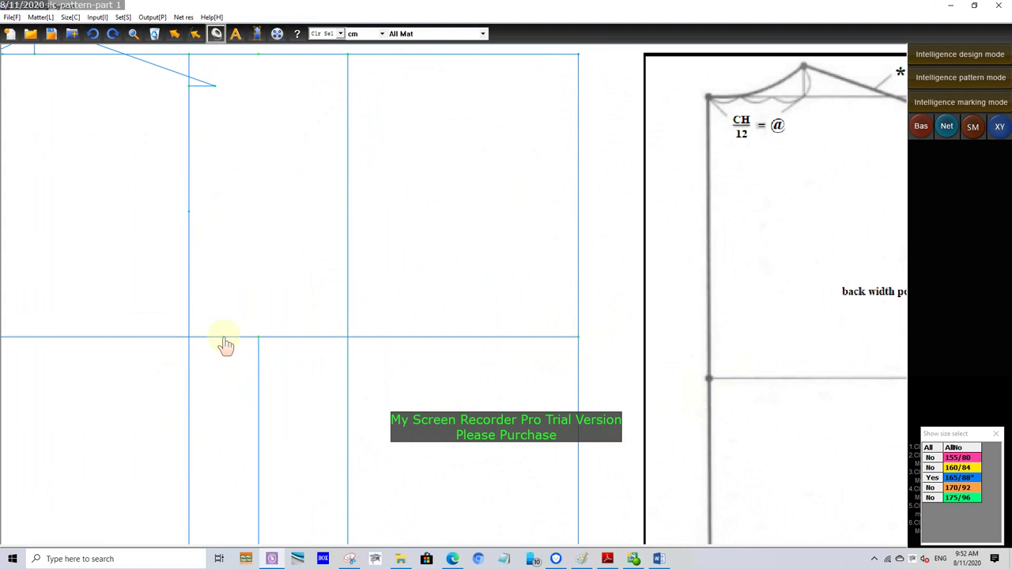
pyautogui.click(224, 340)
pyautogui.click(257, 338)
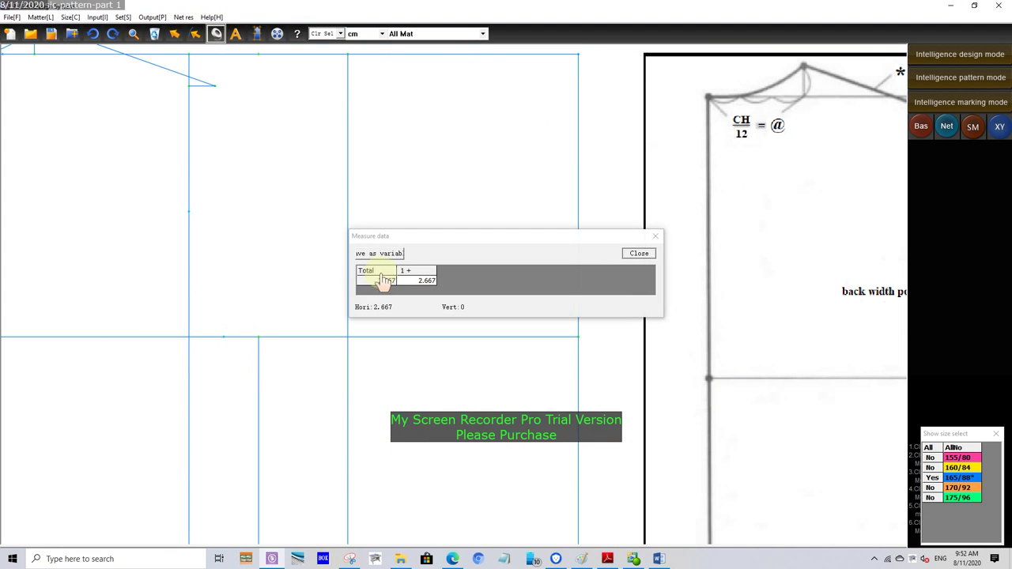
pyautogui.click(386, 258)
pyautogui.write('AH')
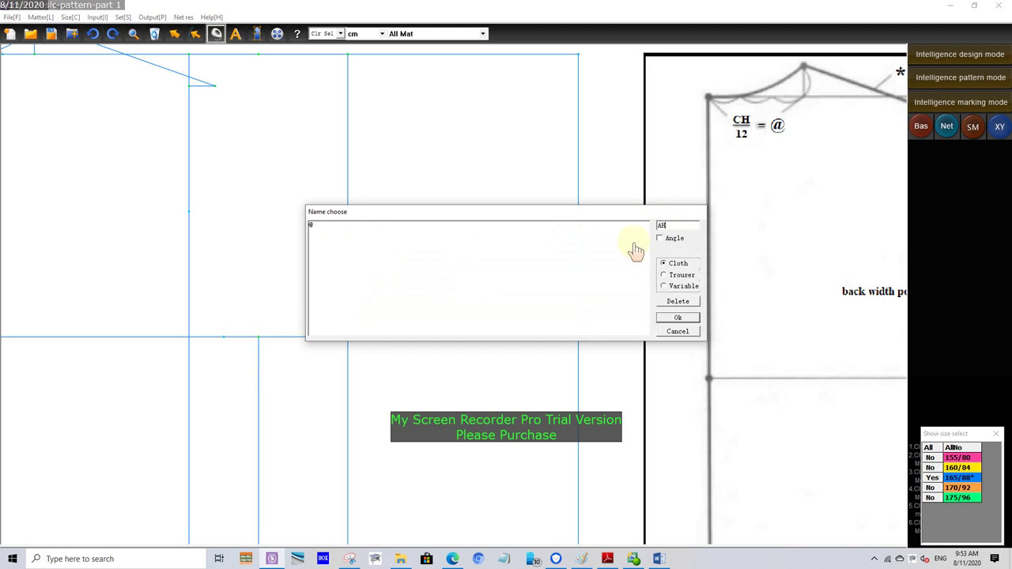
pyautogui.click(682, 320)
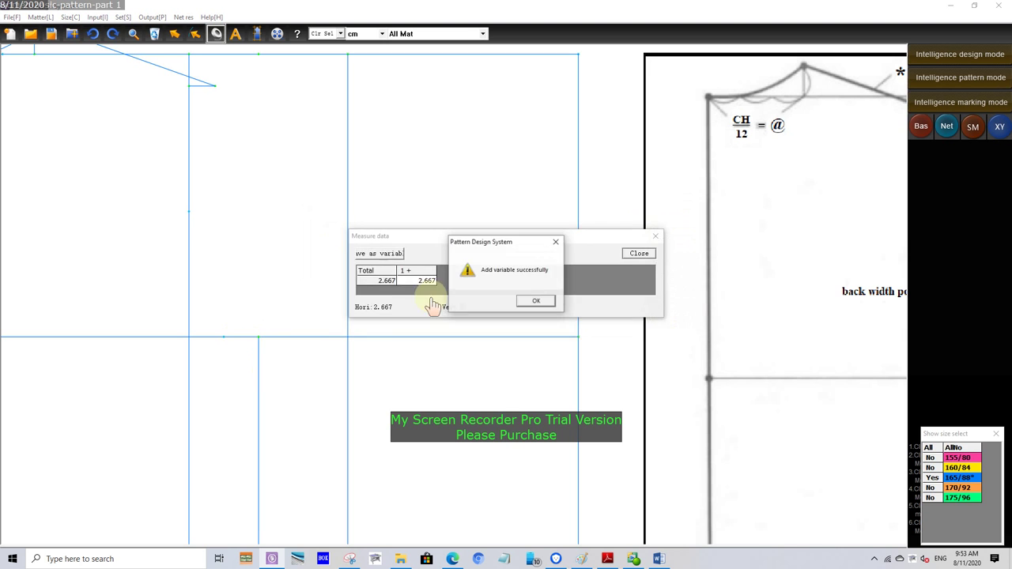
pyautogui.click(537, 300)
pyautogui.click(639, 253)
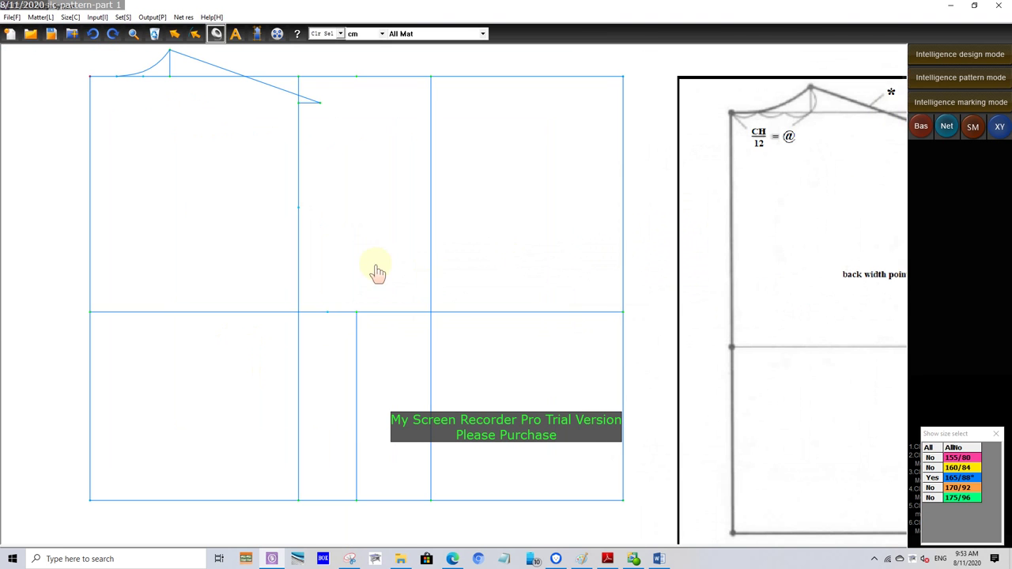
# Draw a 45° diagonal from the back width/AHL corner with length AH+0.5 (3.167)
pyautogui.click(914, 55)
pyautogui.scroll(2, 296, 324)
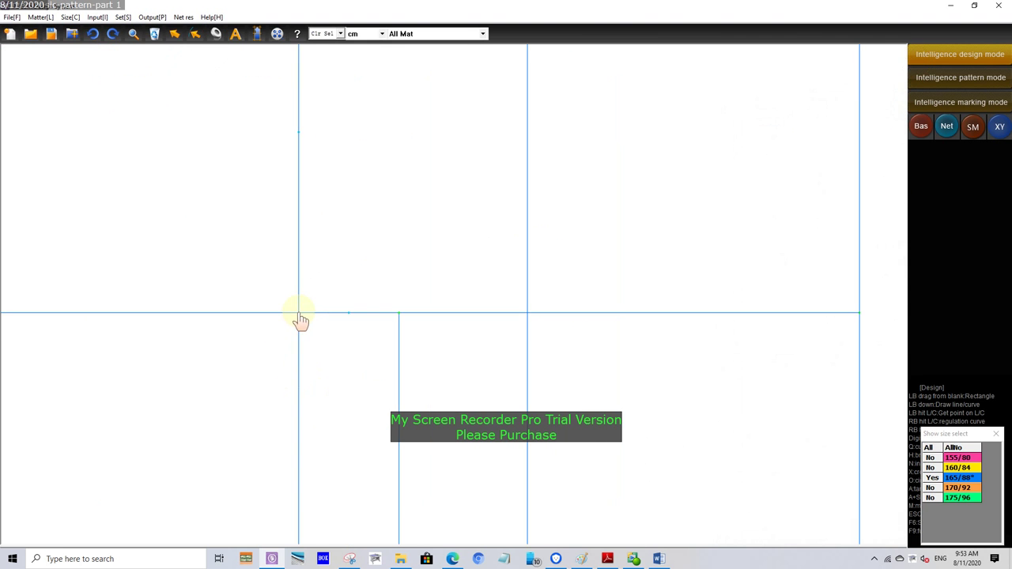
pyautogui.click(299, 314)
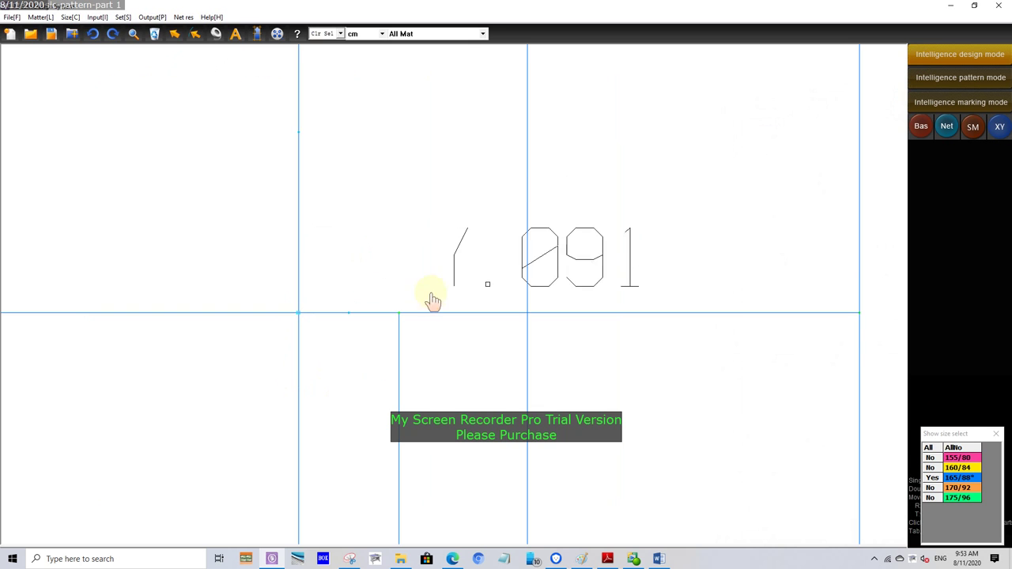
pyautogui.click(421, 210)
pyautogui.click(504, 217)
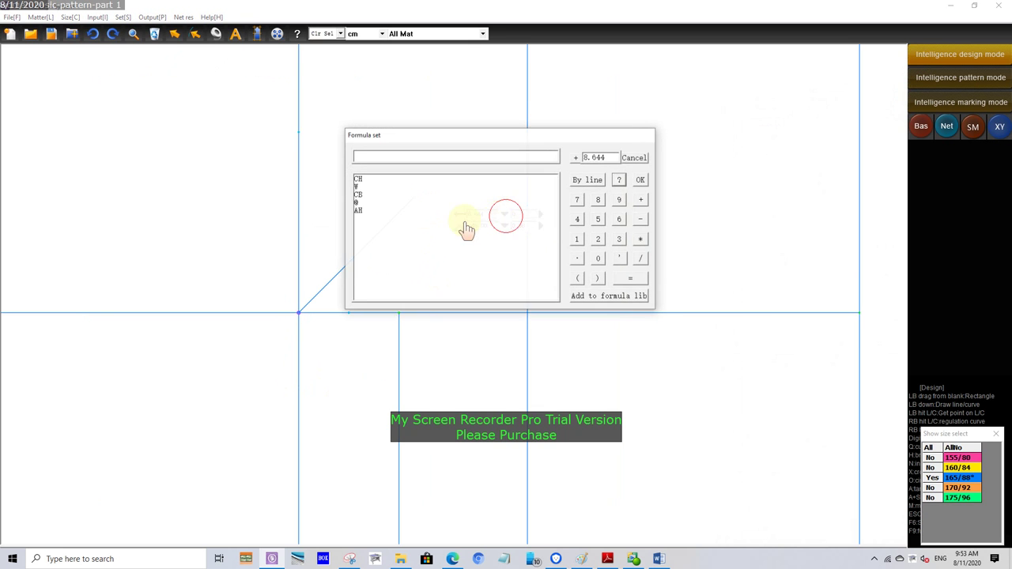
pyautogui.click(358, 210)
pyautogui.click(640, 200)
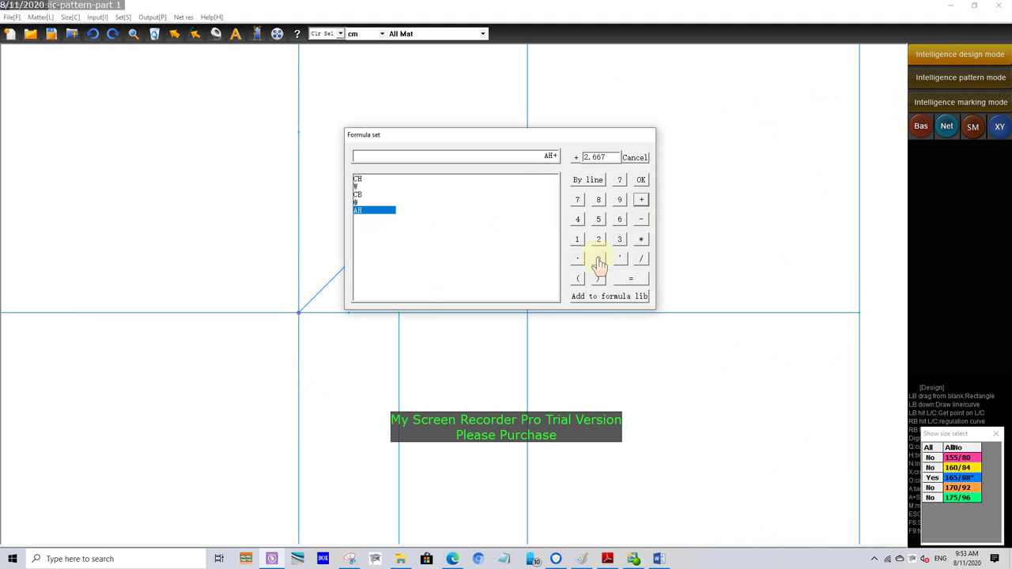
pyautogui.click(637, 181)
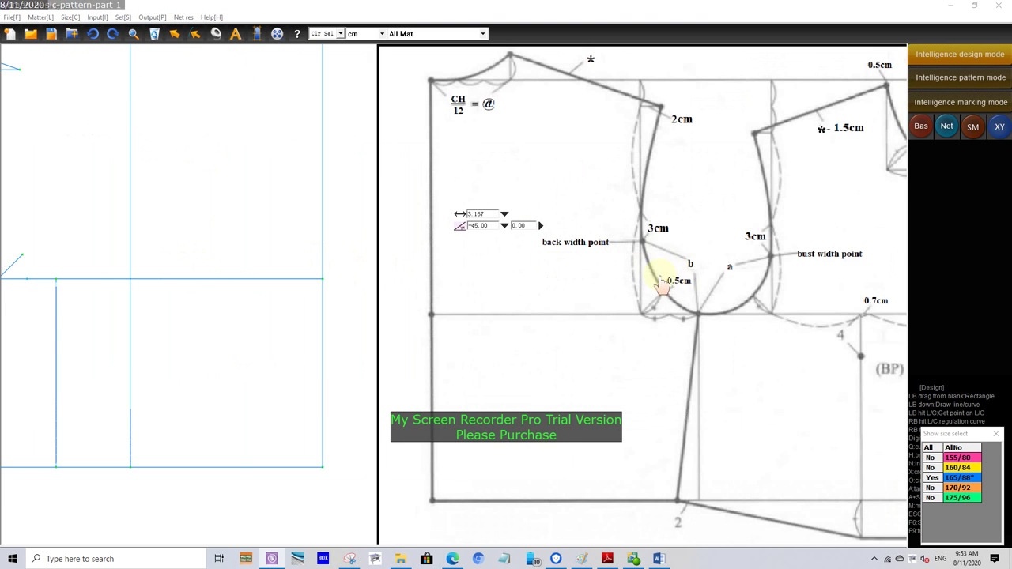
pyautogui.scroll(-2, 470, 309)
pyautogui.scroll(1, 380, 249)
# Draw the armhole curve from the shoulder end through a mid point to the side intersection
pyautogui.scroll(1, 224, 212)
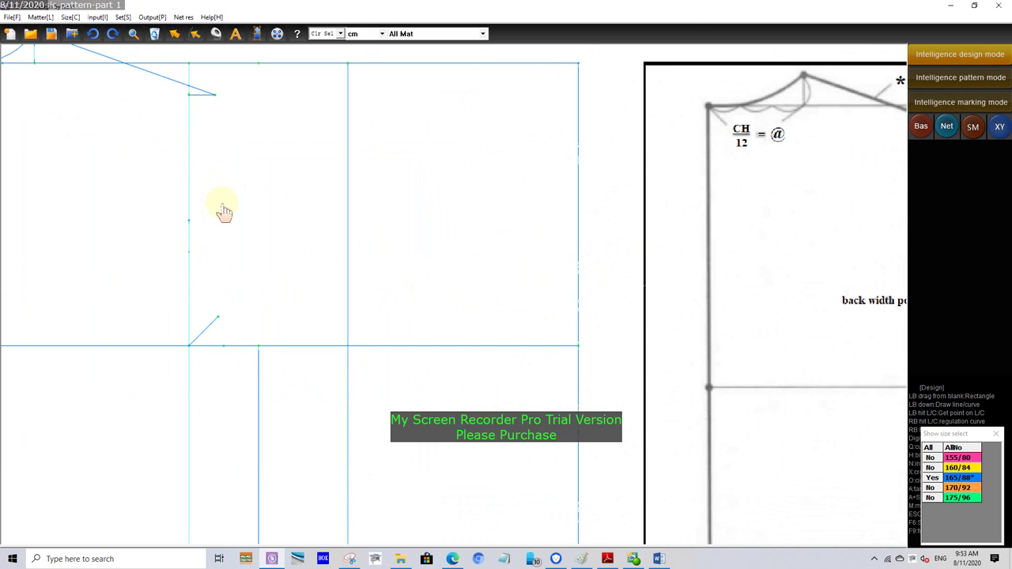
pyautogui.click(214, 95)
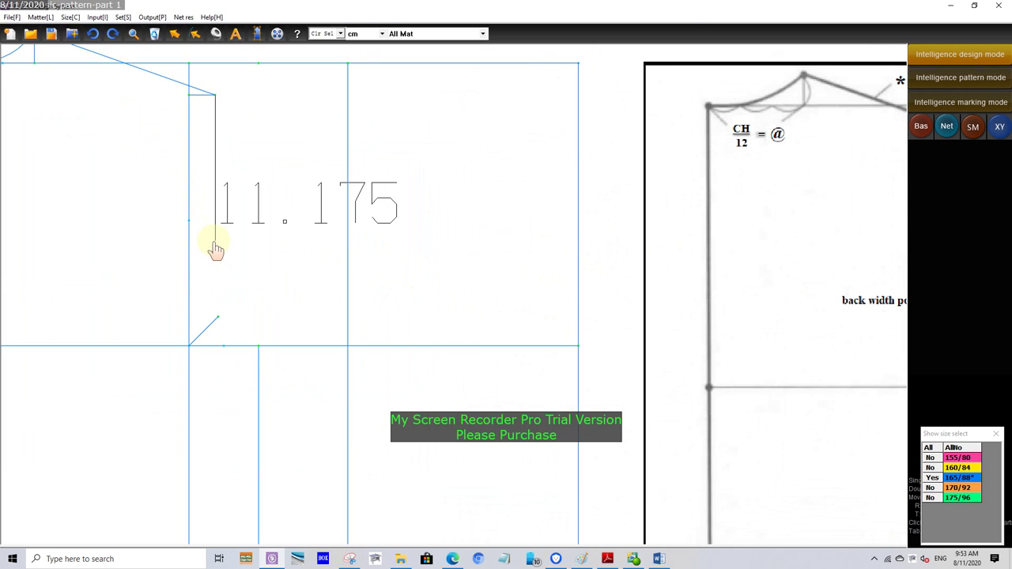
pyautogui.click(190, 221)
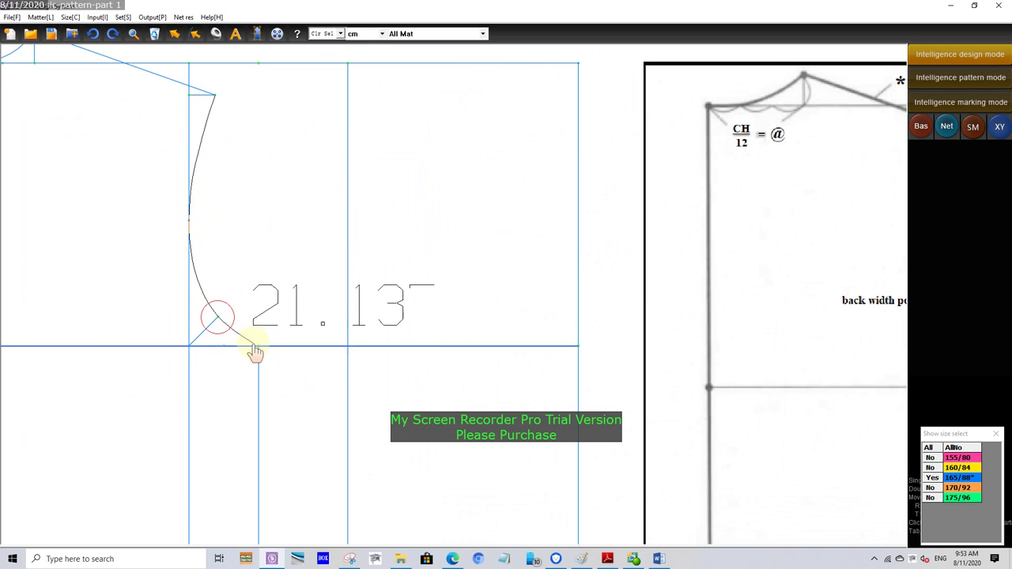
pyautogui.scroll(1, 248, 343)
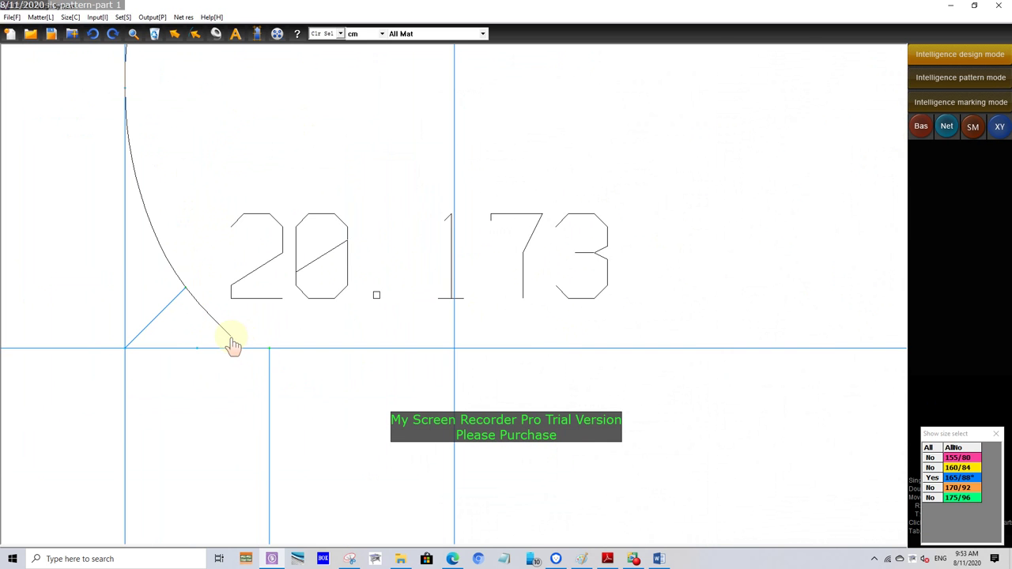
pyautogui.rightClick(273, 348)
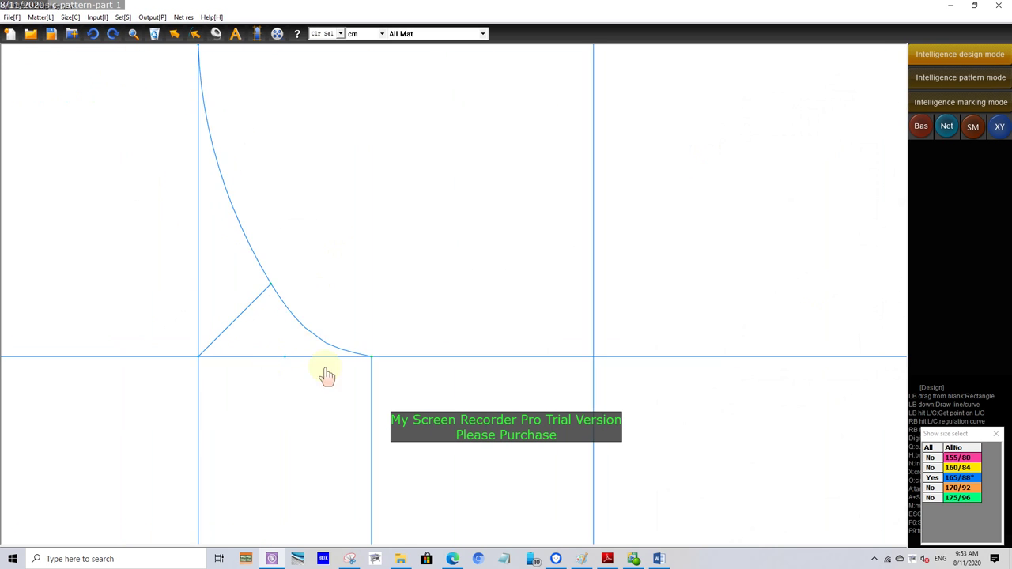
# Smooth the lower part of the back armhole curve
pyautogui.scroll(2, 310, 340)
pyautogui.click(310, 340)
pyautogui.scroll(1, 326, 348)
pyautogui.click(349, 343)
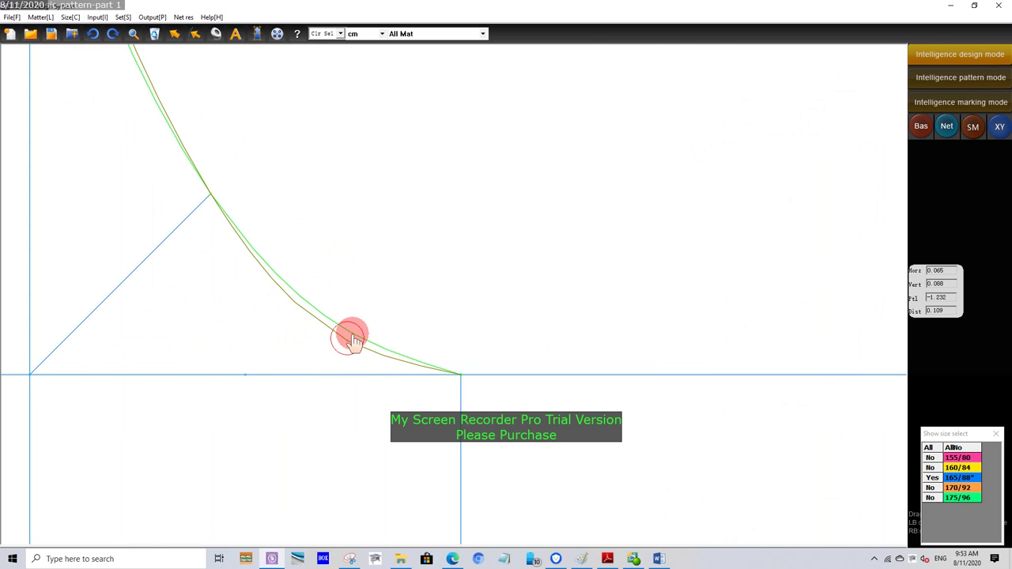
pyautogui.scroll(-2, 387, 356)
pyautogui.scroll(-1, 389, 332)
pyautogui.scroll(-1, 392, 316)
pyautogui.rightClick(396, 304)
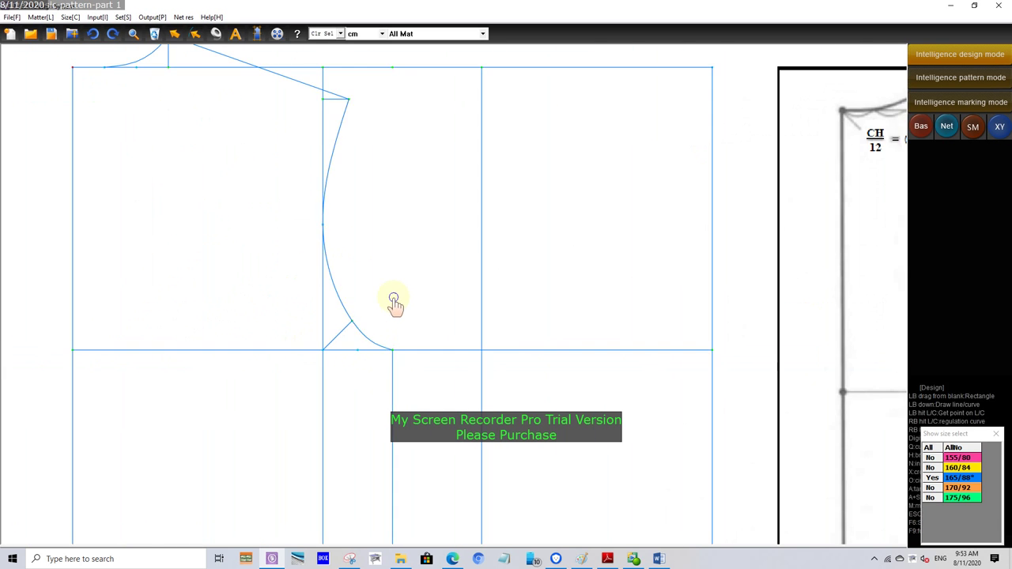
pyautogui.scroll(-2, 332, 261)
pyautogui.scroll(2, 269, 215)
# Reshape the upper part of the armhole curve for a smoother line
pyautogui.click(273, 217)
pyautogui.scroll(2, 273, 215)
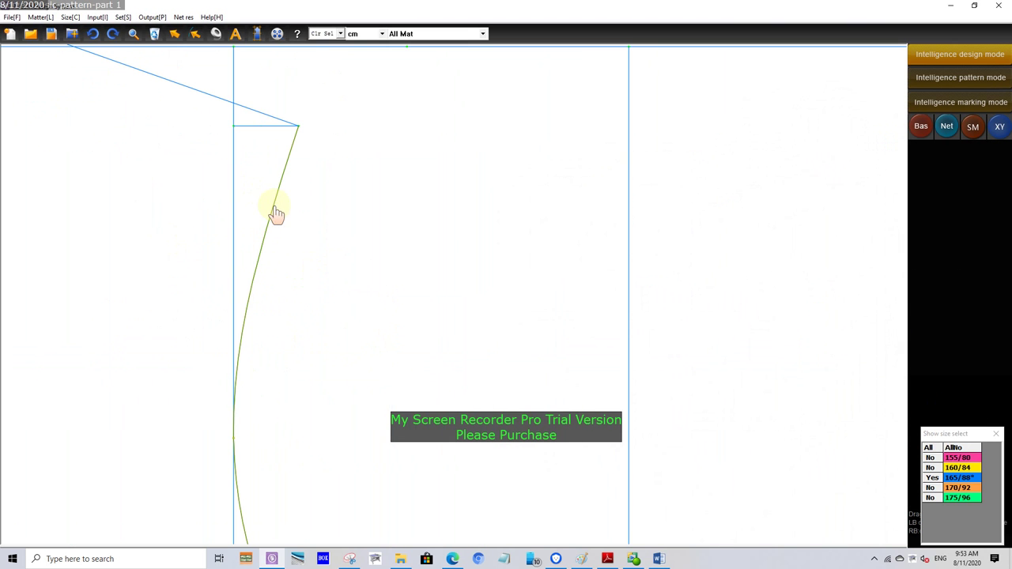
pyautogui.click(269, 206)
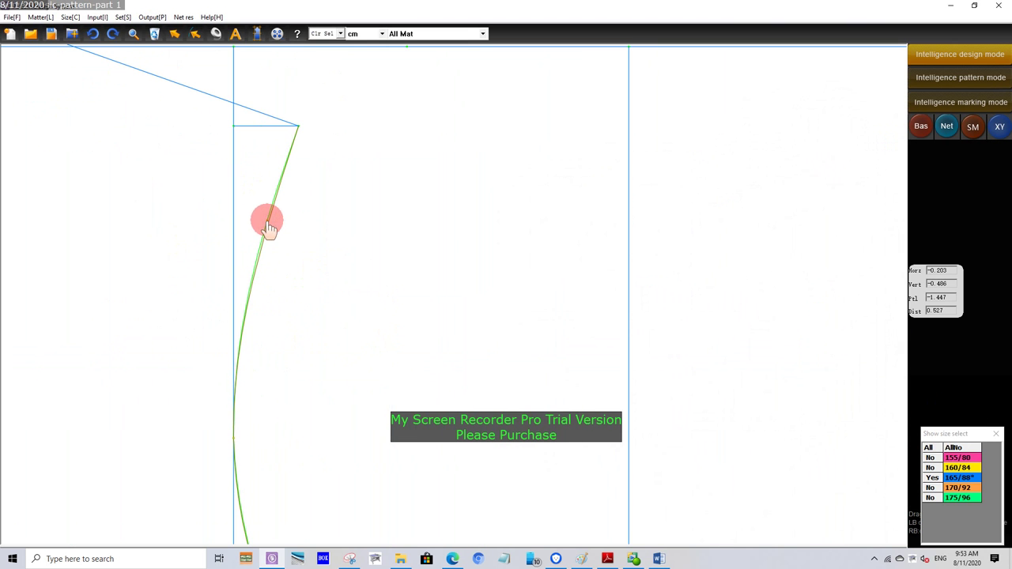
pyautogui.click(268, 227)
pyautogui.scroll(-2, 261, 175)
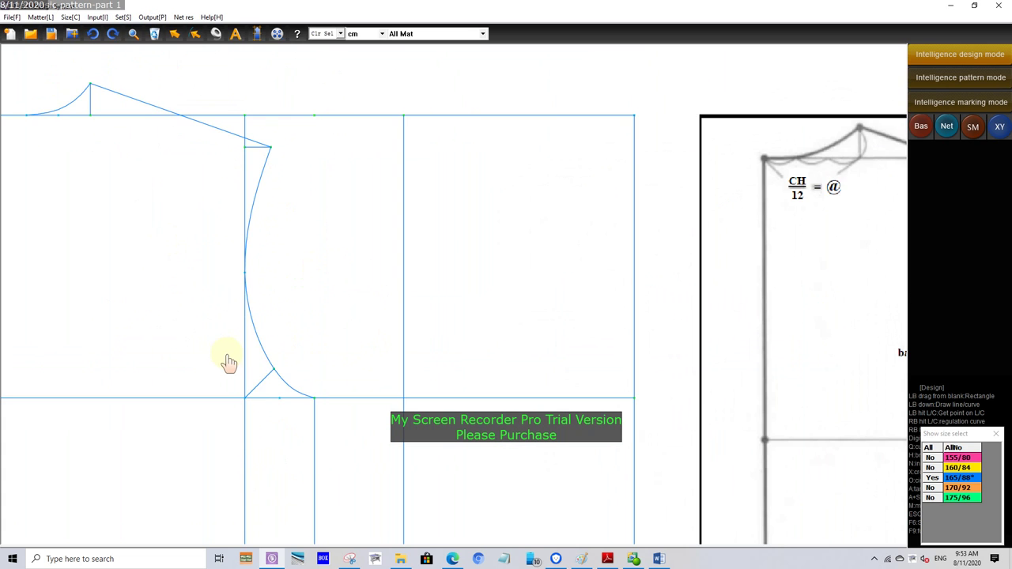
pyautogui.scroll(-1, 229, 347)
pyautogui.scroll(3, 234, 238)
pyautogui.scroll(4, 302, 451)
pyautogui.scroll(1, 297, 427)
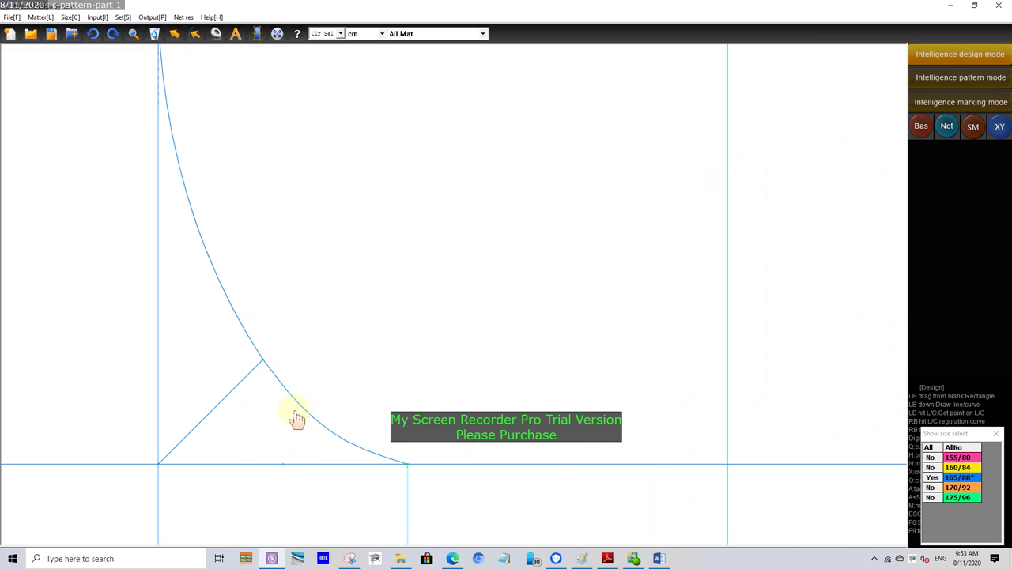
# Adjust the armhole curve's lower end where it meets the chest line
pyautogui.click(299, 418)
pyautogui.scroll(2, 397, 475)
pyautogui.scroll(2, 387, 463)
pyautogui.click(380, 453)
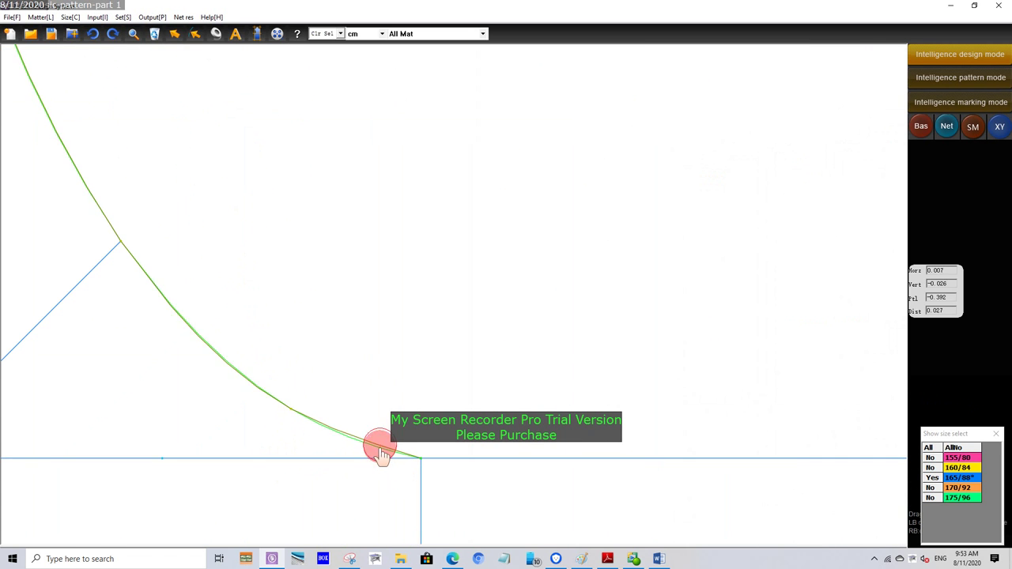
pyautogui.click(378, 452)
pyautogui.scroll(-3, 403, 475)
pyautogui.scroll(-1, 400, 498)
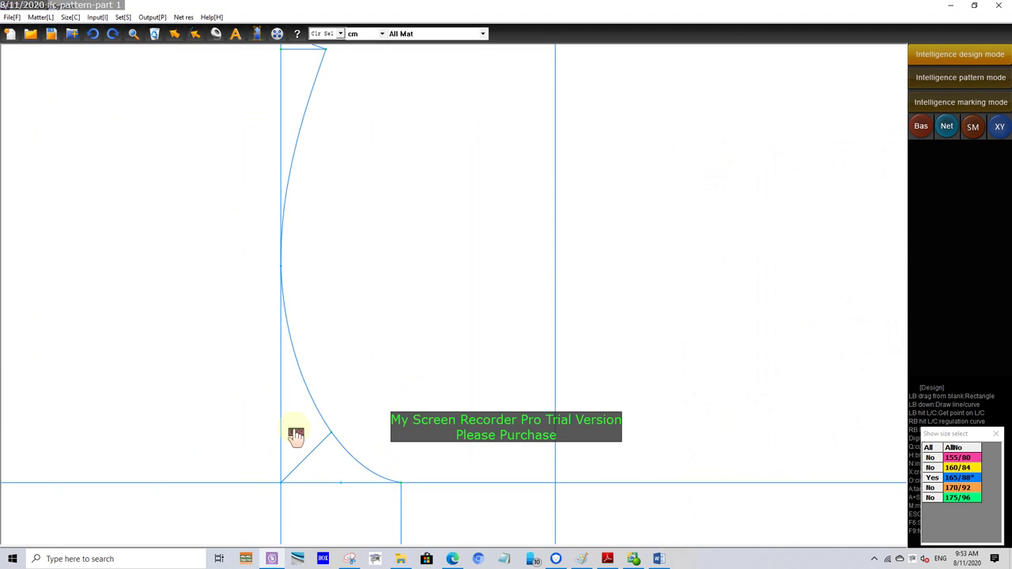
pyautogui.scroll(-3, 269, 411)
pyautogui.scroll(-1, 211, 356)
pyautogui.scroll(1, 232, 414)
pyautogui.scroll(-2, 227, 405)
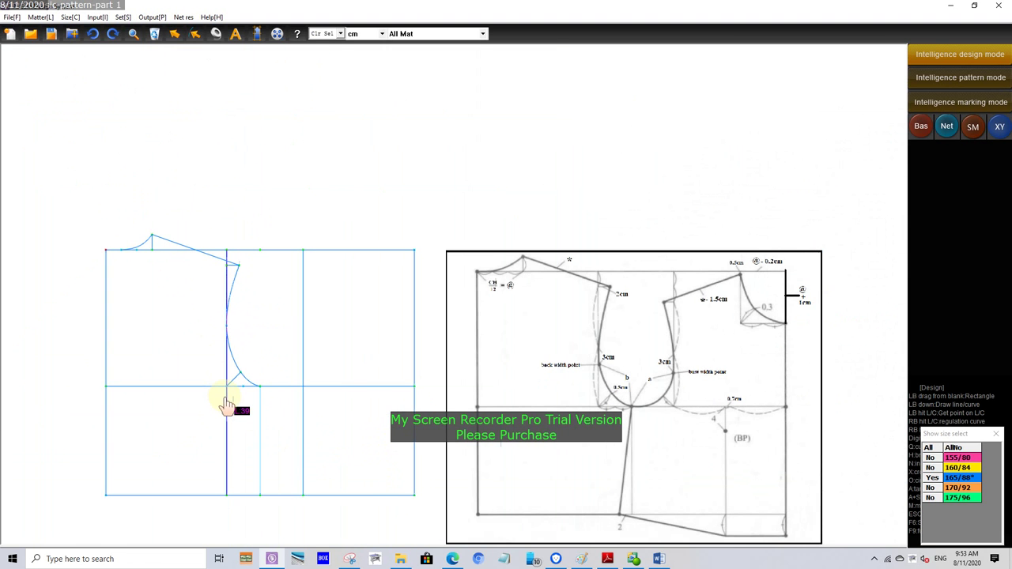
pyautogui.scroll(-1, 227, 405)
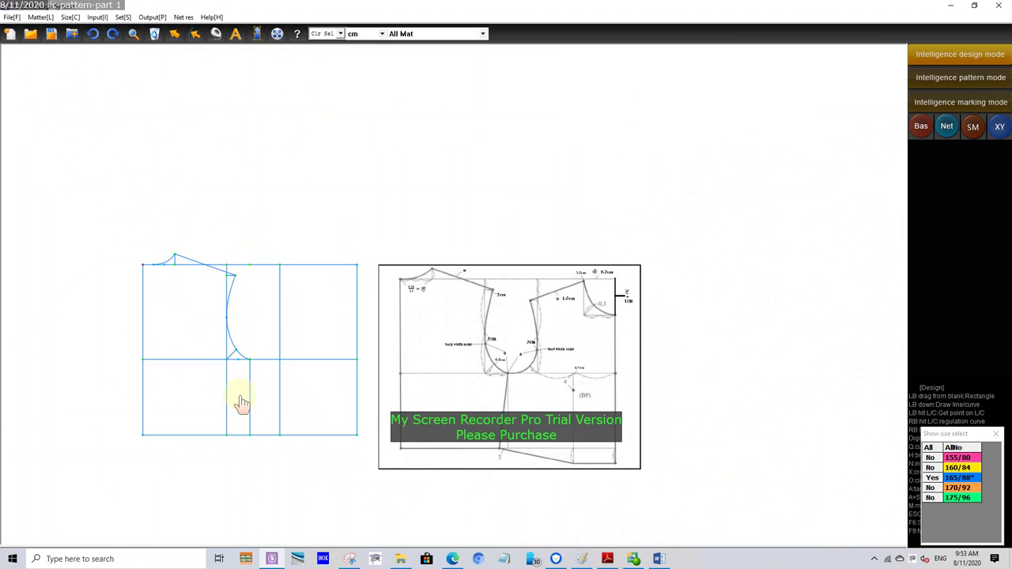
pyautogui.scroll(1, 240, 403)
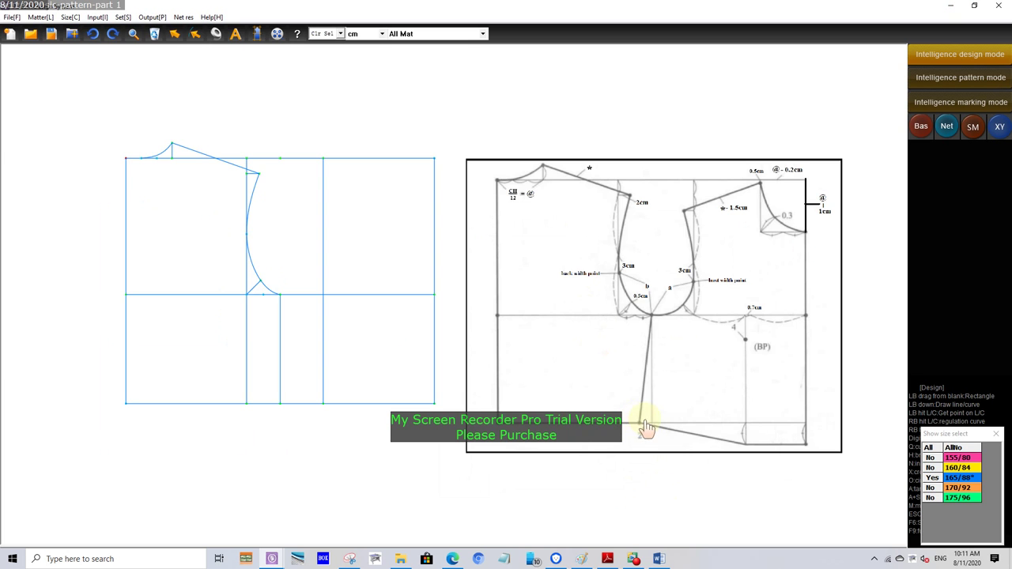
pyautogui.scroll(2, 647, 428)
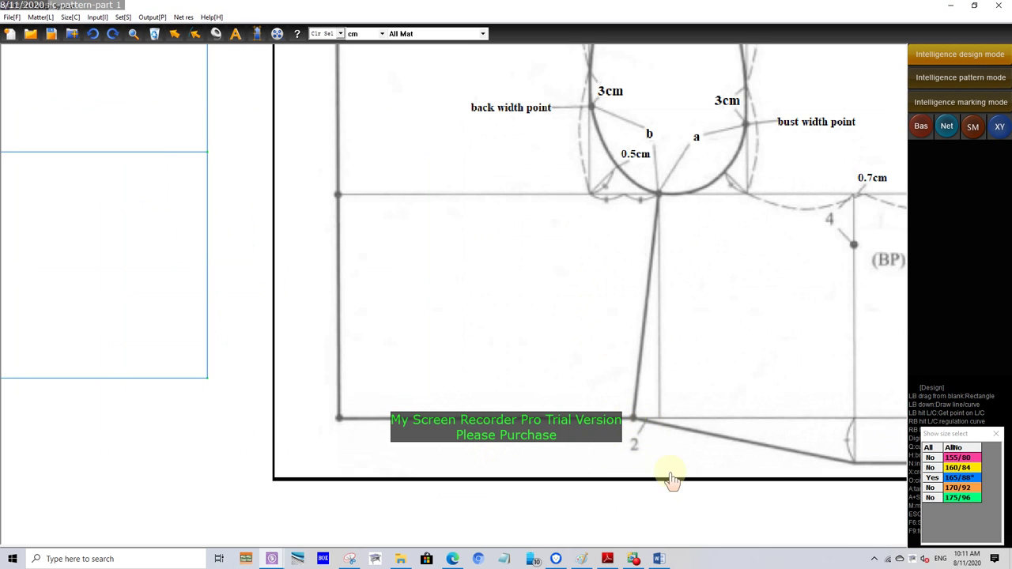
pyautogui.scroll(-3, 671, 480)
pyautogui.scroll(2, 361, 351)
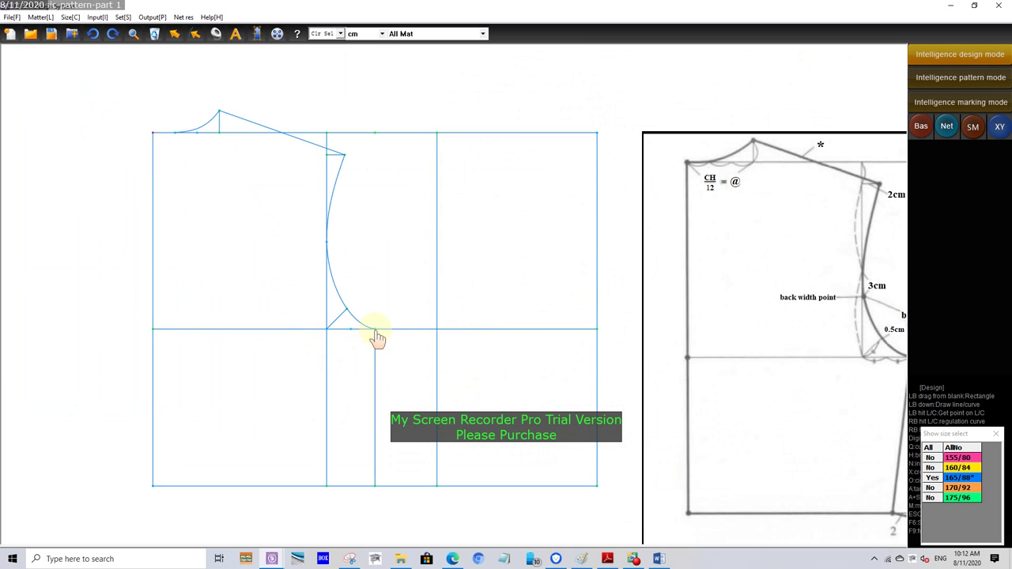
# Place a point on the bottom hem line, measured from its nearer end
pyautogui.click(364, 488)
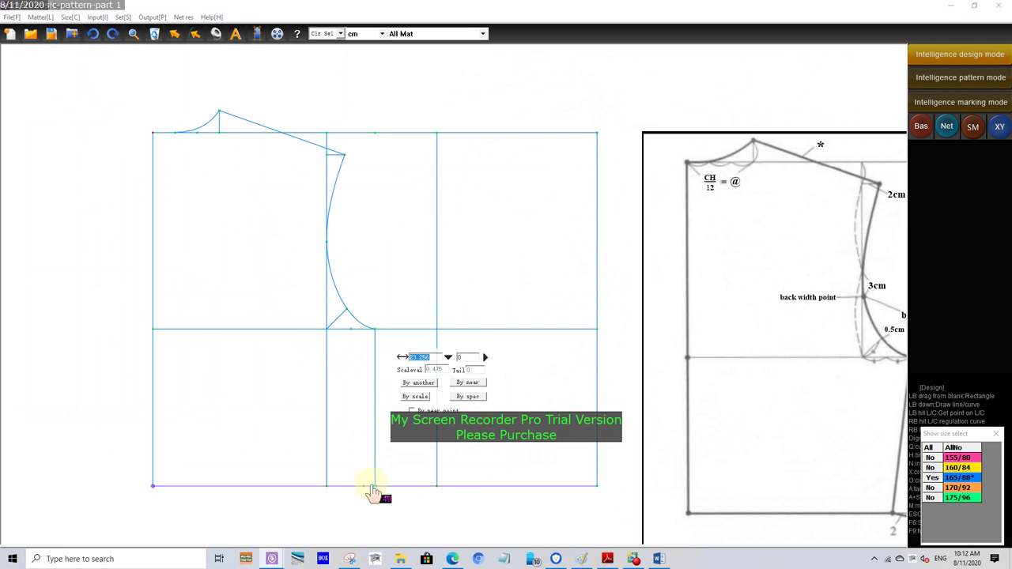
pyautogui.click(466, 384)
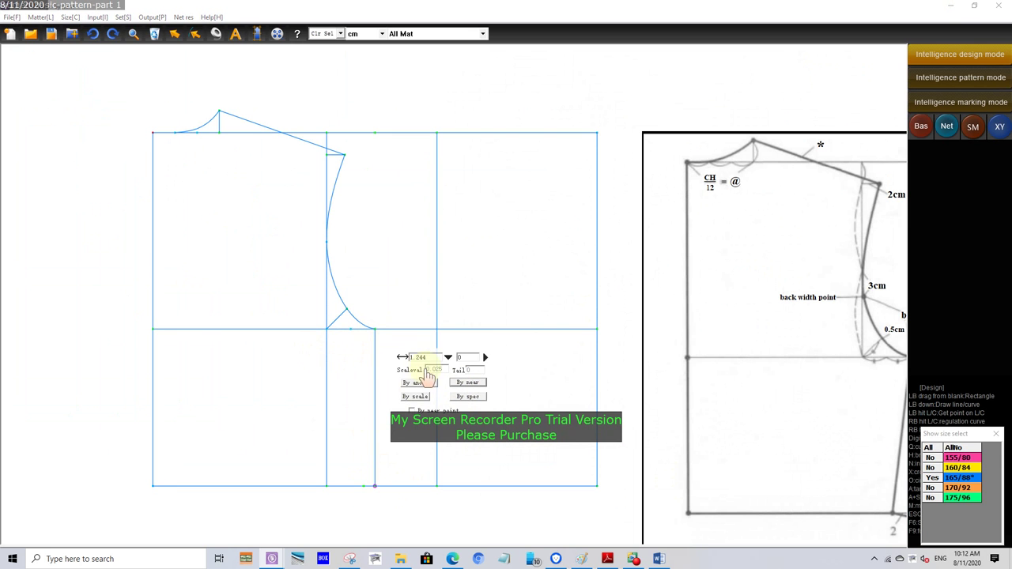
pyautogui.click(435, 357)
pyautogui.write('2')
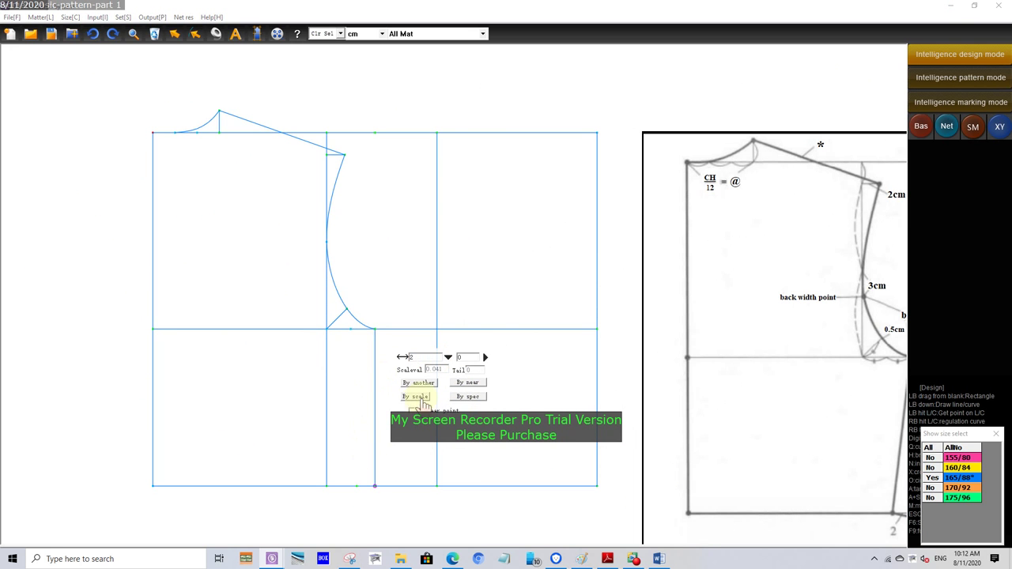
pyautogui.rightClick(387, 451)
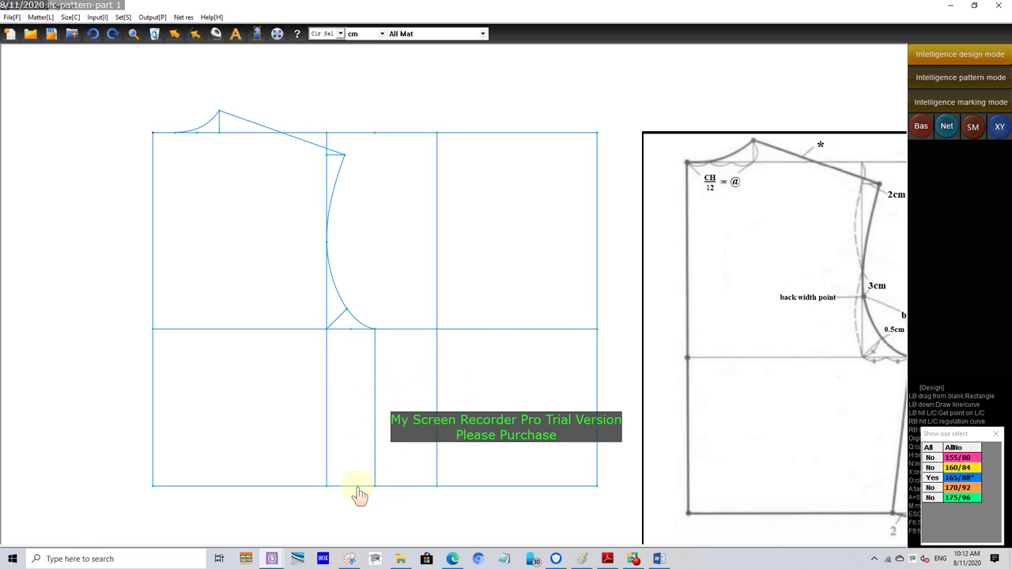
# Draw the slanted side seam from the bottom edge up to the back armhole curve's end
pyautogui.click(356, 485)
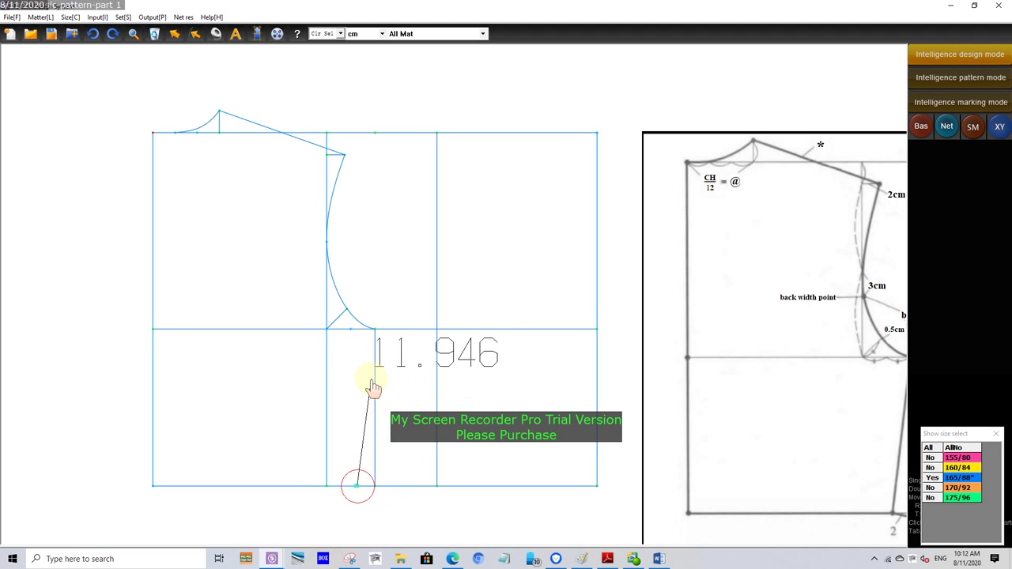
pyautogui.click(375, 330)
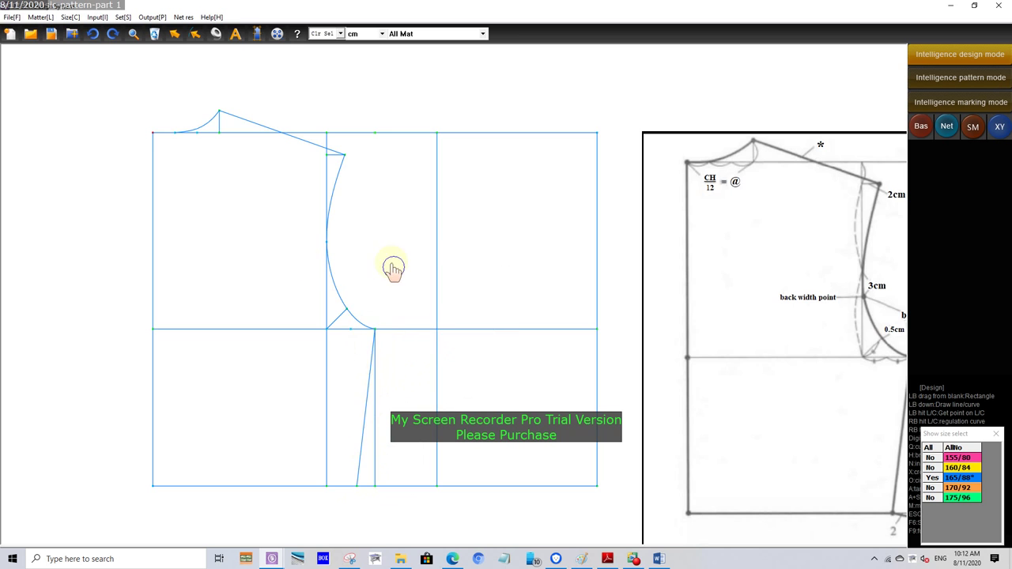
pyautogui.scroll(-3, 343, 238)
pyautogui.scroll(-1, 311, 232)
pyautogui.scroll(3, 345, 264)
# Mark the front neck depth down from the top corner using CH/12+1 (8.333)
pyautogui.scroll(2, 451, 230)
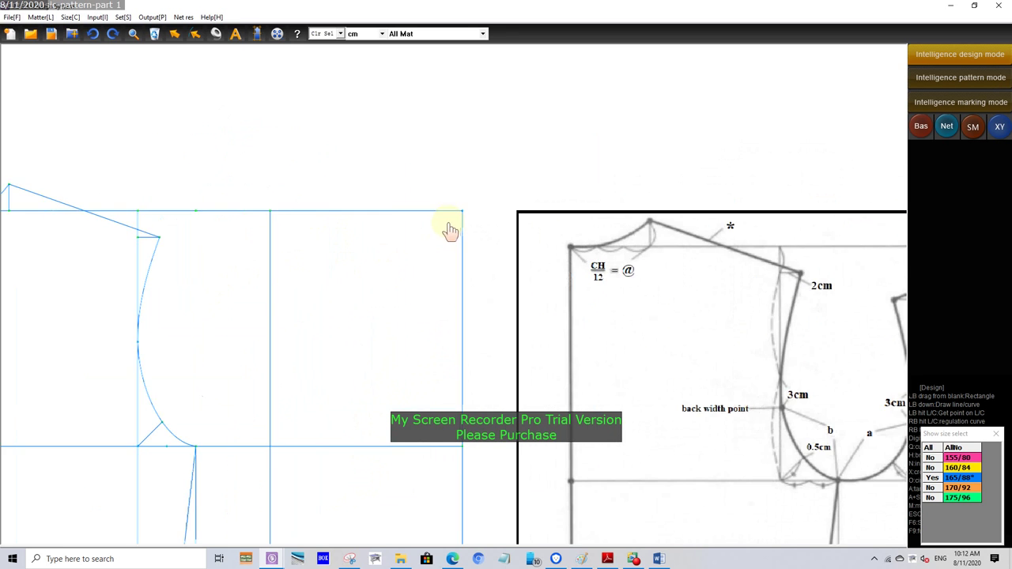
pyautogui.scroll(-2, 447, 233)
pyautogui.scroll(2, 374, 246)
pyautogui.click(369, 241)
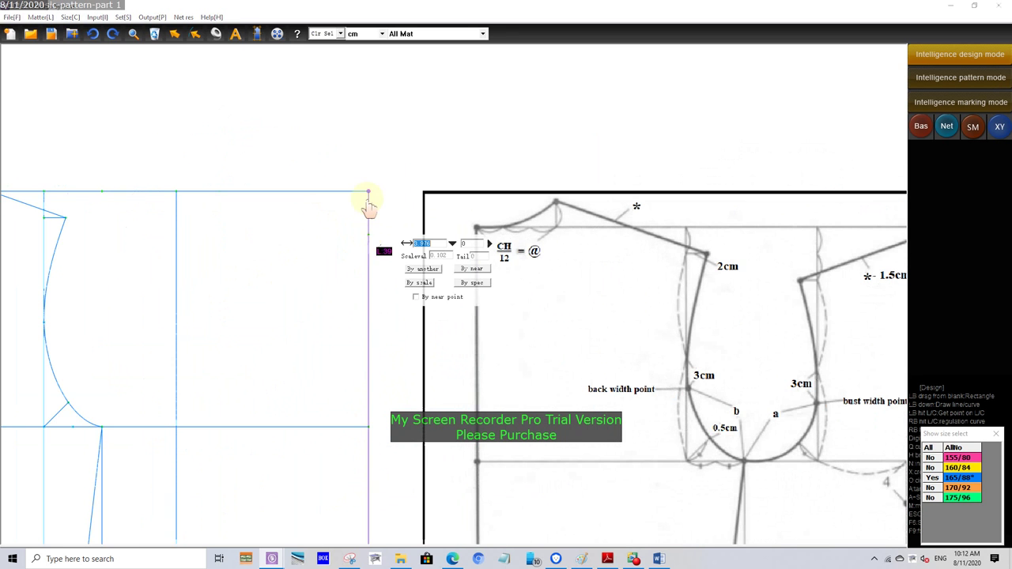
pyautogui.click(456, 245)
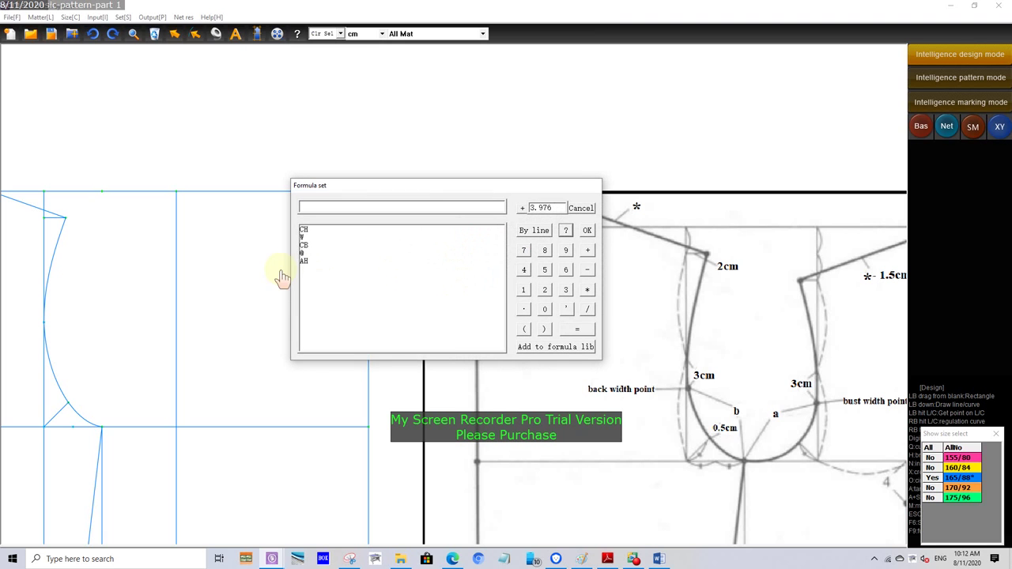
pyautogui.click(303, 230)
pyautogui.click(588, 310)
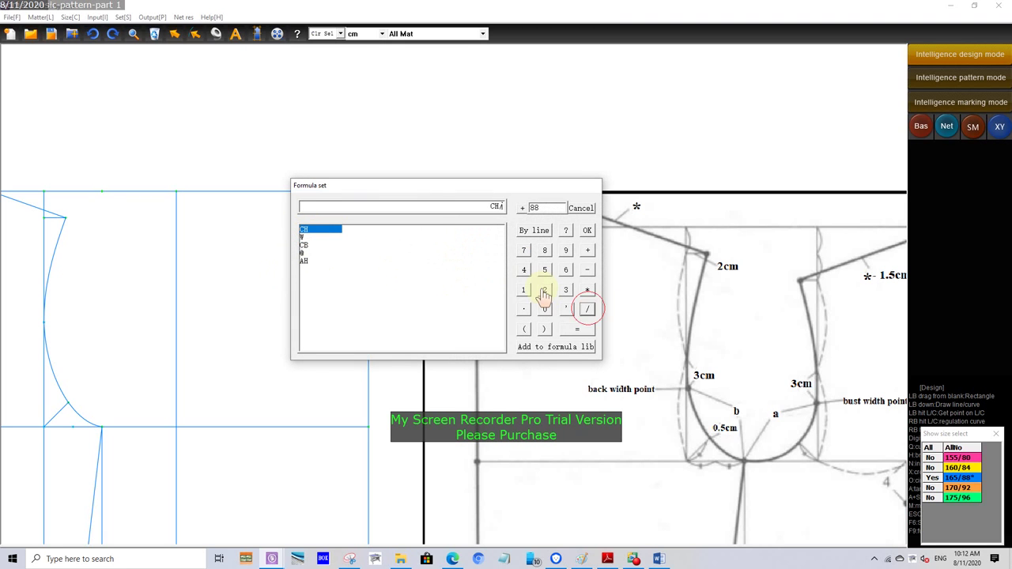
pyautogui.click(542, 290)
pyautogui.click(588, 250)
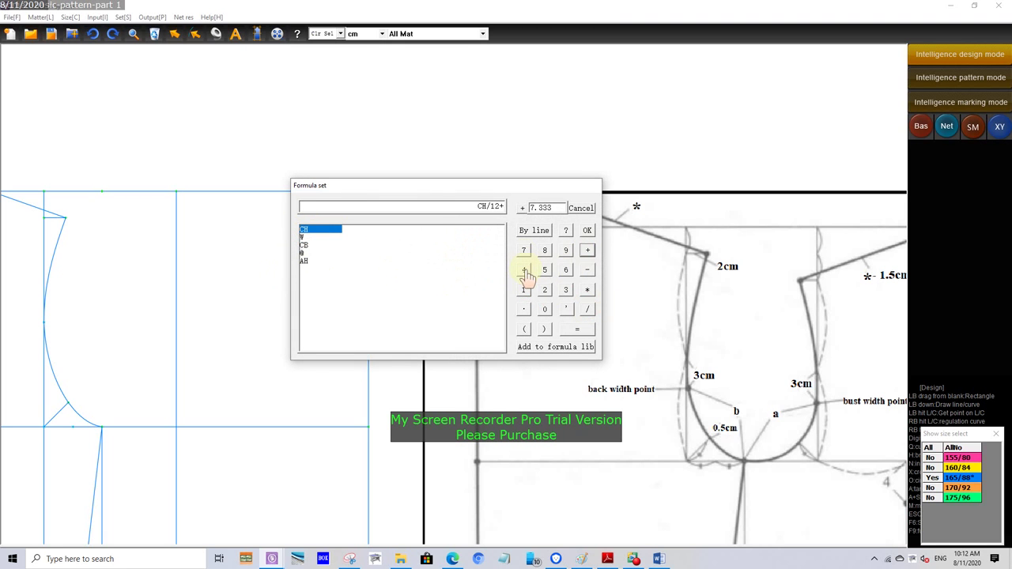
pyautogui.click(523, 289)
pyautogui.click(583, 231)
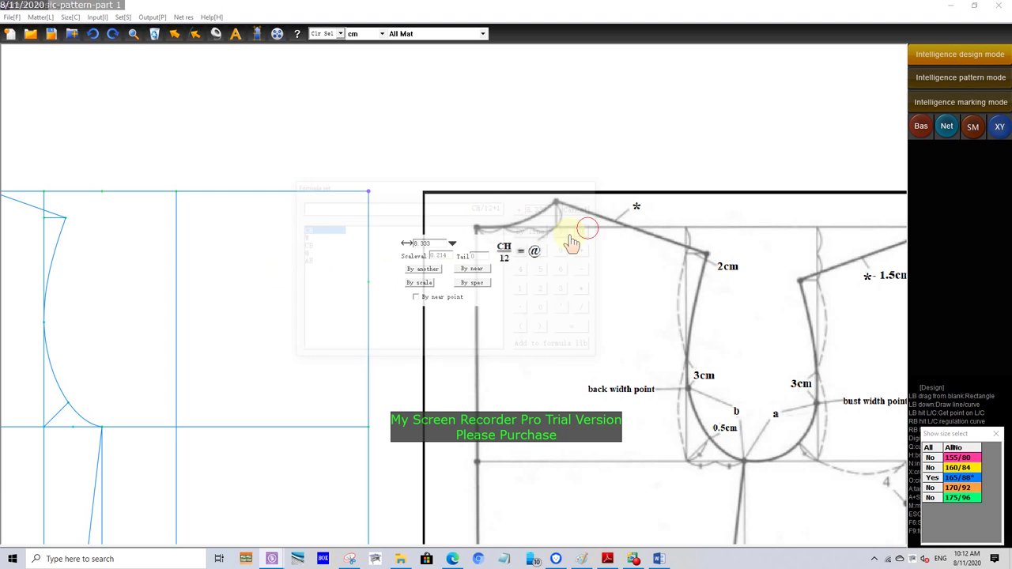
# Mark the front neck width on the top line using CH/12-0.2 (7.133)
pyautogui.click(389, 198)
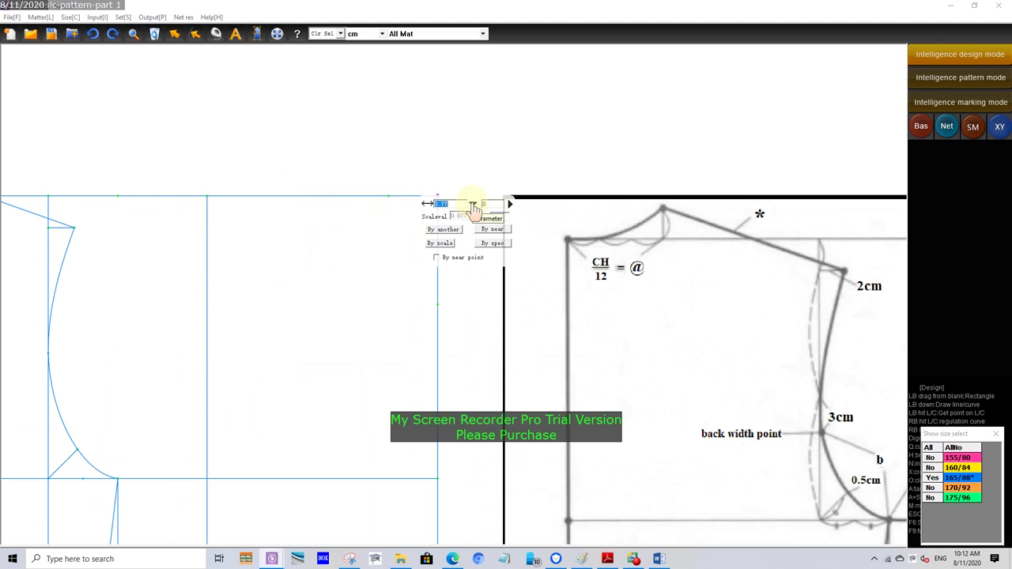
pyautogui.click(473, 208)
pyautogui.doubleClick(325, 191)
pyautogui.click(607, 270)
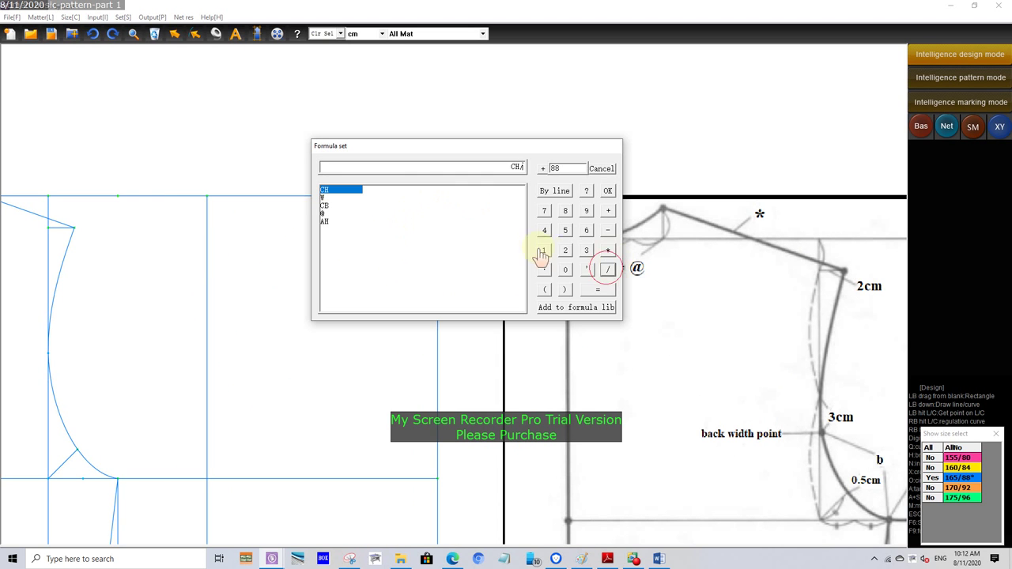
pyautogui.click(544, 250)
pyautogui.click(565, 250)
pyautogui.click(607, 230)
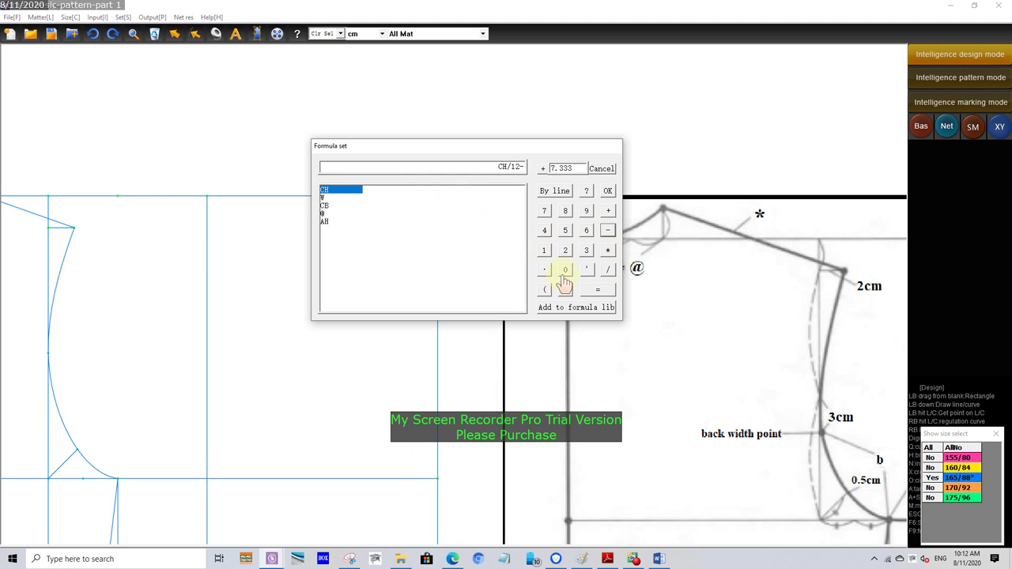
pyautogui.click(565, 269)
pyautogui.click(544, 269)
pyautogui.click(565, 250)
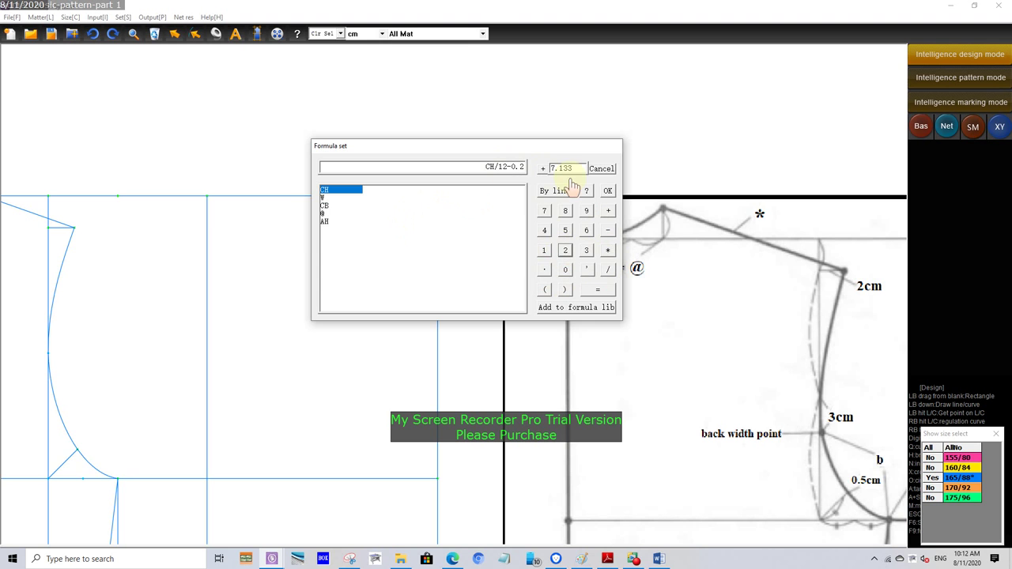
pyautogui.click(608, 191)
pyautogui.scroll(1, 440, 203)
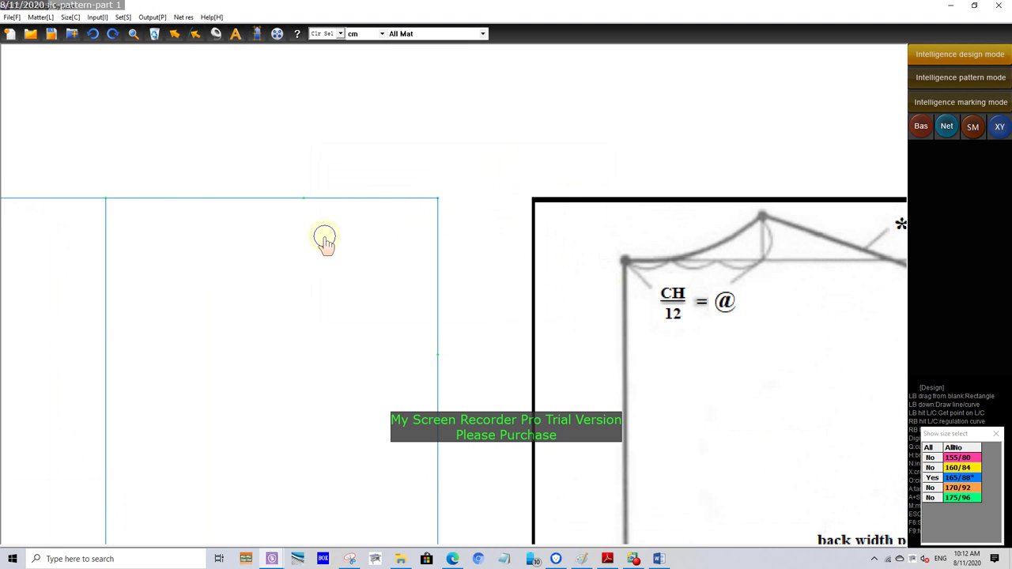
# Draw a horizontal guide from the neck depth point and a vertical guide from the neck width point
pyautogui.scroll(-1, 324, 240)
pyautogui.scroll(1, 327, 229)
pyautogui.click(305, 192)
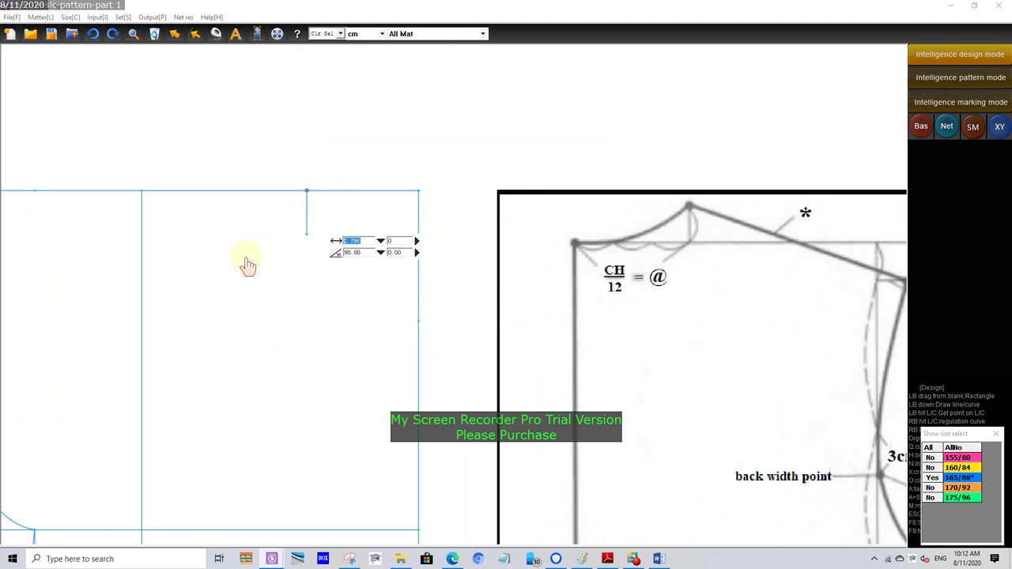
pyautogui.scroll(1, 317, 175)
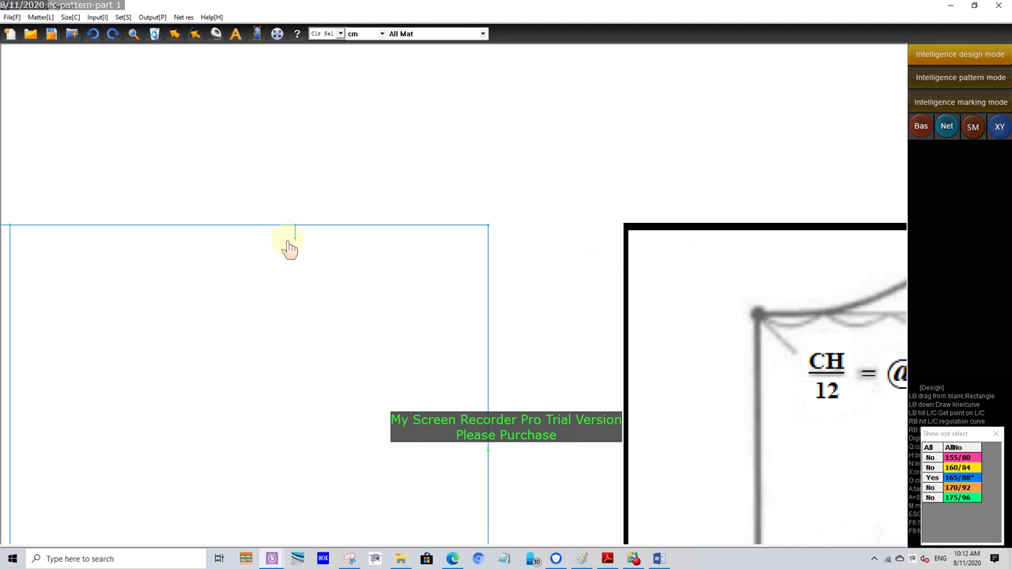
pyautogui.scroll(-2, 295, 248)
pyautogui.scroll(1, 297, 265)
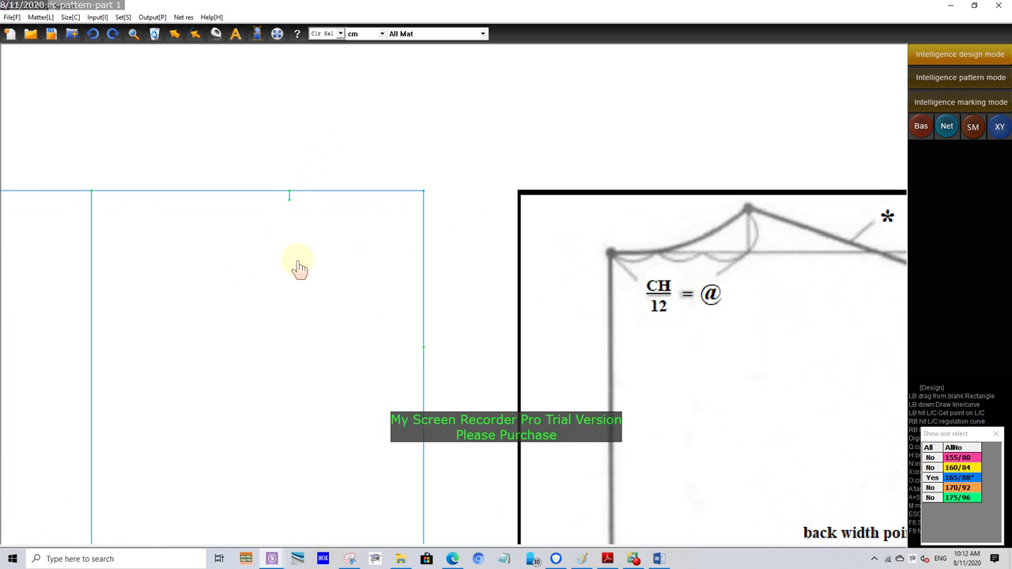
pyautogui.click(423, 346)
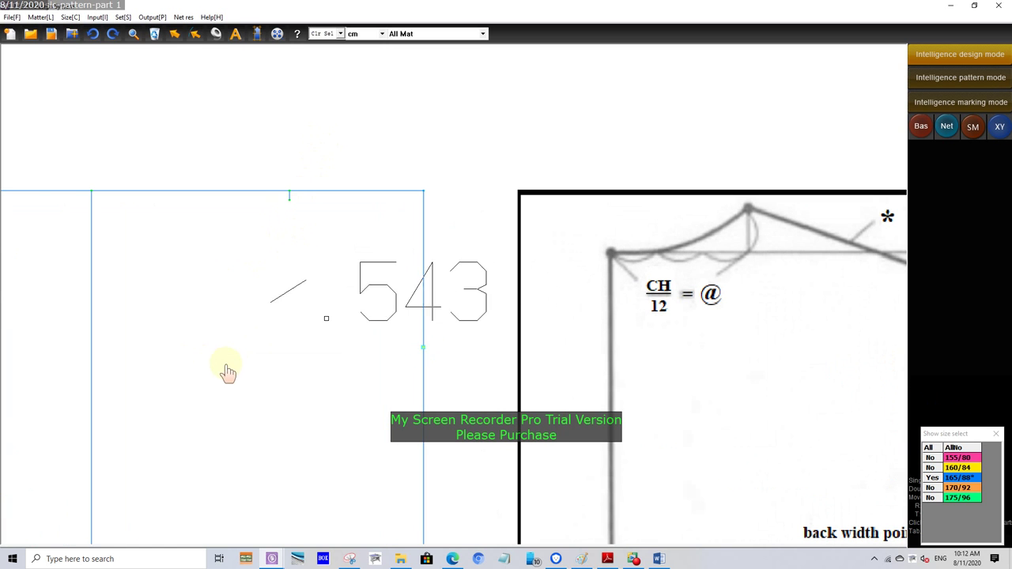
pyautogui.scroll(-2, 210, 378)
pyautogui.scroll(1, 238, 378)
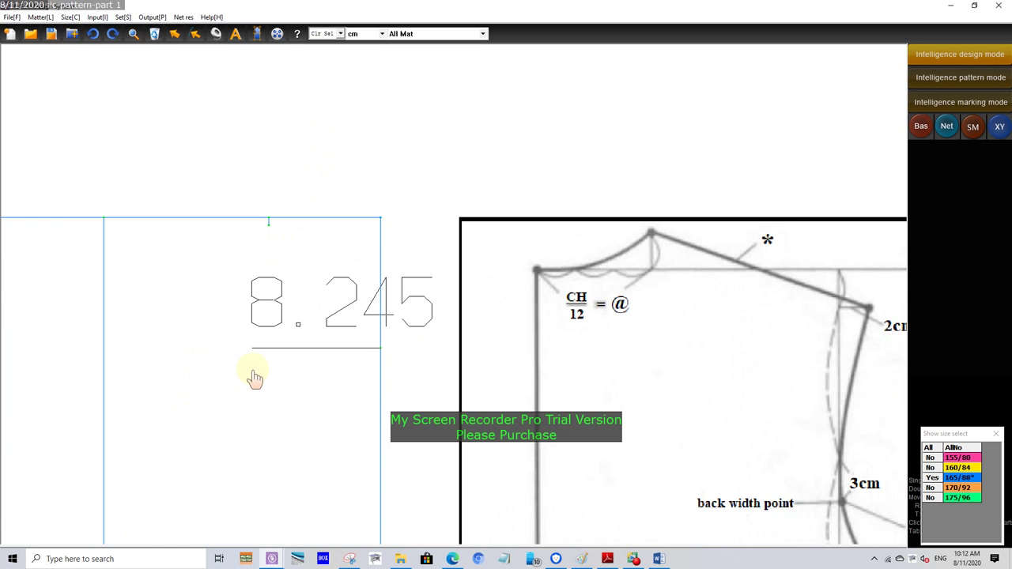
pyautogui.click(241, 366)
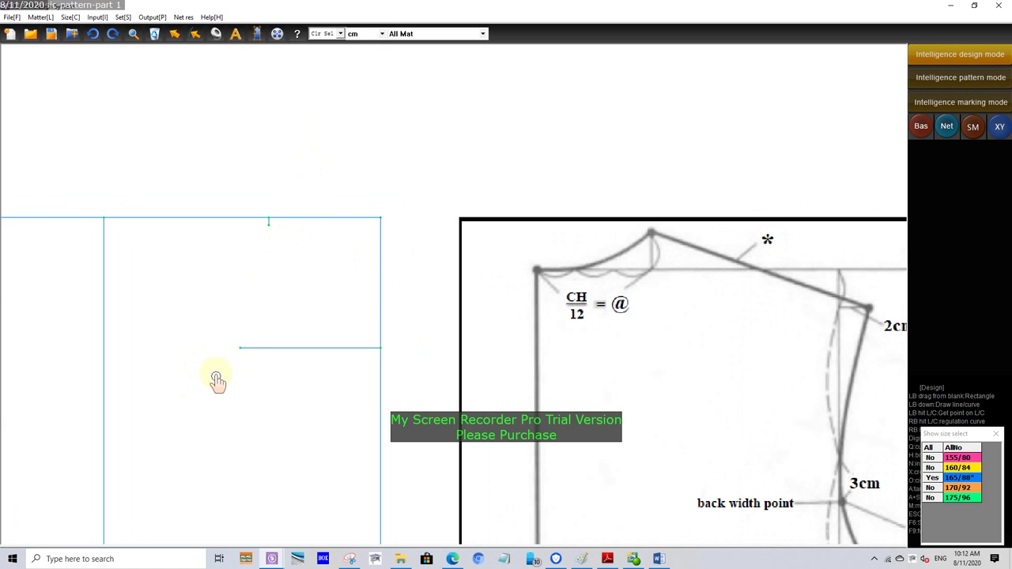
pyautogui.click(269, 224)
pyautogui.click(249, 386)
# Trim the overhanging line stubs to close the neck box, cancelling a stray diagonal line
pyautogui.scroll(1, 226, 382)
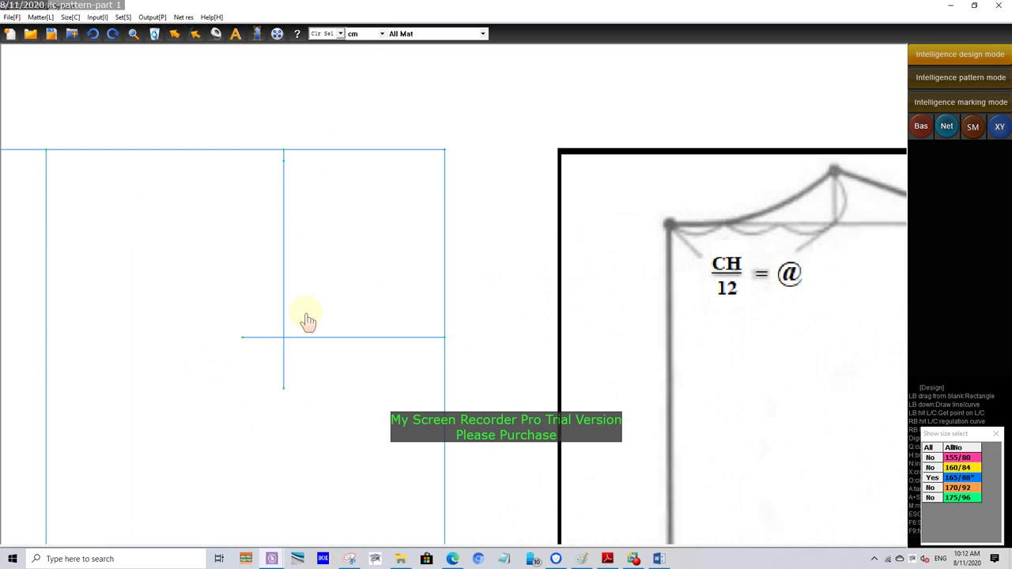
pyautogui.moveTo(306, 305); pyautogui.dragTo(235, 391)
pyautogui.click(327, 290)
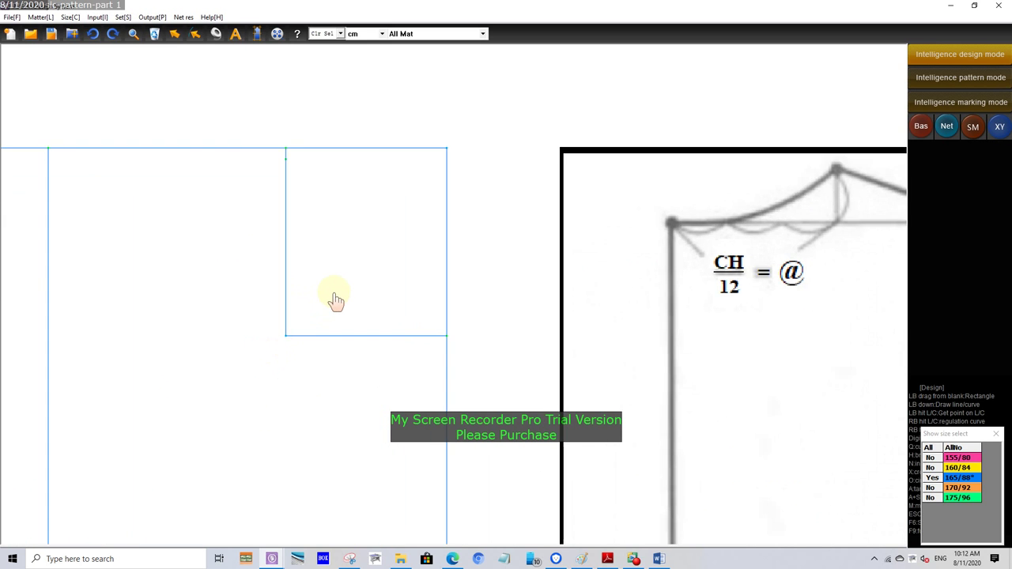
pyautogui.click(285, 159)
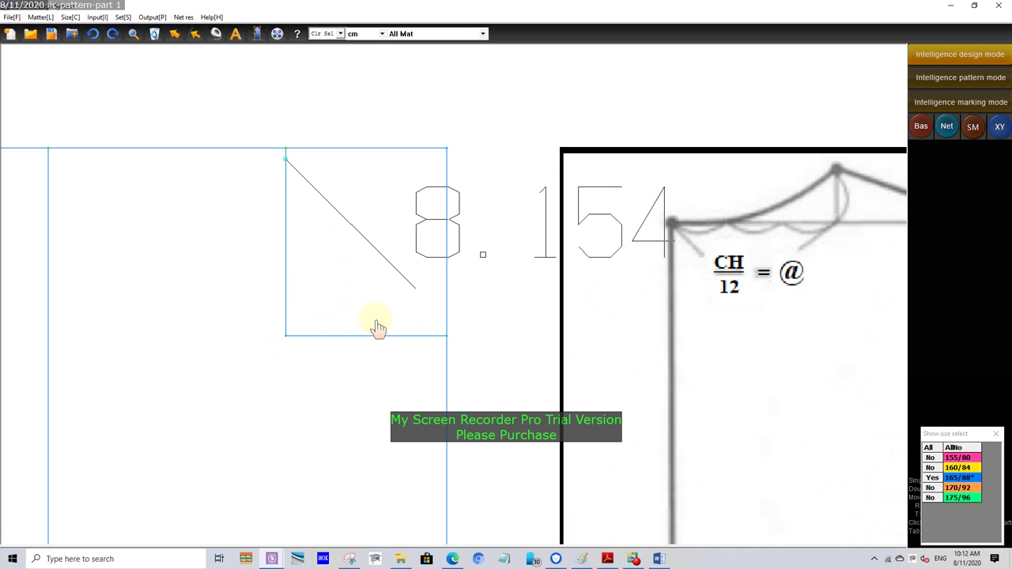
pyautogui.press('Escape')
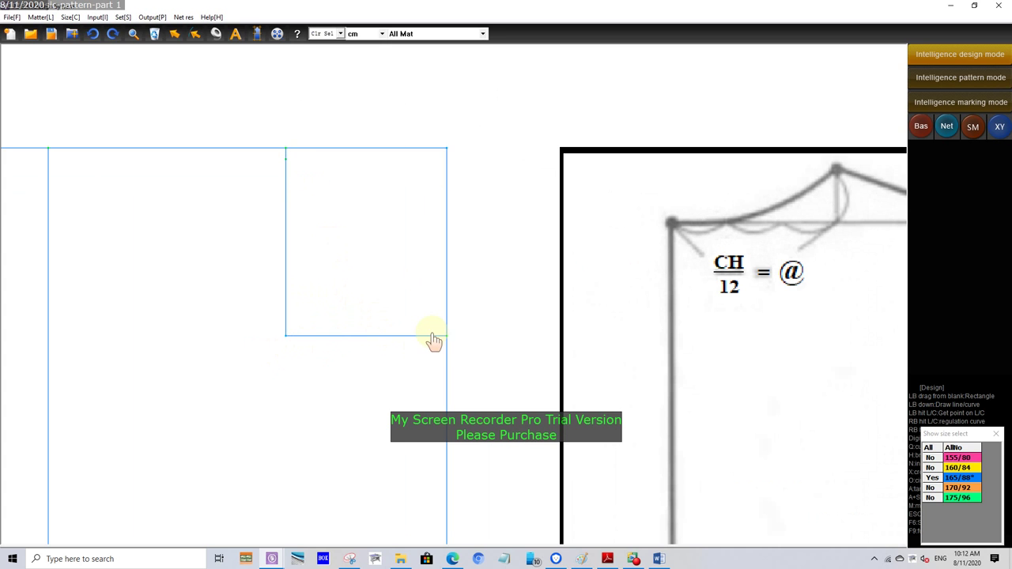
pyautogui.scroll(-2, 341, 334)
pyautogui.scroll(-1, 765, 365)
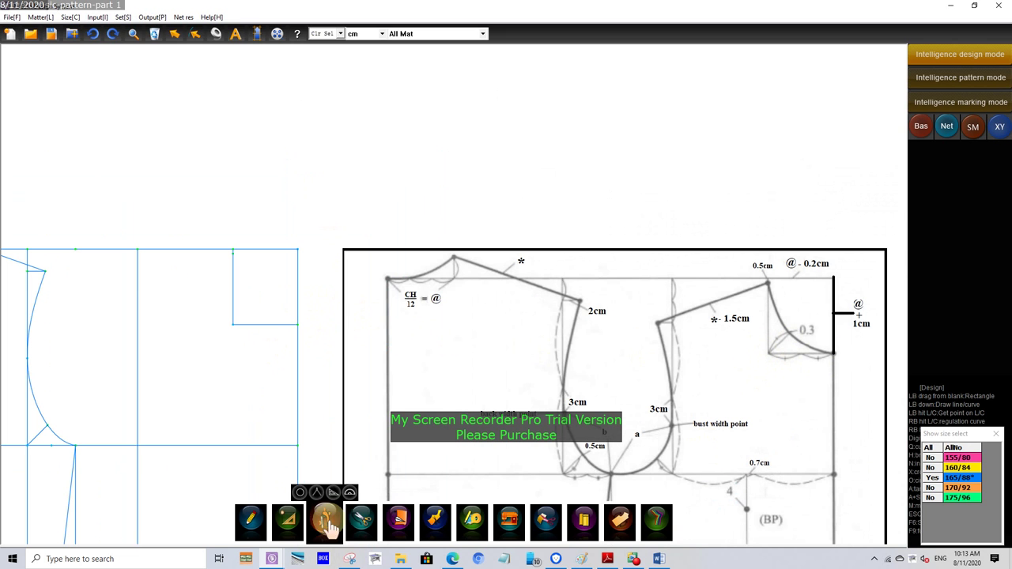
# Divide the neck box's lower line in 2 to mark its midpoint
pyautogui.click(326, 494)
pyautogui.scroll(2, 240, 350)
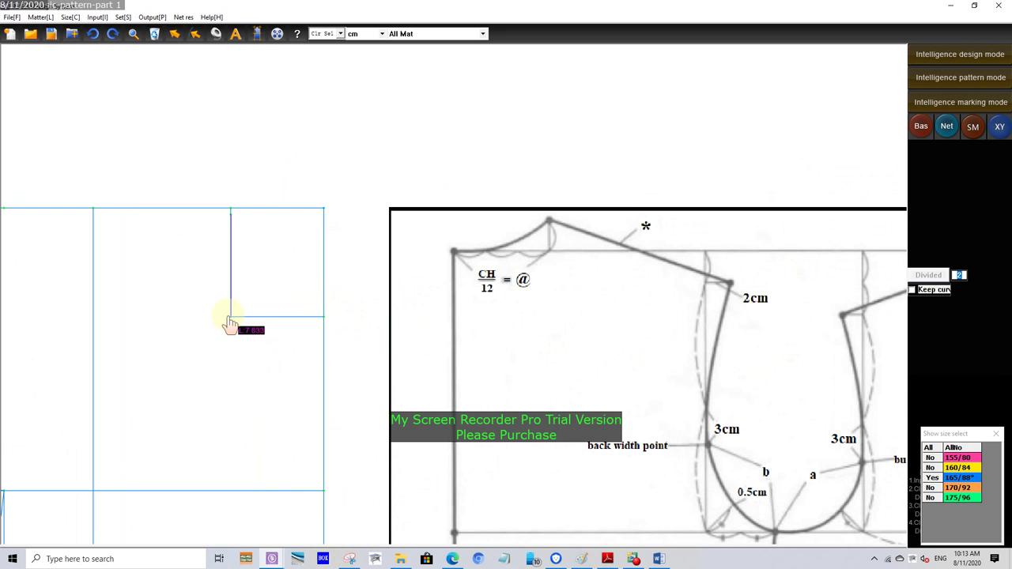
pyautogui.click(231, 324)
pyautogui.click(324, 320)
pyautogui.click(930, 55)
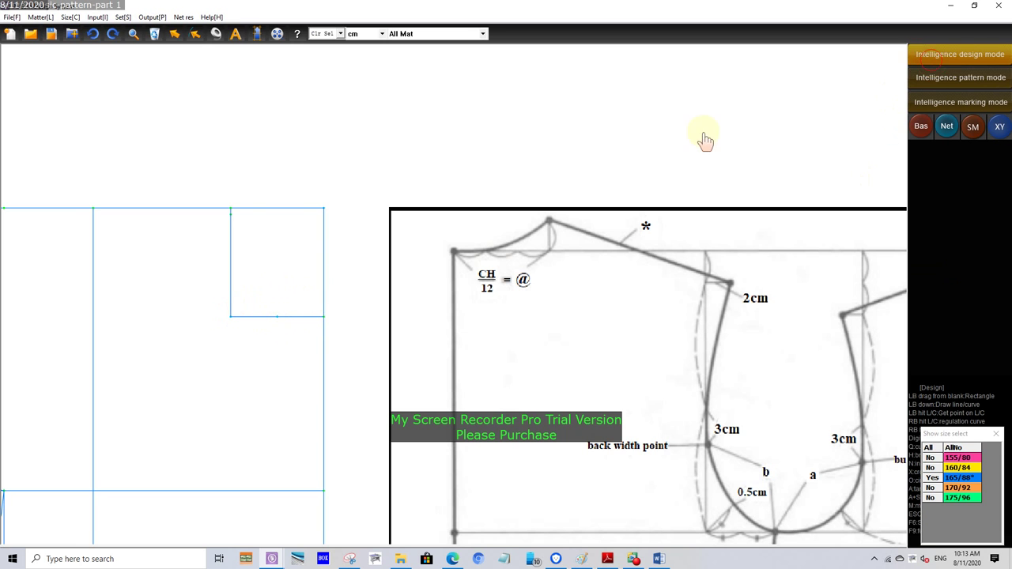
# Measure the 3.567 distance between two points and choose to save it as a variable
pyautogui.click(216, 34)
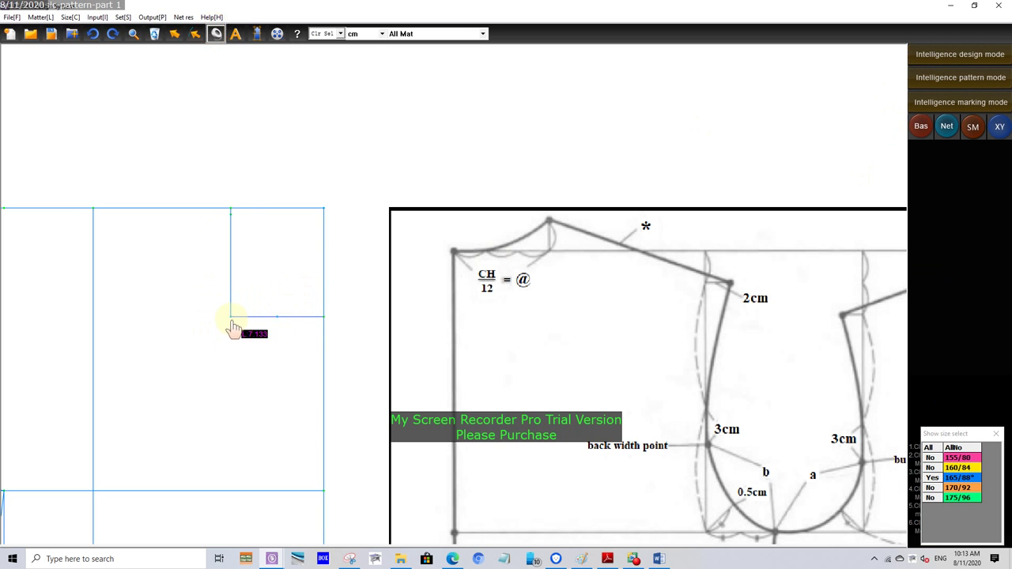
pyautogui.click(230, 317)
pyautogui.click(276, 316)
pyautogui.click(367, 254)
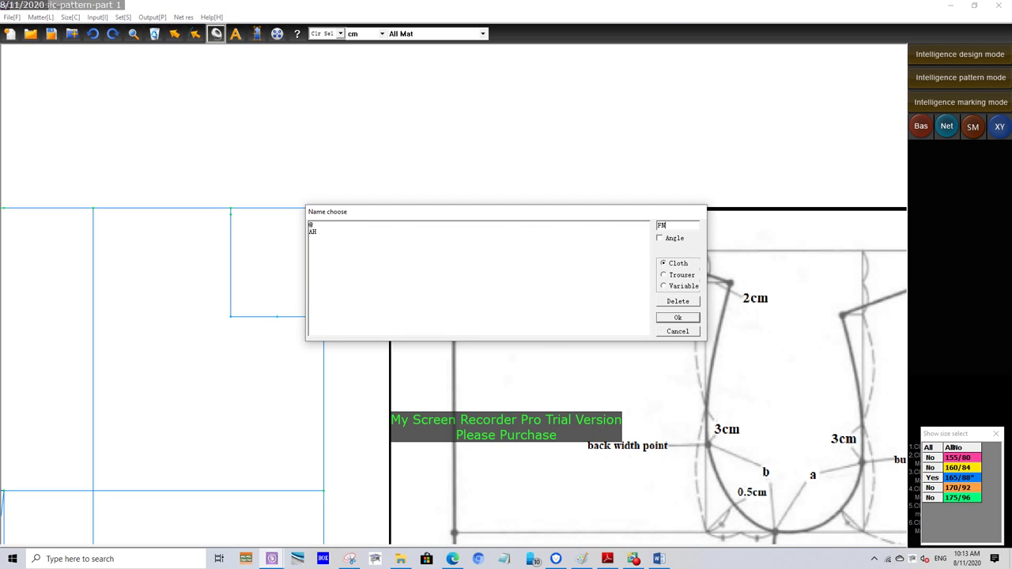
# Save the measured length as variable FN and close the measurement results
pyautogui.click(677, 319)
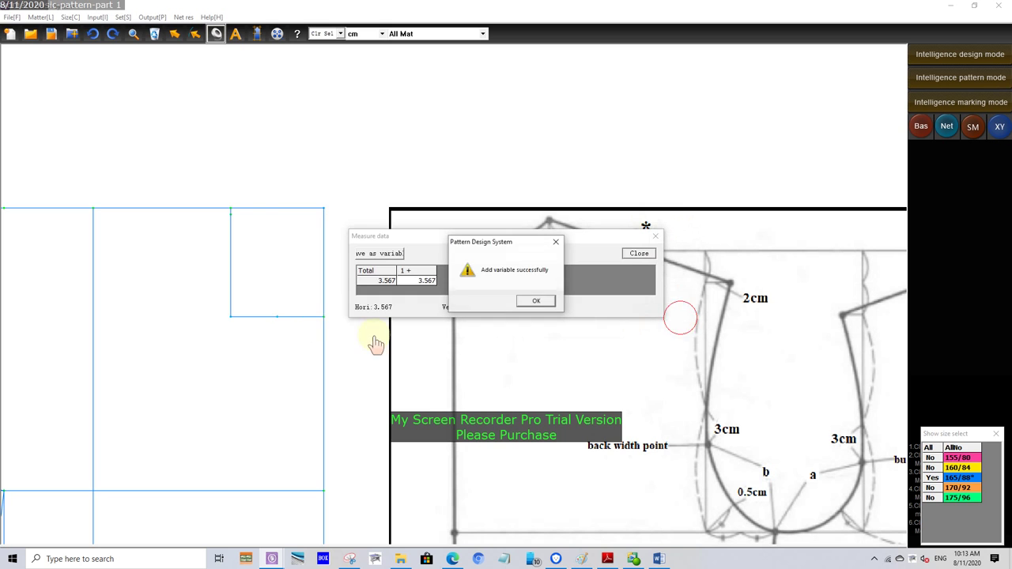
pyautogui.click(535, 301)
pyautogui.click(636, 253)
pyautogui.scroll(2, 219, 308)
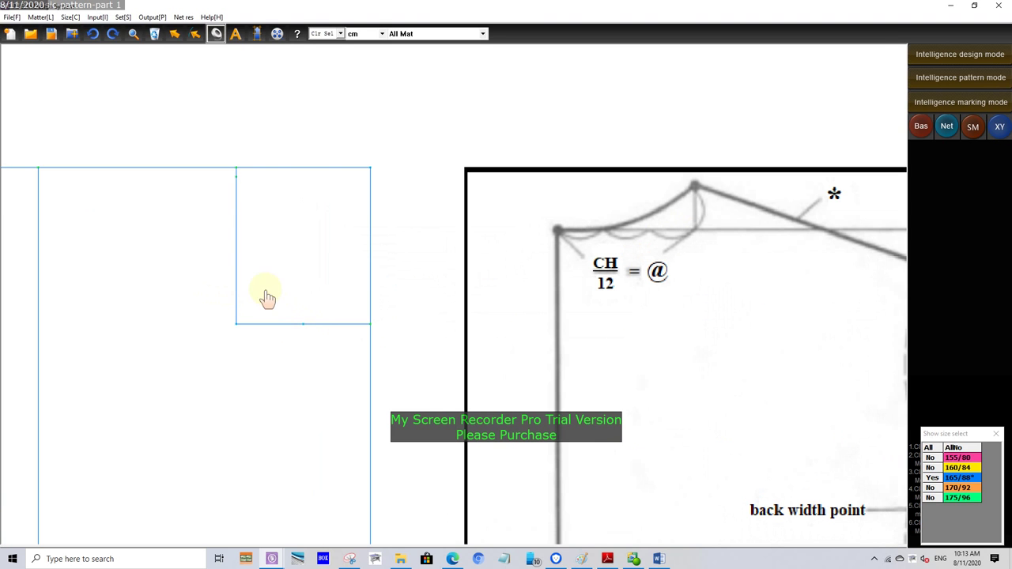
# Draw a diagonal of length FN from the neck box corner
pyautogui.click(935, 55)
pyautogui.click(235, 323)
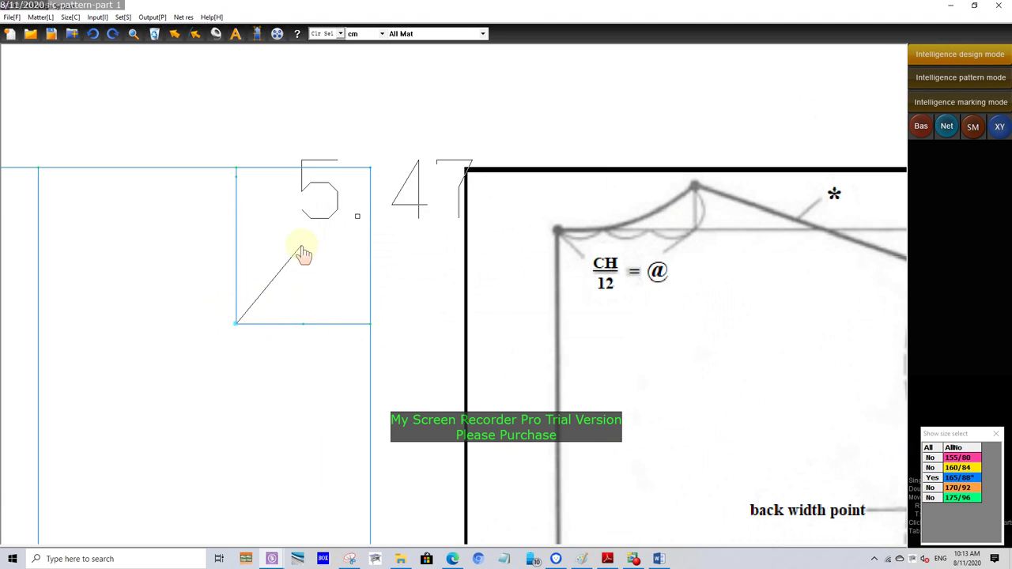
pyautogui.click(293, 272)
pyautogui.click(380, 280)
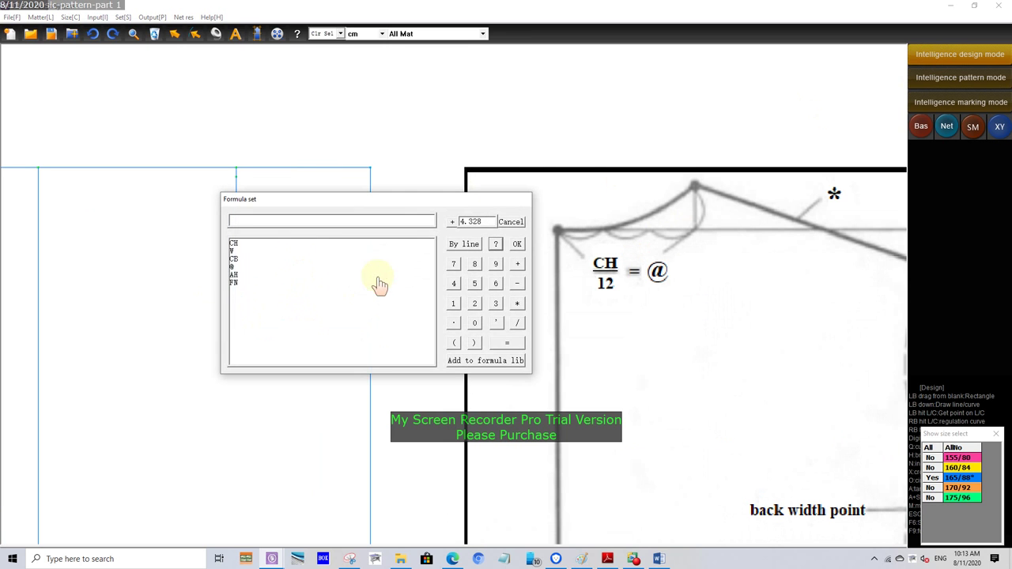
pyautogui.doubleClick(235, 282)
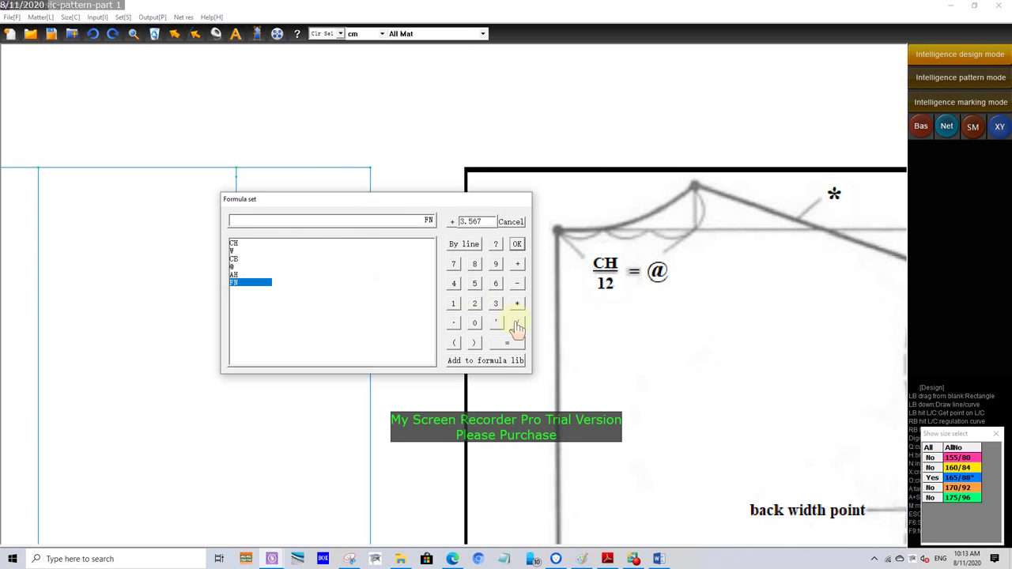
pyautogui.click(516, 245)
# Draw the front neckline curve from the top point through the diagonal's end to the box's bottom corner
pyautogui.scroll(-1, 59, 226)
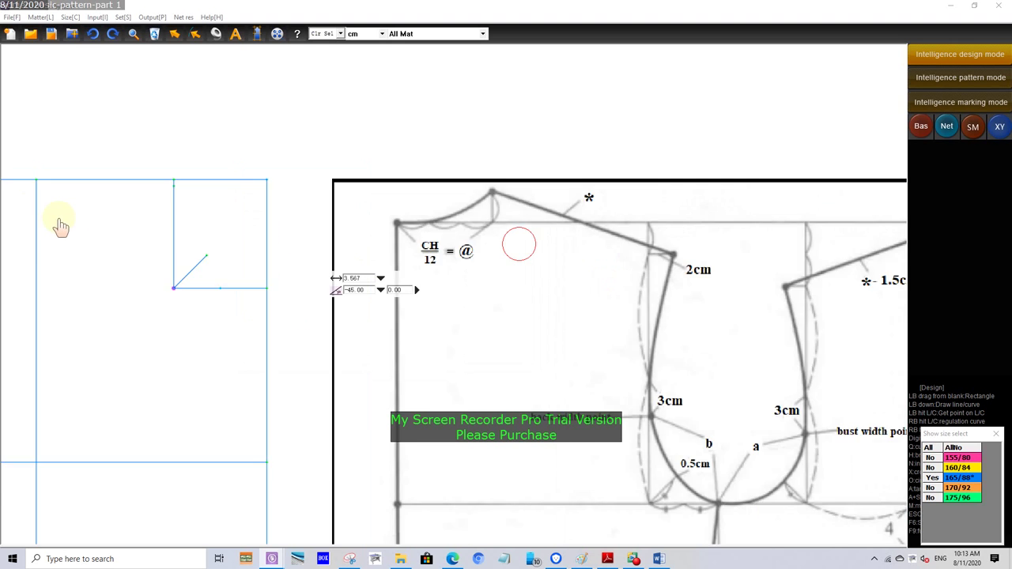
pyautogui.scroll(-1, 113, 238)
pyautogui.scroll(1, 126, 250)
pyautogui.scroll(1, 119, 249)
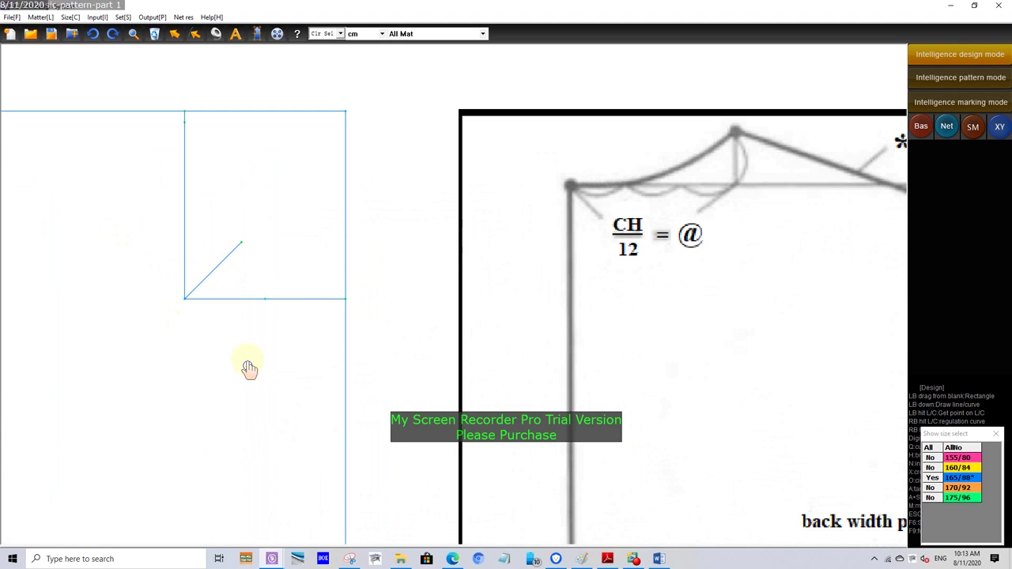
pyautogui.click(185, 123)
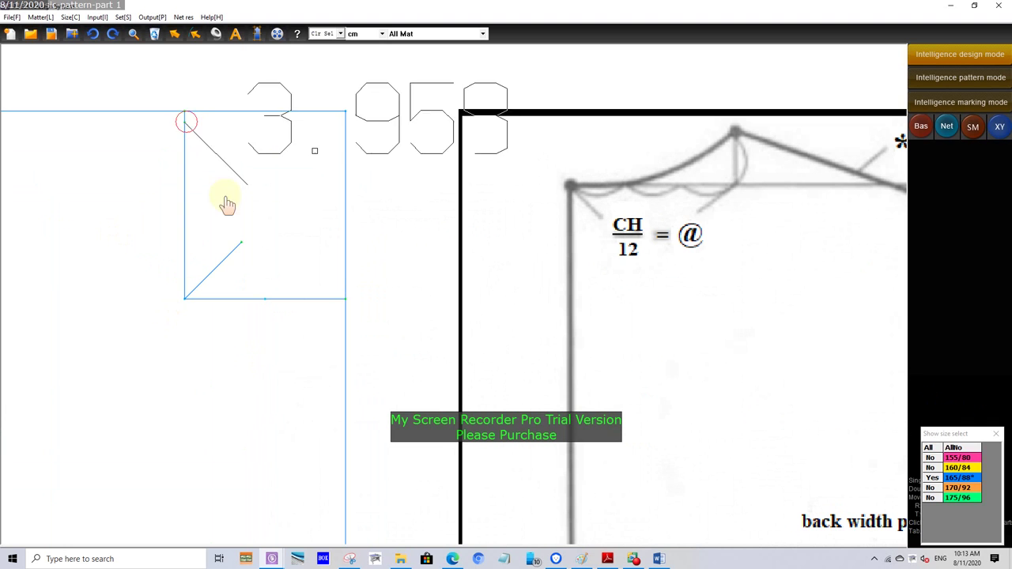
pyautogui.click(241, 241)
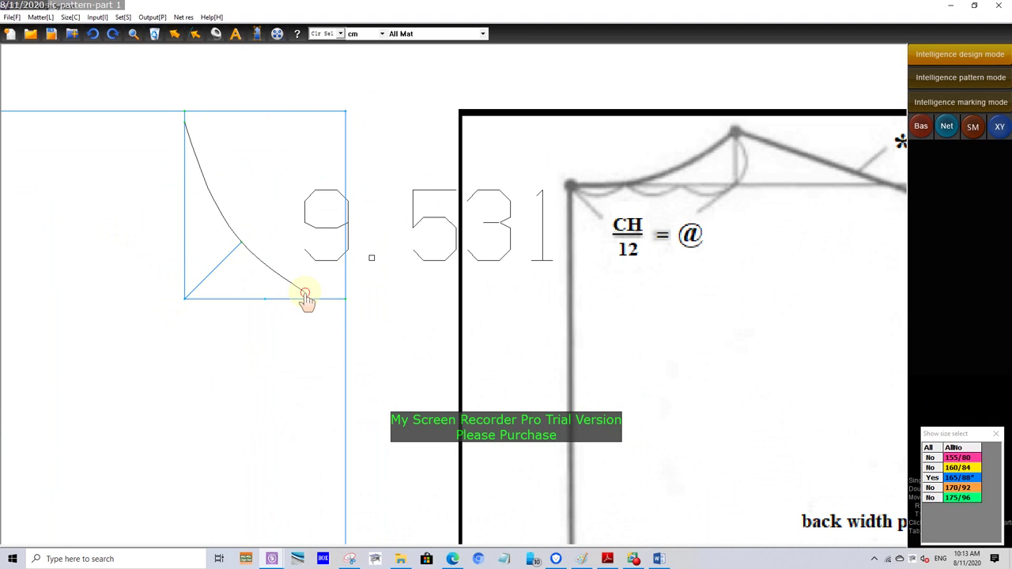
pyautogui.click(345, 298)
pyautogui.rightClick(346, 298)
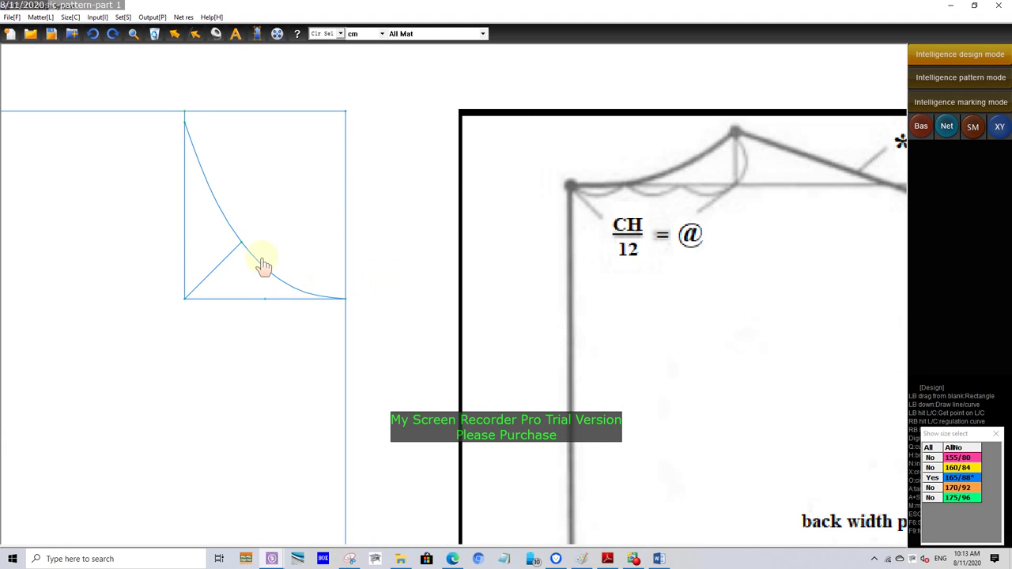
# Reshape the neckline curve so it sits smoothly inside the neck box
pyautogui.scroll(2, 192, 140)
pyautogui.click(189, 163)
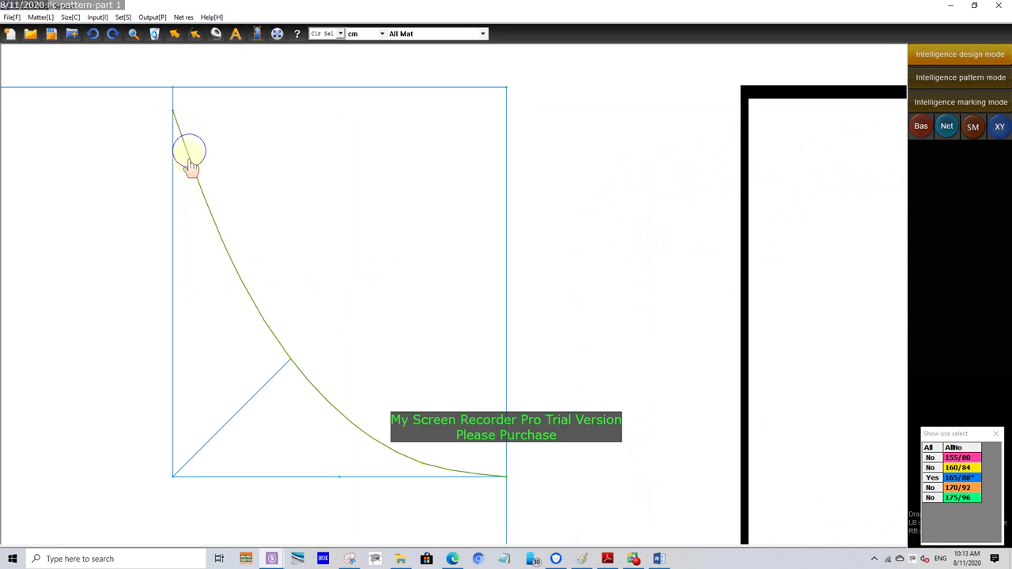
pyautogui.moveTo(190, 164); pyautogui.dragTo(186, 167)
pyautogui.rightClick(208, 133)
pyautogui.scroll(-1, 204, 154)
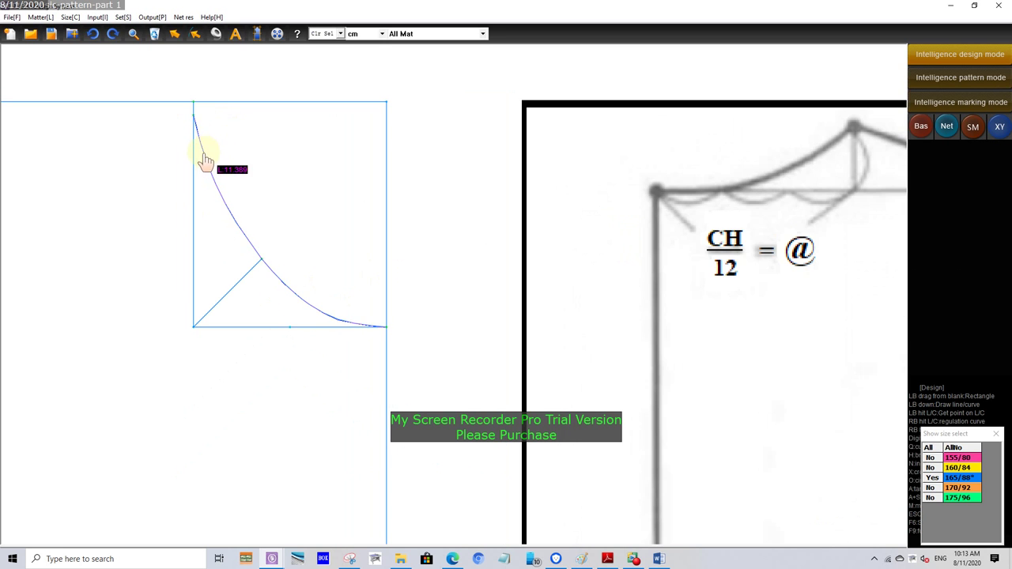
pyautogui.scroll(1, 202, 142)
pyautogui.scroll(1, 202, 134)
pyautogui.scroll(-1, 199, 126)
pyautogui.scroll(-1, 229, 133)
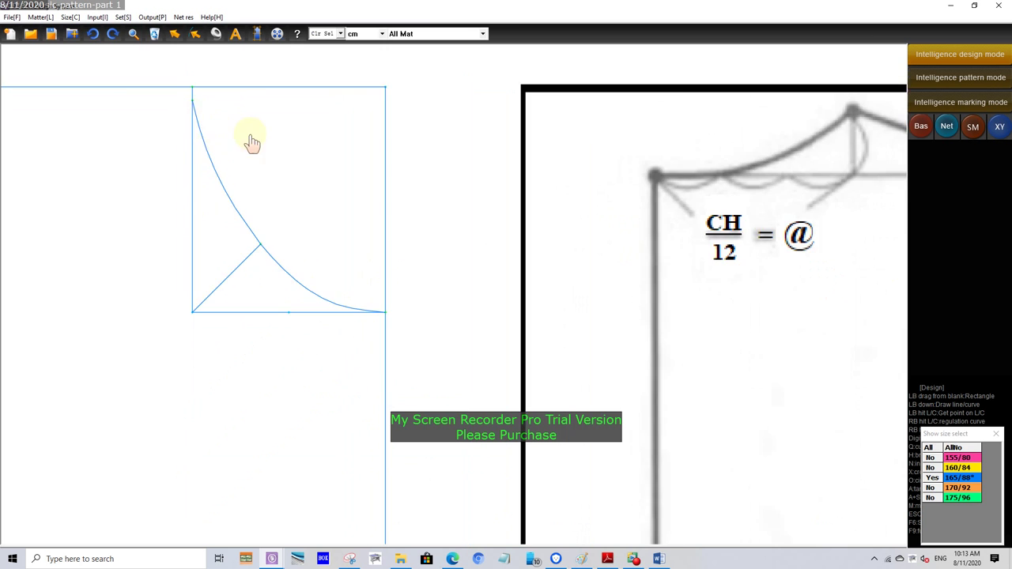
pyautogui.scroll(-1, 158, 146)
pyautogui.scroll(1, 102, 152)
pyautogui.scroll(-1, 276, 198)
pyautogui.scroll(-1, 574, 197)
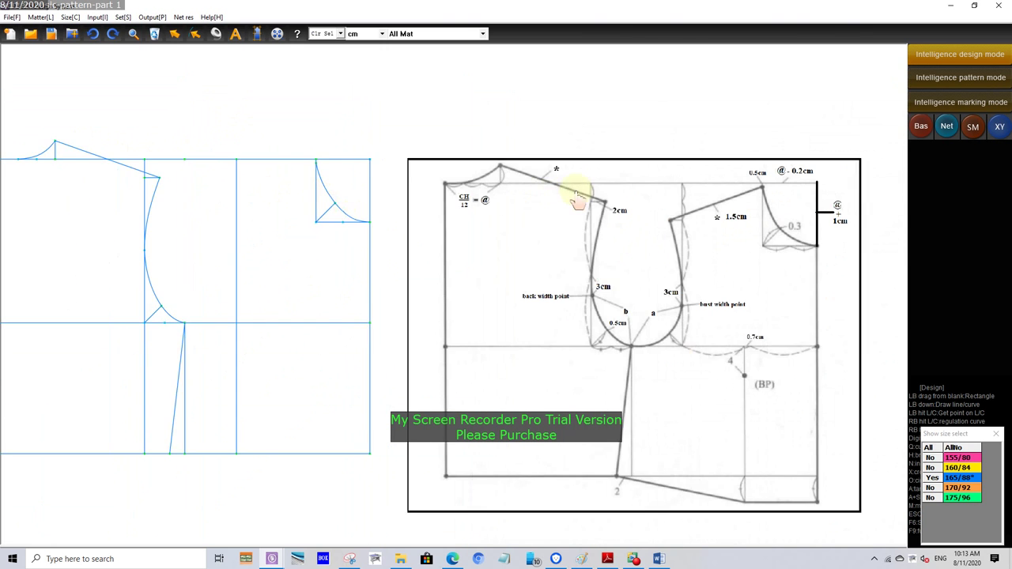
pyautogui.scroll(1, 648, 235)
pyautogui.scroll(-1, 632, 194)
pyautogui.scroll(-1, 553, 269)
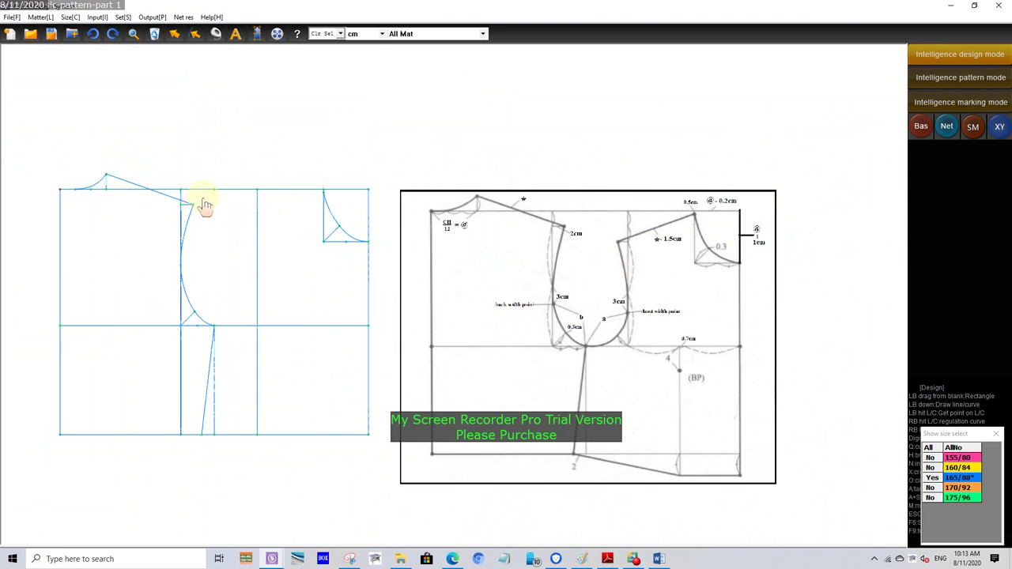
pyautogui.scroll(2, 261, 213)
# Draw a horizontal guide leftward from the vertical line, 2×@ (4.888) below the top edge
pyautogui.click(327, 203)
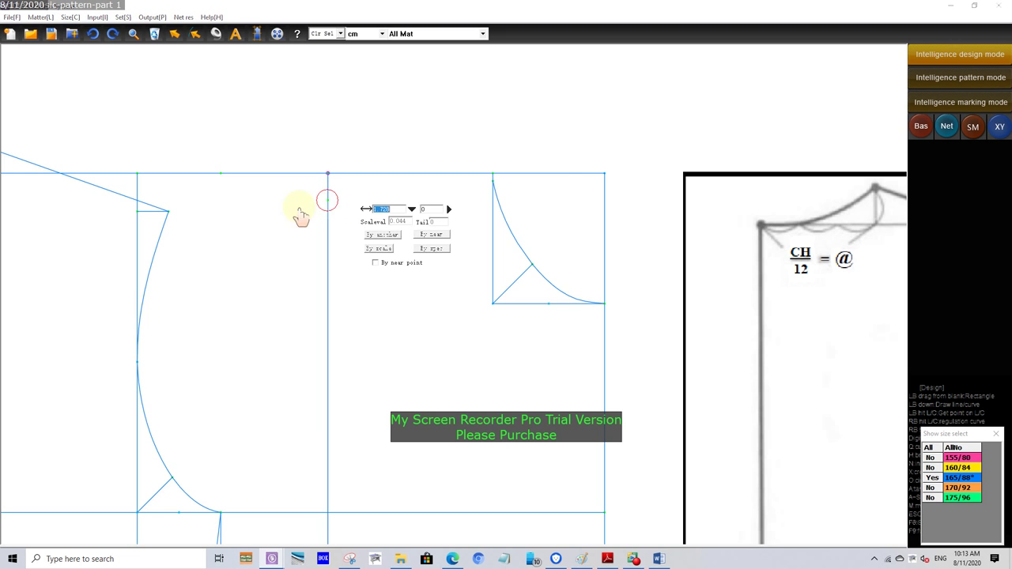
pyautogui.click(411, 209)
pyautogui.click(263, 218)
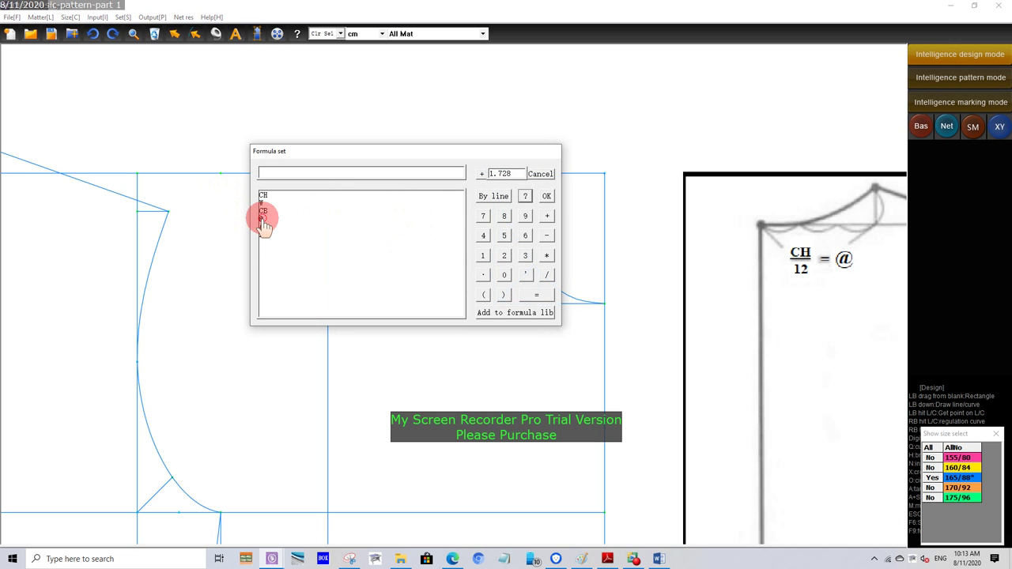
pyautogui.click(505, 255)
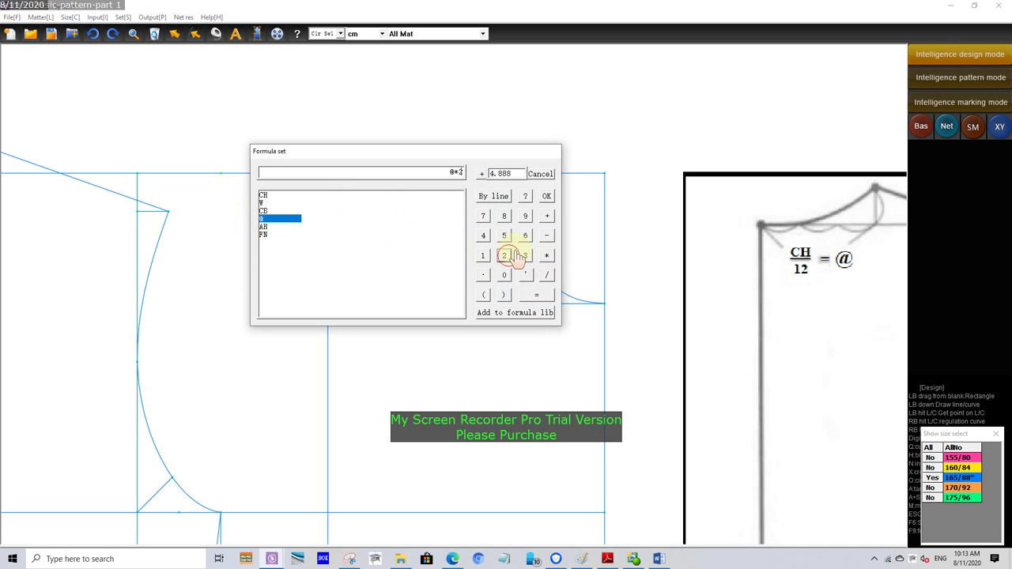
pyautogui.click(547, 198)
pyautogui.scroll(-2, 230, 210)
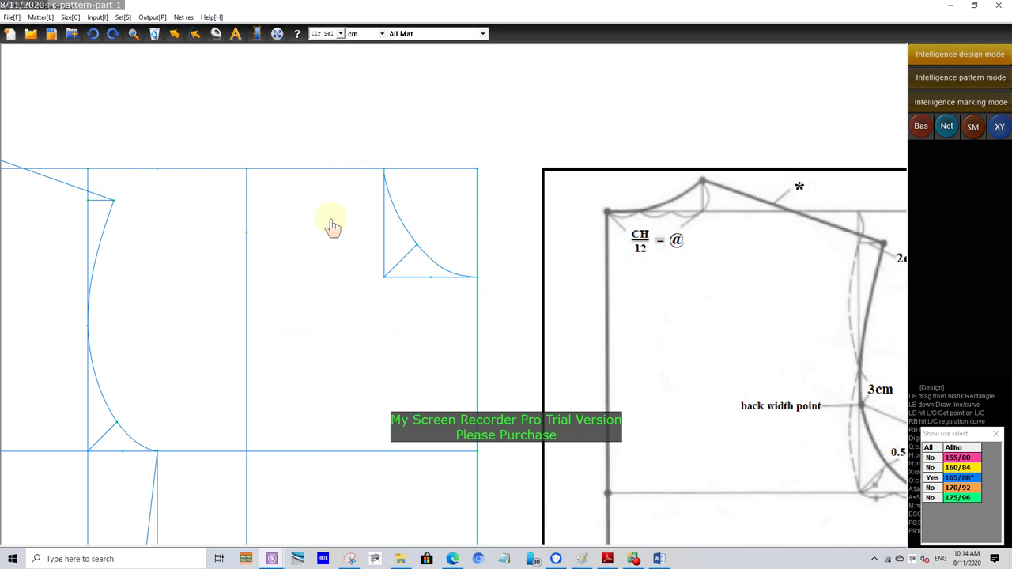
pyautogui.moveTo(248, 232); pyautogui.dragTo(152, 231)
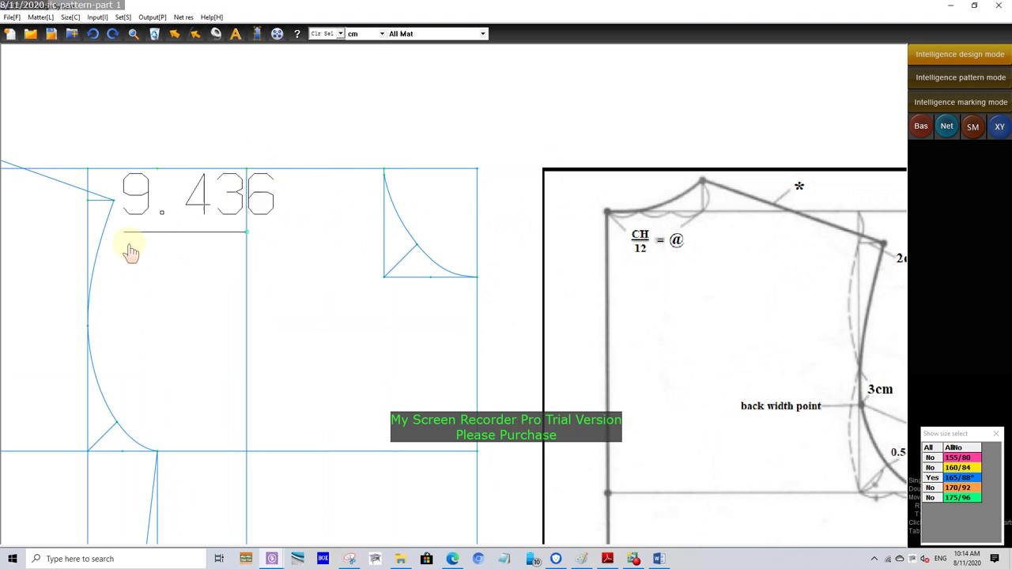
pyautogui.press('Return')
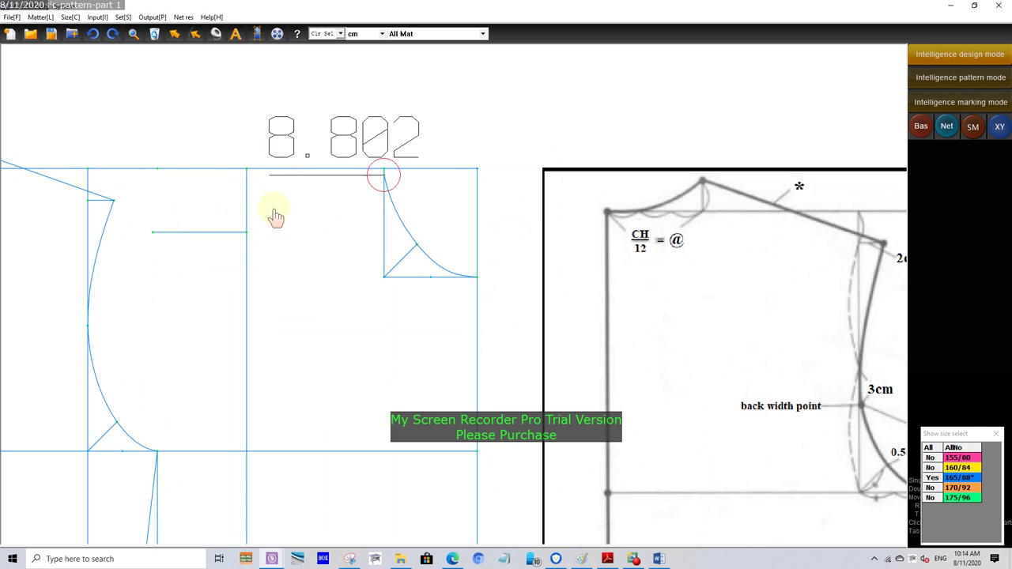
# Try a diagonal line ending on the new horizontal guide, then undo it
pyautogui.click(185, 232)
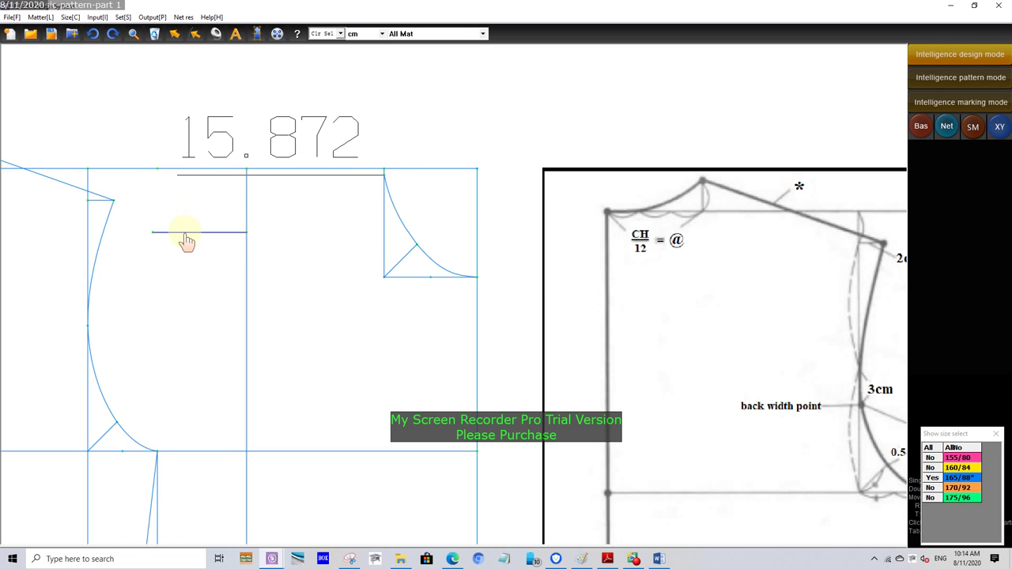
pyautogui.click(185, 235)
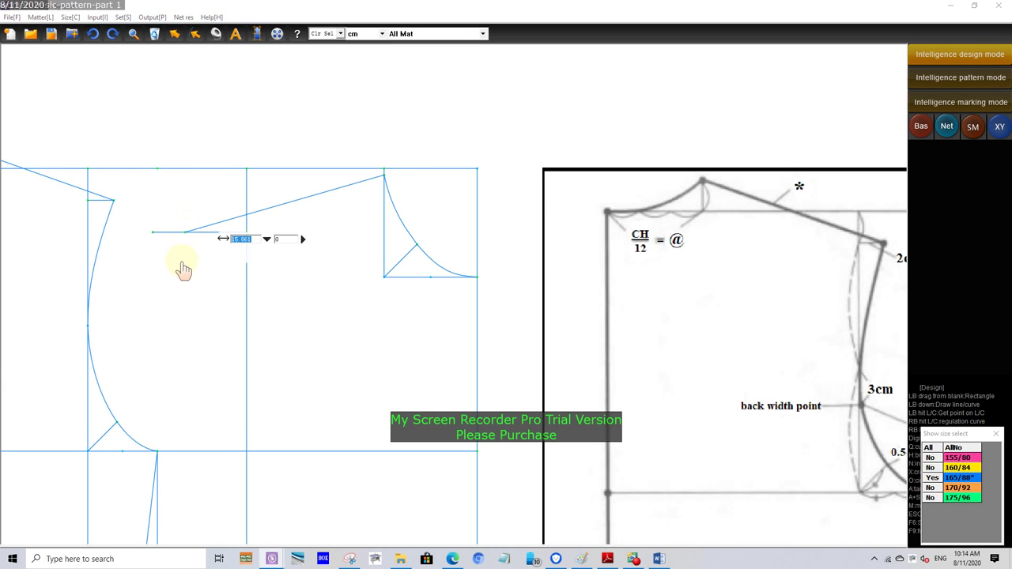
pyautogui.click(93, 33)
pyautogui.scroll(-3, 149, 232)
pyautogui.scroll(1, 99, 198)
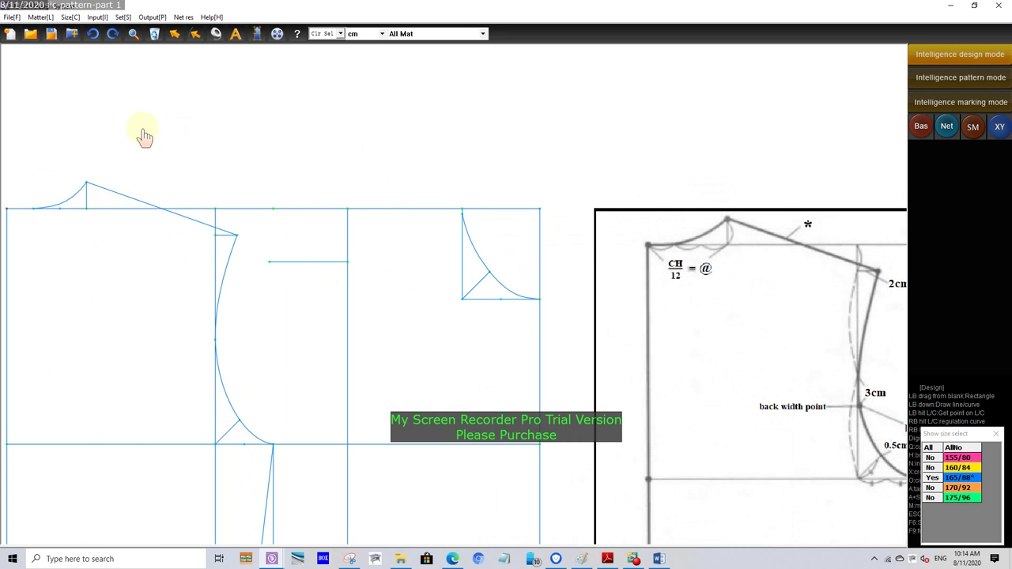
# Measure the back shoulder line and save it as variable BSL
pyautogui.click(216, 33)
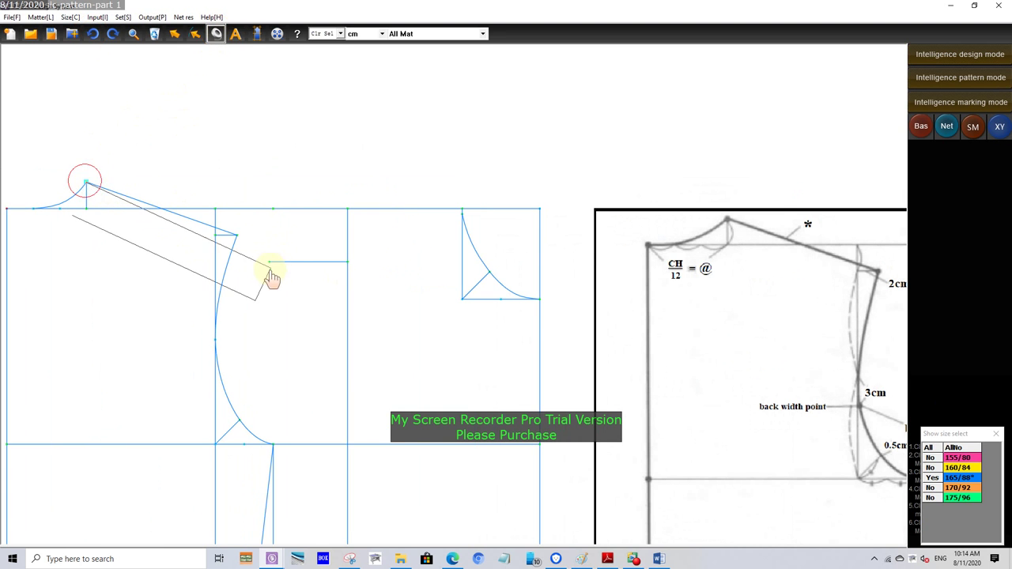
pyautogui.moveTo(87, 190); pyautogui.dragTo(236, 243)
pyautogui.click(236, 244)
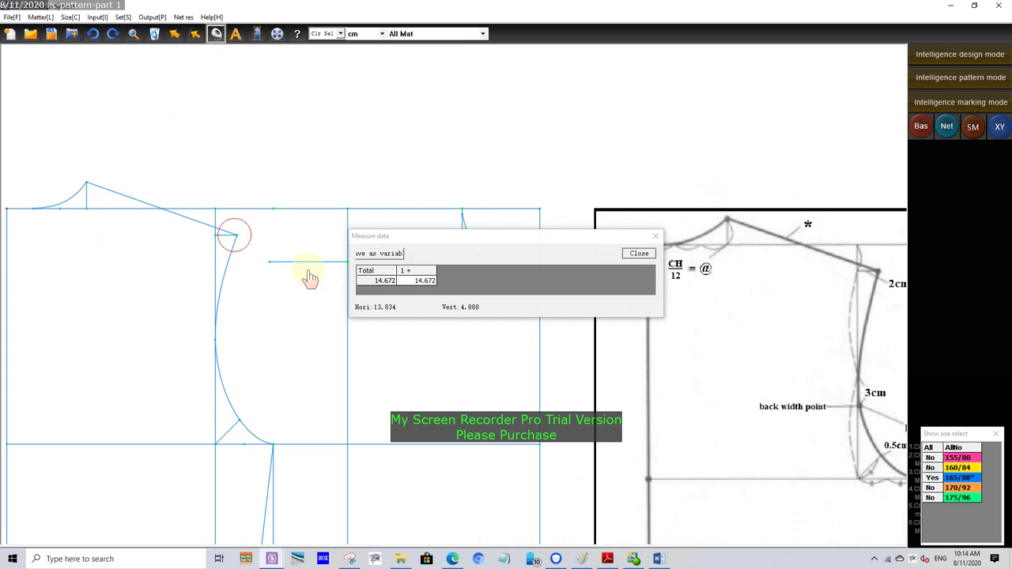
pyautogui.click(379, 252)
pyautogui.write('BSL')
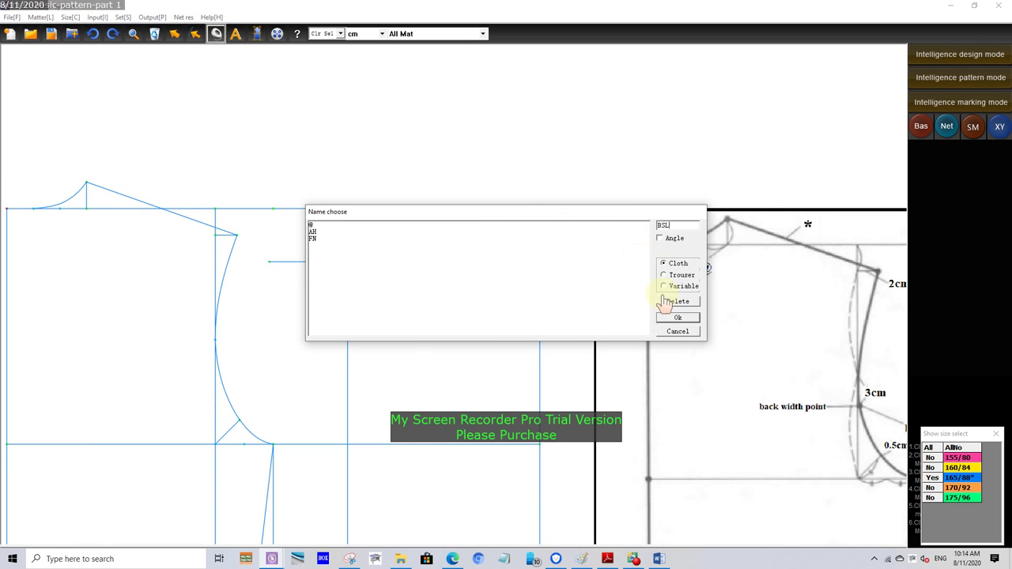
pyautogui.click(678, 317)
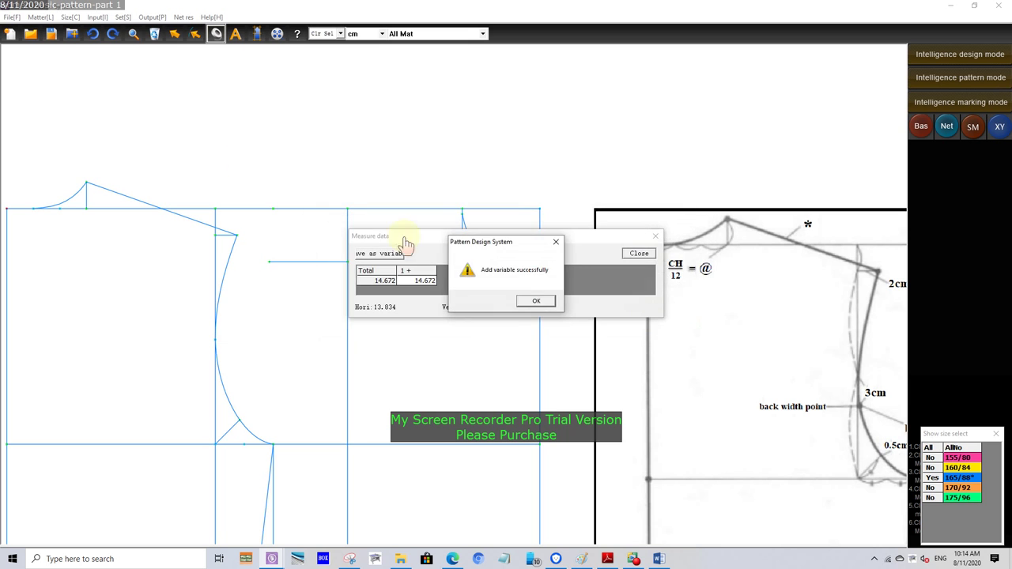
pyautogui.click(536, 301)
pyautogui.click(638, 253)
pyautogui.scroll(-2, 350, 219)
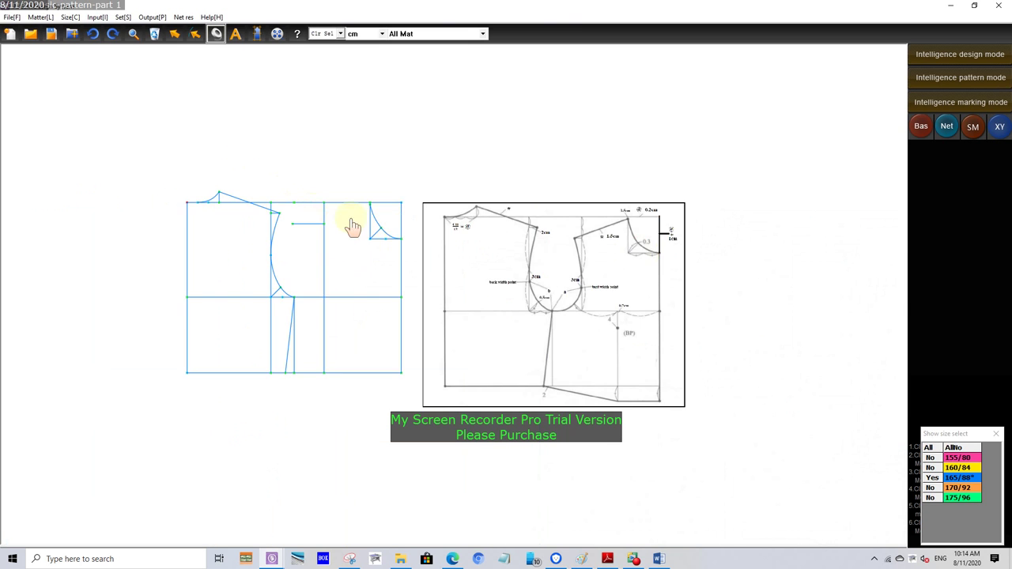
pyautogui.scroll(2, 378, 196)
# Draw the front shoulder line from the neckline top to the horizontal guide, length BSL−1.5 (13.172)
pyautogui.click(926, 52)
pyautogui.scroll(1, 300, 251)
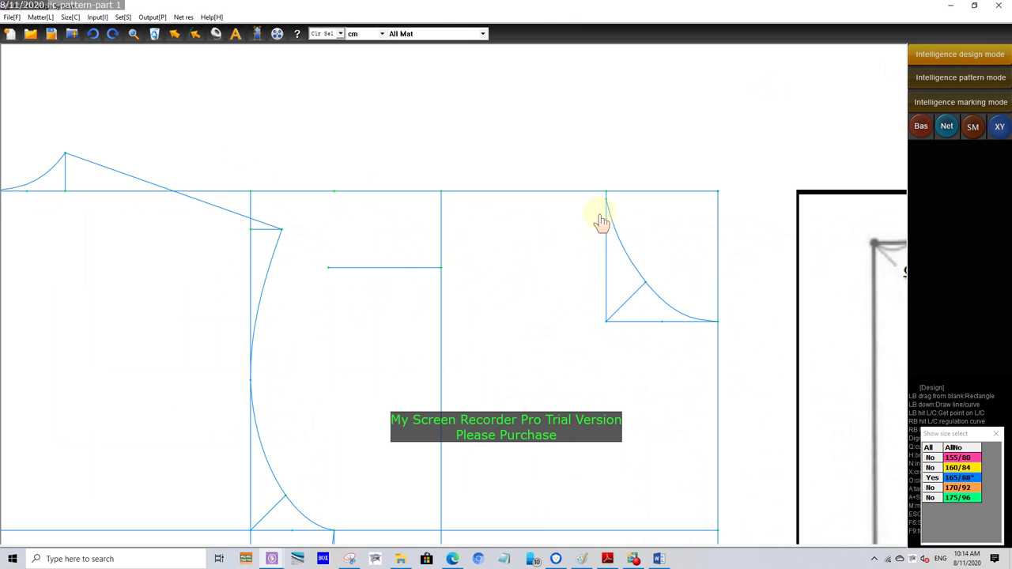
pyautogui.click(606, 199)
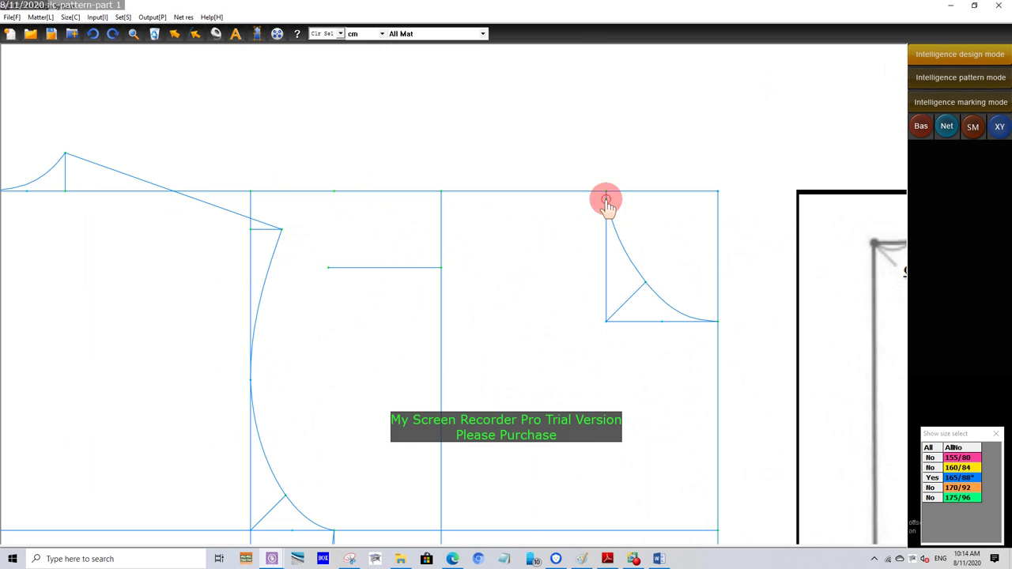
pyautogui.click(95, 36)
pyautogui.click(606, 201)
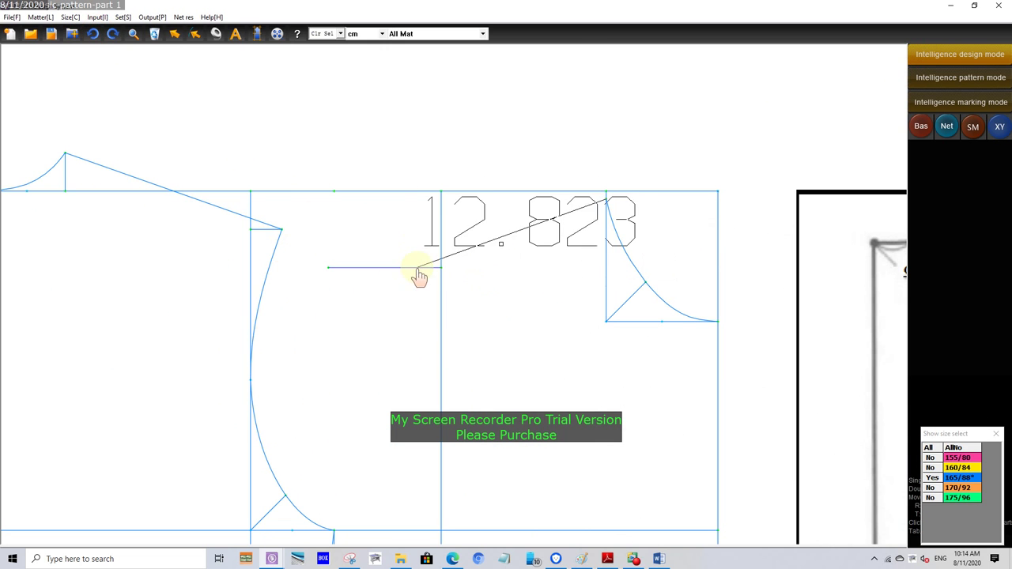
pyautogui.click(345, 269)
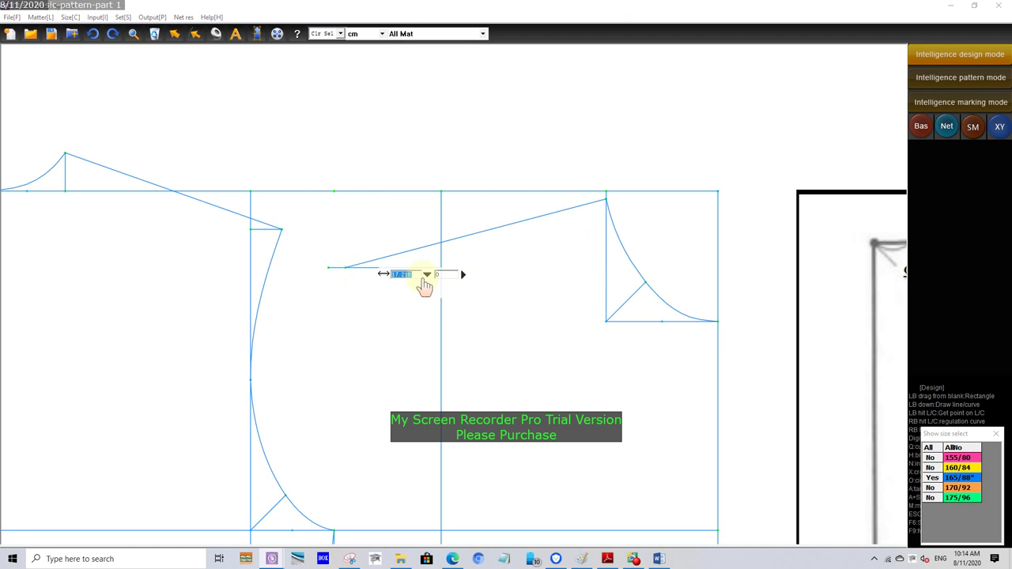
pyautogui.click(426, 275)
pyautogui.doubleClick(288, 290)
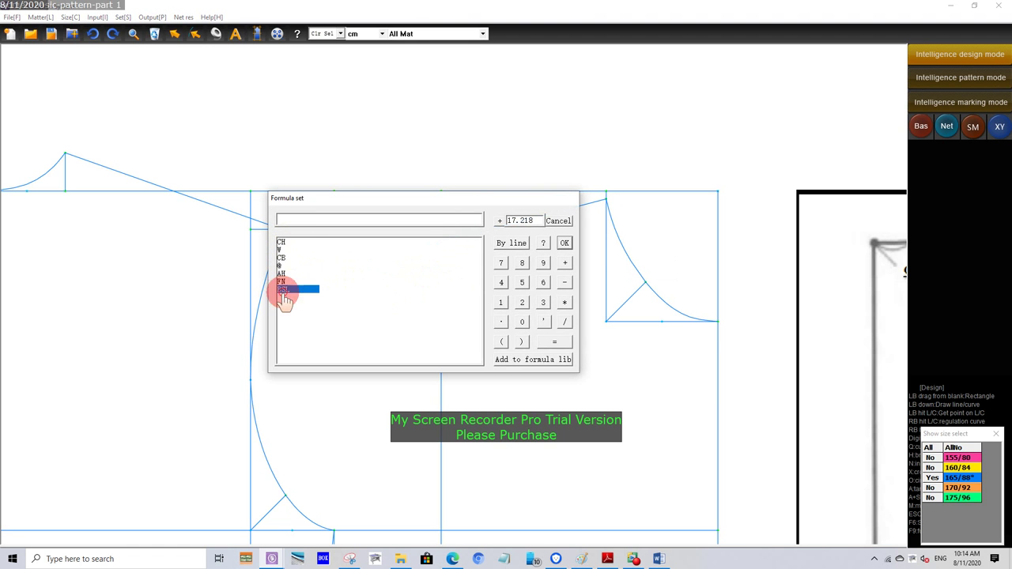
pyautogui.click(565, 285)
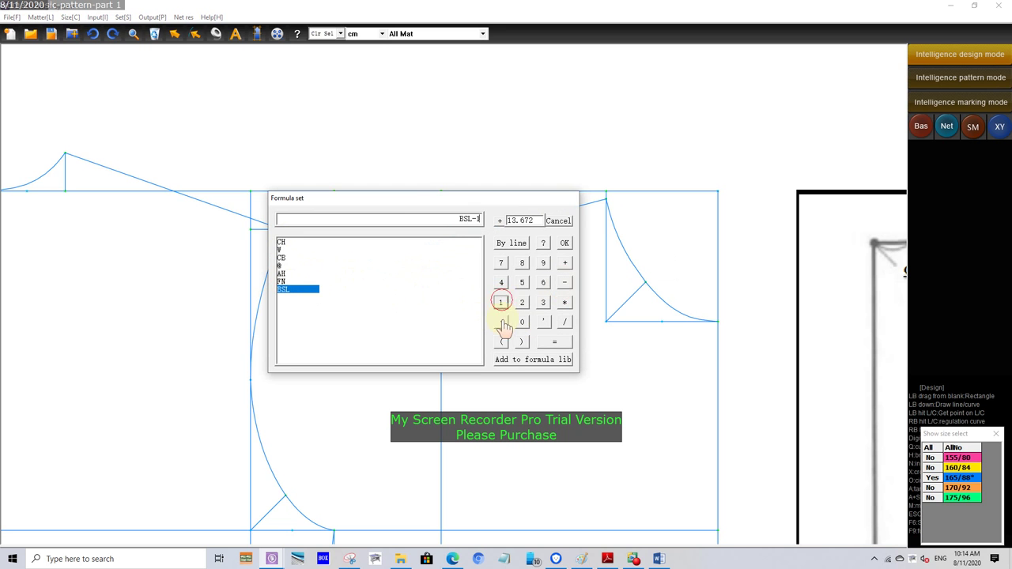
pyautogui.click(502, 321)
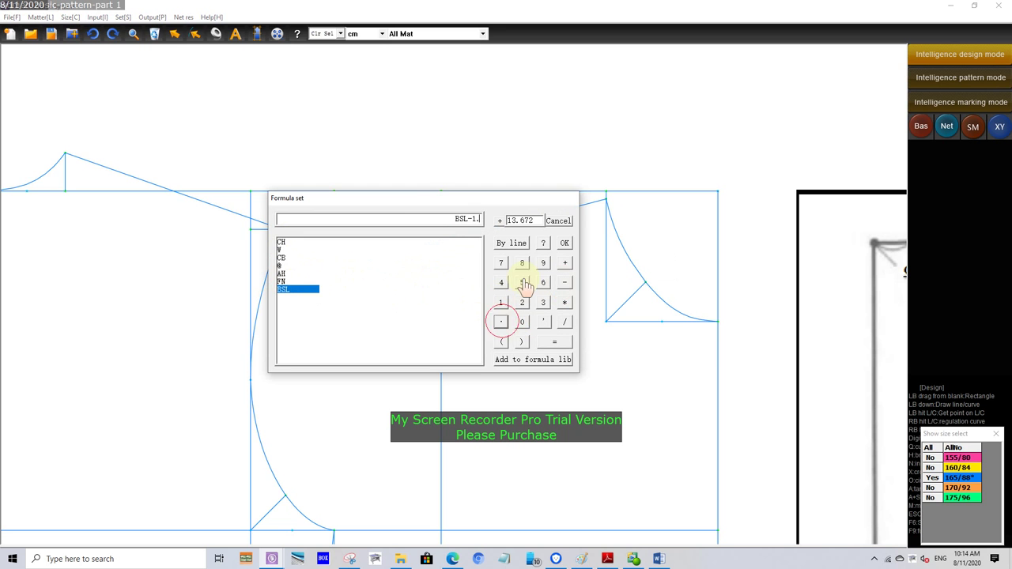
pyautogui.click(565, 244)
pyautogui.scroll(2, 475, 276)
pyautogui.scroll(-1, 316, 205)
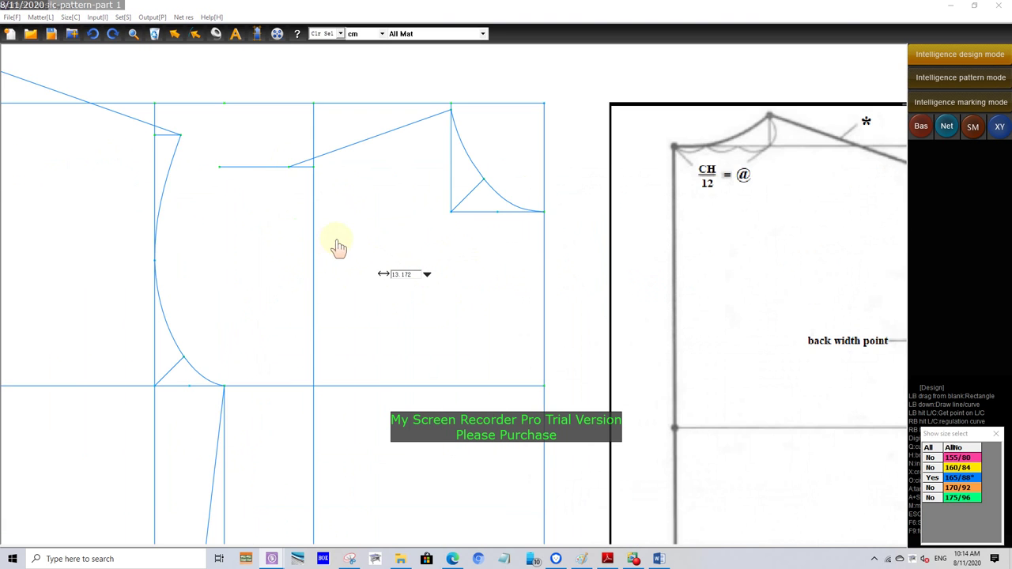
pyautogui.click(373, 234)
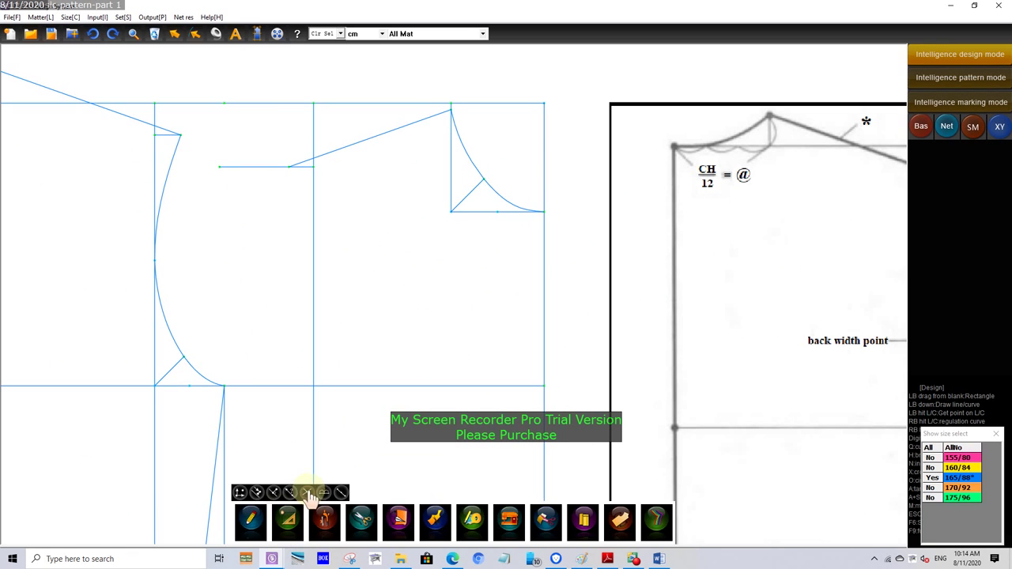
# Divide the vertical guideline into 2 parts to mark its midpoint
pyautogui.click(323, 483)
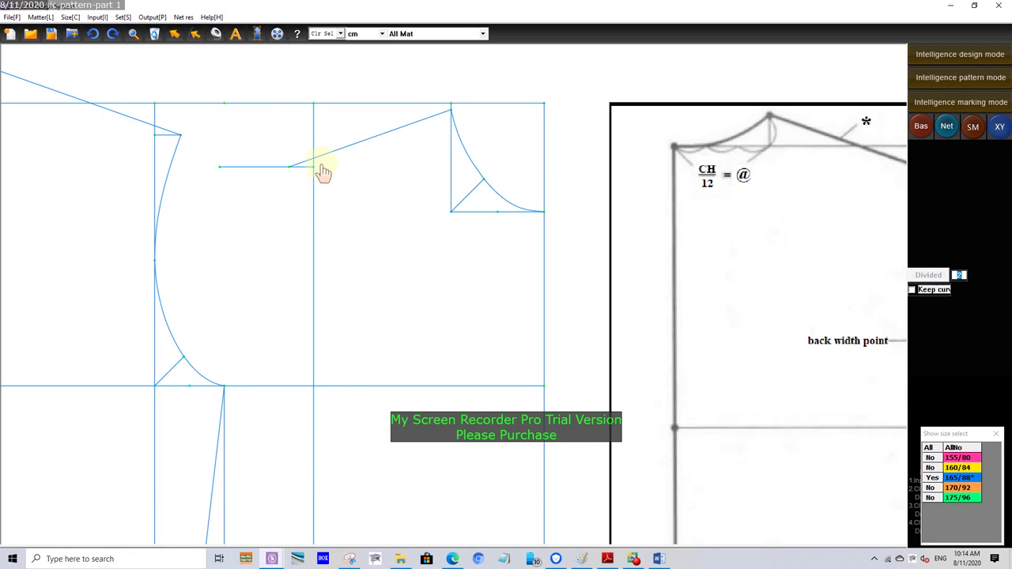
pyautogui.click(314, 385)
pyautogui.scroll(-2, 237, 351)
pyautogui.scroll(3, 233, 350)
# Draw a 2.667 diagonal guide at the front armhole corner using the AH length
pyautogui.scroll(-2, 233, 350)
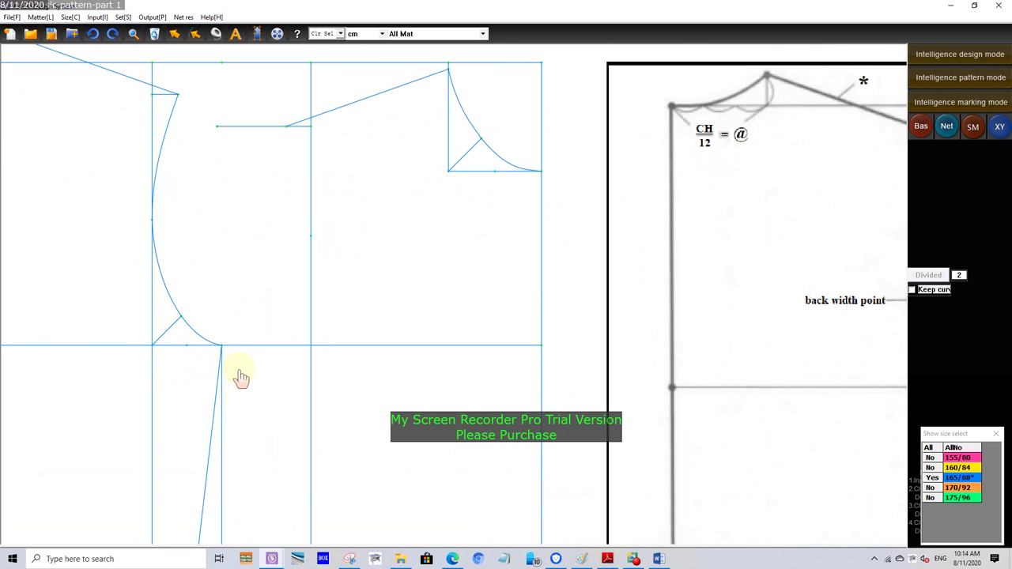
pyautogui.scroll(2, 237, 372)
pyautogui.click(941, 54)
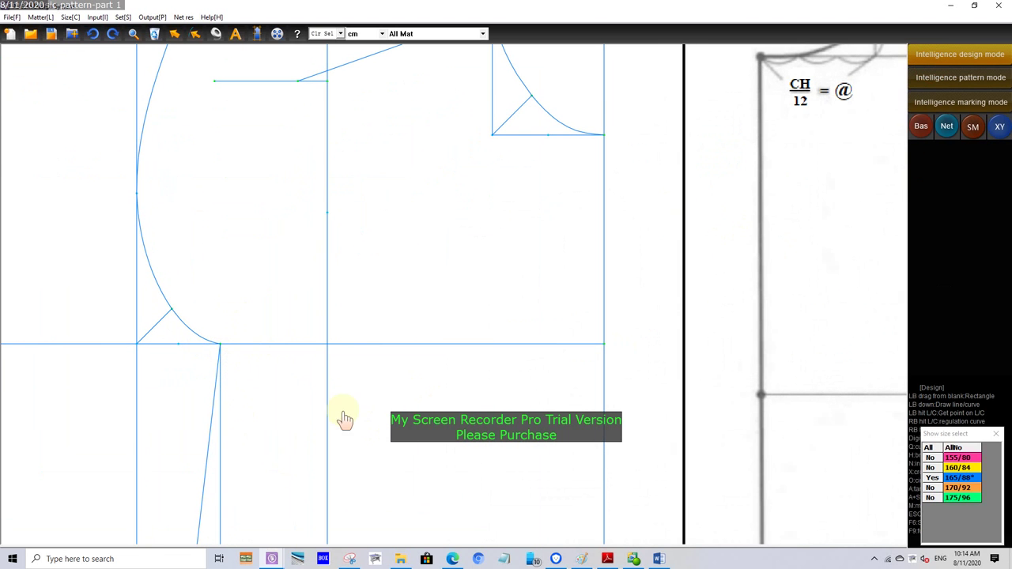
pyautogui.click(328, 344)
pyautogui.write('6.379')
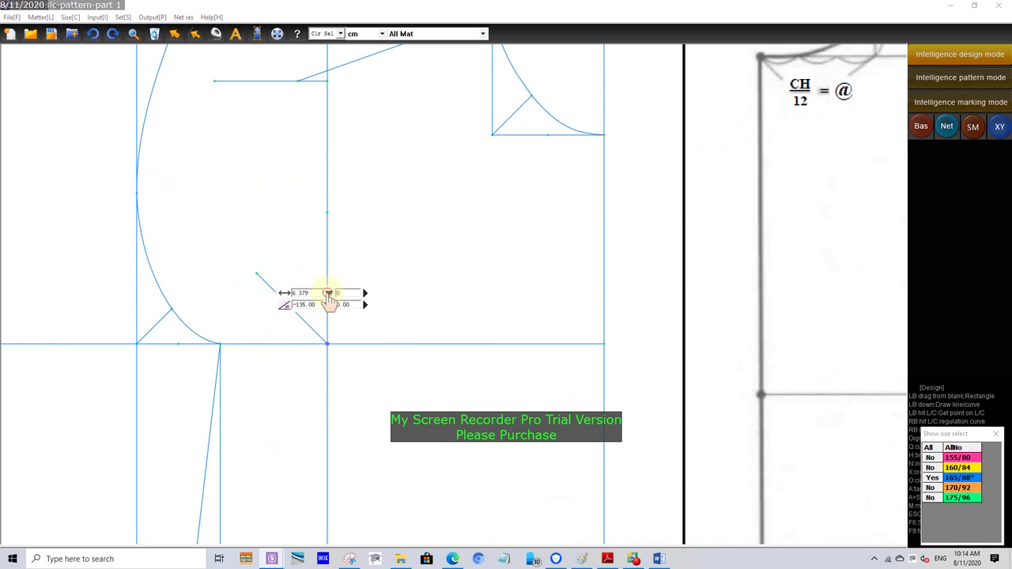
pyautogui.click(328, 295)
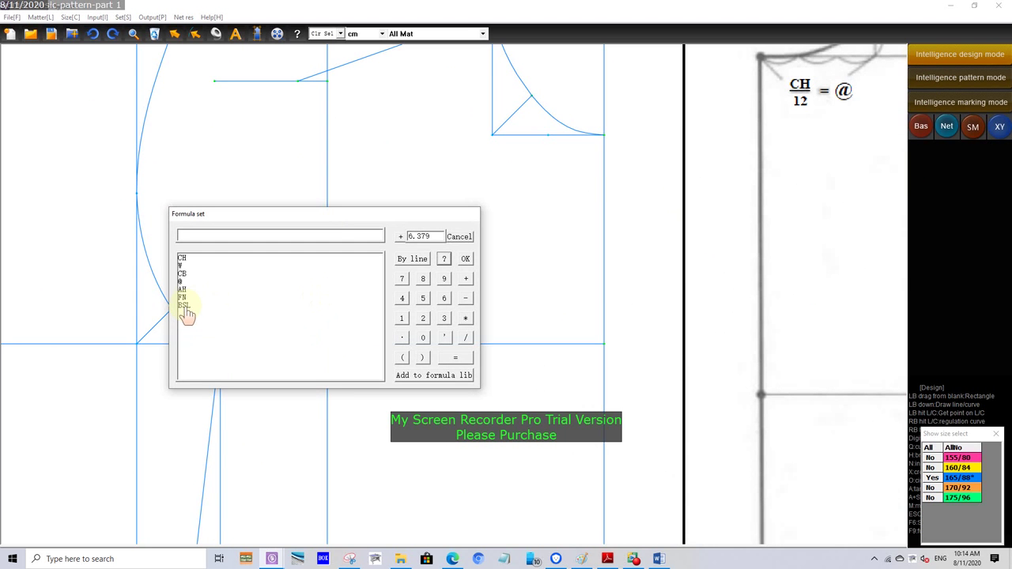
pyautogui.doubleClick(188, 291)
pyautogui.click(465, 259)
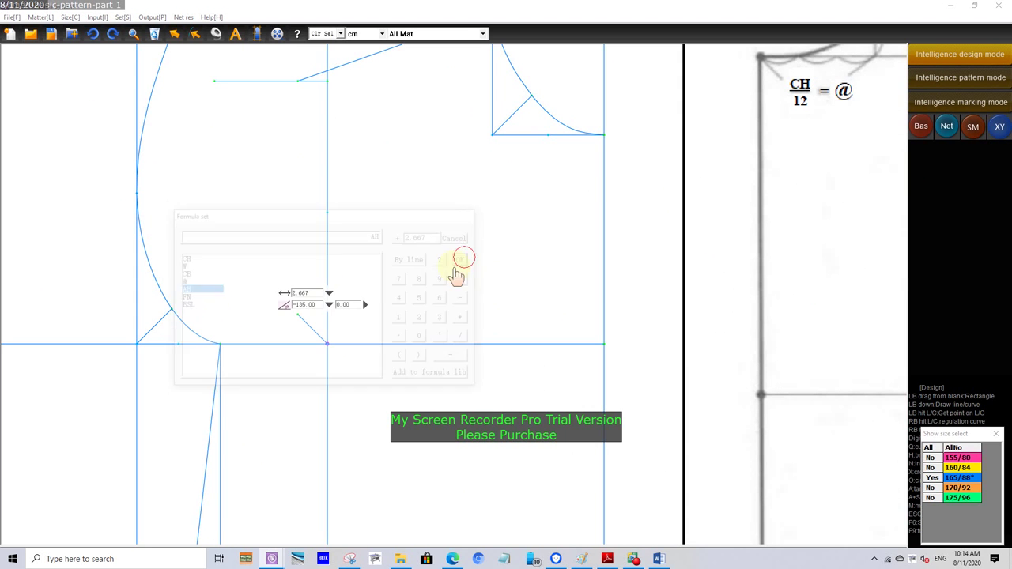
# Draw the front armhole curve from the shoulder tip through the guideline midpoint to the bust-line corner
pyautogui.click(297, 81)
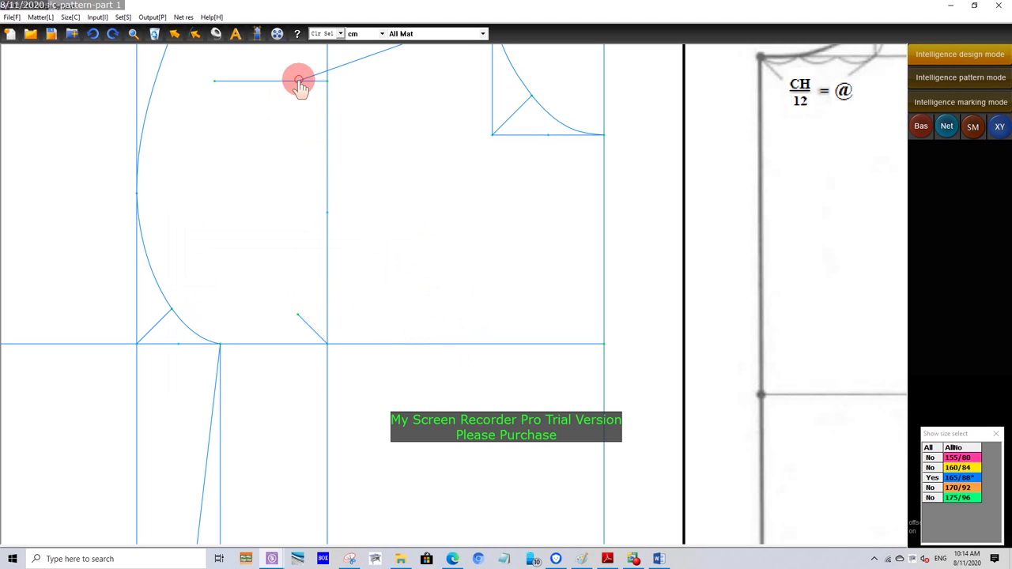
pyautogui.click(327, 212)
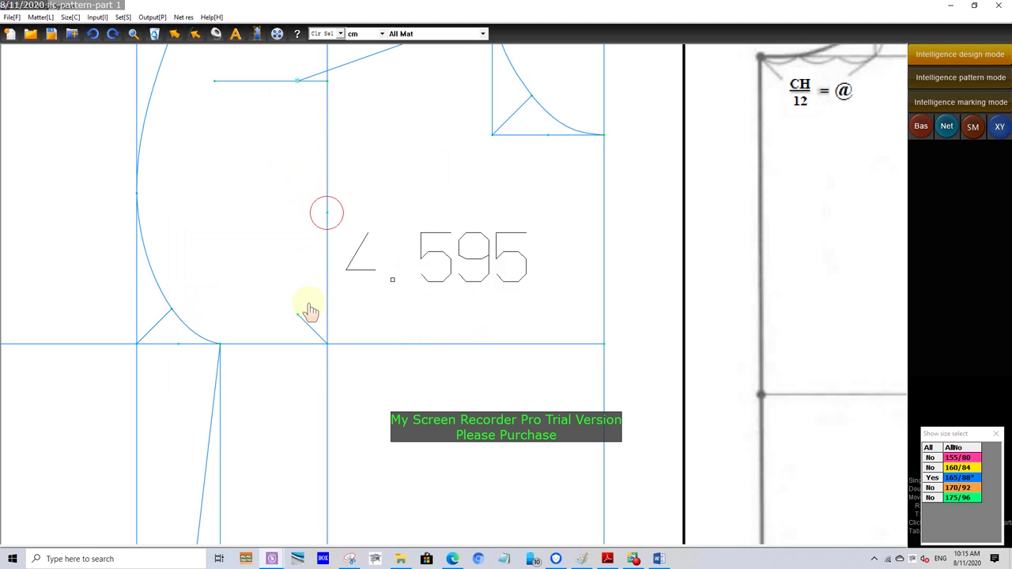
pyautogui.scroll(3, 255, 346)
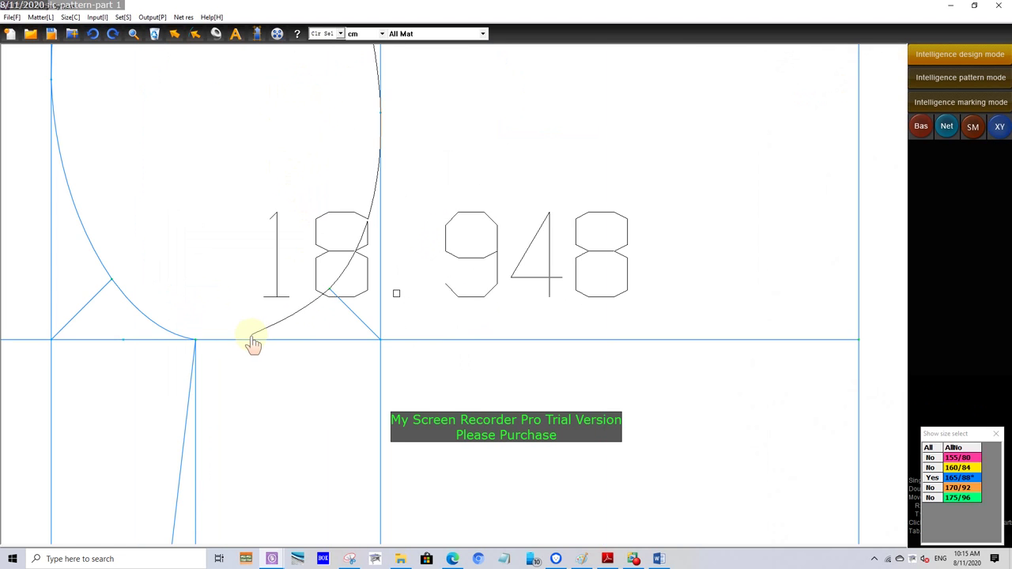
pyautogui.scroll(2, 197, 348)
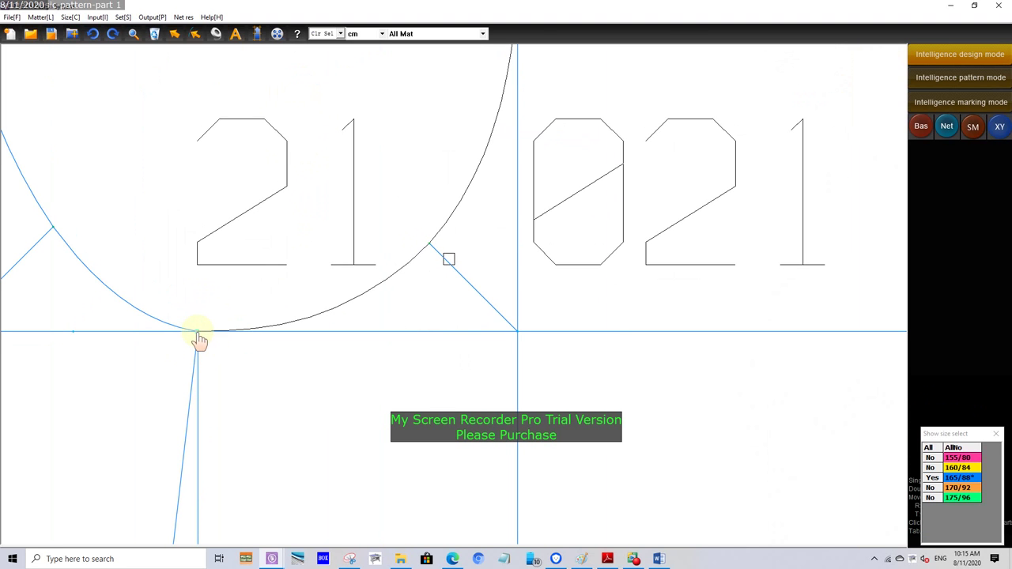
pyautogui.click(198, 338)
pyautogui.rightClick(237, 249)
pyautogui.scroll(-2, 281, 392)
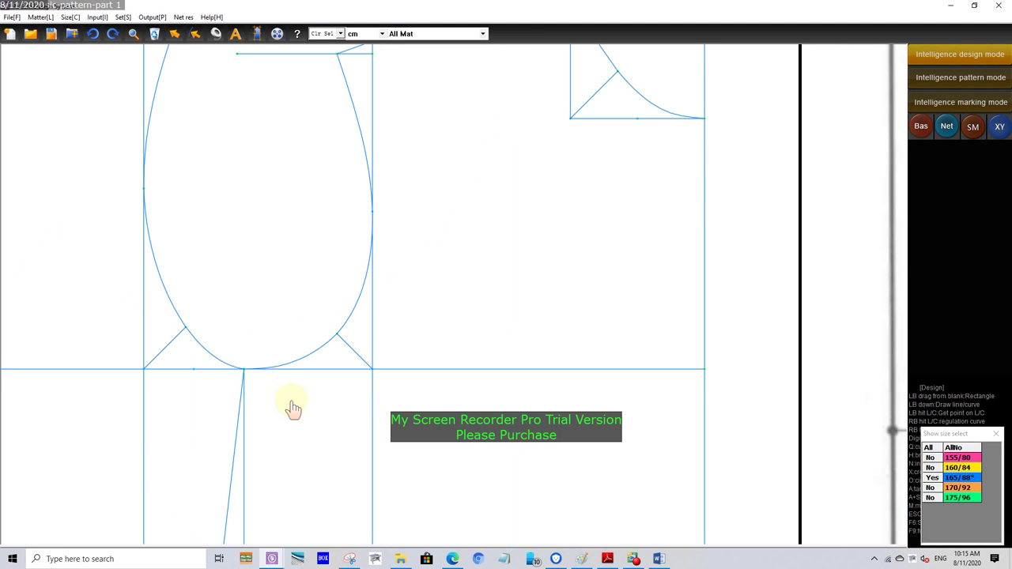
# Add a point to reshape the front armhole curve near the shoulder tip
pyautogui.scroll(-1, 293, 407)
pyautogui.scroll(2, 318, 152)
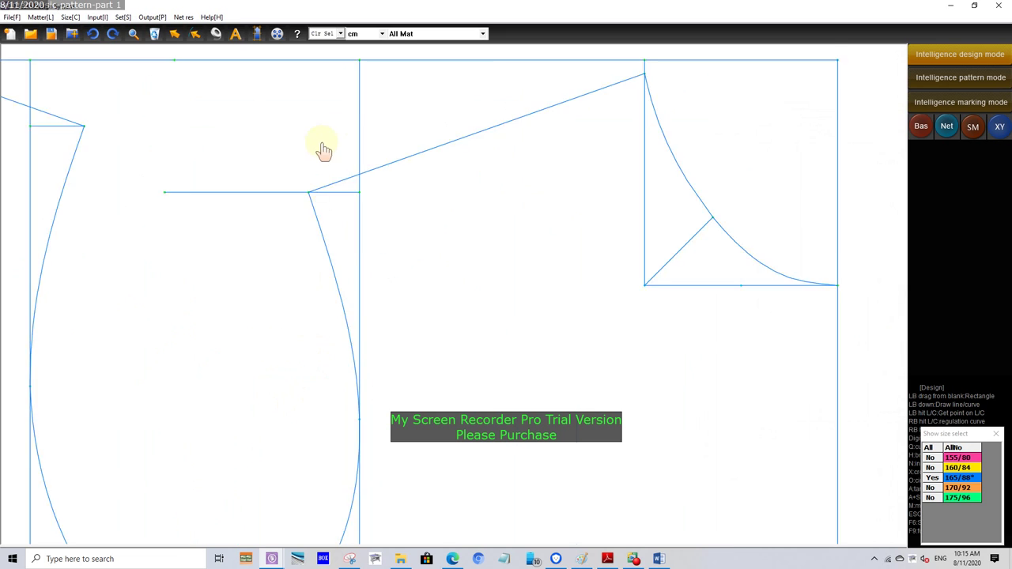
pyautogui.scroll(1, 321, 158)
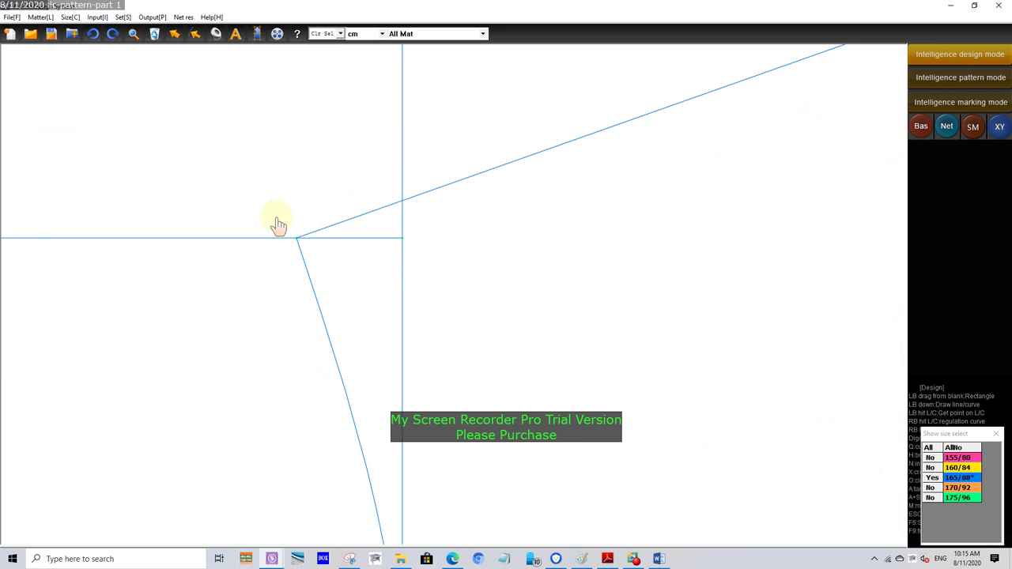
pyautogui.click(324, 318)
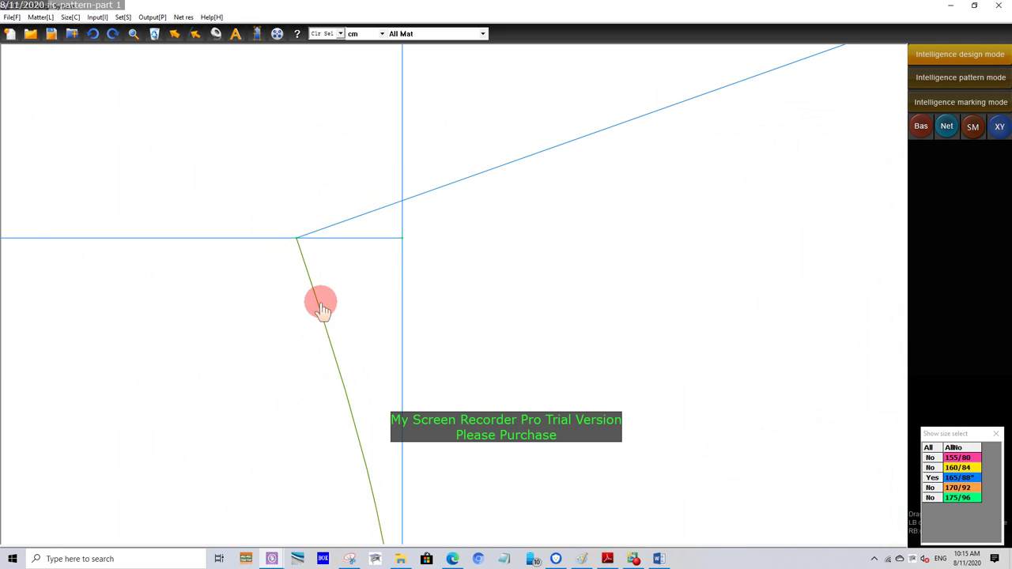
pyautogui.click(323, 309)
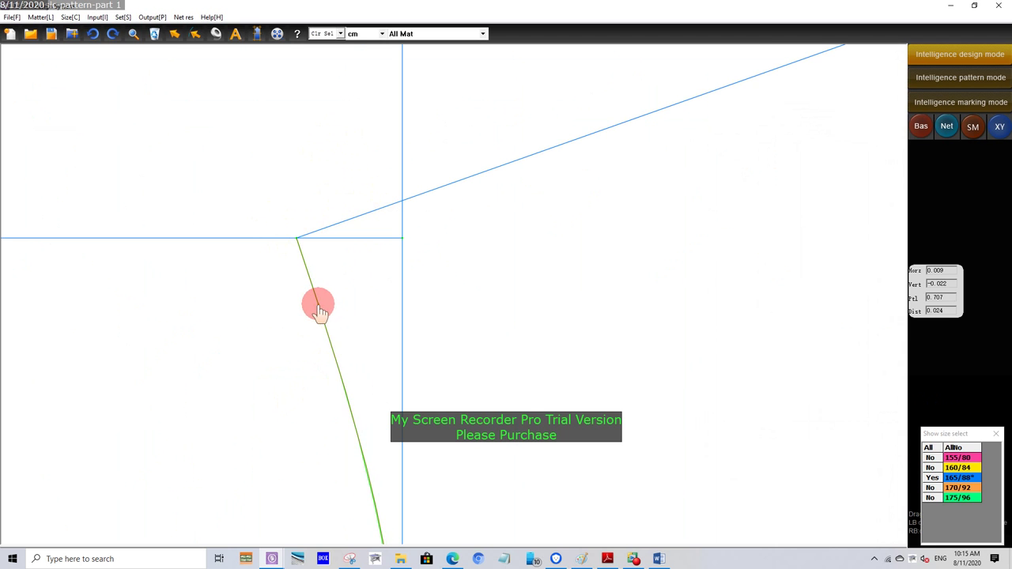
pyautogui.rightClick(323, 309)
pyautogui.scroll(-1, 248, 174)
pyautogui.scroll(-1, 250, 174)
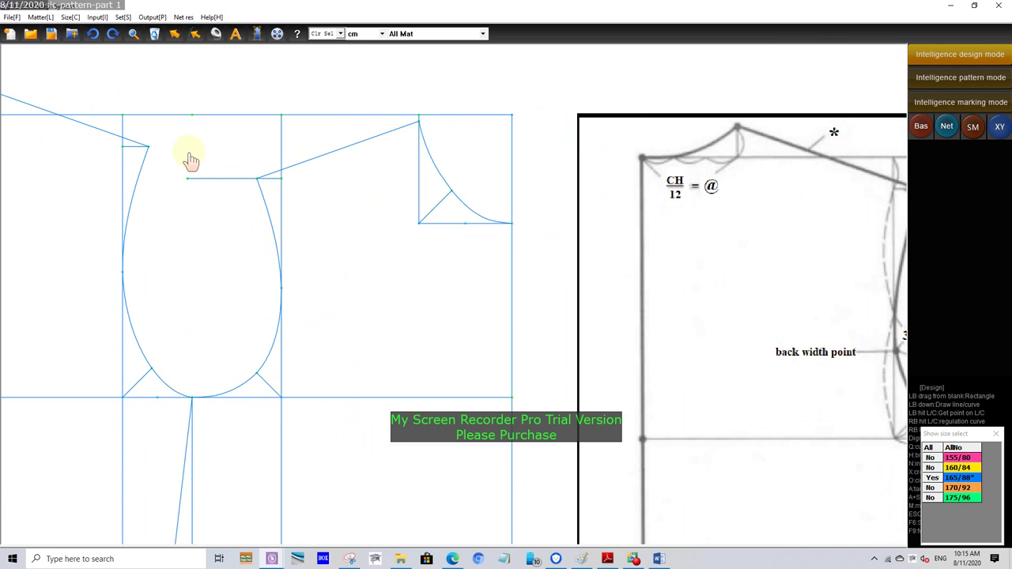
pyautogui.scroll(1, 195, 162)
pyautogui.scroll(-1, 403, 301)
pyautogui.scroll(1, 403, 298)
pyautogui.scroll(-1, 219, 206)
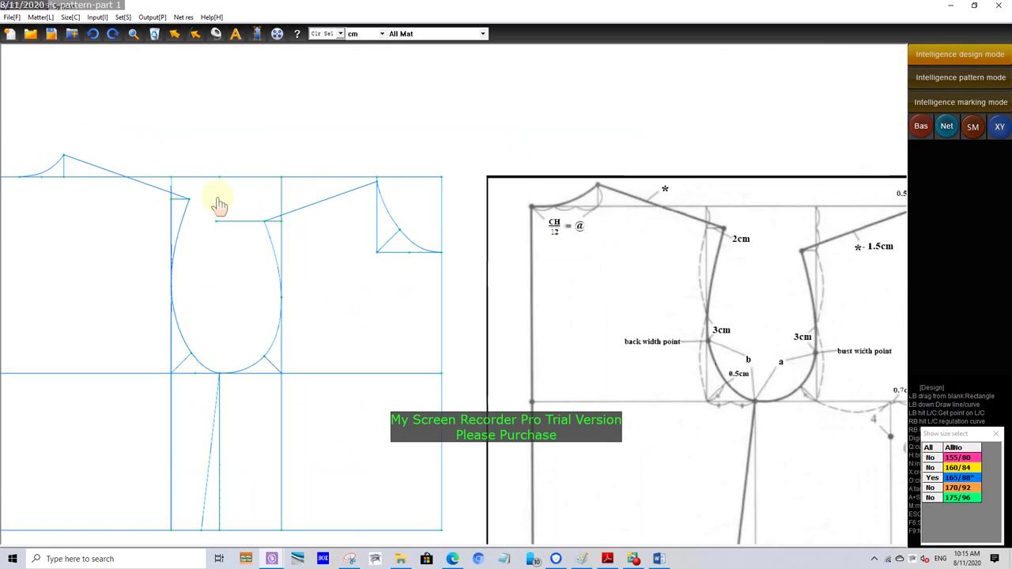
pyautogui.scroll(3, 219, 206)
pyautogui.scroll(1, 328, 290)
# Trim the leftover horizontal guideline past the shoulder corner
pyautogui.click(372, 235)
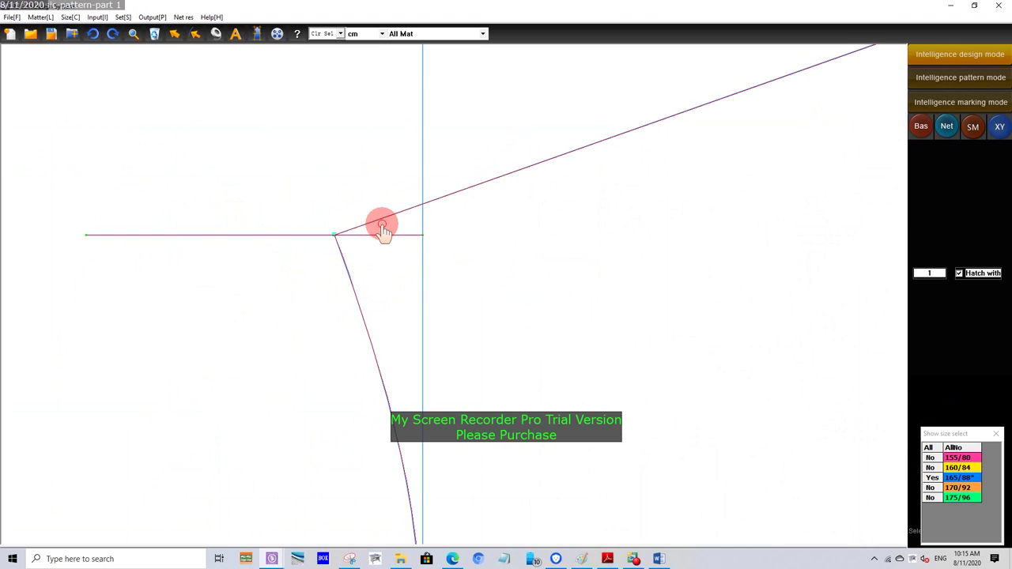
pyautogui.rightClick(854, 86)
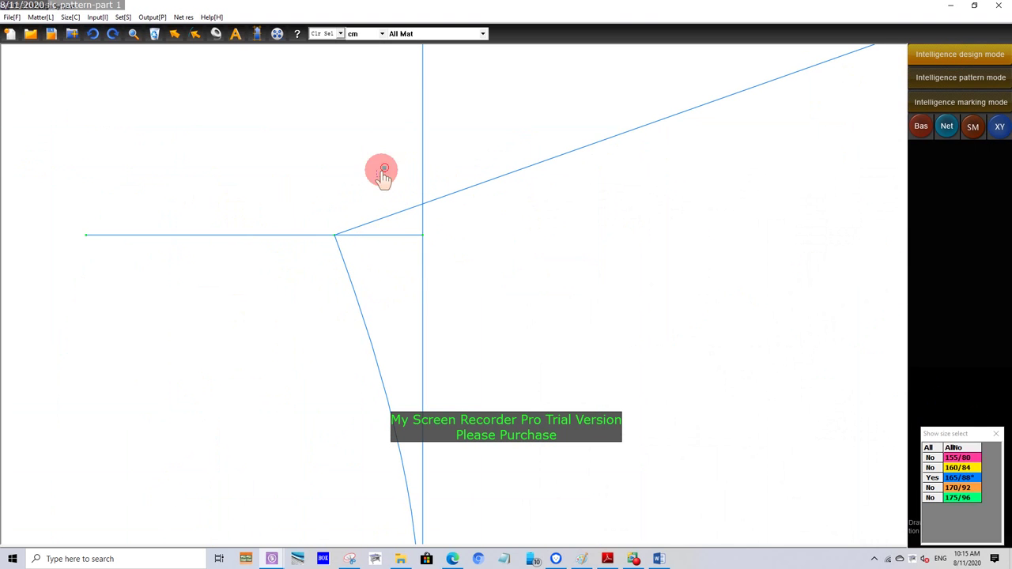
pyautogui.click(353, 212)
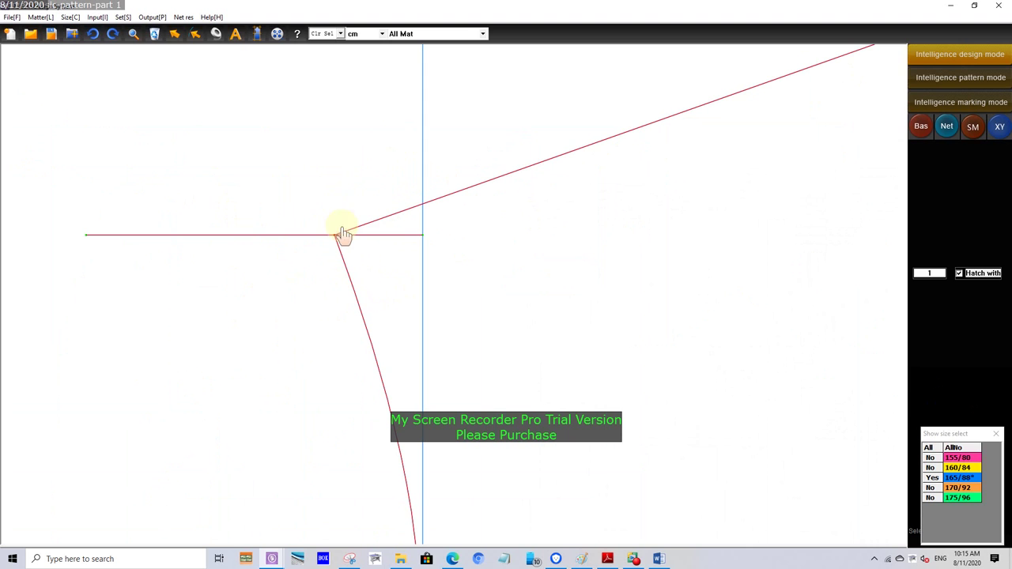
pyautogui.click(949, 55)
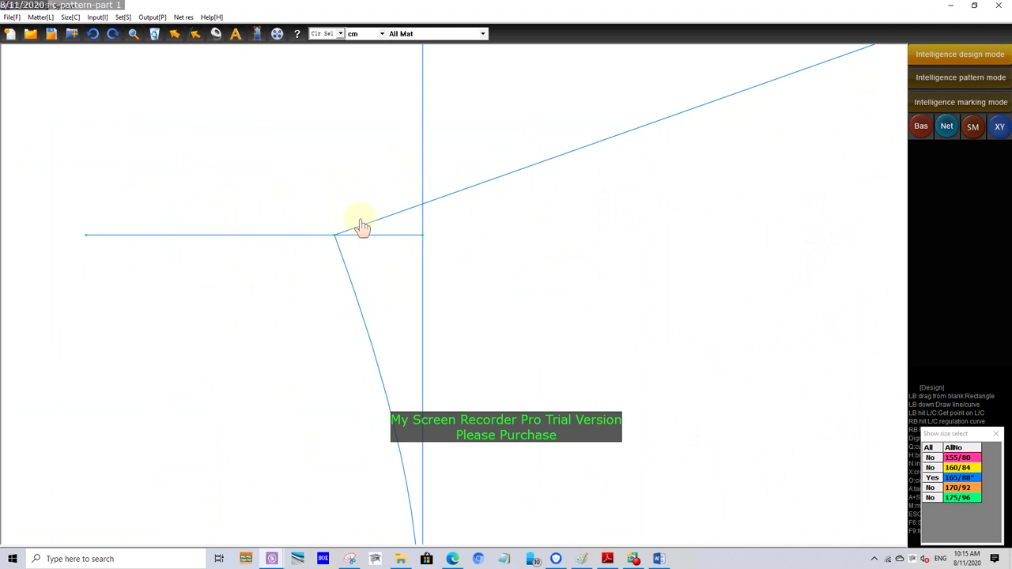
pyautogui.click(376, 199)
pyautogui.click(395, 231)
pyautogui.scroll(-3, 269, 199)
# Start saving the pattern file, then cancel the Save As dialog
pyautogui.scroll(-2, 245, 181)
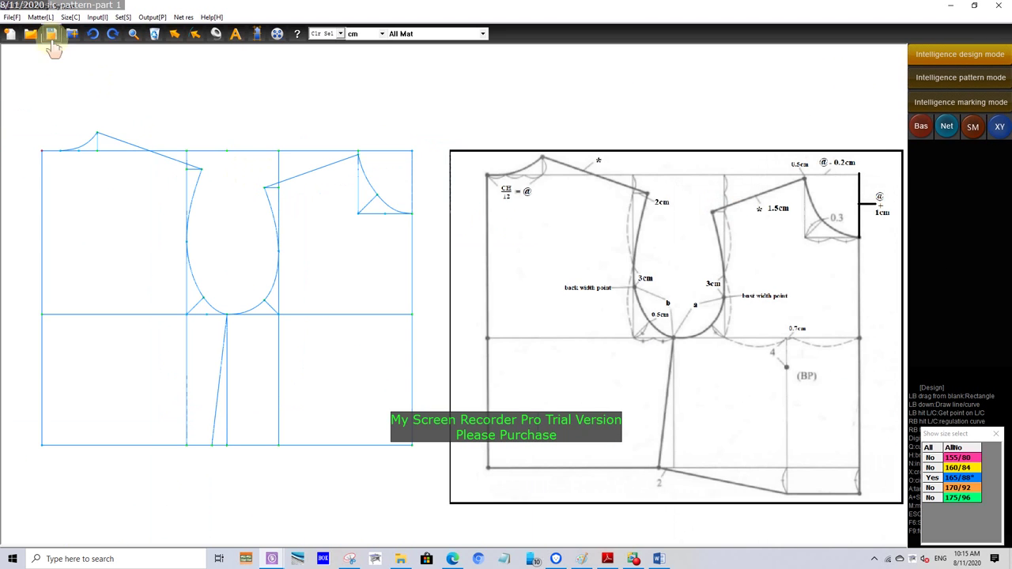
pyautogui.click(51, 33)
pyautogui.click(645, 147)
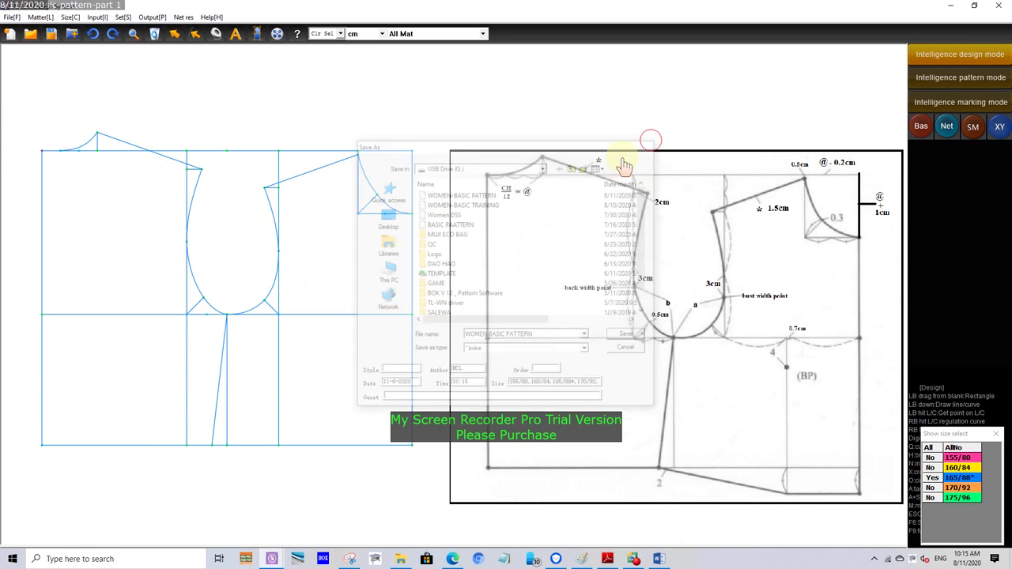
pyautogui.scroll(-2, 307, 209)
pyautogui.scroll(3, 300, 242)
pyautogui.scroll(-2, 300, 242)
pyautogui.scroll(3, 763, 344)
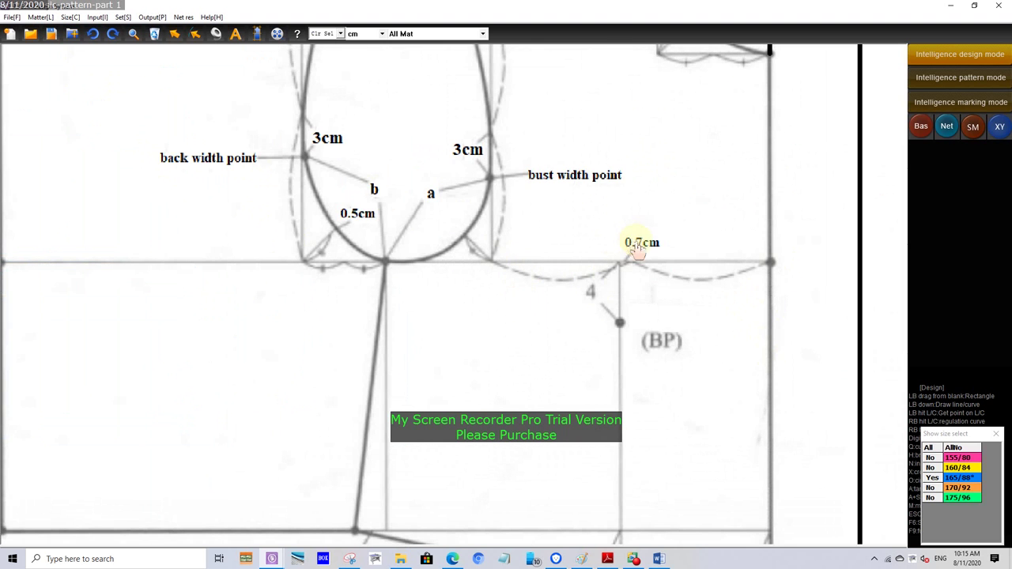
pyautogui.scroll(-2, 637, 249)
pyautogui.scroll(-1, 685, 361)
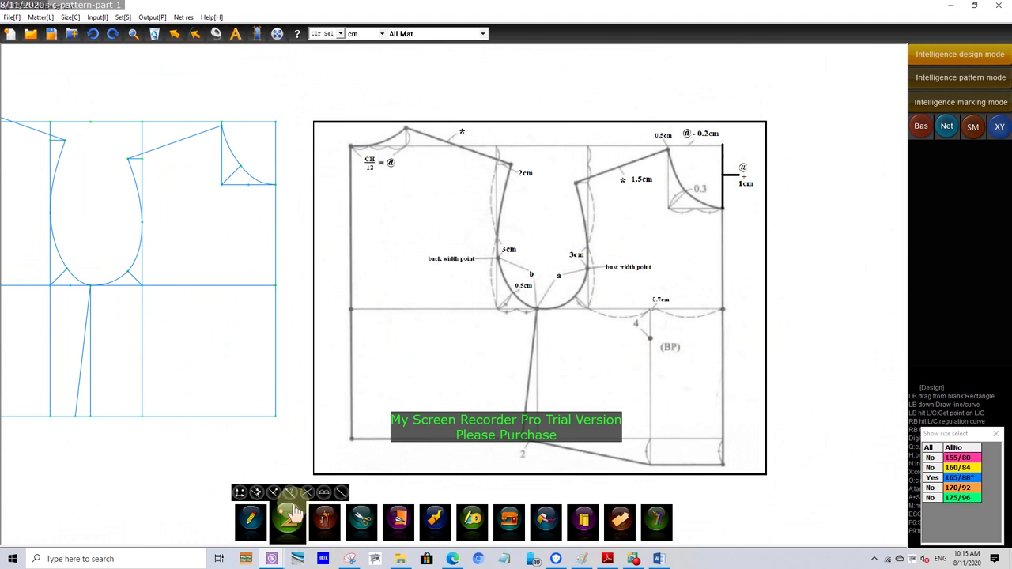
# Divide the front chest line beside the armhole into 2 equal halves
pyautogui.click(325, 492)
pyautogui.scroll(1, 163, 312)
pyautogui.scroll(1, 127, 285)
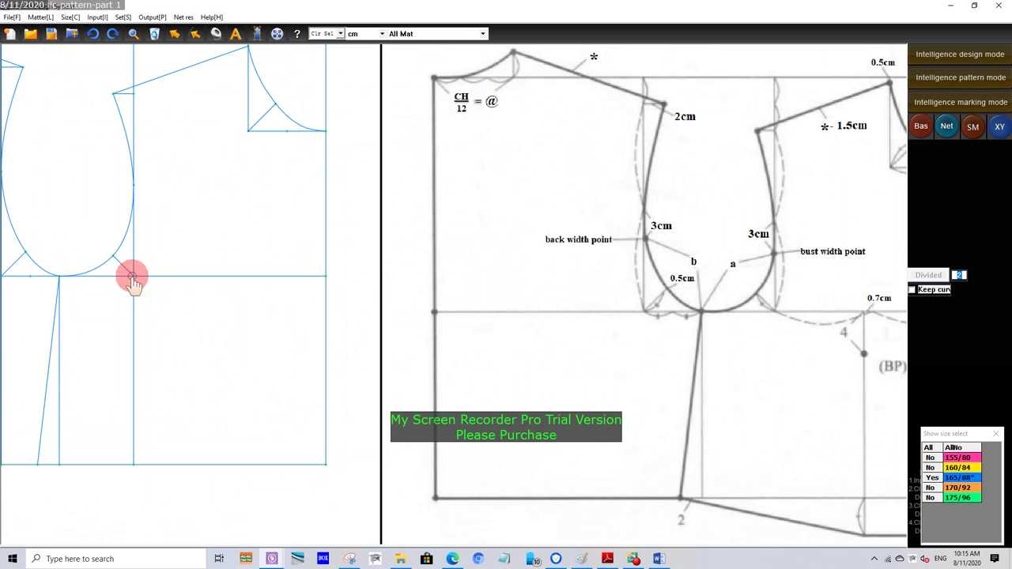
pyautogui.moveTo(132, 276); pyautogui.dragTo(325, 276)
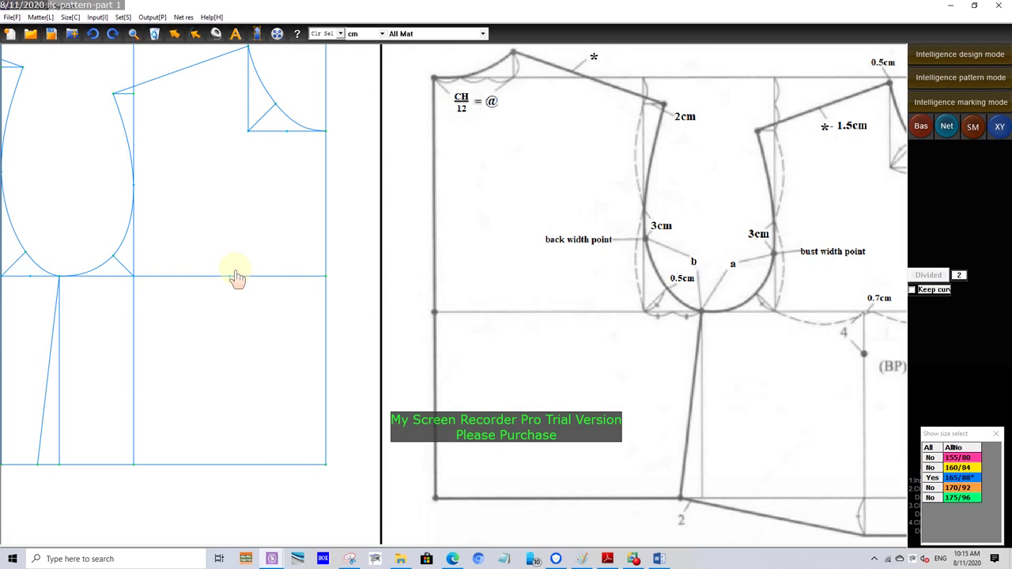
pyautogui.scroll(1, 234, 281)
# Inspect the chest line's length and close the adjustment without changes
pyautogui.click(960, 53)
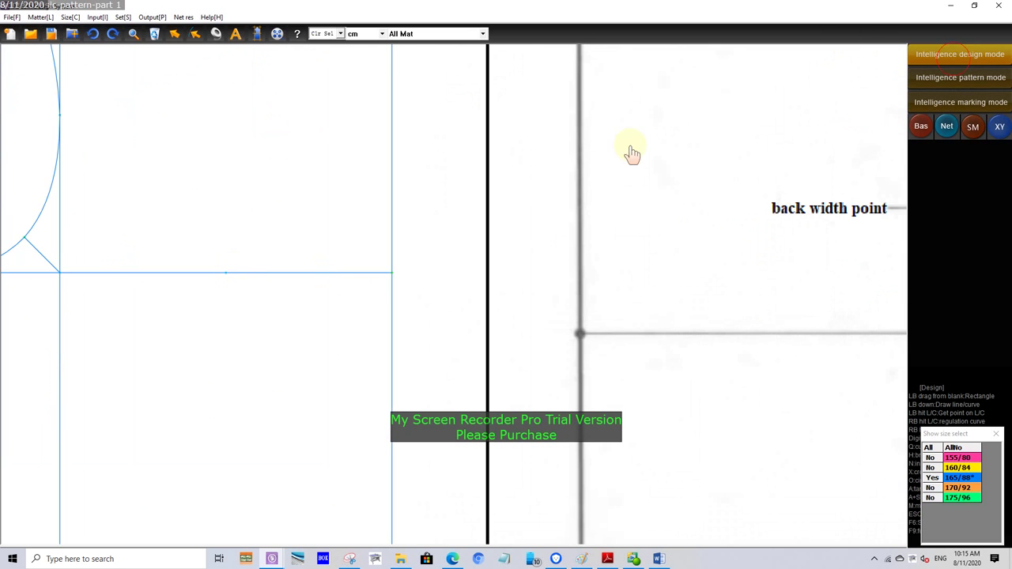
pyautogui.click(236, 271)
pyautogui.scroll(1, 229, 278)
pyautogui.scroll(1, 225, 278)
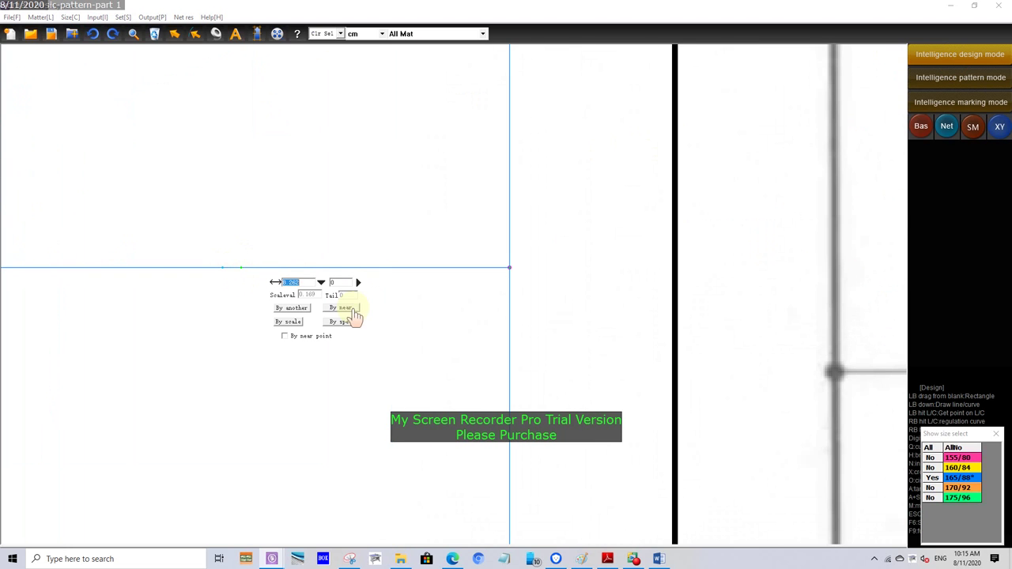
pyautogui.click(287, 282)
pyautogui.click(232, 362)
pyautogui.scroll(-1, 276, 163)
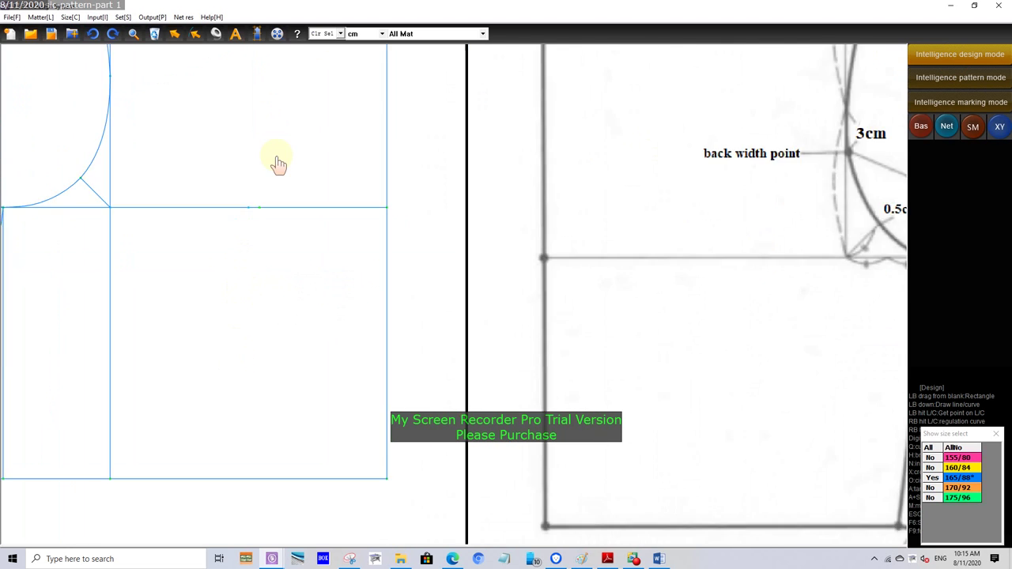
pyautogui.scroll(-1, 276, 173)
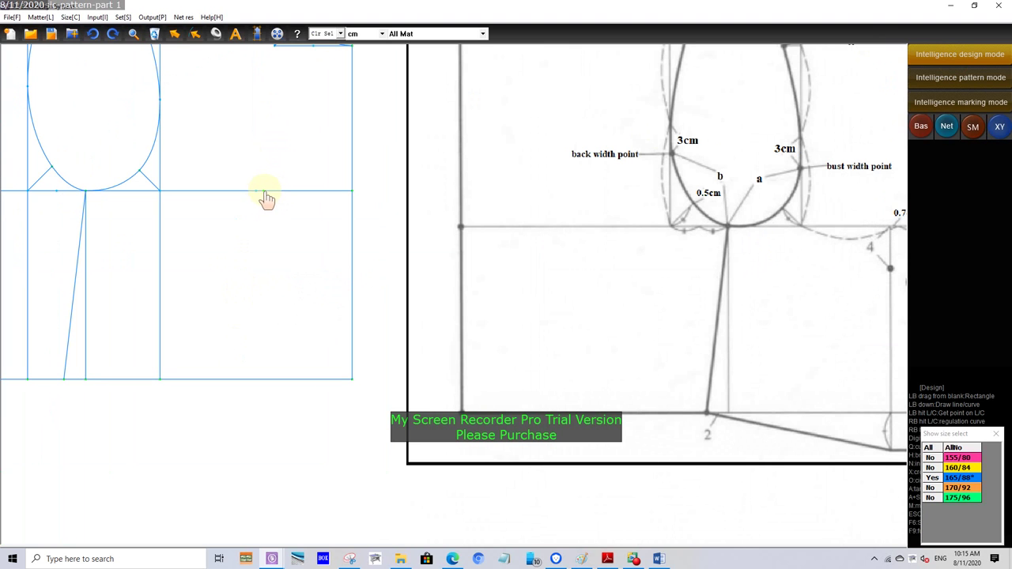
# Draw a vertical bust guide (about 13.294) from the chest-line midpoint straight down to the hem
pyautogui.click(265, 192)
pyautogui.click(264, 229)
pyautogui.click(268, 386)
pyautogui.scroll(-2, 242, 287)
pyautogui.scroll(-2, 251, 291)
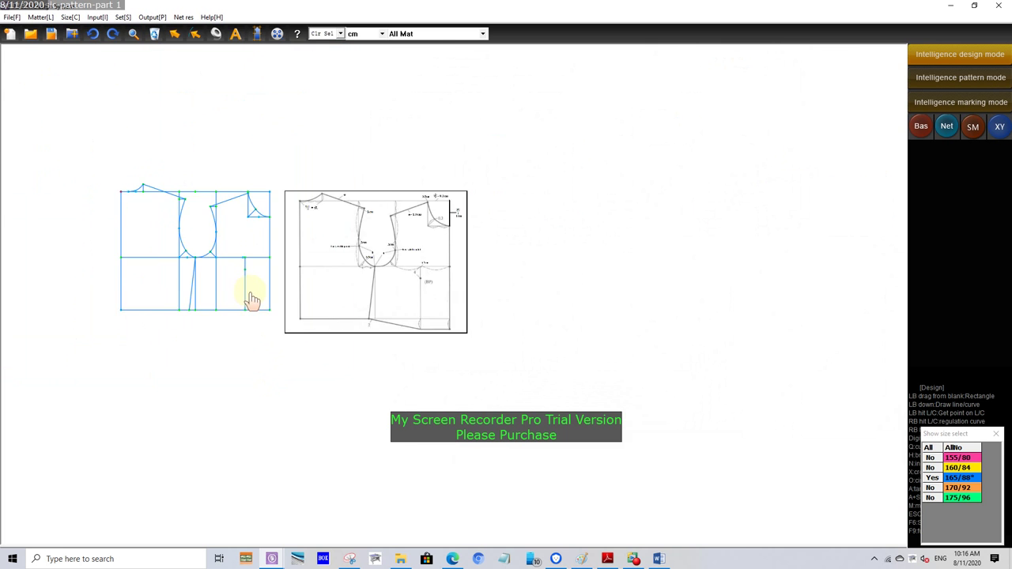
pyautogui.scroll(4, 251, 298)
pyautogui.scroll(-2, 226, 227)
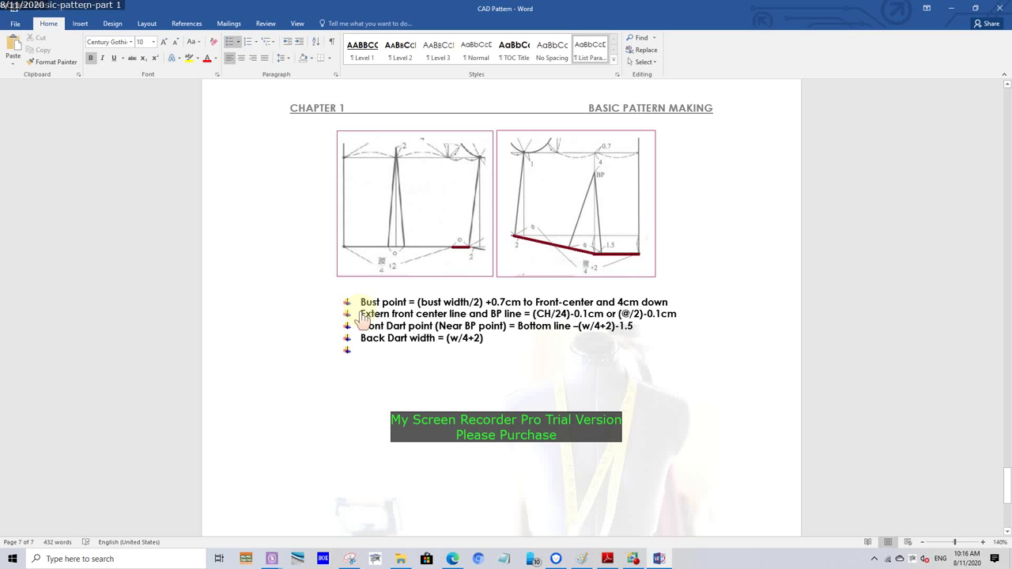
# Read the Word note on extending the front centre and BP lines by (CH/24)-0.1cm, then minimise Word
pyautogui.moveTo(358, 314)
pyautogui.mouseDown()
pyautogui.moveTo(650, 324)
pyautogui.moveTo(671, 316)
pyautogui.mouseUp()
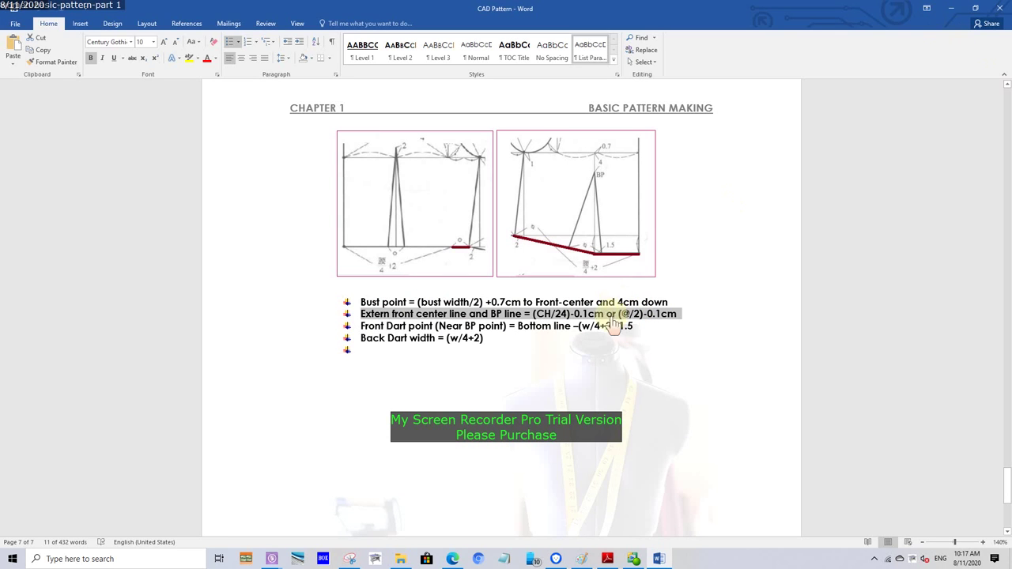
pyautogui.click(547, 324)
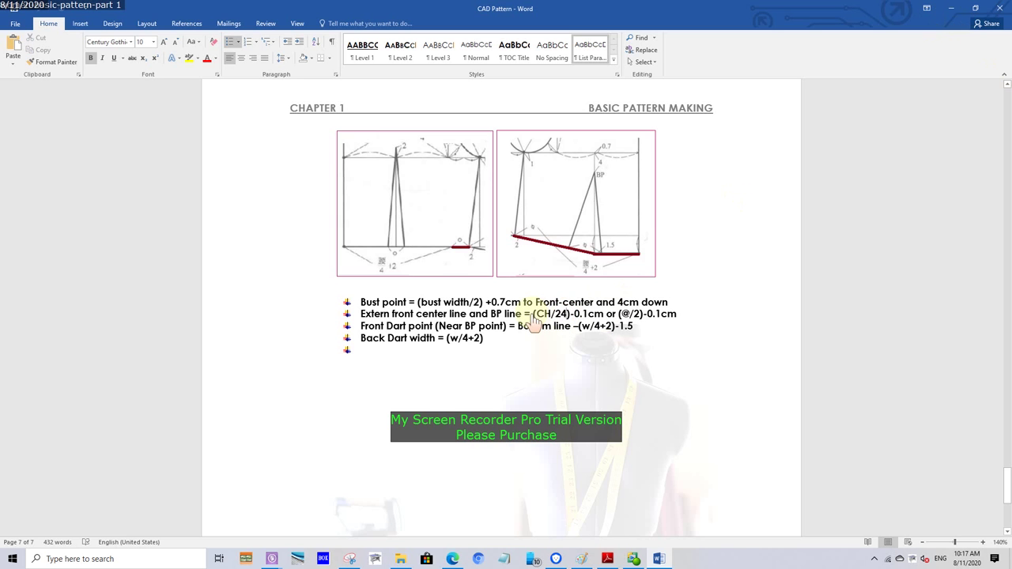
pyautogui.click(955, 11)
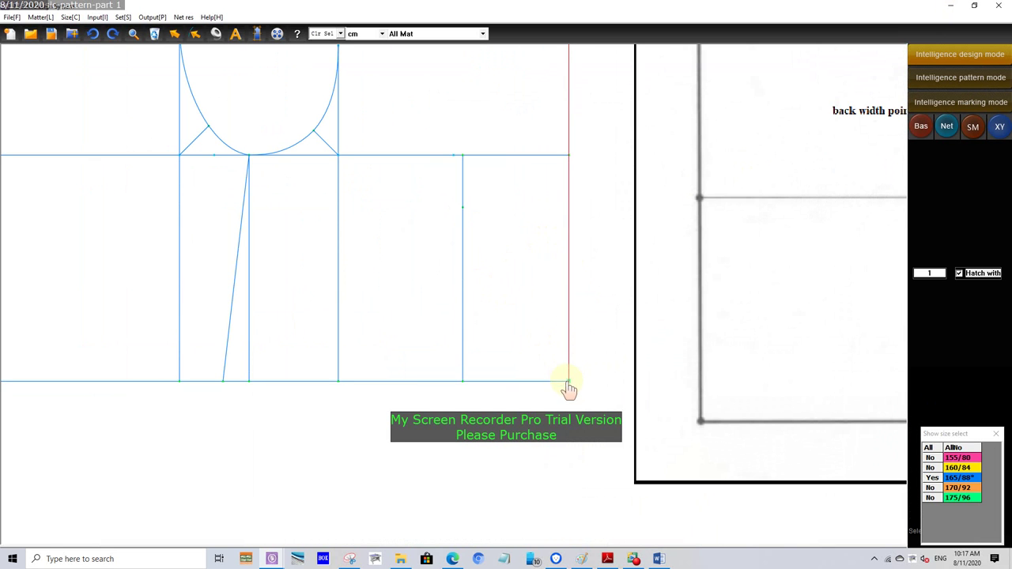
# Extend the front centre line's lower end by the formula CH/24-0.1
pyautogui.click(570, 381)
pyautogui.click(648, 444)
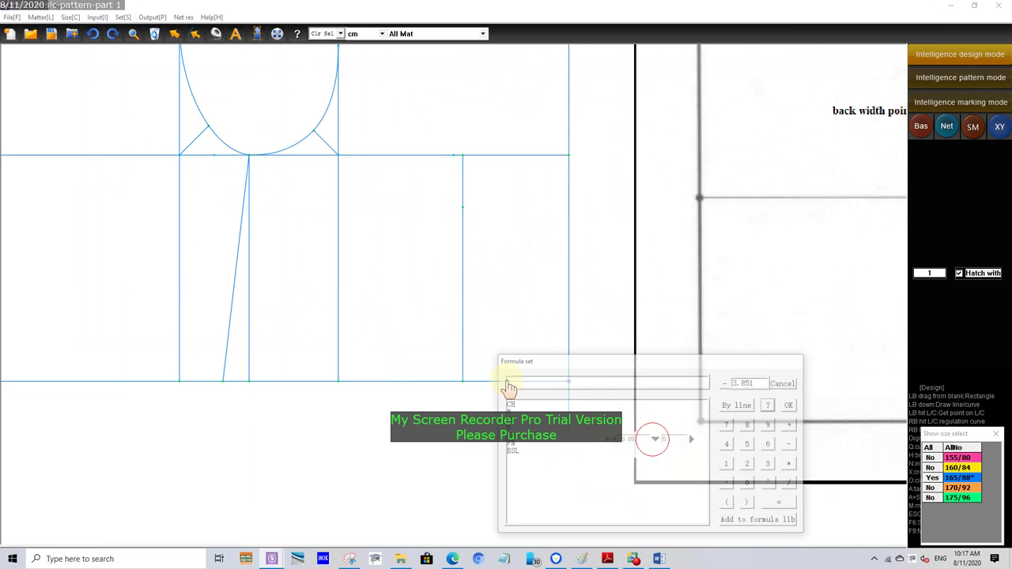
pyautogui.click(509, 404)
pyautogui.click(793, 484)
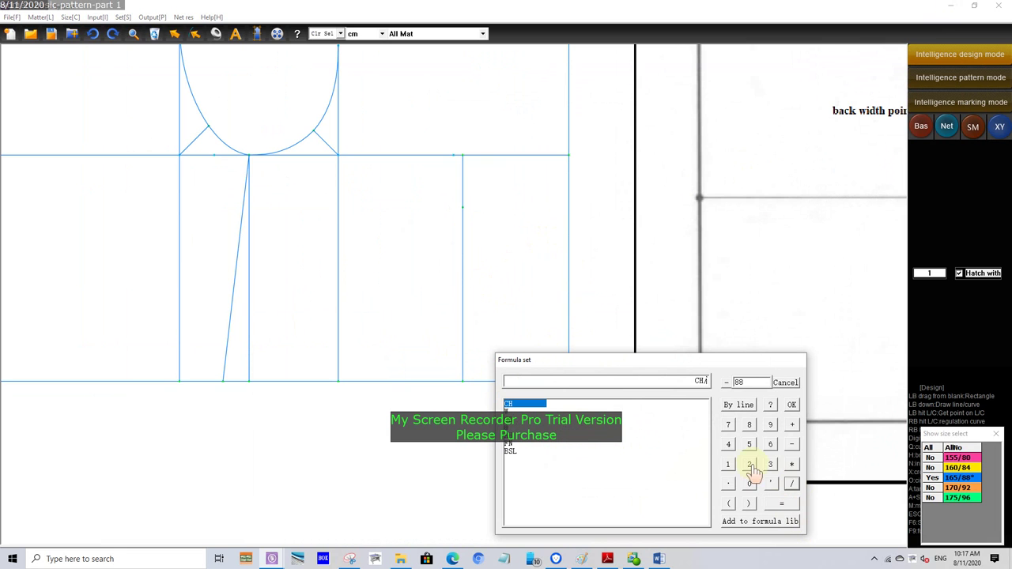
pyautogui.click(749, 464)
pyautogui.click(727, 443)
pyautogui.click(791, 444)
pyautogui.click(749, 483)
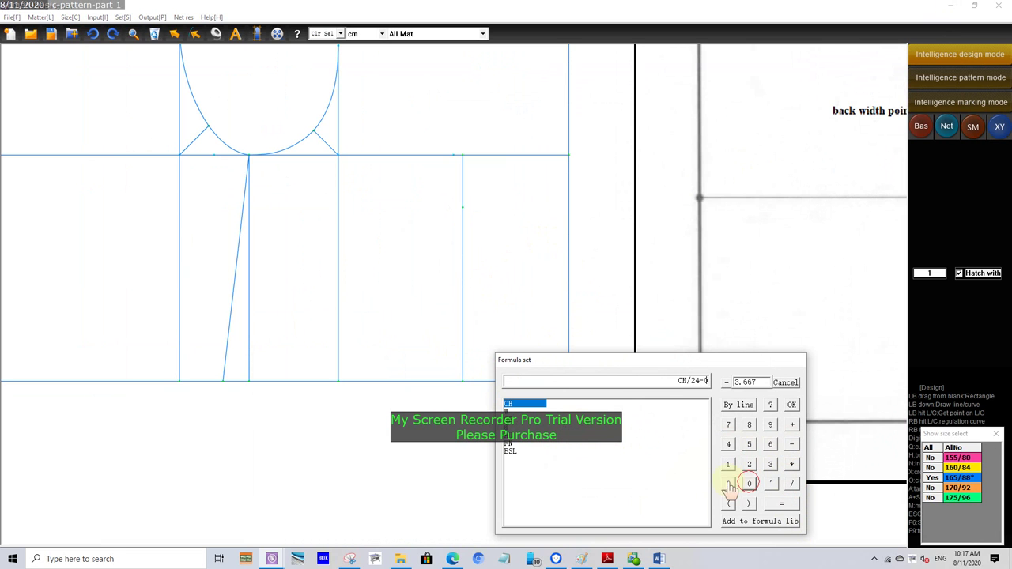
pyautogui.click(727, 483)
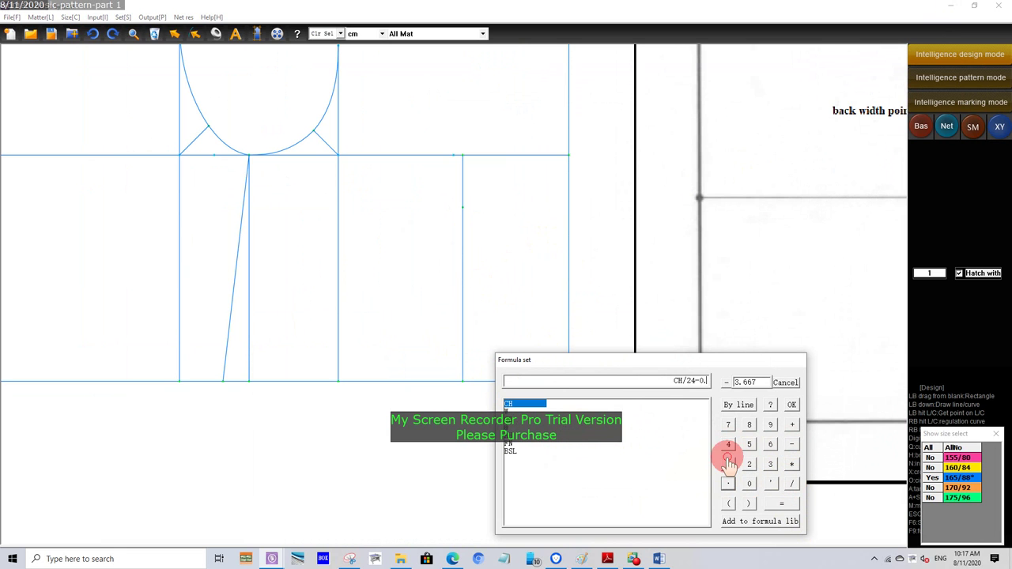
pyautogui.click(792, 404)
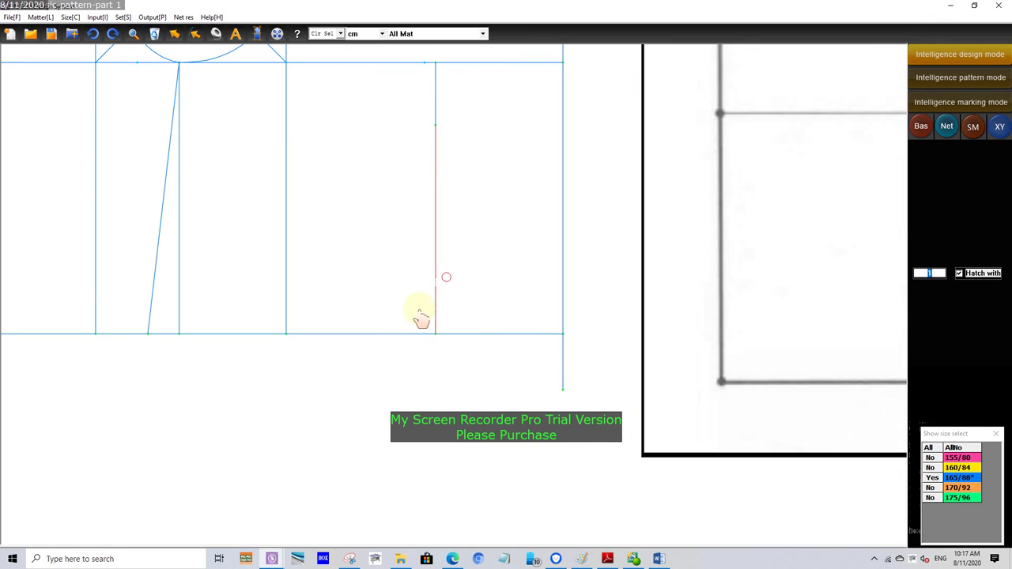
# Extend the BP line's lower end by CH/24-.1, giving 3.567 below the hem
pyautogui.click(435, 334)
pyautogui.click(523, 372)
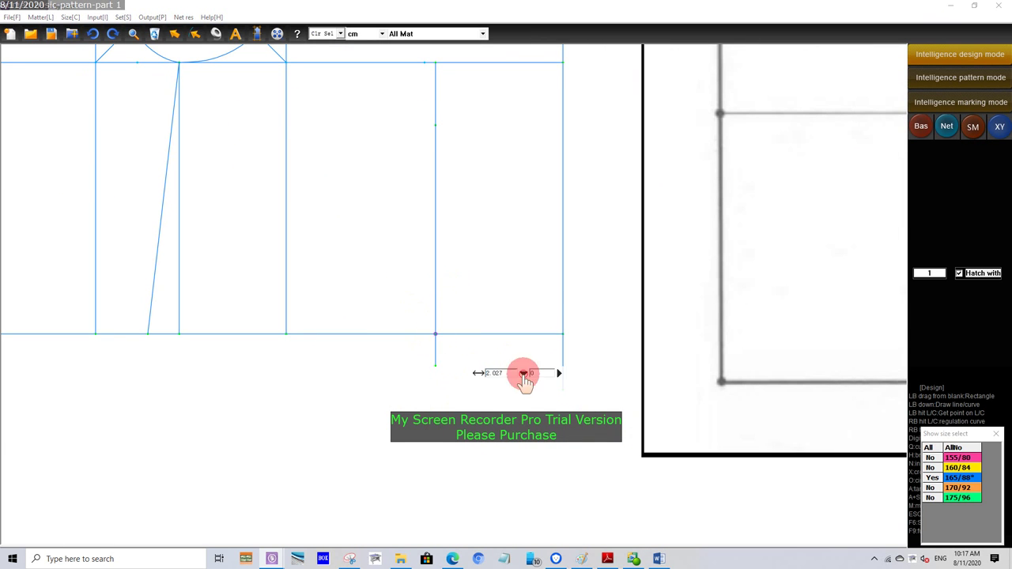
pyautogui.click(384, 339)
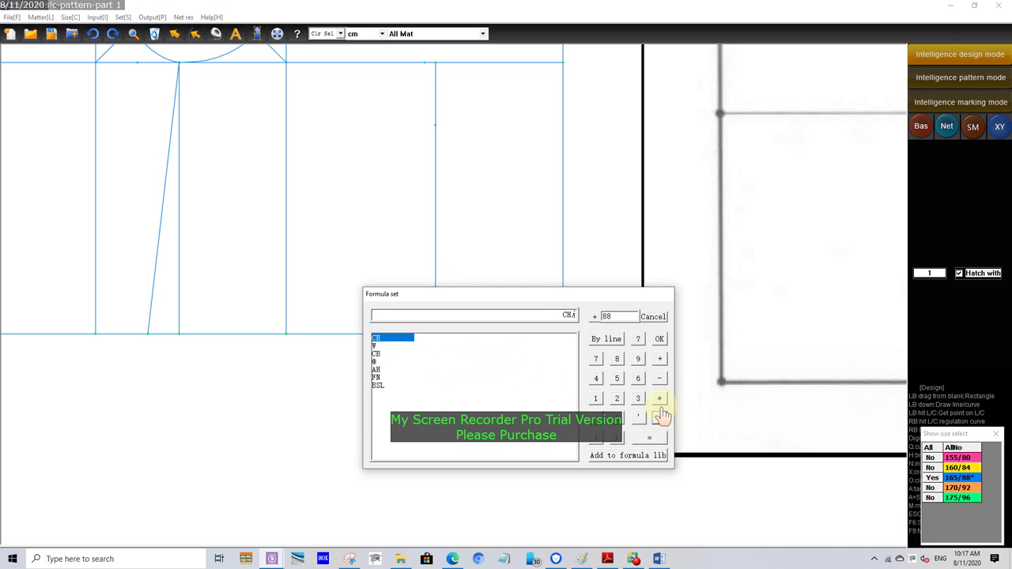
pyautogui.click(617, 398)
pyautogui.click(596, 378)
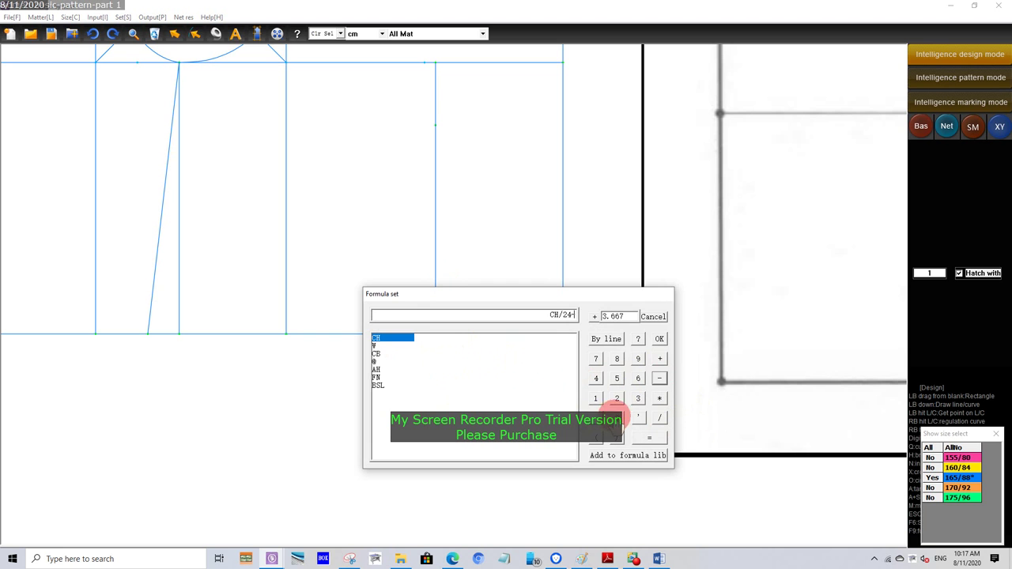
pyautogui.click(616, 417)
pyautogui.write('-.1')
pyautogui.click(658, 339)
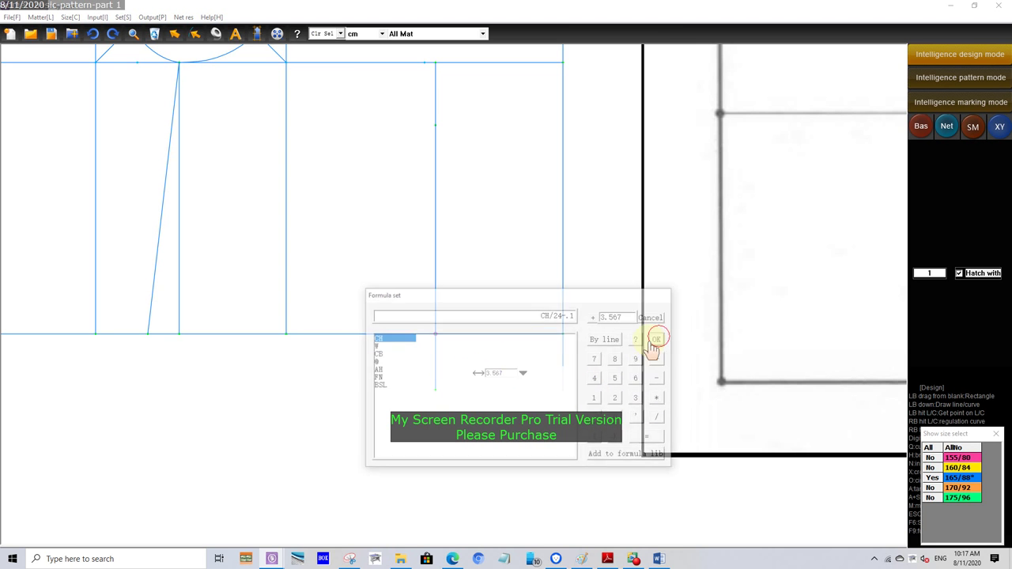
pyautogui.click(437, 403)
# Draw the sloped hem from the side seam to the BP extension, then across to the front centre extension
pyautogui.scroll(-3, 361, 391)
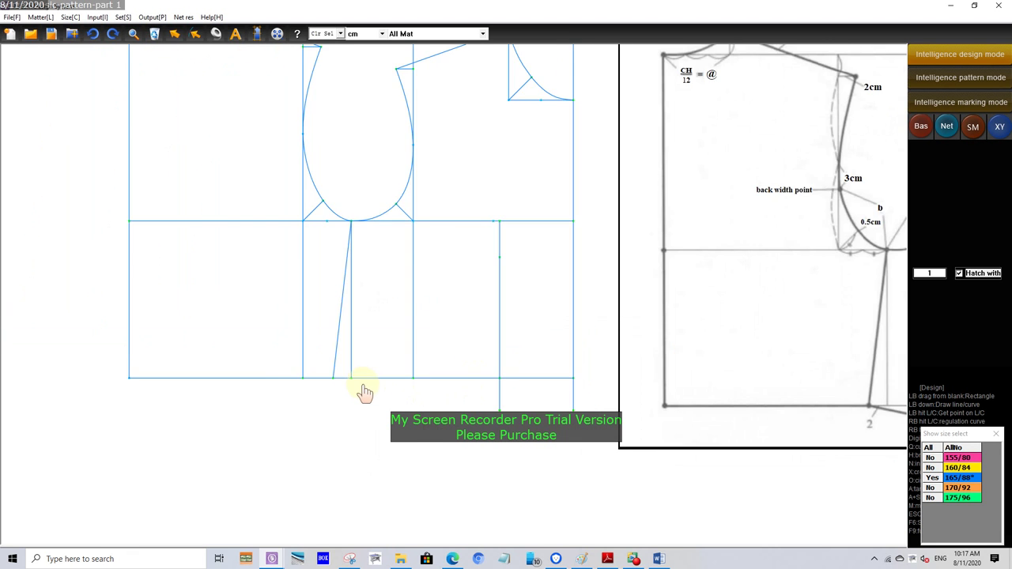
pyautogui.scroll(2, 385, 409)
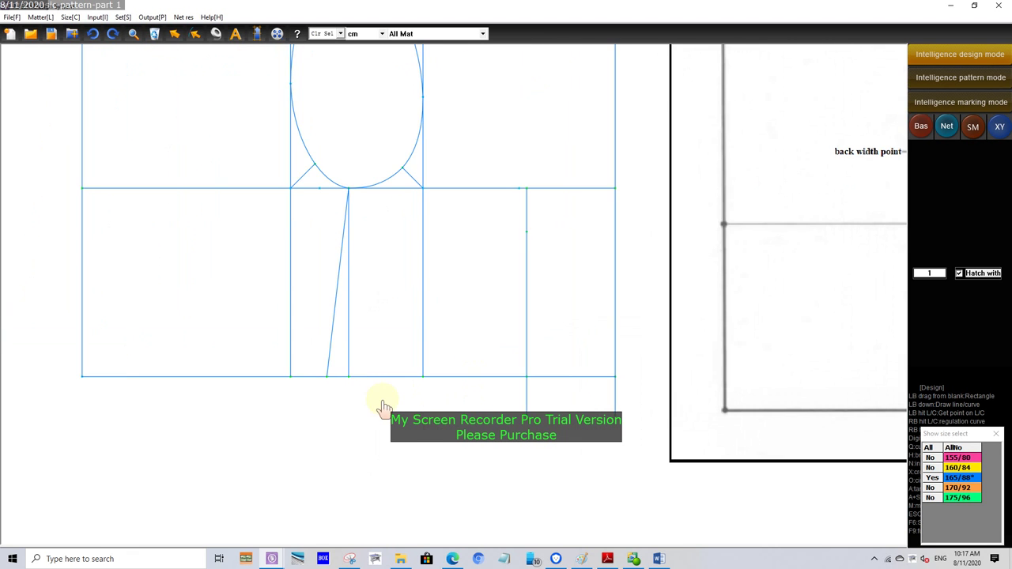
pyautogui.click(328, 377)
pyautogui.click(514, 411)
pyautogui.rightClick(456, 448)
pyautogui.click(526, 405)
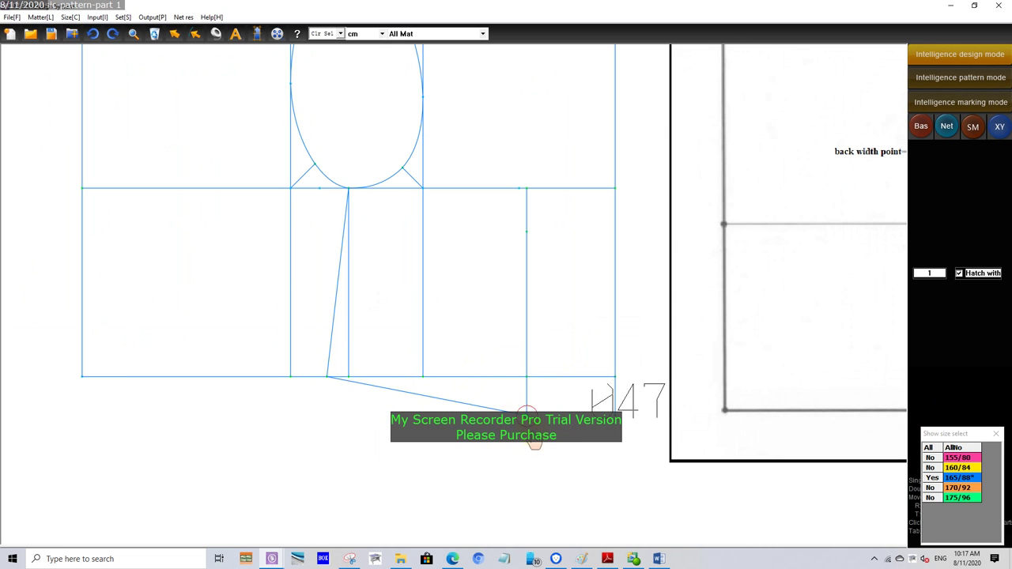
pyautogui.click(619, 425)
pyautogui.rightClick(506, 474)
# Draw a dart leg from the BP line point down through its hem point
pyautogui.scroll(-2, 416, 402)
pyautogui.scroll(3, 446, 390)
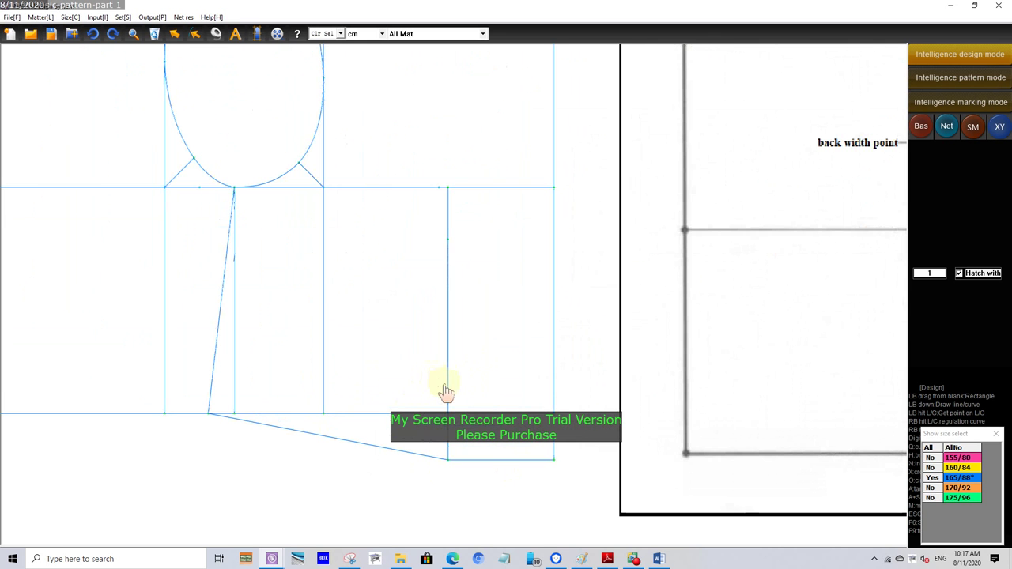
pyautogui.click(448, 241)
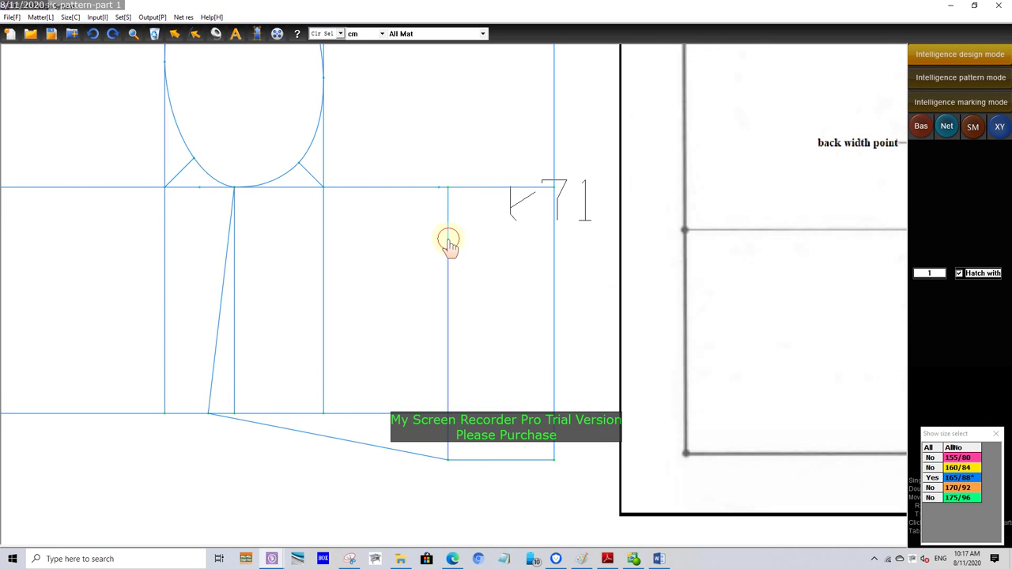
pyautogui.click(471, 462)
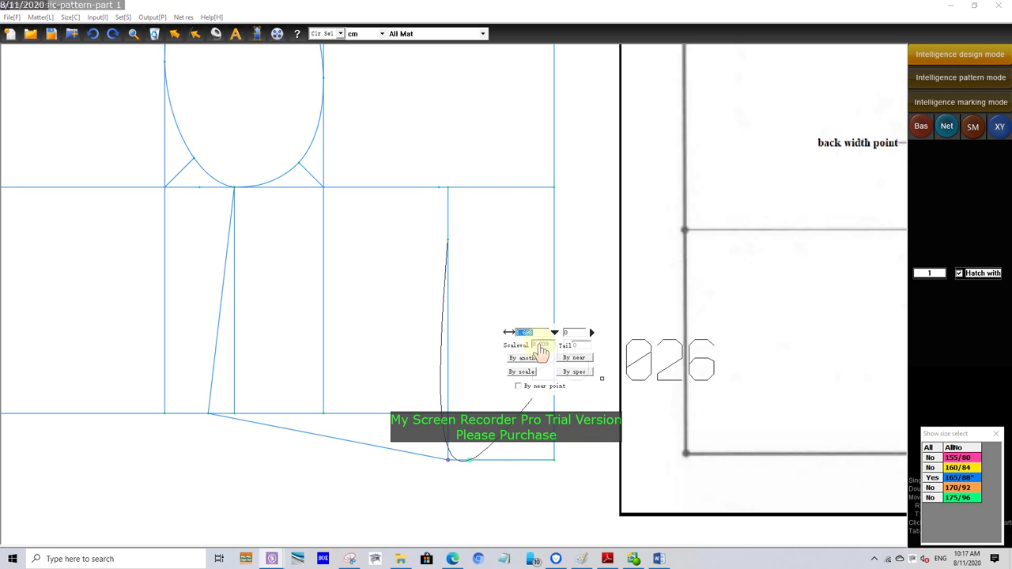
pyautogui.rightClick(480, 366)
# Select the front armhole curve and make a first reshaping pass
pyautogui.scroll(-3, 473, 374)
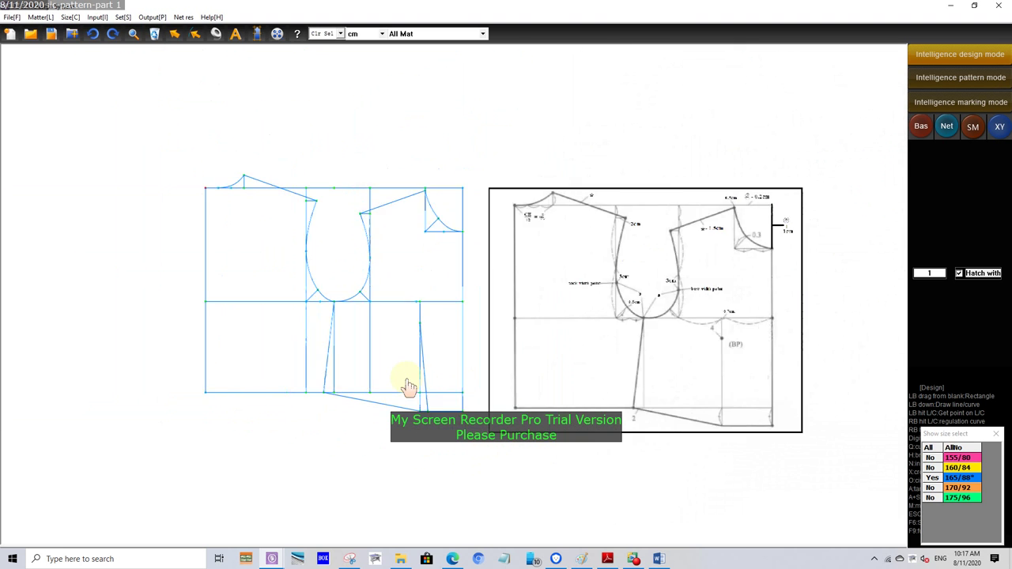
pyautogui.scroll(-1, 406, 384)
pyautogui.scroll(2, 430, 298)
pyautogui.scroll(3, 429, 204)
pyautogui.scroll(2, 430, 204)
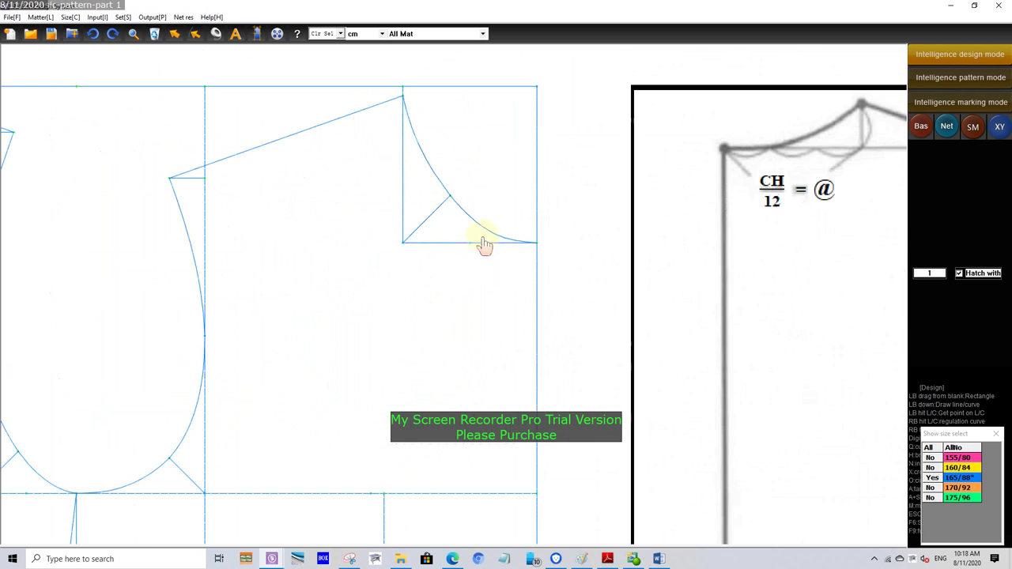
pyautogui.scroll(2, 483, 244)
pyautogui.click(540, 255)
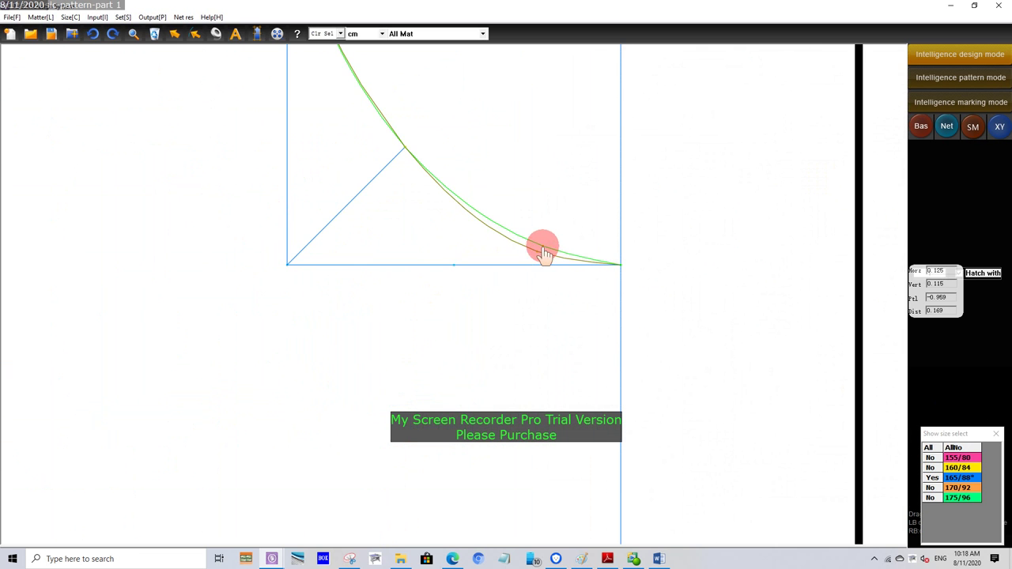
pyautogui.click(544, 231)
pyautogui.scroll(-2, 538, 361)
pyautogui.scroll(2, 538, 316)
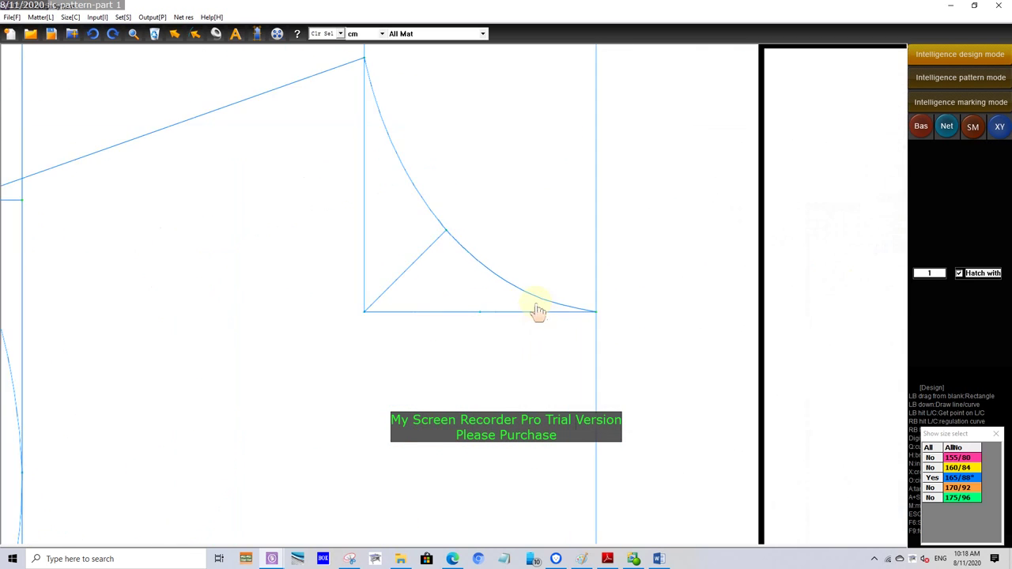
# Refine the armhole curve near its lower end and commit the smoother arc
pyautogui.click(544, 309)
pyautogui.scroll(2, 553, 310)
pyautogui.click(538, 302)
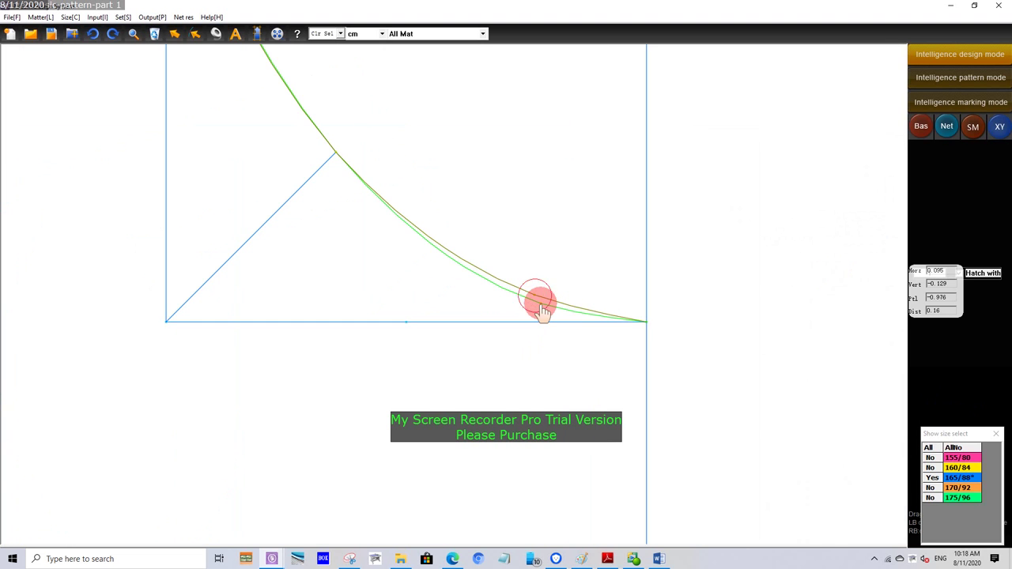
pyautogui.scroll(-1, 515, 357)
pyautogui.scroll(-2, 514, 354)
pyautogui.scroll(1, 348, 119)
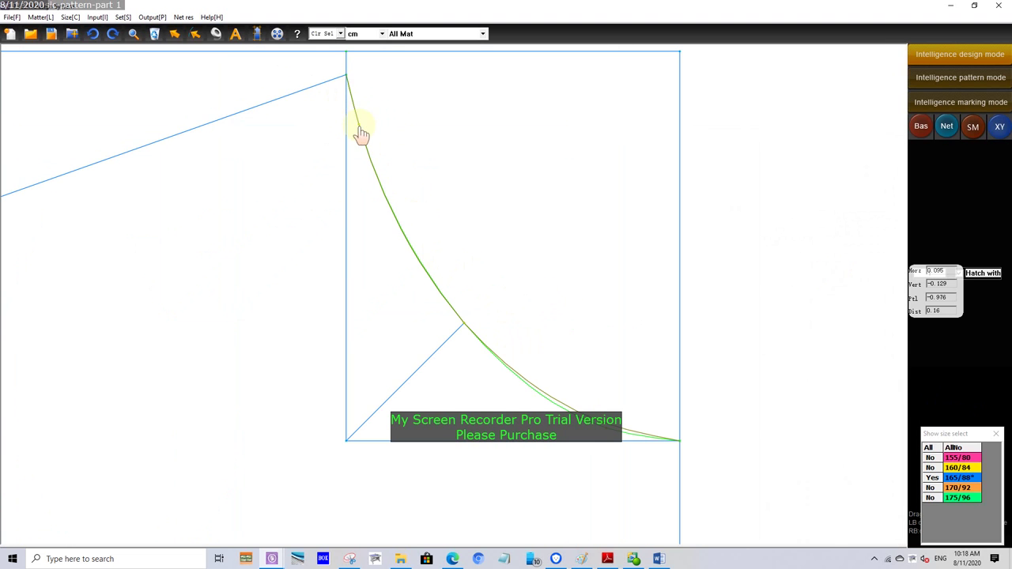
pyautogui.click(359, 124)
pyautogui.scroll(-2, 375, 123)
pyautogui.scroll(-1, 375, 121)
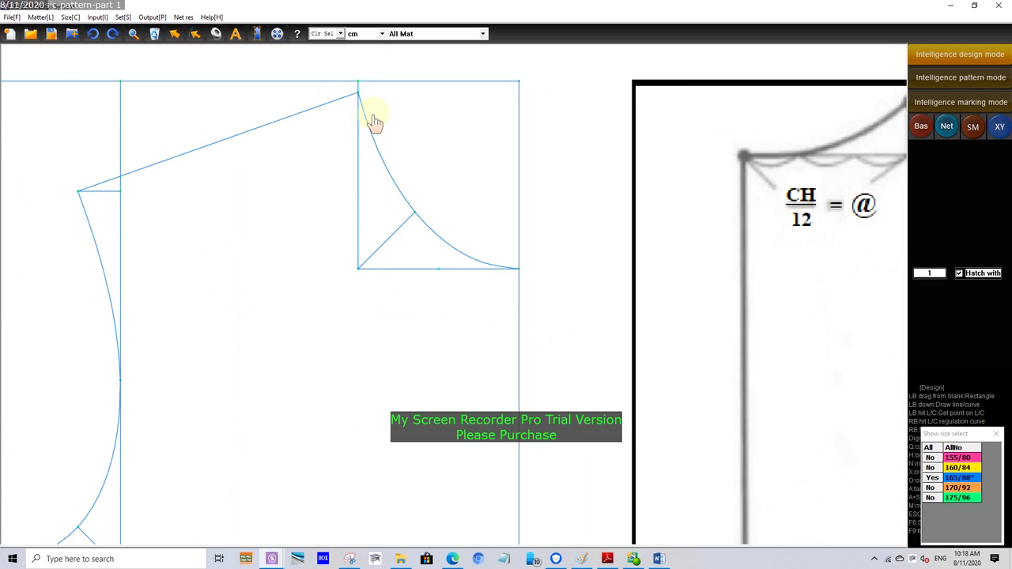
pyautogui.scroll(-1, 285, 124)
pyautogui.scroll(-1, 281, 123)
pyautogui.scroll(-1, 279, 130)
pyautogui.scroll(1, 277, 138)
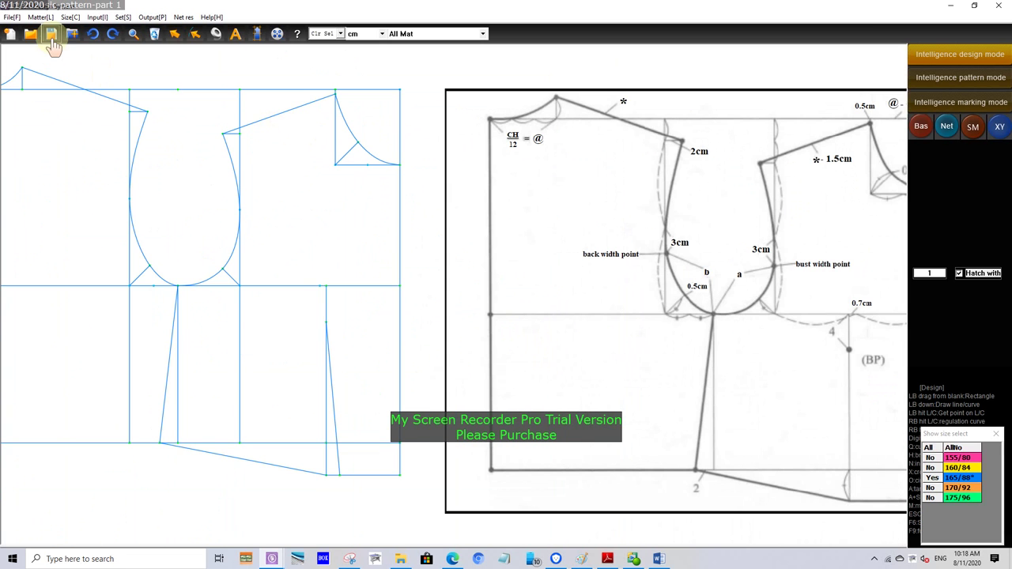
pyautogui.scroll(1, 324, 425)
pyautogui.scroll(1, 332, 427)
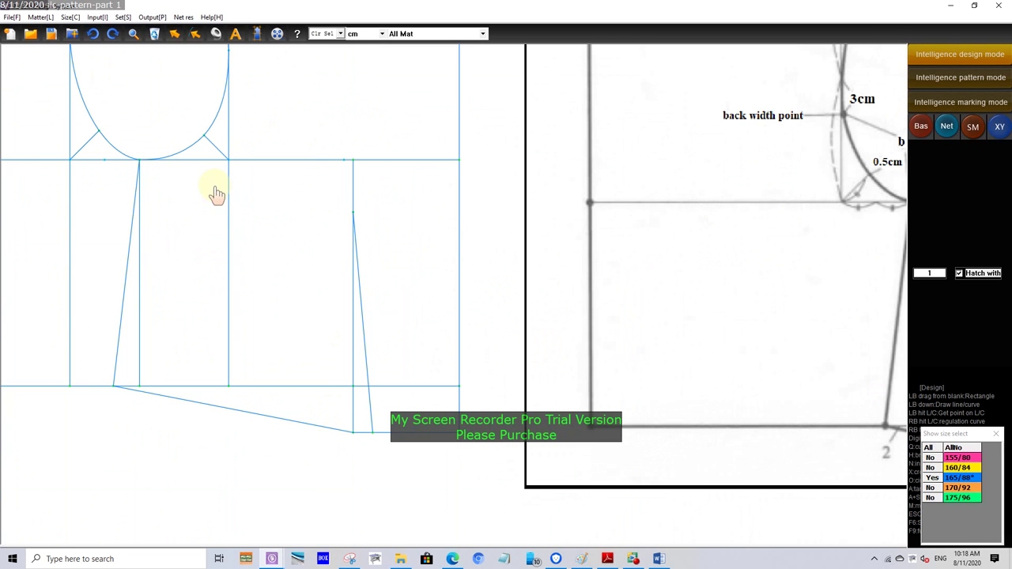
# Measure the slanted hem (18.71) plus short hem segment (8.133) and save 26.843 as variable FBL
pyautogui.click(216, 34)
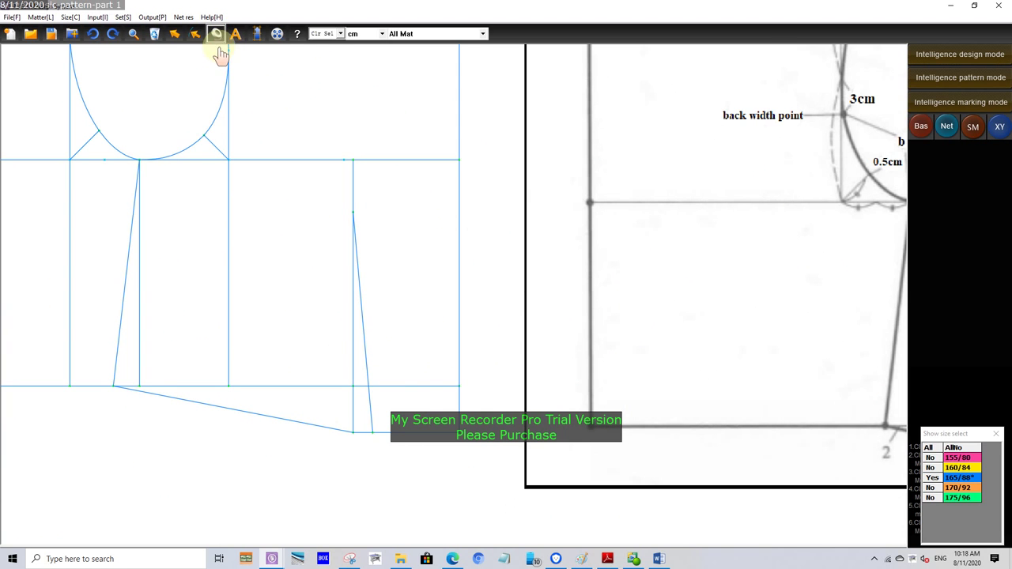
pyautogui.click(114, 391)
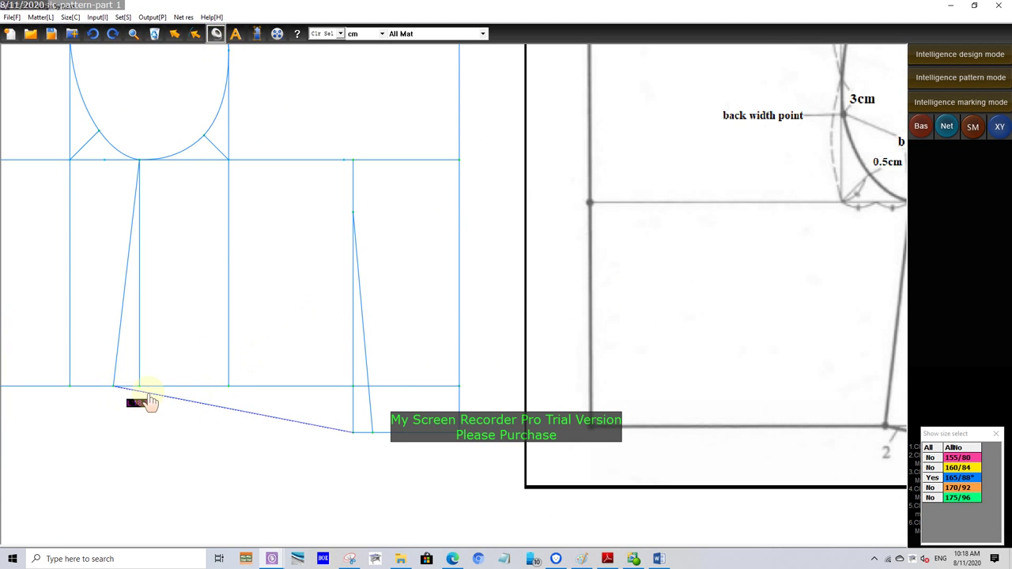
pyautogui.rightClick(143, 403)
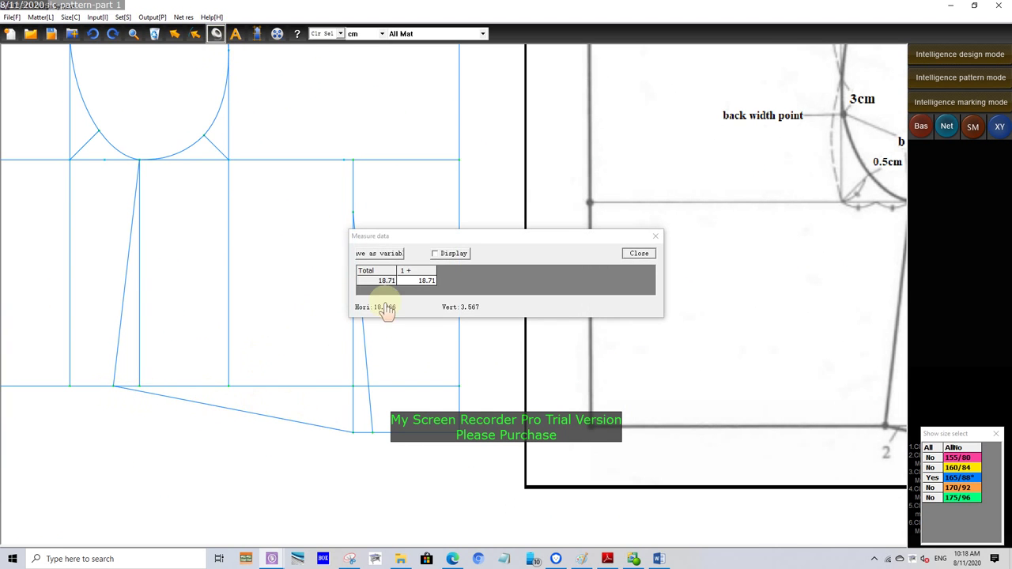
pyautogui.click(395, 441)
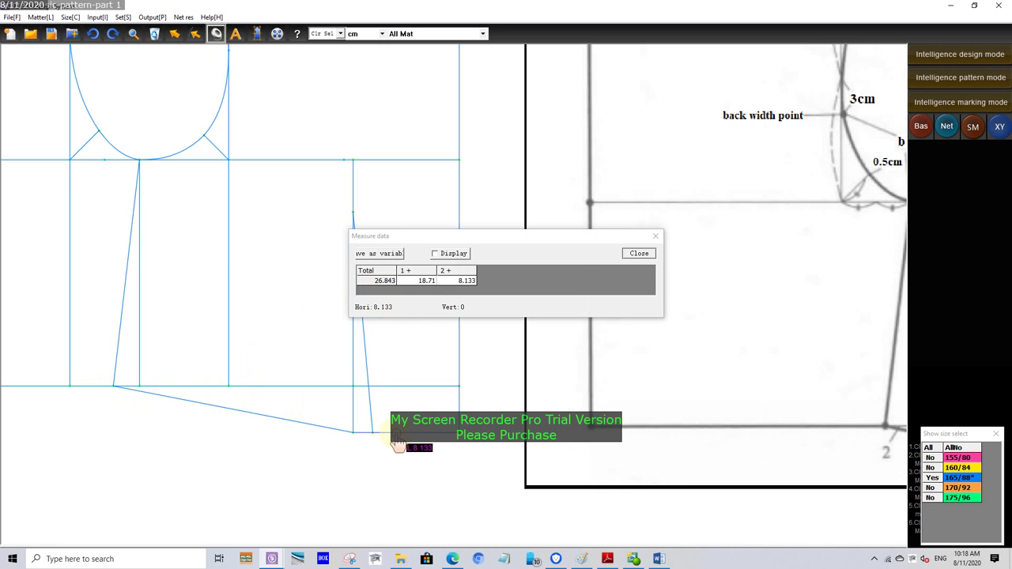
pyautogui.click(390, 260)
pyautogui.write('FBL')
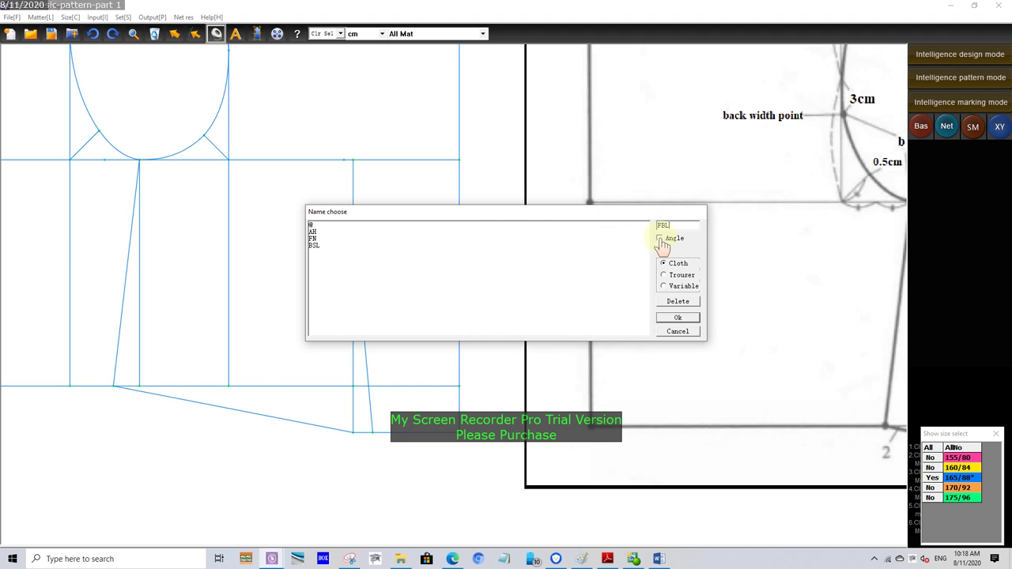
pyautogui.click(680, 318)
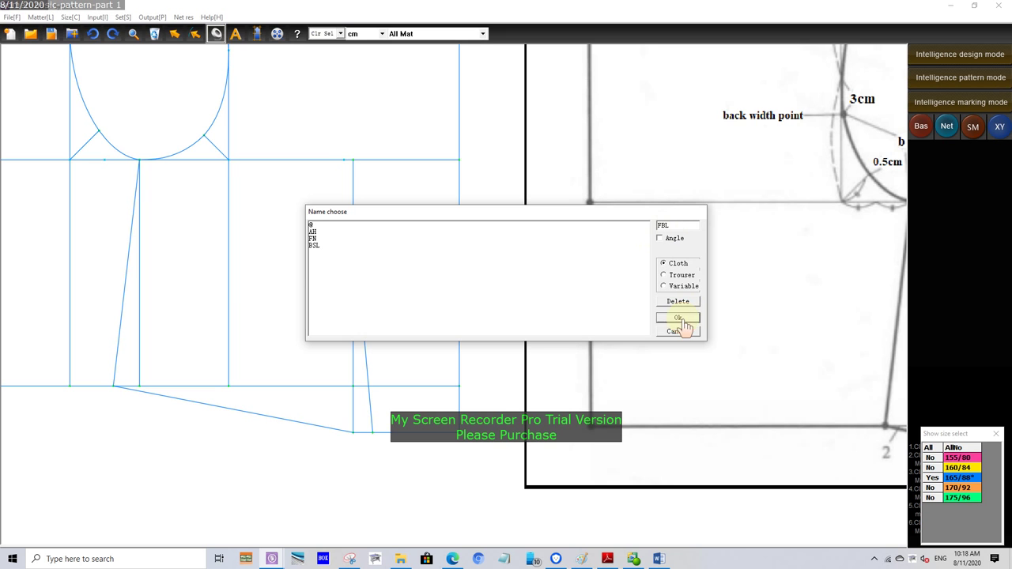
pyautogui.click(540, 300)
pyautogui.click(639, 253)
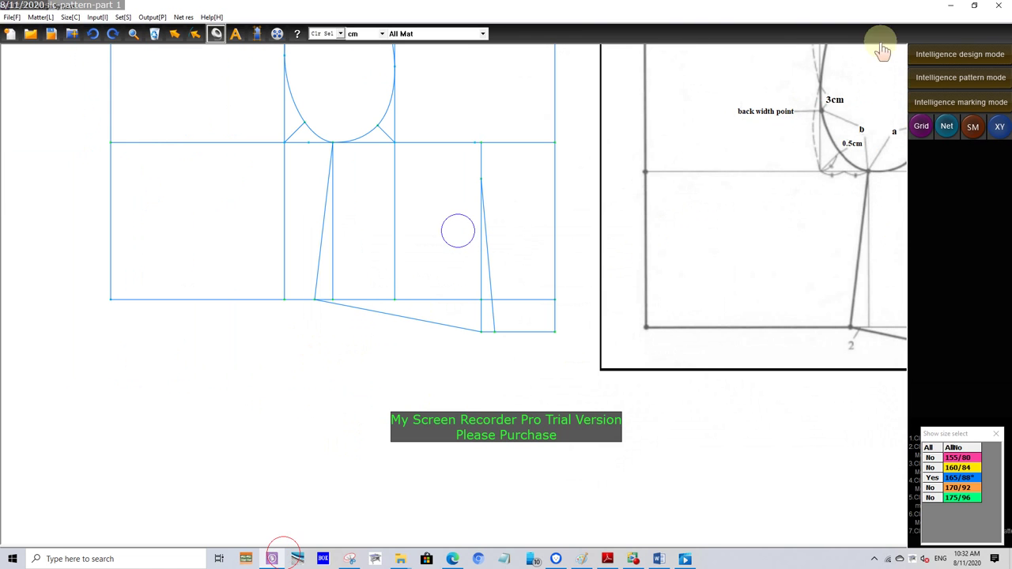
# Measure the slanted front hem plus the short straight hem segment again
pyautogui.click(960, 53)
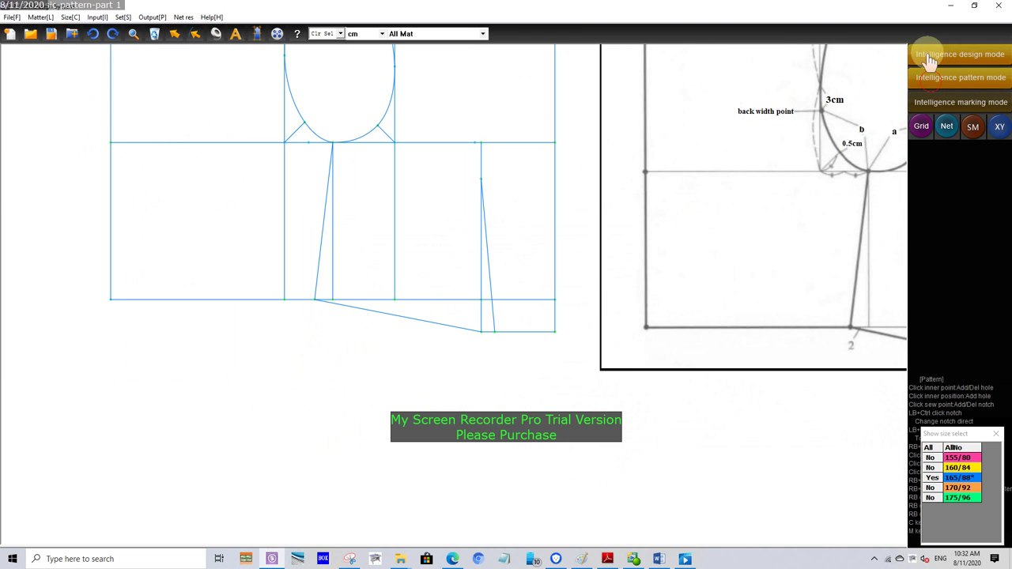
pyautogui.click(215, 34)
pyautogui.click(314, 301)
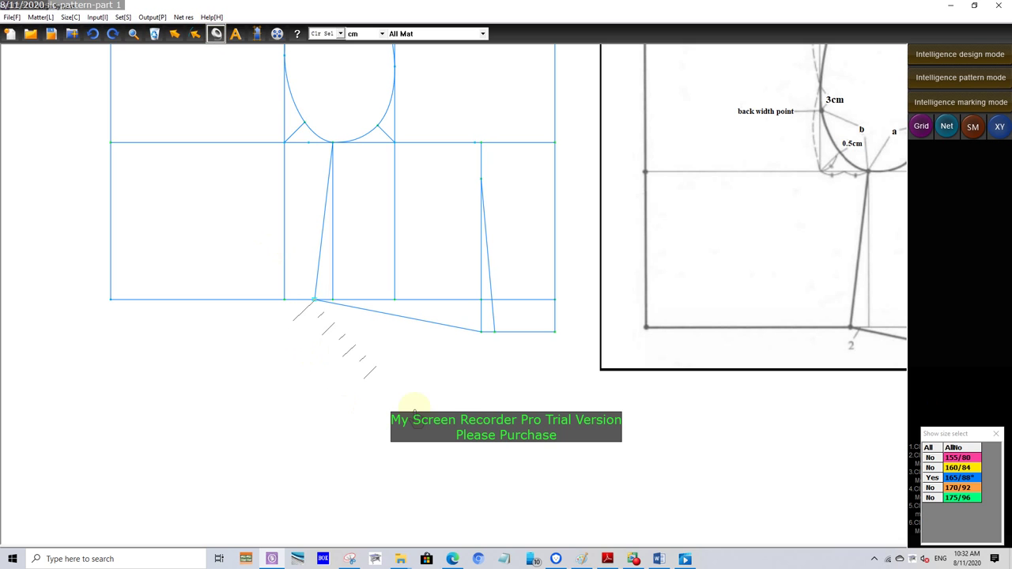
pyautogui.click(482, 332)
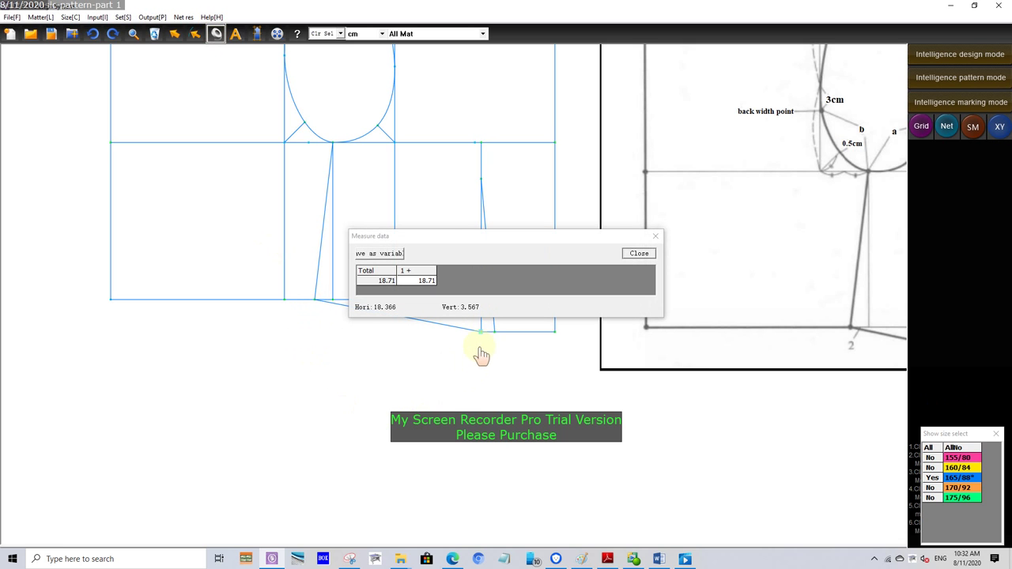
pyautogui.click(553, 339)
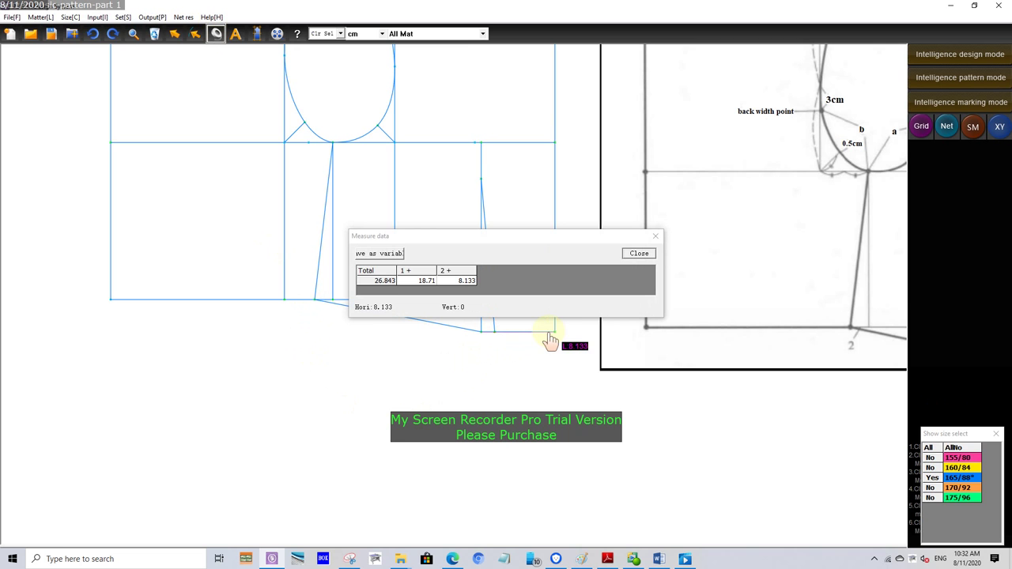
pyautogui.click(375, 282)
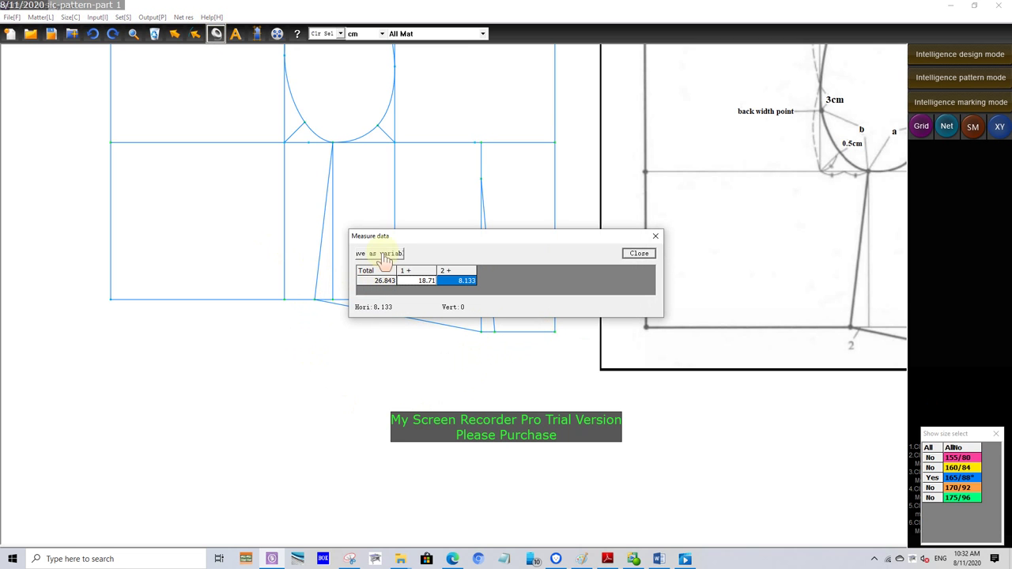
# Save the 26.843 hem length as variable FBL1 after the name FBL is rejected as existing
pyautogui.click(385, 257)
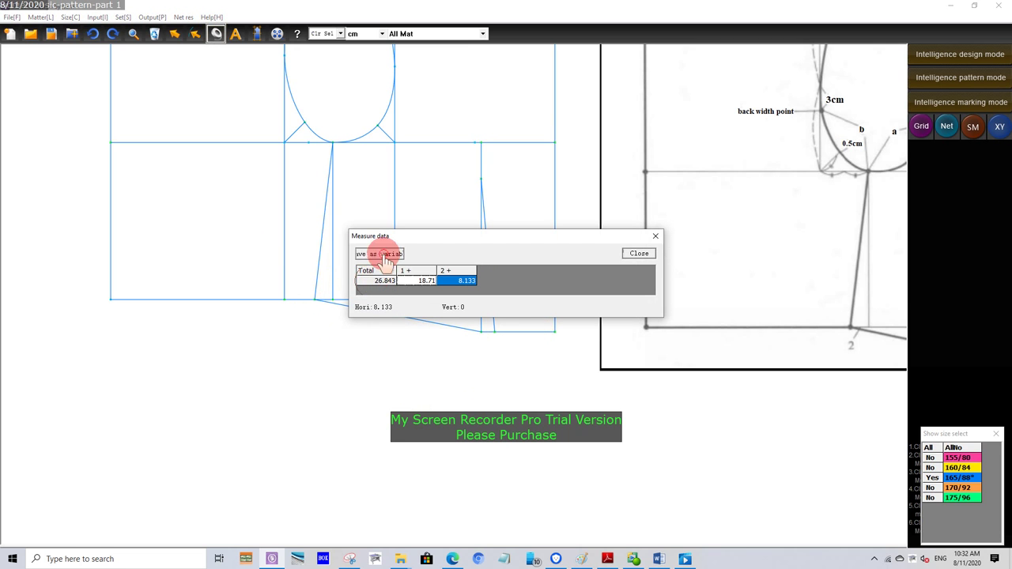
pyautogui.moveTo(412, 221)
pyautogui.mouseDown()
pyautogui.moveTo(253, 238)
pyautogui.moveTo(254, 335)
pyautogui.mouseUp()
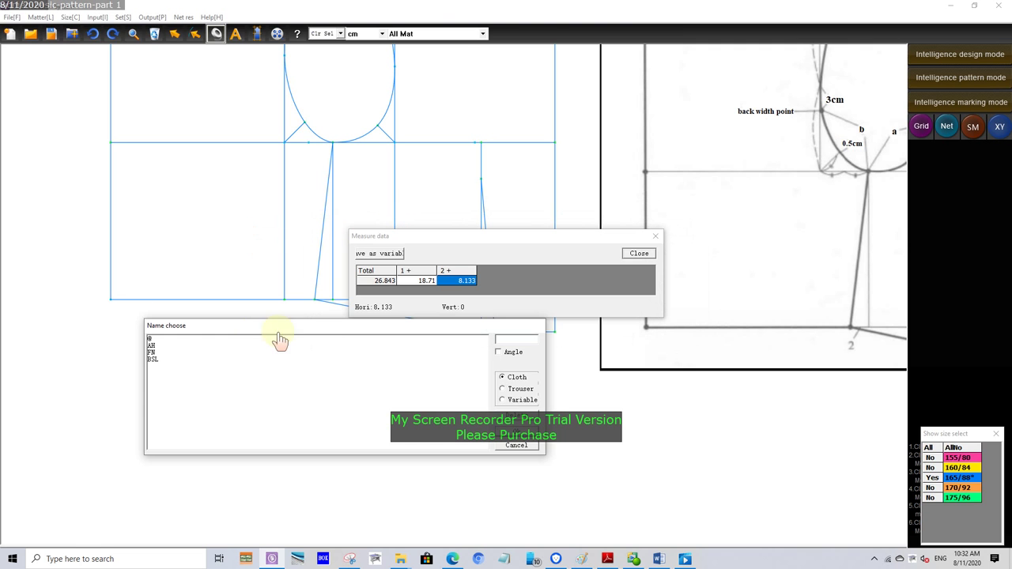
pyautogui.moveTo(346, 346); pyautogui.dragTo(363, 332)
pyautogui.write('FBL')
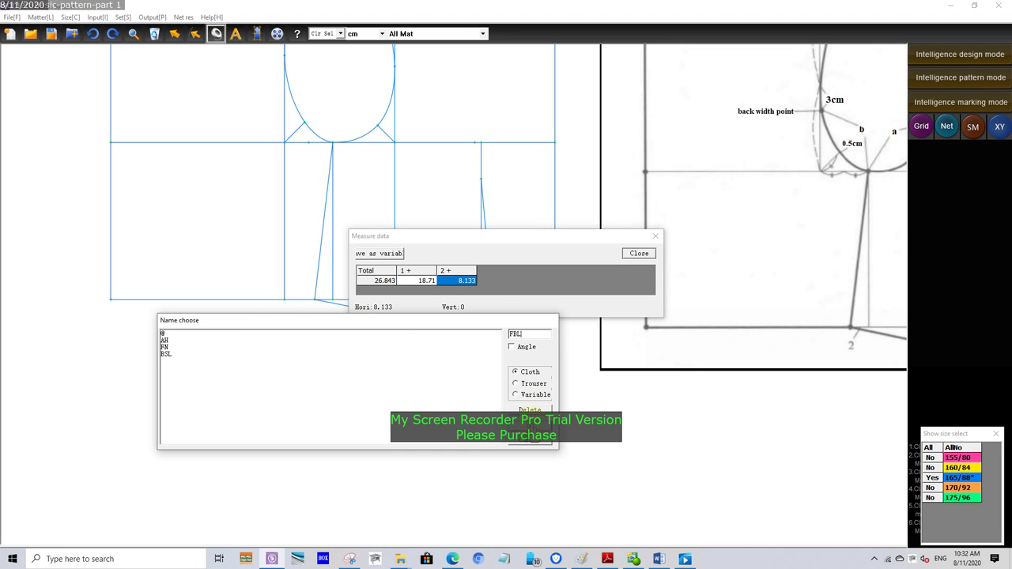
pyautogui.press('Return')
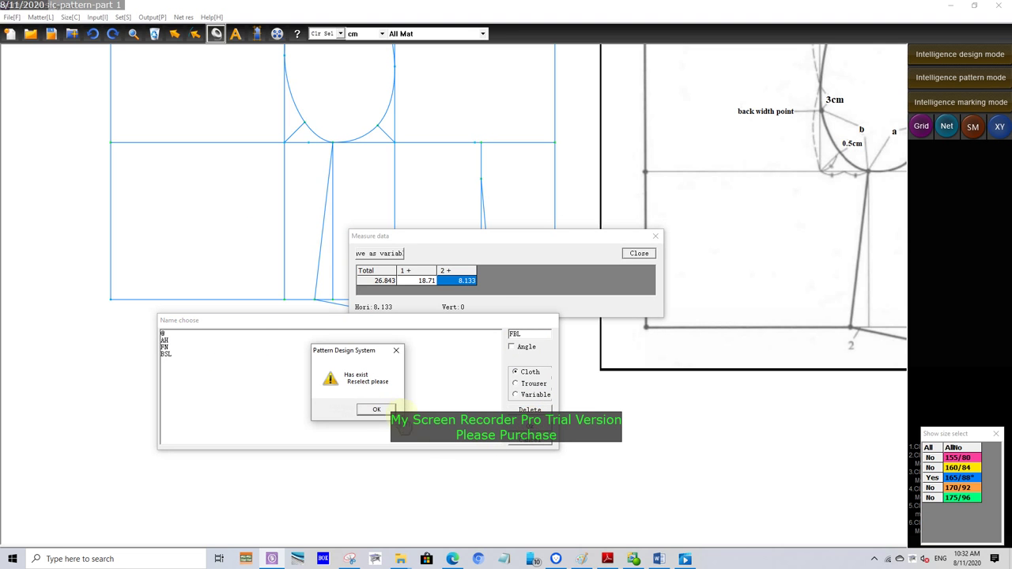
pyautogui.click(378, 410)
pyautogui.click(522, 336)
pyautogui.write('1')
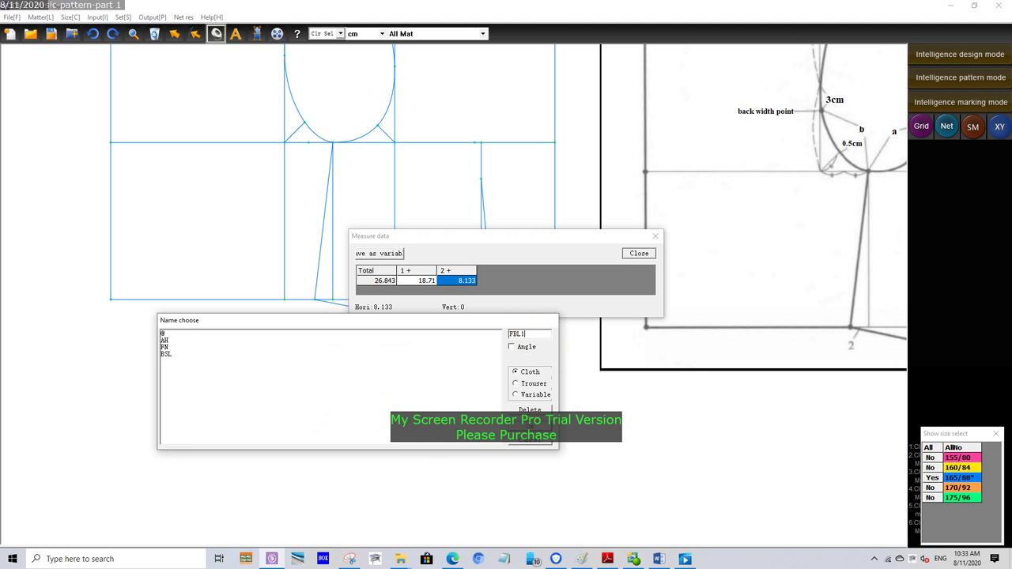
pyautogui.click(530, 427)
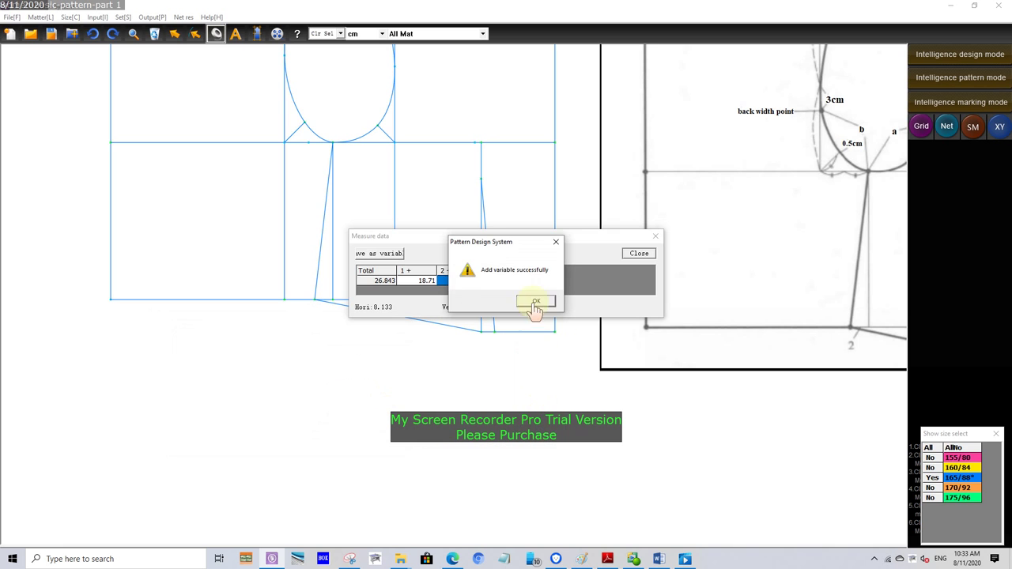
pyautogui.click(535, 302)
pyautogui.click(639, 253)
pyautogui.scroll(1, 448, 348)
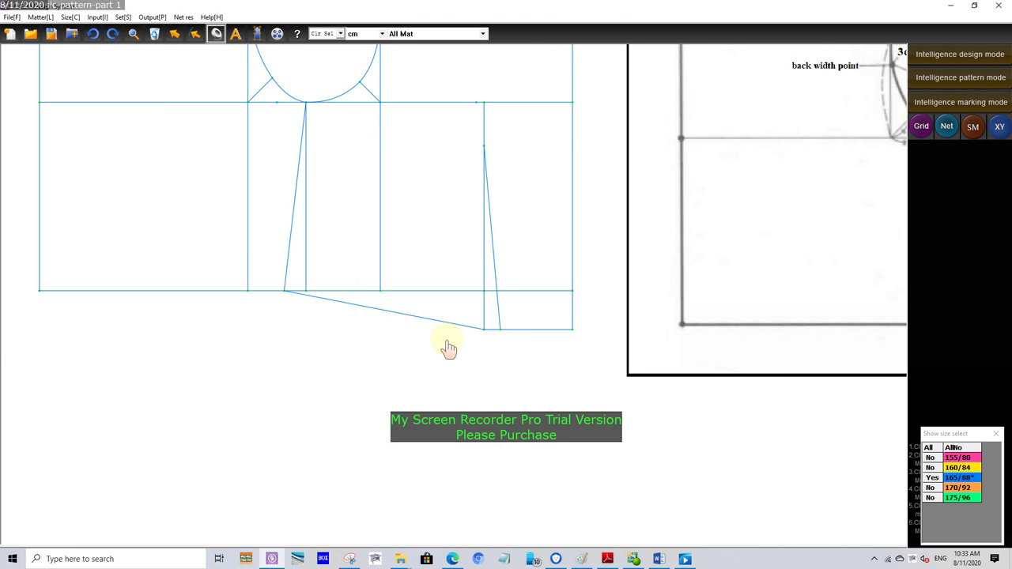
# Measure the slanted hem and short straight hem segment across all sizes
pyautogui.scroll(1, 448, 348)
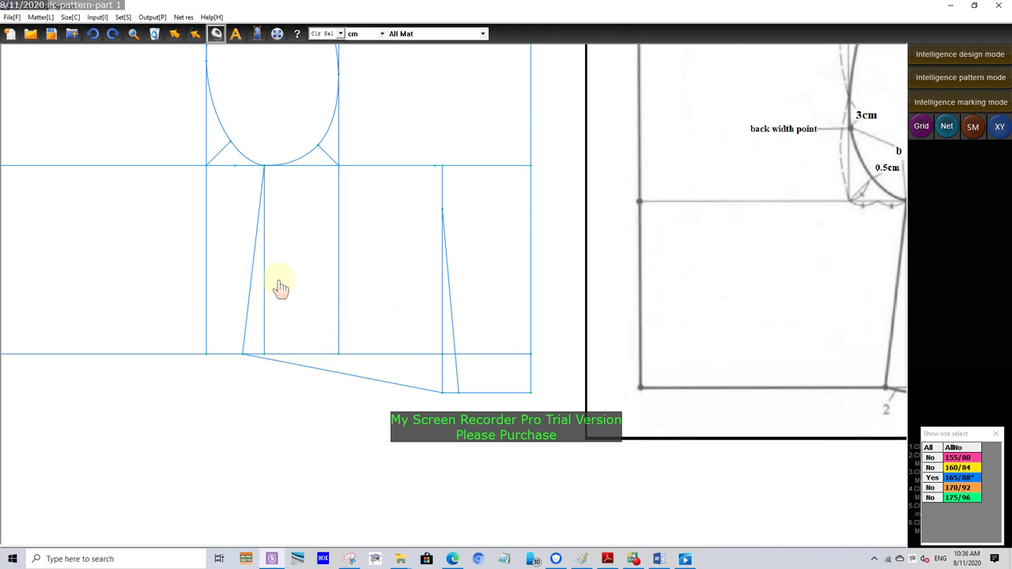
pyautogui.click(976, 78)
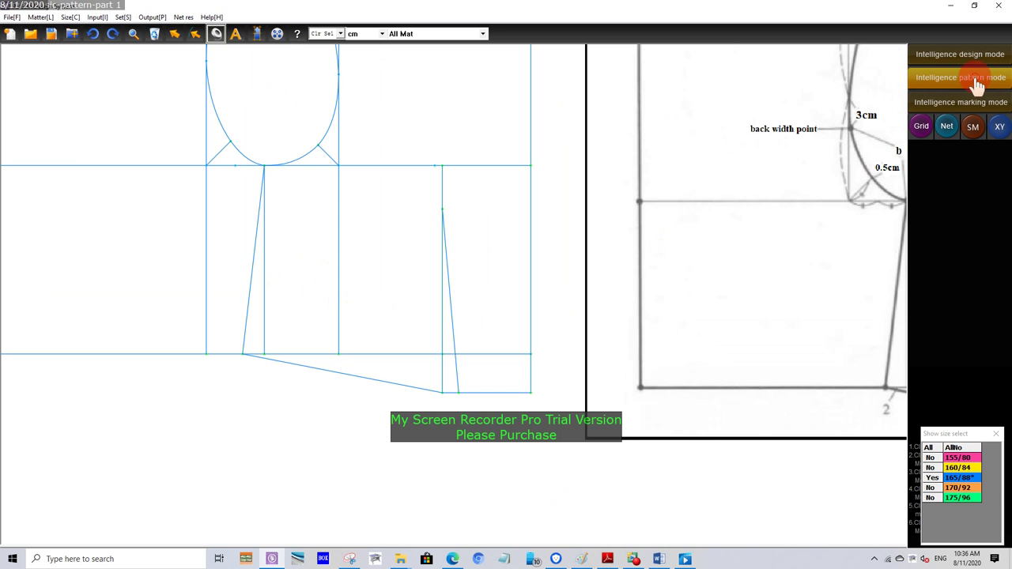
pyautogui.click(215, 33)
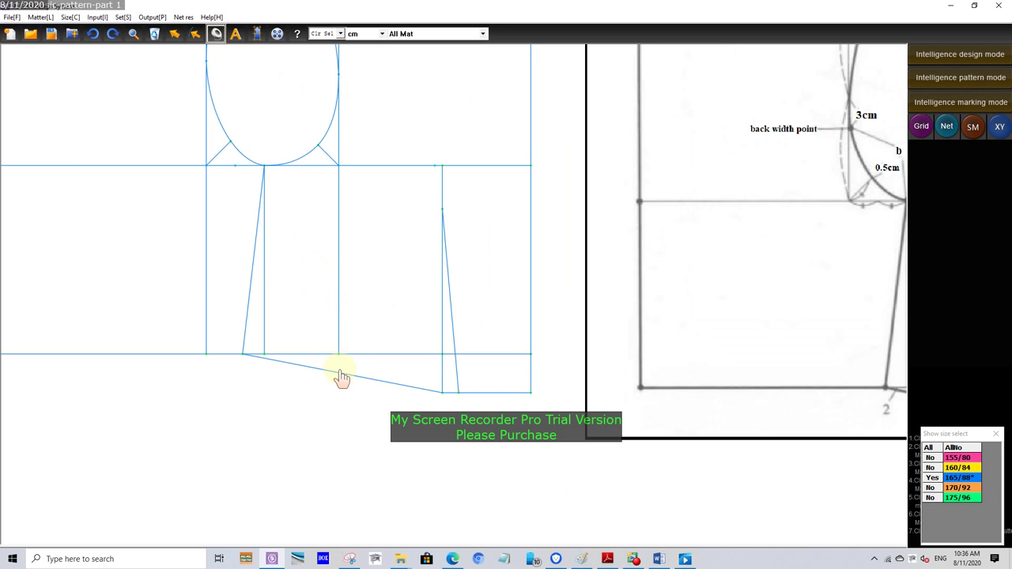
pyautogui.click(271, 367)
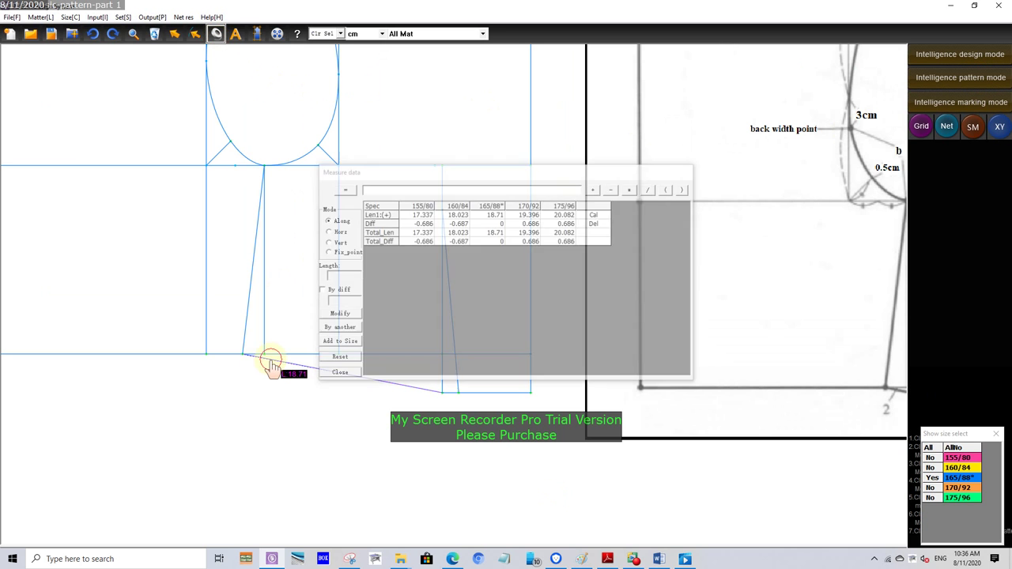
pyautogui.moveTo(427, 178); pyautogui.dragTo(133, 93)
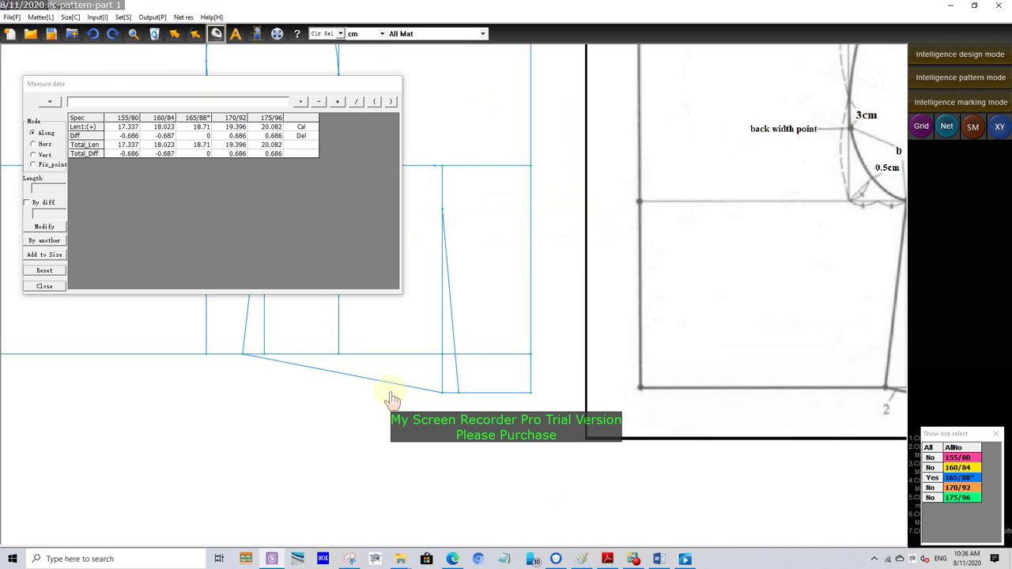
pyautogui.click(490, 398)
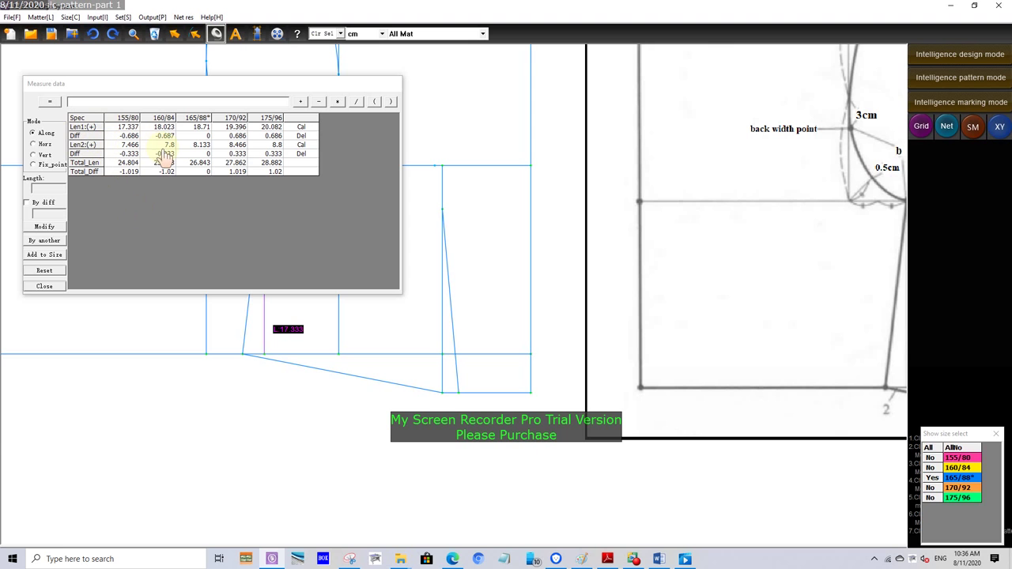
# Store the measurement in the size table as 'F B L', deleting the old 'F BL' name
pyautogui.click(46, 258)
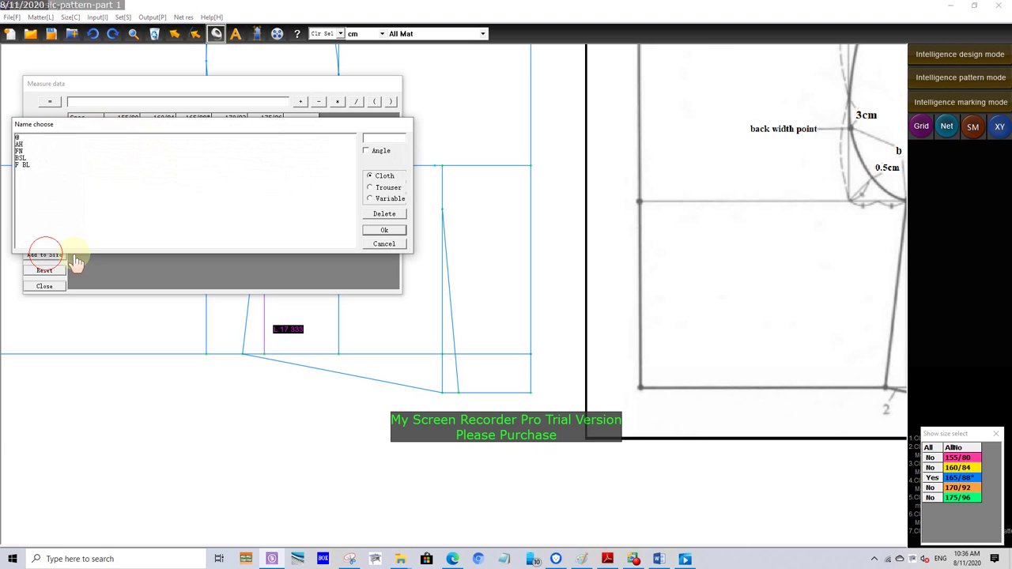
pyautogui.moveTo(212, 121); pyautogui.dragTo(285, 120)
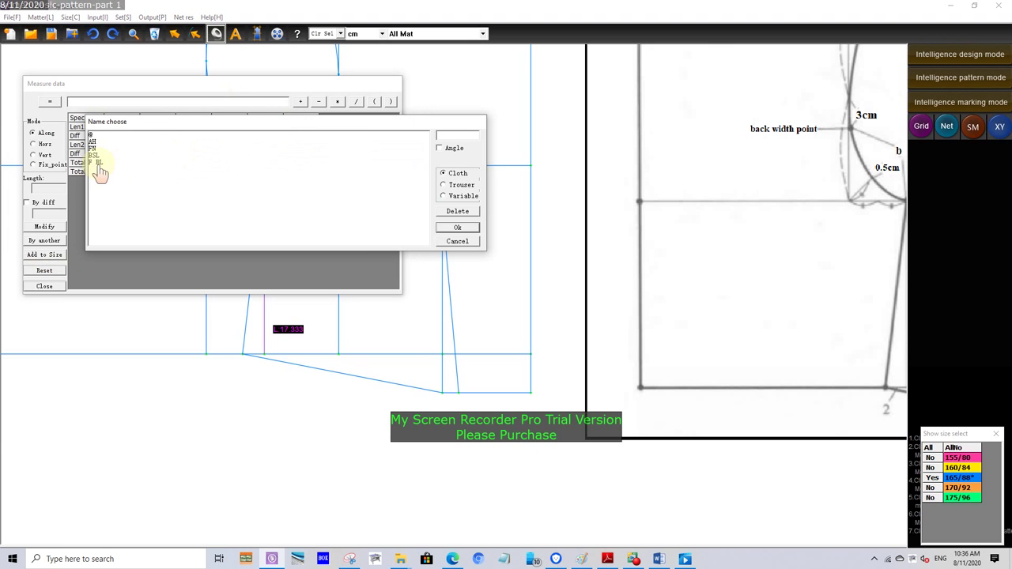
pyautogui.click(97, 162)
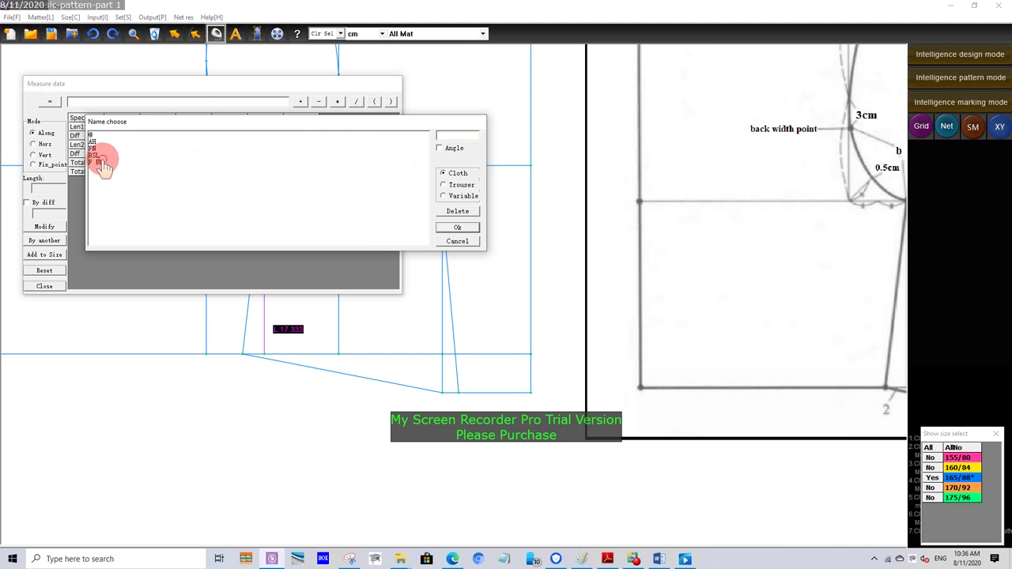
pyautogui.click(458, 211)
pyautogui.click(458, 136)
pyautogui.click(461, 229)
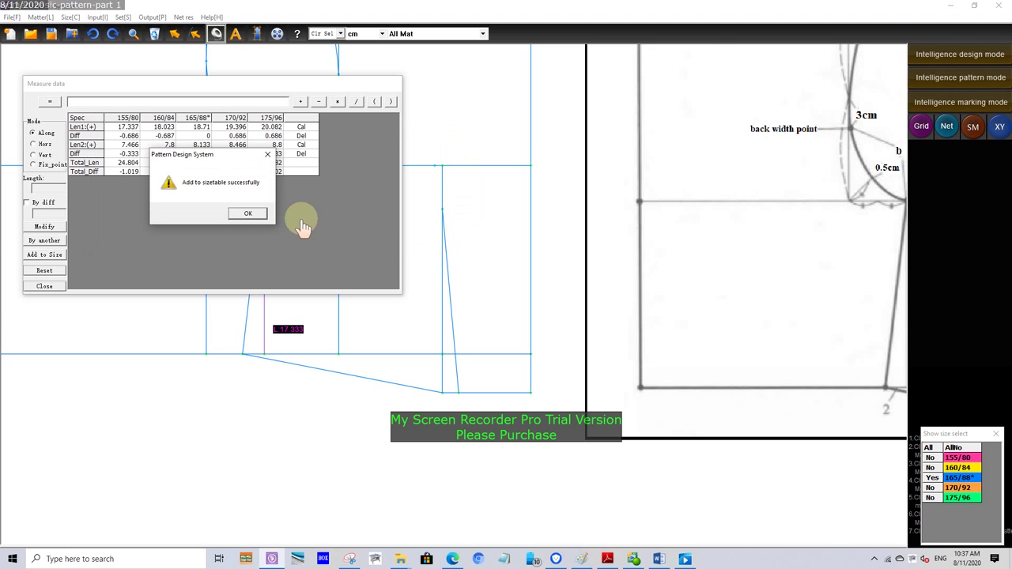
pyautogui.click(252, 214)
pyautogui.click(46, 288)
# Draw the second dart leg line from the dart apex down to the hem slope
pyautogui.scroll(2, 419, 396)
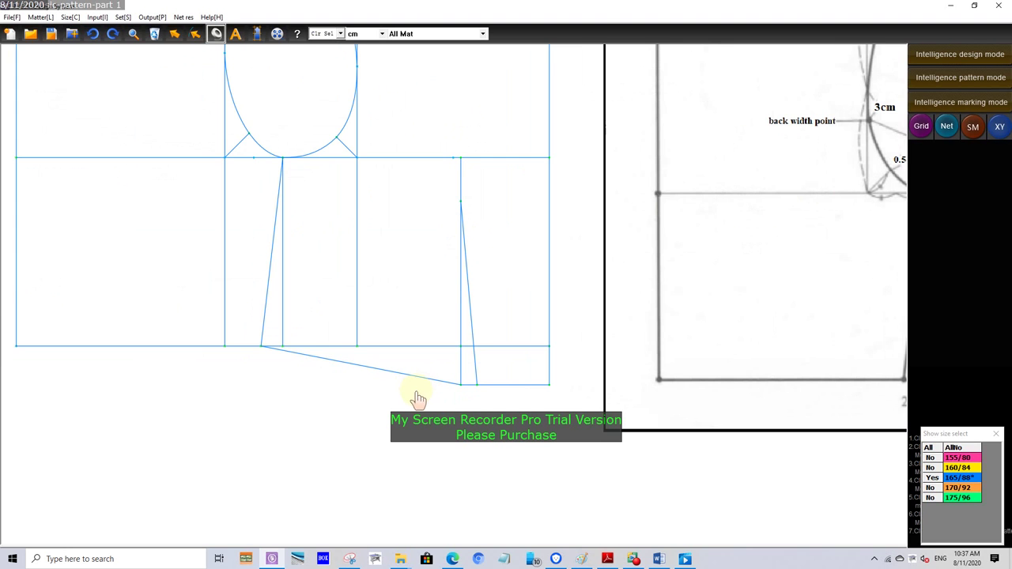
pyautogui.click(960, 54)
pyautogui.scroll(1, 462, 372)
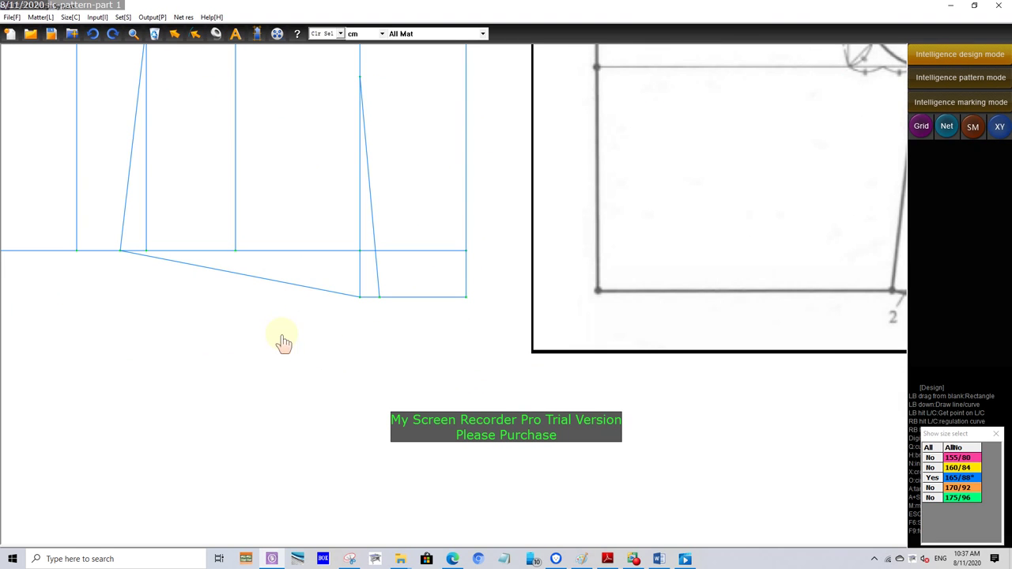
pyautogui.click(357, 79)
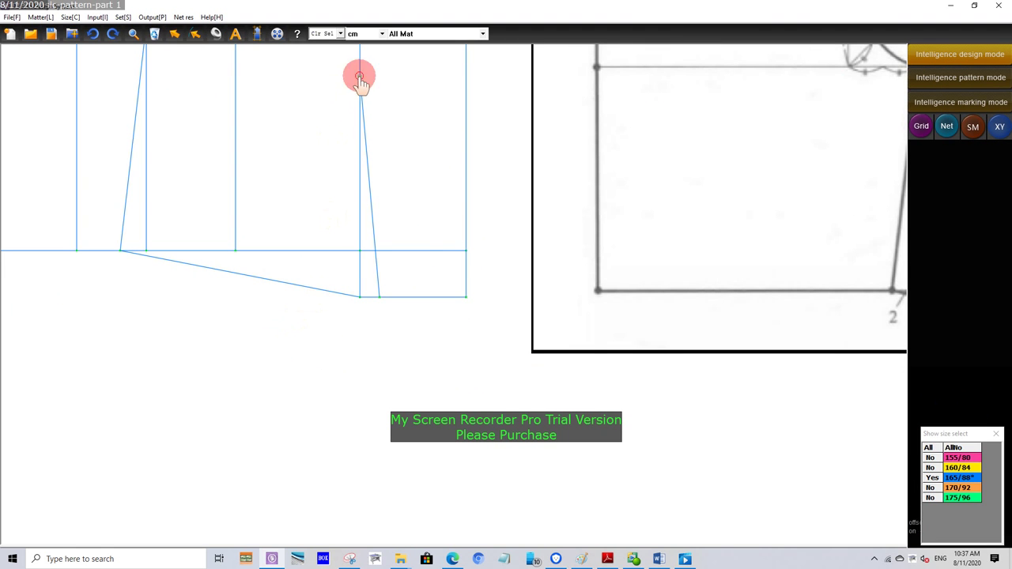
pyautogui.click(338, 296)
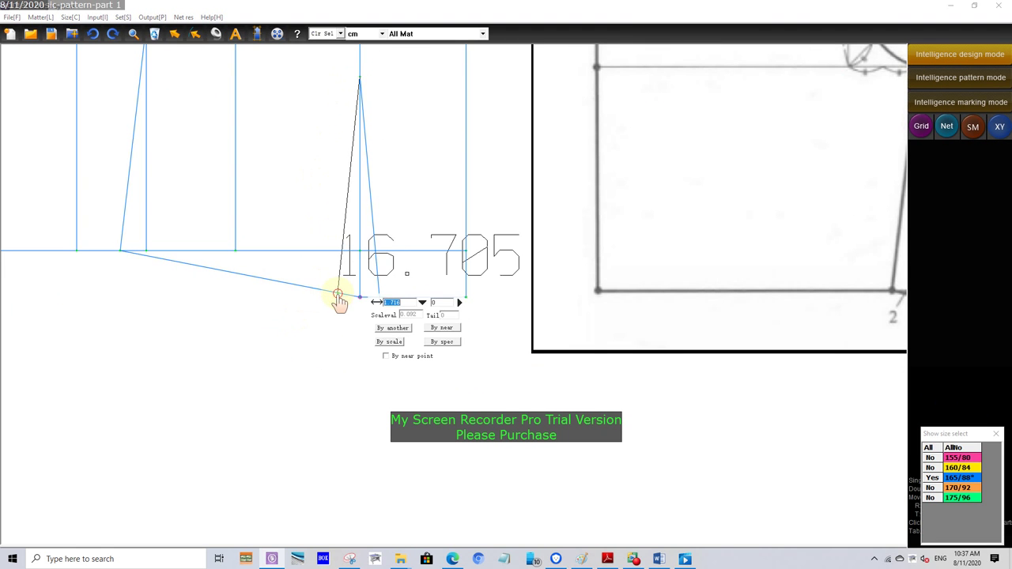
# Place the dart leg's hem end with formula F B L-(W/4+2)-1.5, giving 5.343
pyautogui.click(424, 302)
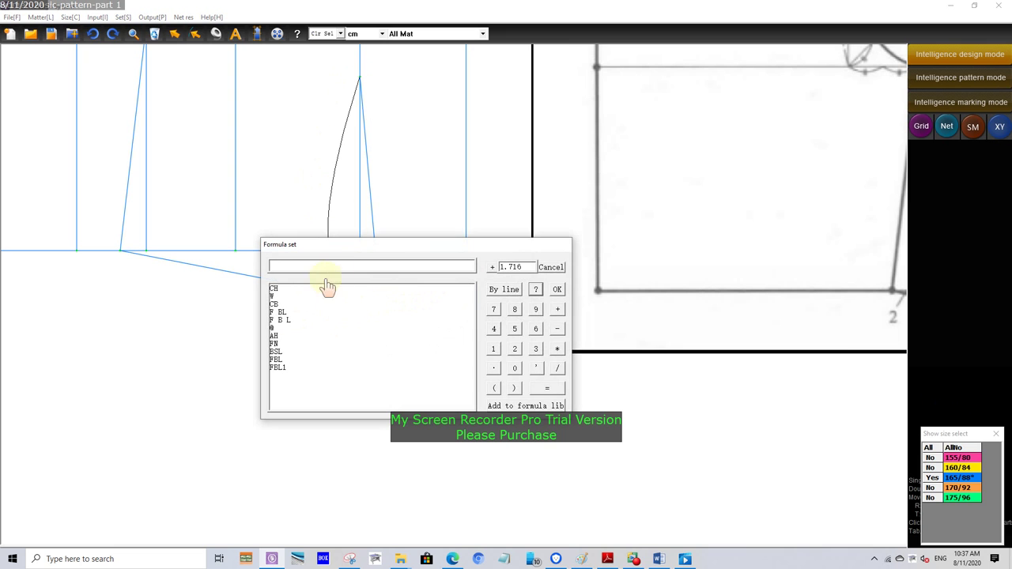
pyautogui.click(282, 320)
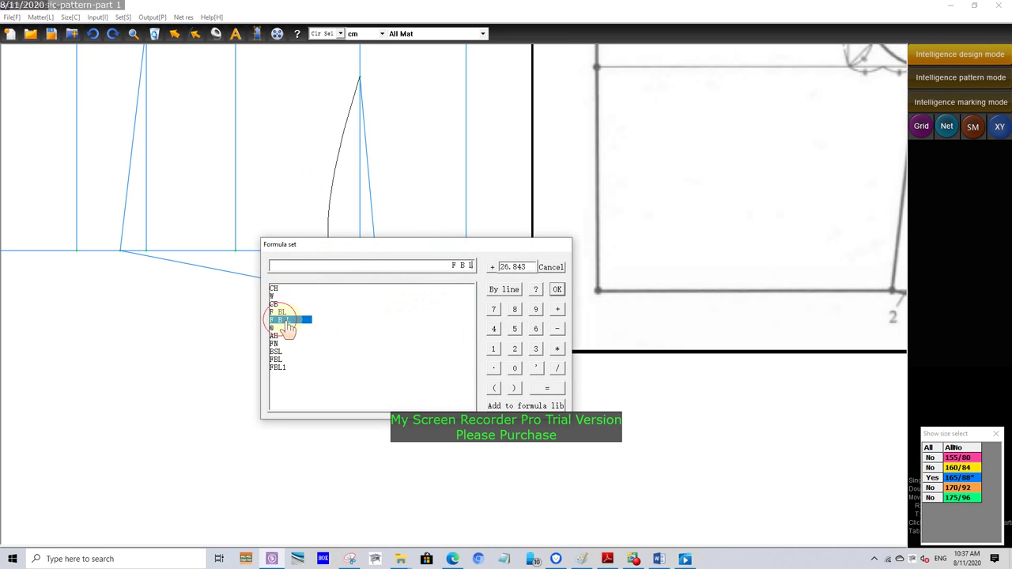
pyautogui.click(556, 329)
pyautogui.click(494, 387)
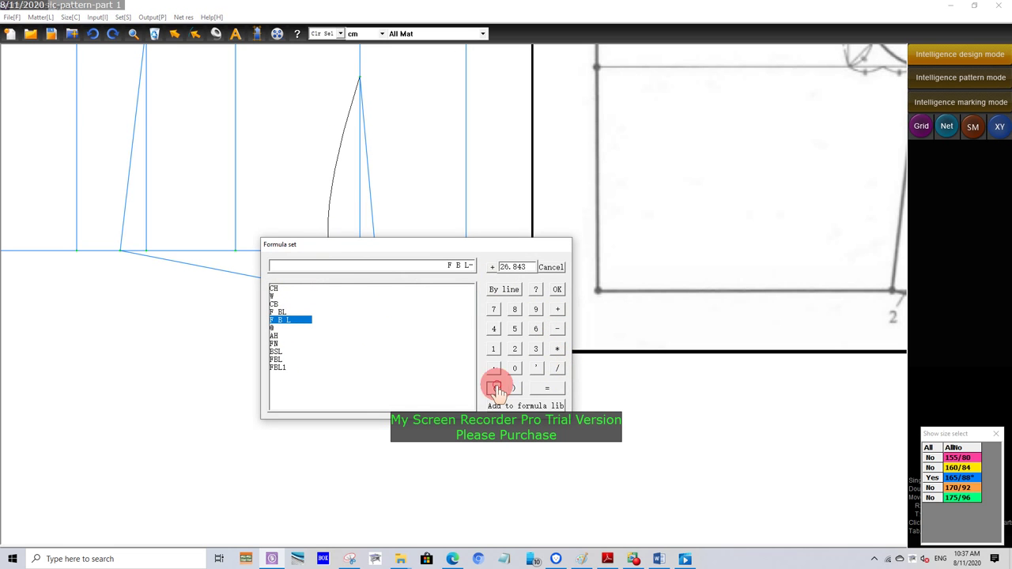
pyautogui.click(274, 296)
pyautogui.click(556, 368)
pyautogui.click(494, 329)
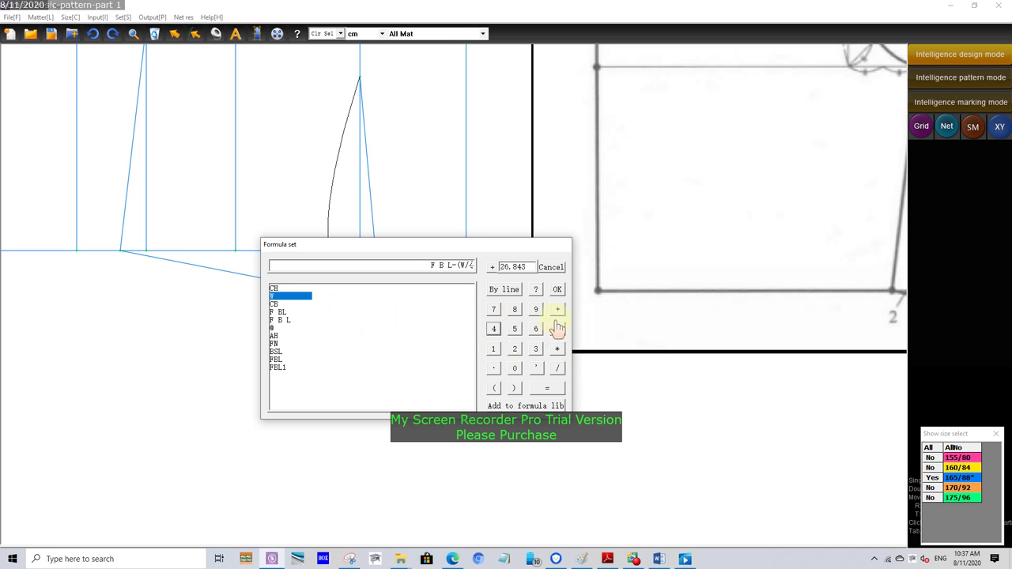
pyautogui.click(557, 309)
pyautogui.click(515, 349)
pyautogui.click(514, 388)
pyautogui.click(557, 329)
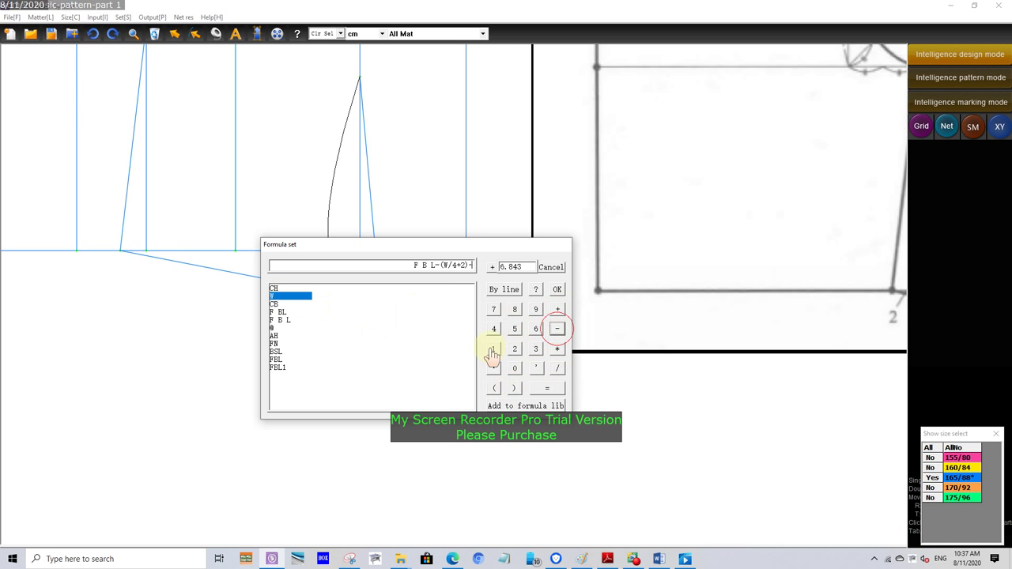
pyautogui.click(494, 349)
pyautogui.click(493, 368)
pyautogui.click(515, 330)
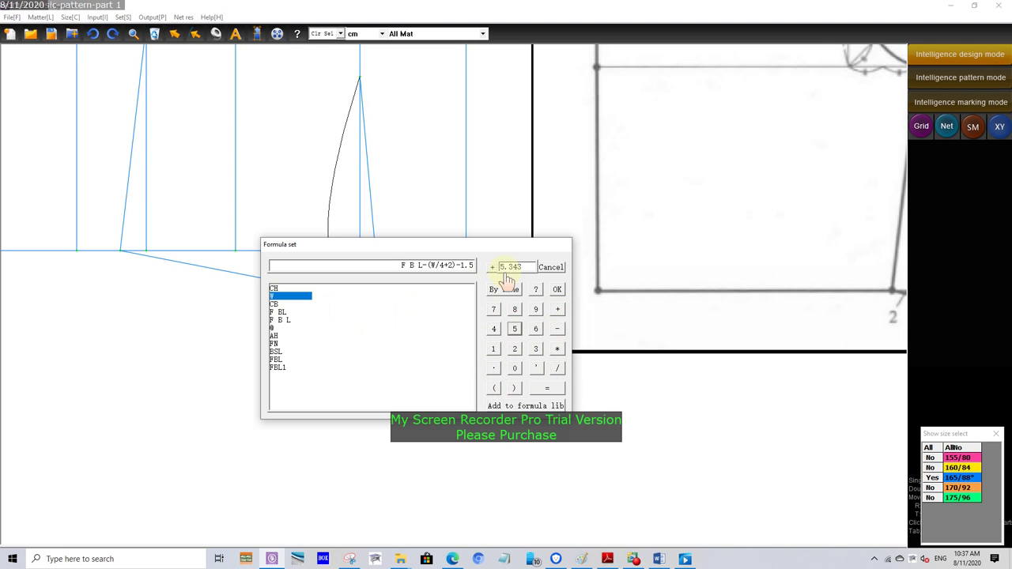
pyautogui.click(558, 290)
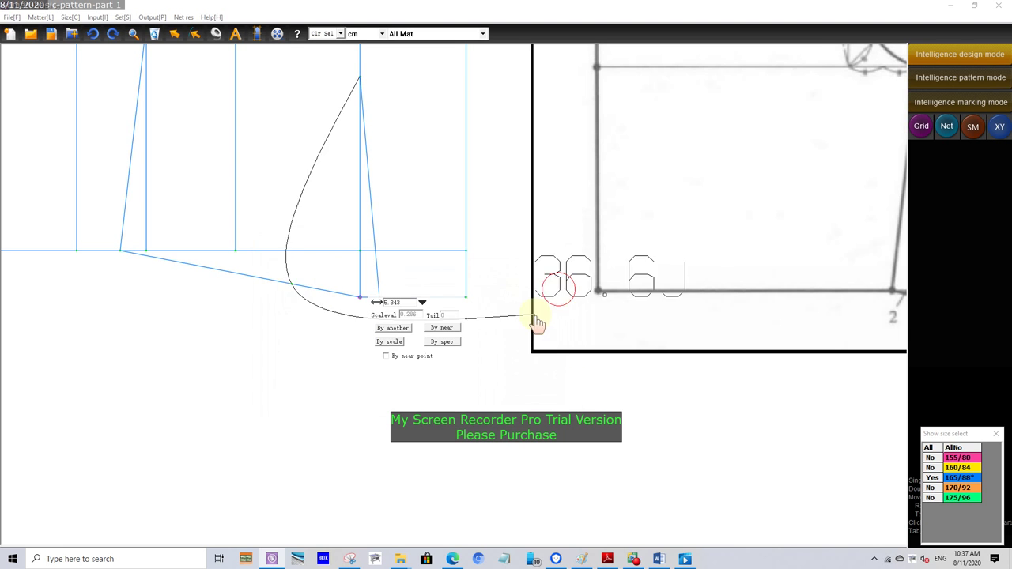
pyautogui.click(285, 420)
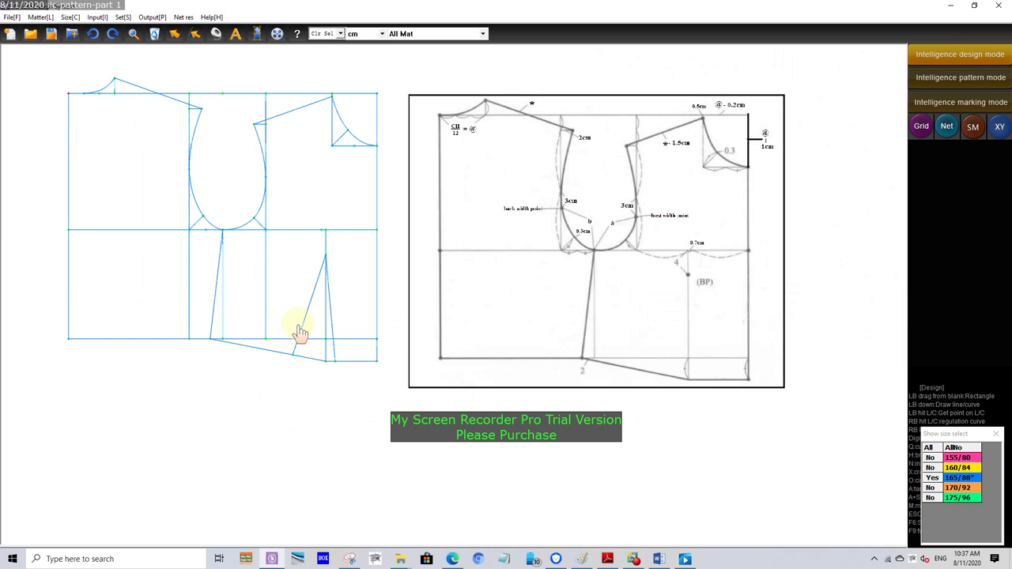
pyautogui.scroll(-1, 266, 289)
pyautogui.scroll(2, 269, 283)
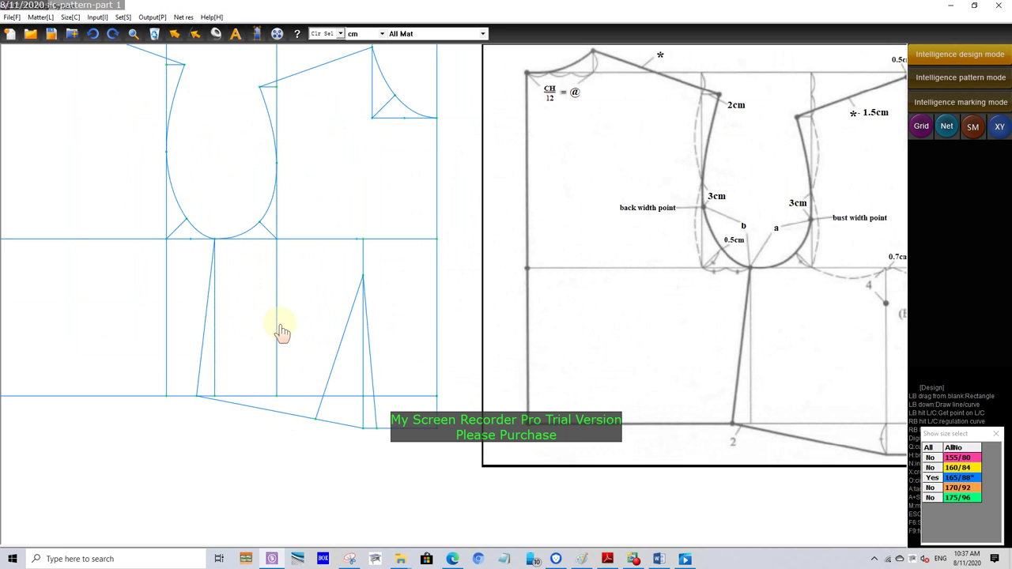
pyautogui.scroll(-1, 283, 332)
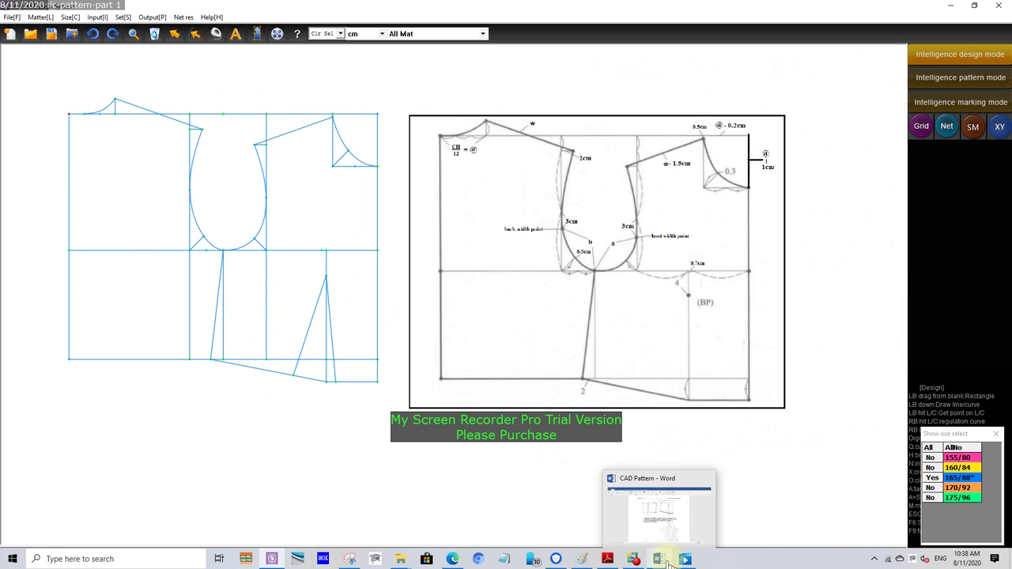
pyautogui.click(607, 560)
pyautogui.scroll(3, 544, 399)
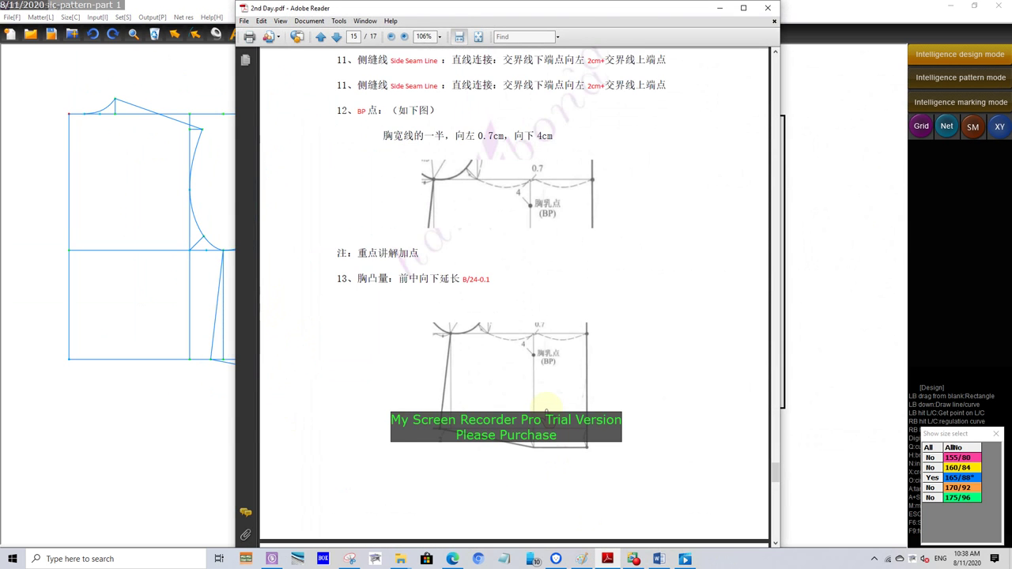
pyautogui.scroll(-4, 544, 405)
pyautogui.scroll(-2, 546, 405)
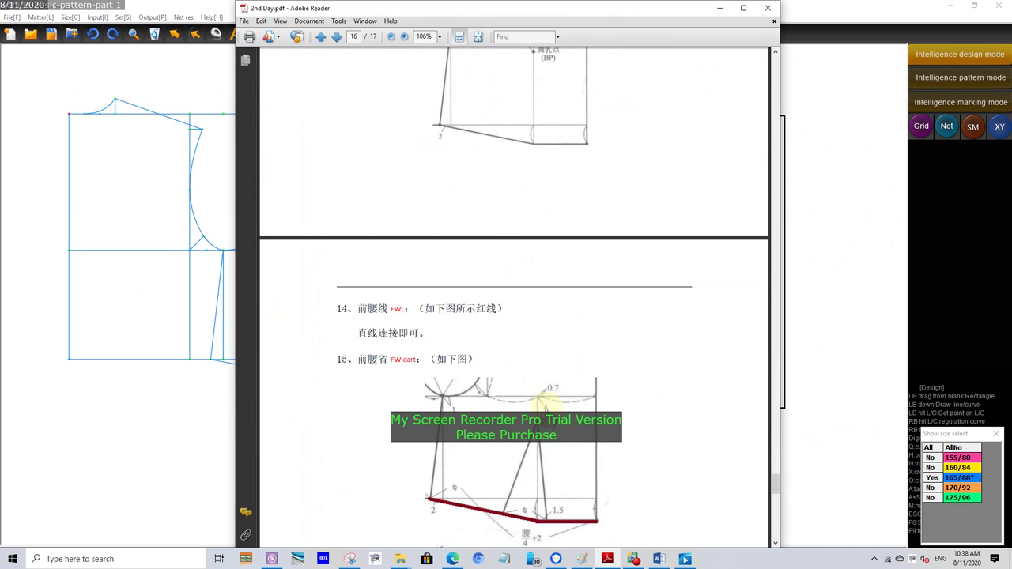
pyautogui.scroll(-3, 546, 400)
pyautogui.scroll(-2, 545, 407)
pyautogui.scroll(-1, 545, 407)
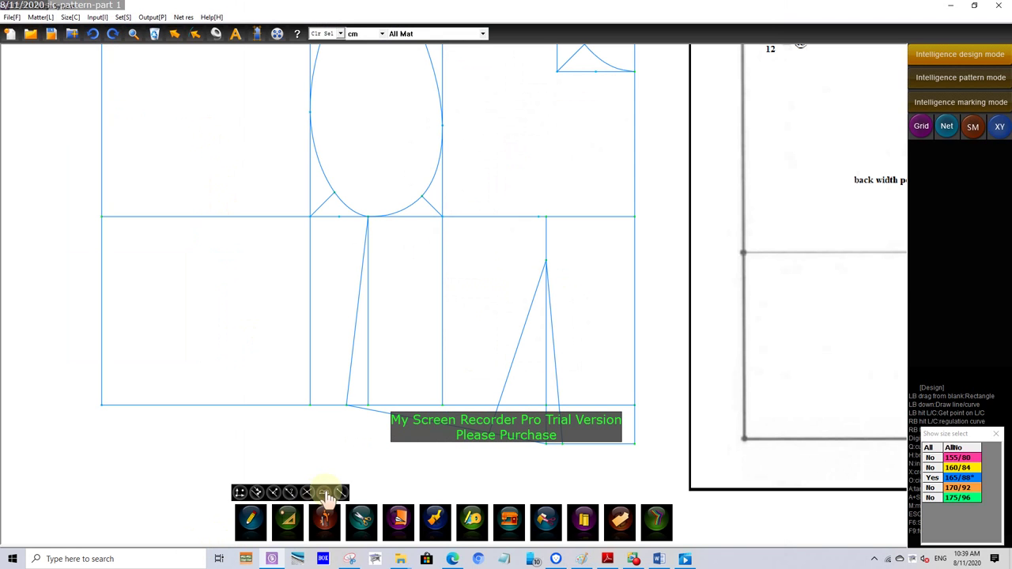
# Mark the midpoint of the back chest line by dividing it into 2 parts
pyautogui.click(326, 490)
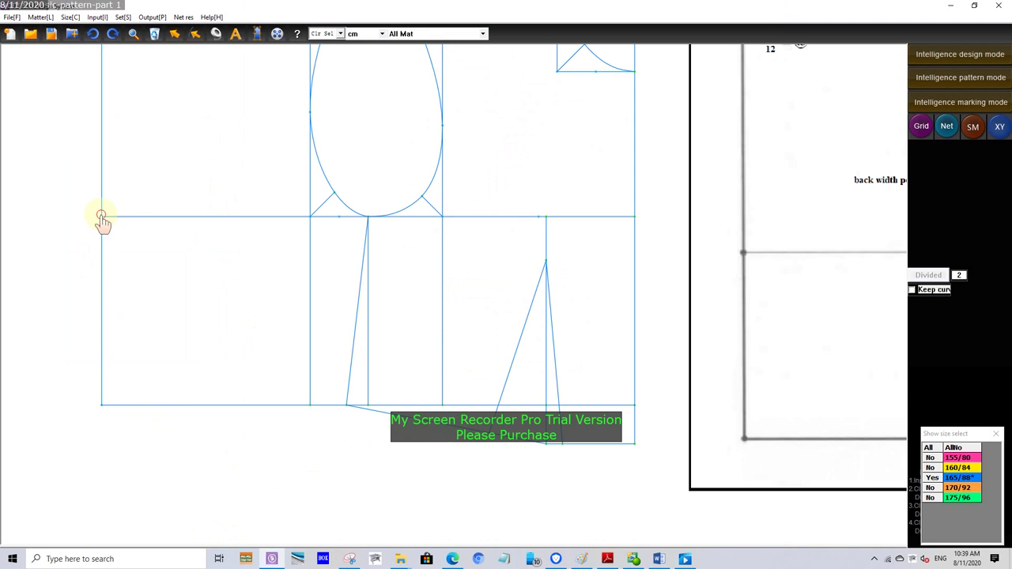
pyautogui.moveTo(102, 216); pyautogui.dragTo(308, 221)
pyautogui.click(310, 219)
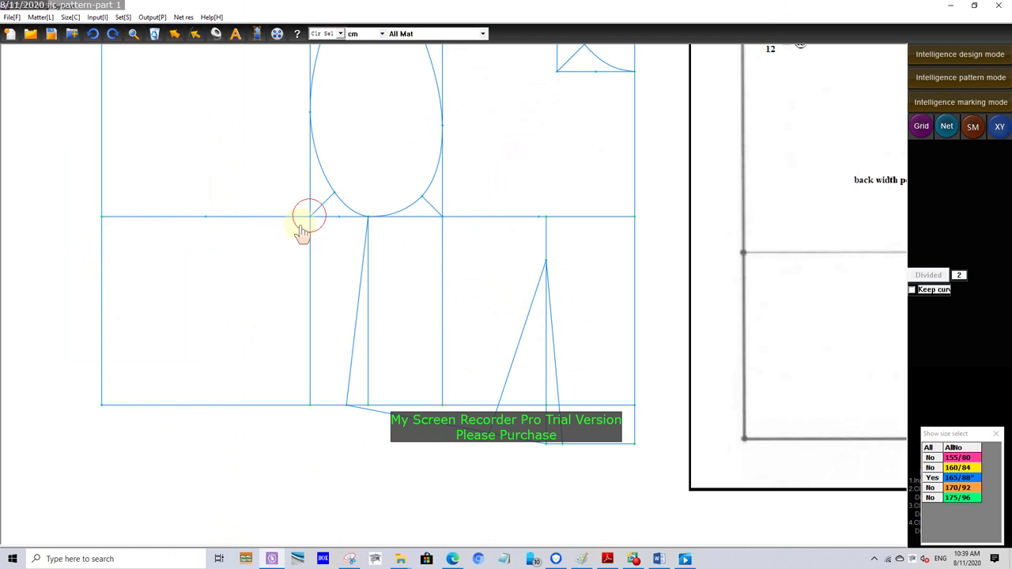
# Draw a vertical guide line from just above the chest midpoint down to the hem line
pyautogui.click(924, 55)
pyautogui.moveTo(205, 219)
pyautogui.mouseDown()
pyautogui.moveTo(226, 140)
pyautogui.moveTo(210, 188)
pyautogui.mouseUp()
pyautogui.press('Return')
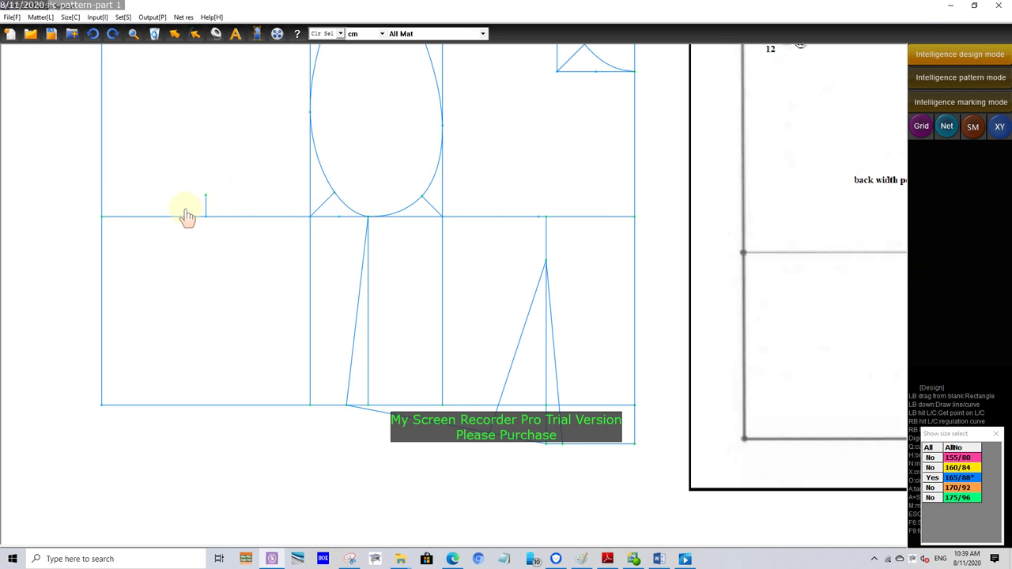
pyautogui.scroll(1, 196, 209)
pyautogui.click(184, 210)
pyautogui.click(147, 214)
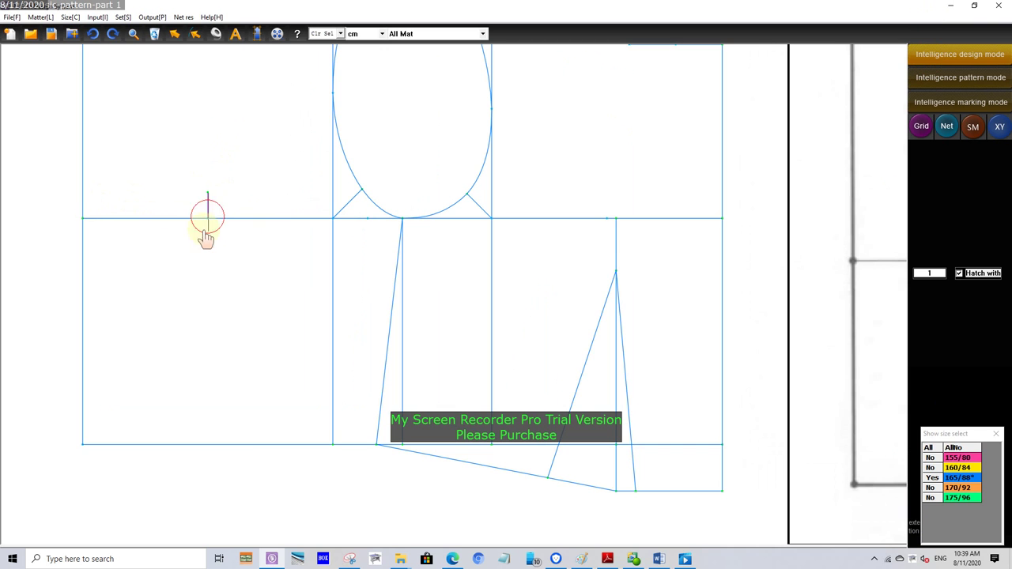
pyautogui.scroll(-2, 225, 313)
pyautogui.click(217, 396)
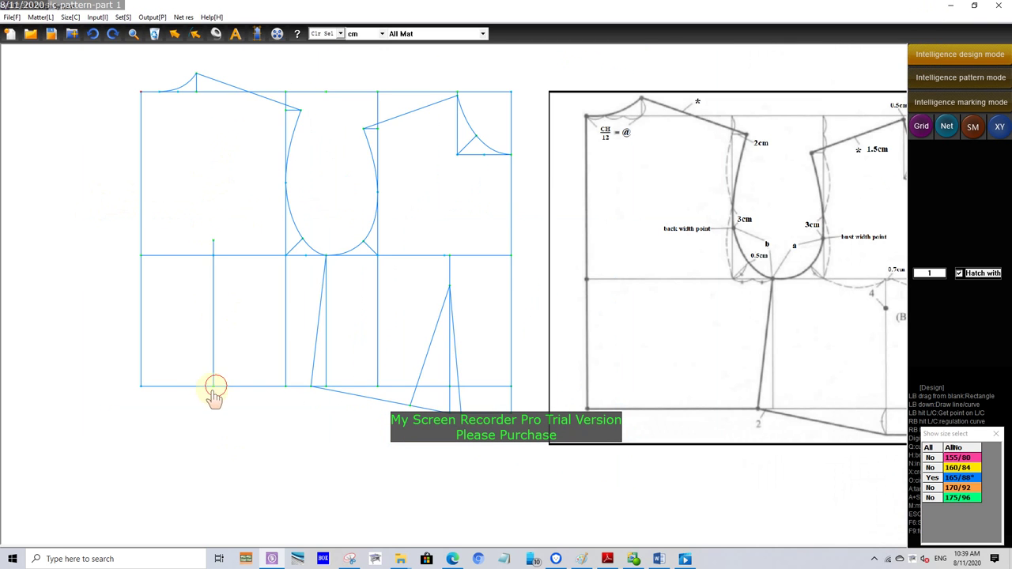
pyautogui.scroll(2, 219, 340)
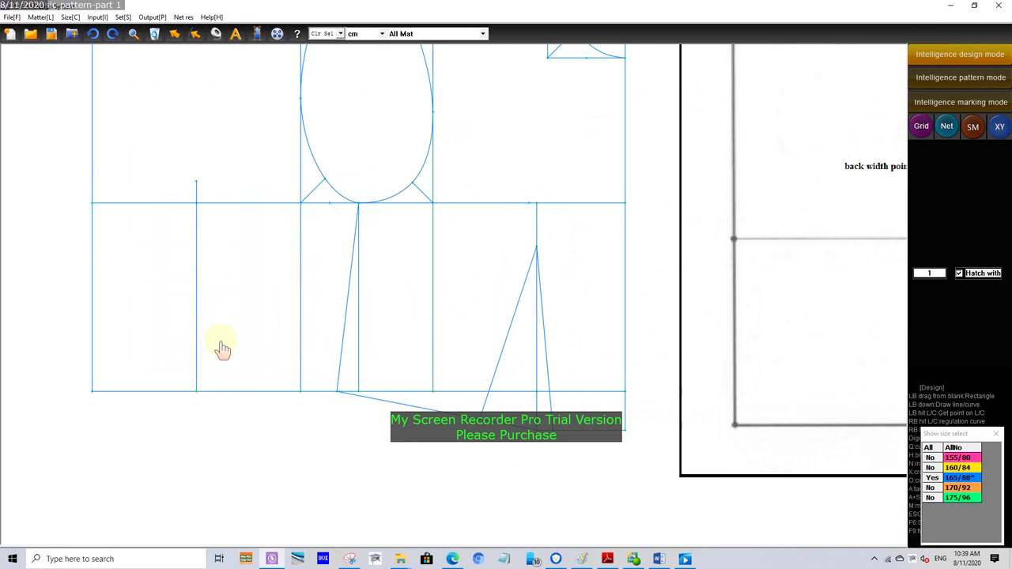
pyautogui.click(287, 395)
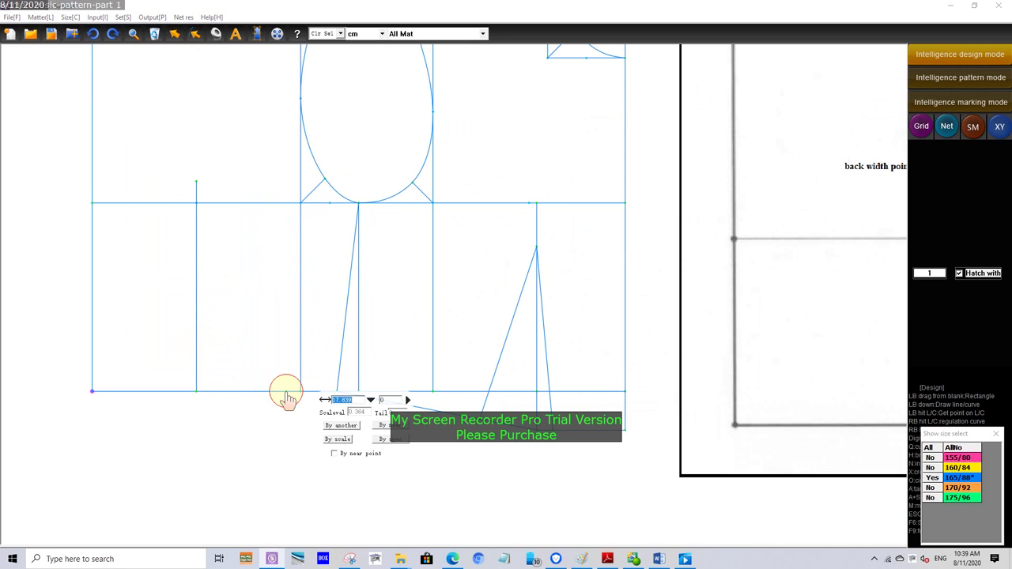
pyautogui.press('Escape')
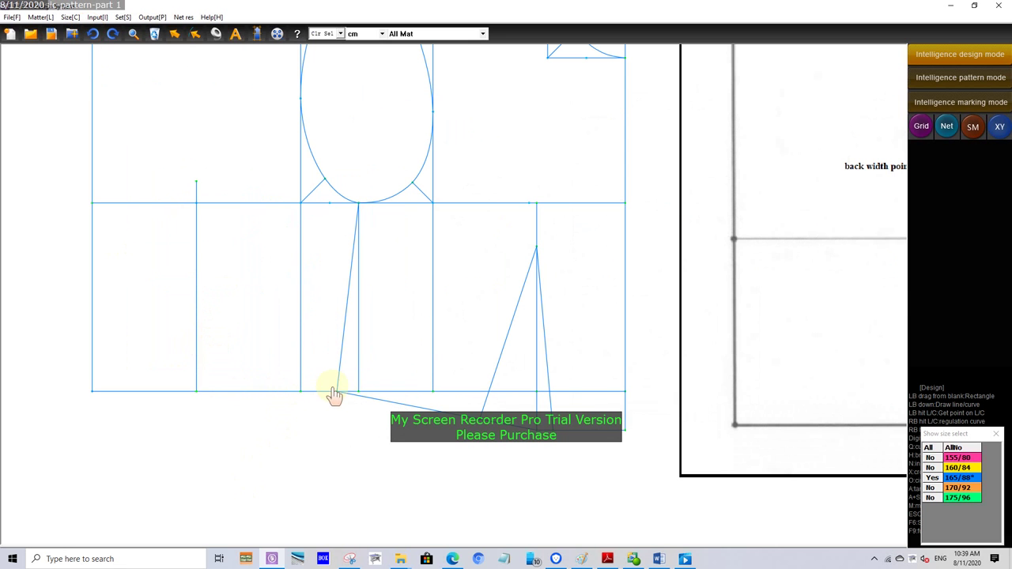
pyautogui.click(334, 393)
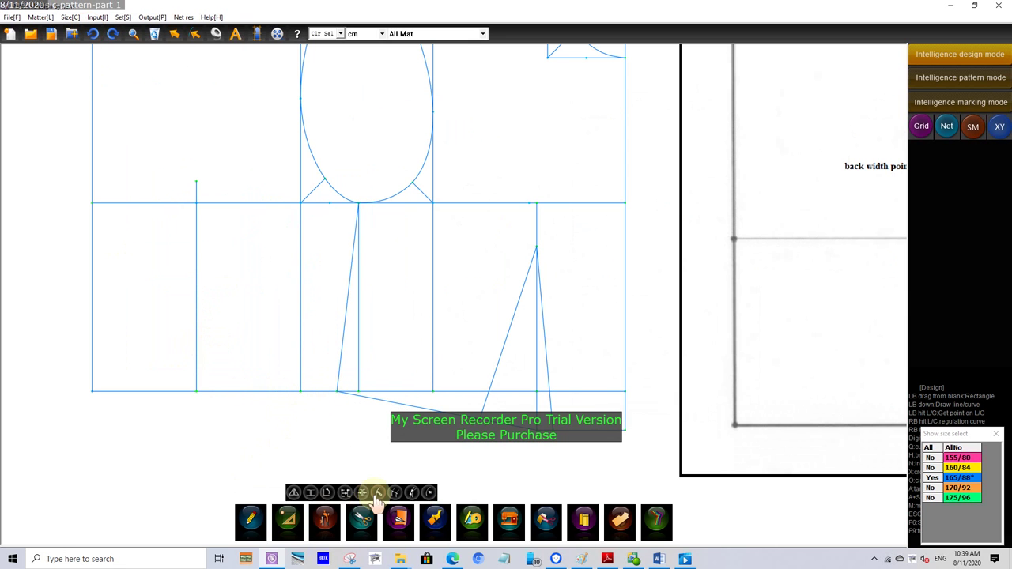
# Enter W/4+2 (20) as the length for a point on the bottom waist line
pyautogui.scroll(3, 328, 385)
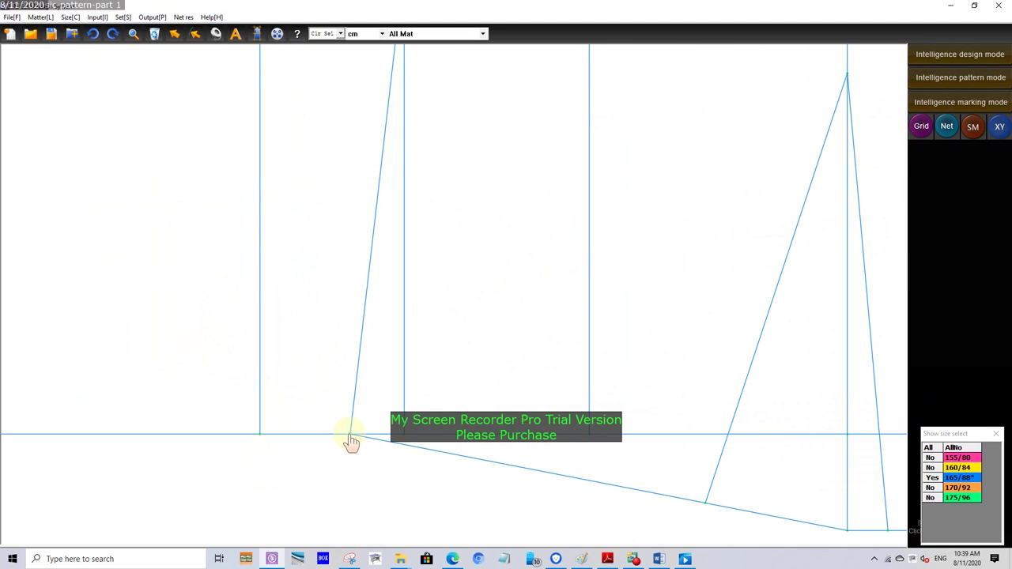
pyautogui.scroll(-1, 363, 462)
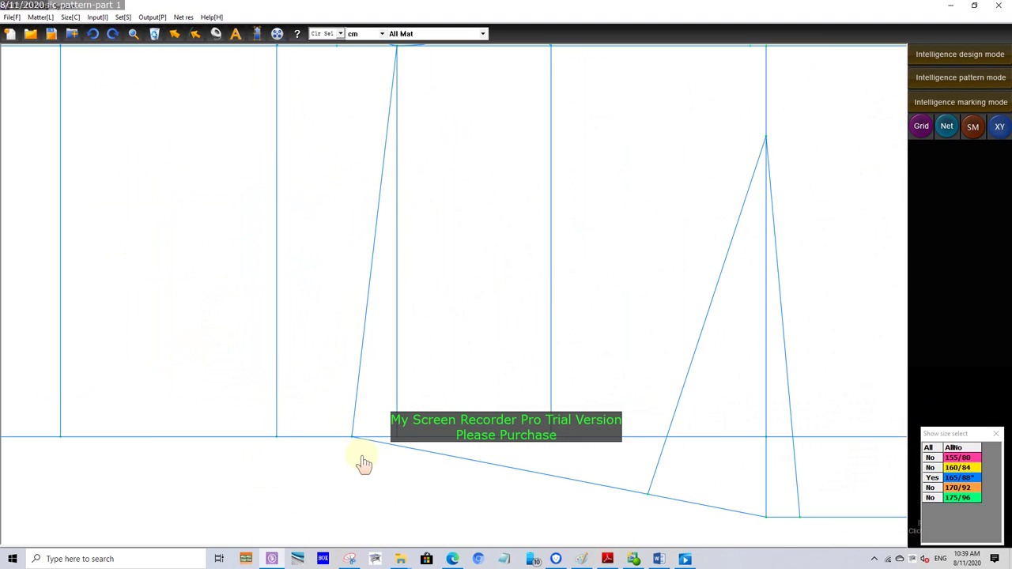
pyautogui.scroll(-3, 363, 464)
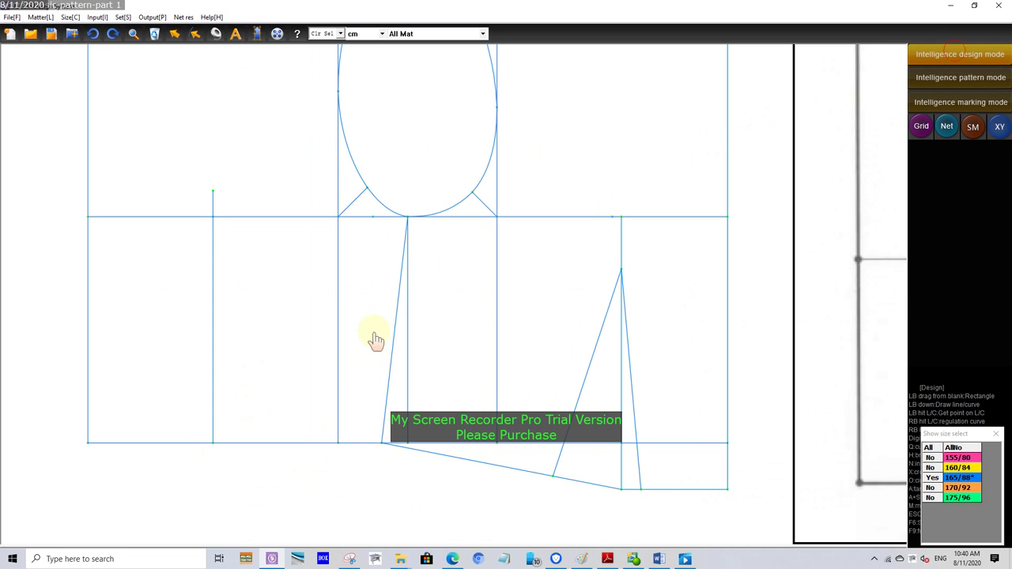
pyautogui.click(373, 451)
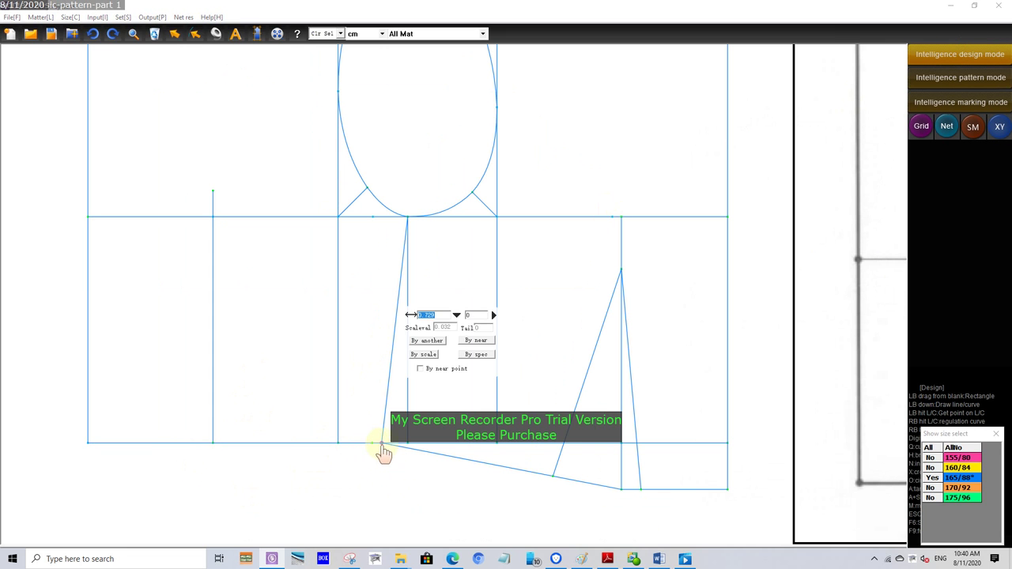
pyautogui.click(457, 315)
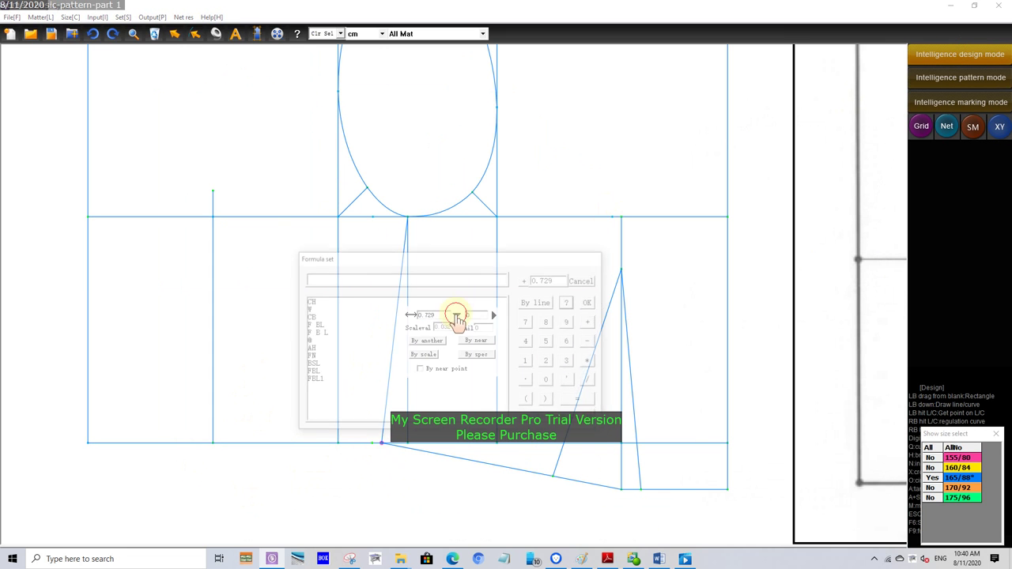
pyautogui.click(309, 310)
pyautogui.click(528, 342)
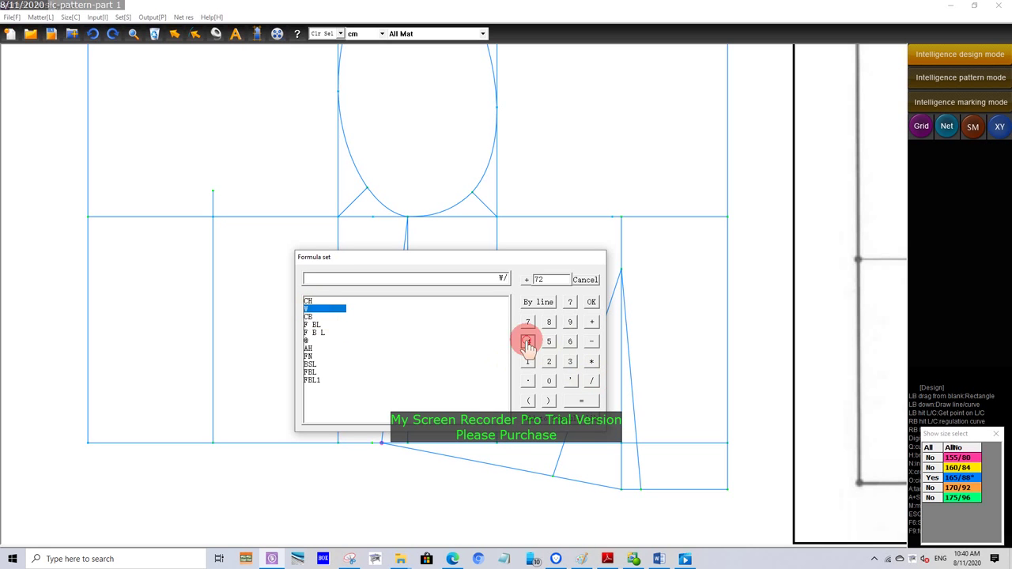
pyautogui.click(592, 322)
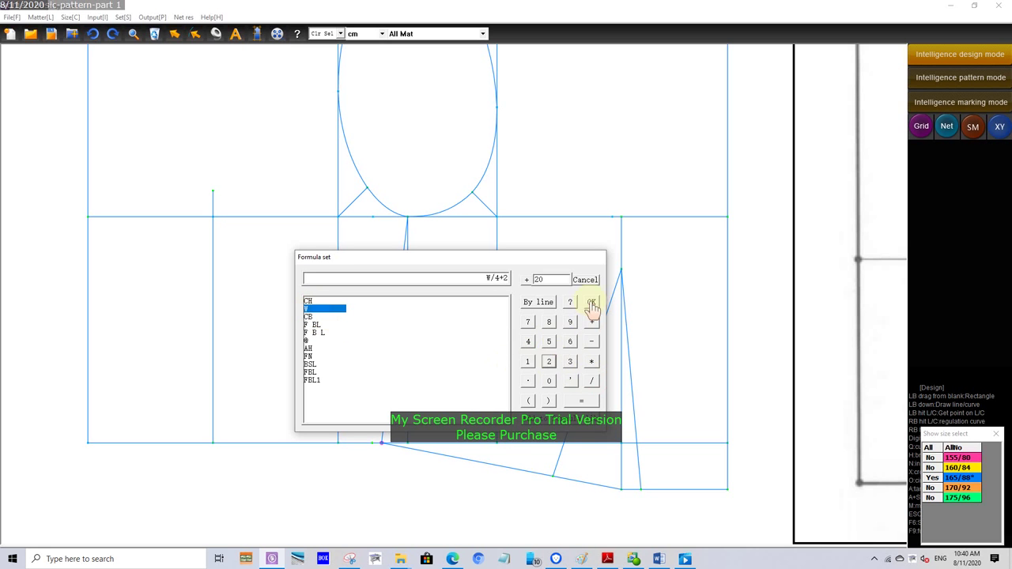
pyautogui.click(591, 302)
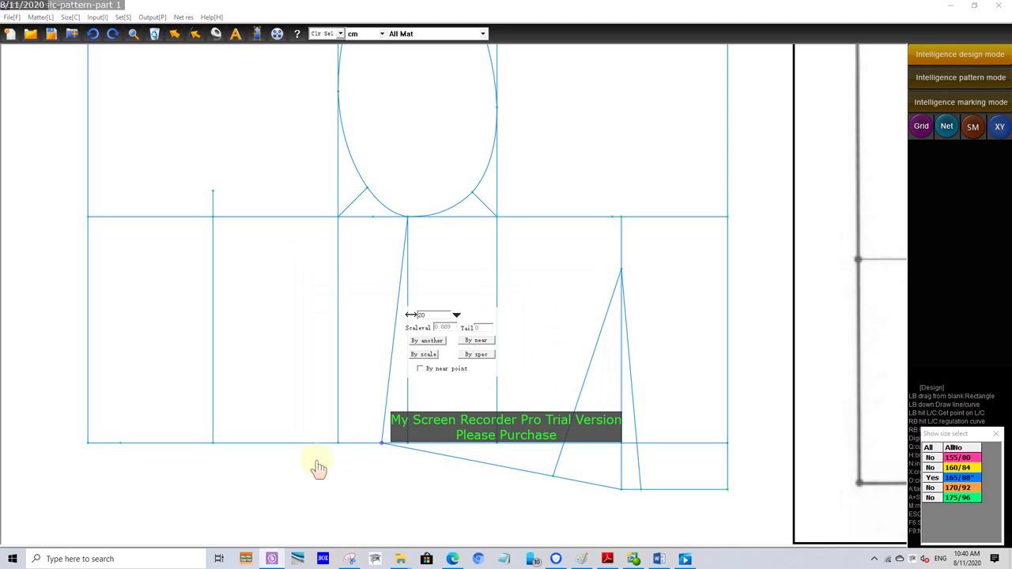
# Fix the point 20 cm (W/4+2) from the waist line's left end
pyautogui.click(98, 444)
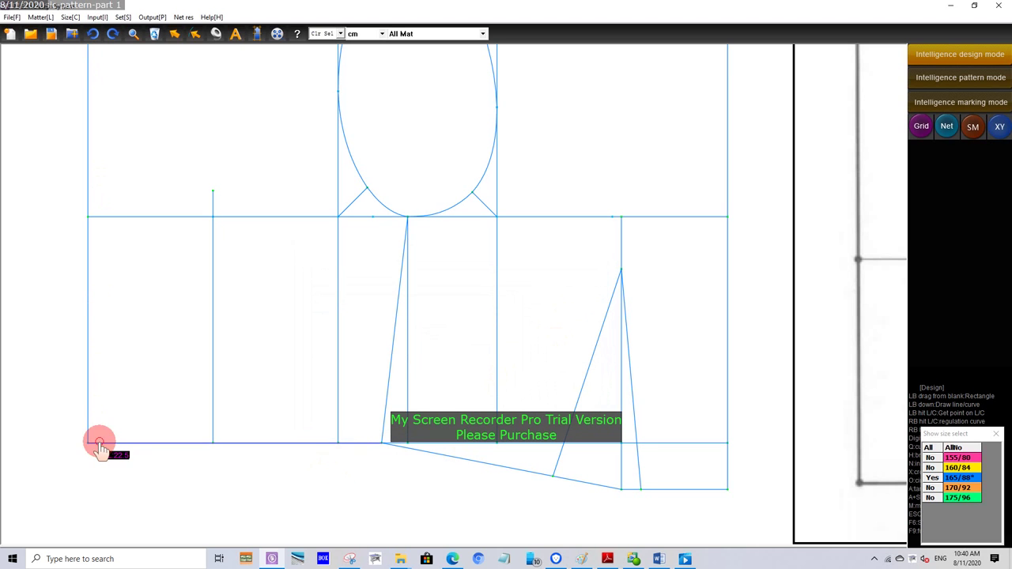
pyautogui.click(181, 312)
pyautogui.click(36, 307)
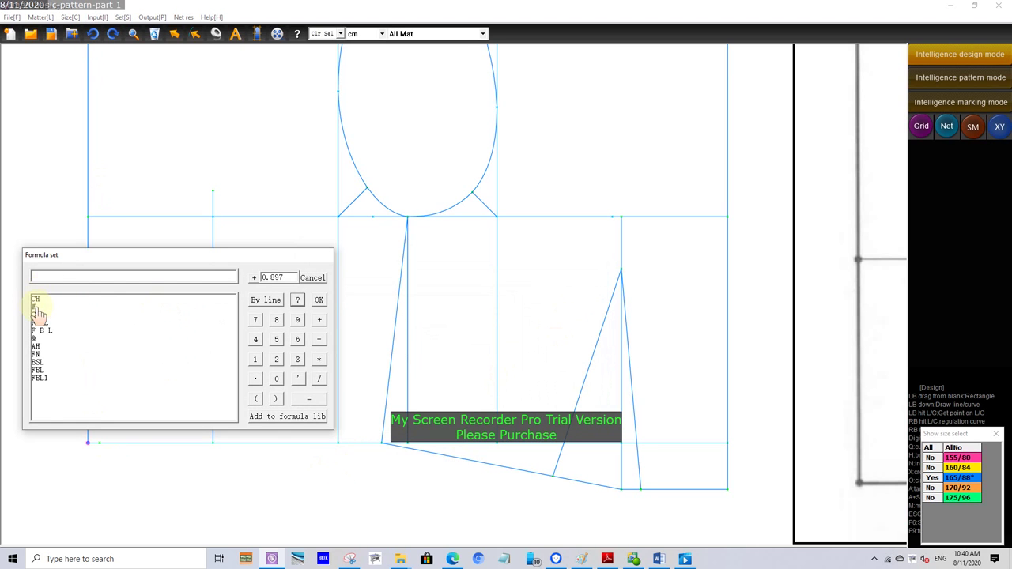
pyautogui.click(319, 379)
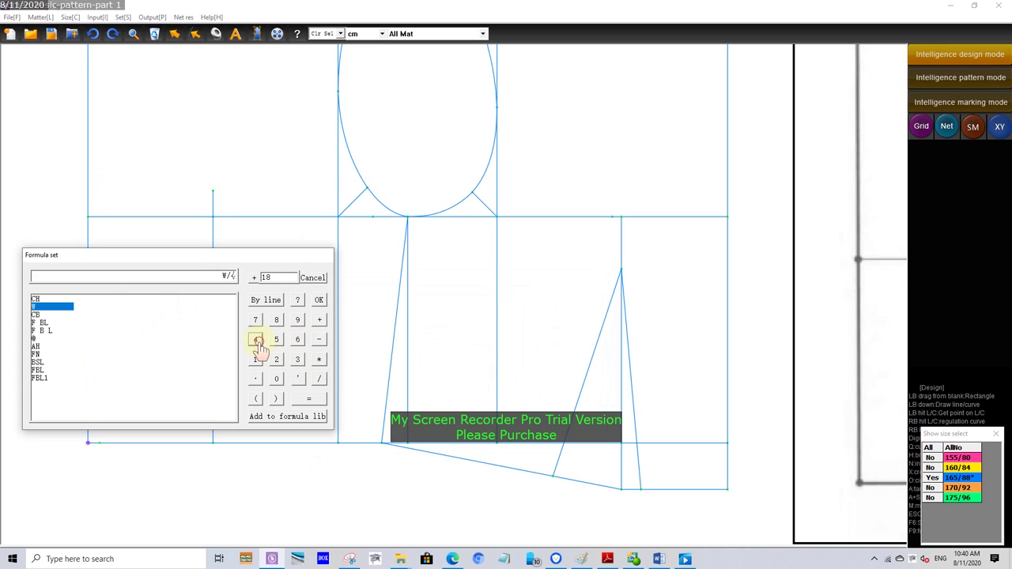
pyautogui.click(319, 320)
pyautogui.click(276, 359)
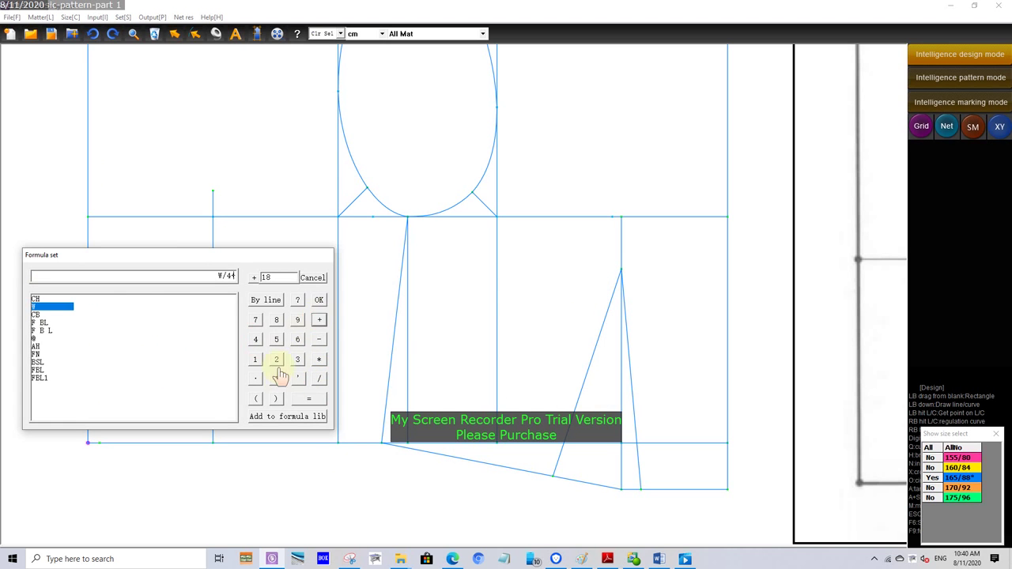
pyautogui.click(318, 300)
# Measure the 2.5 gap between the two waist-line points and store it as variable BWD
pyautogui.scroll(2, 380, 459)
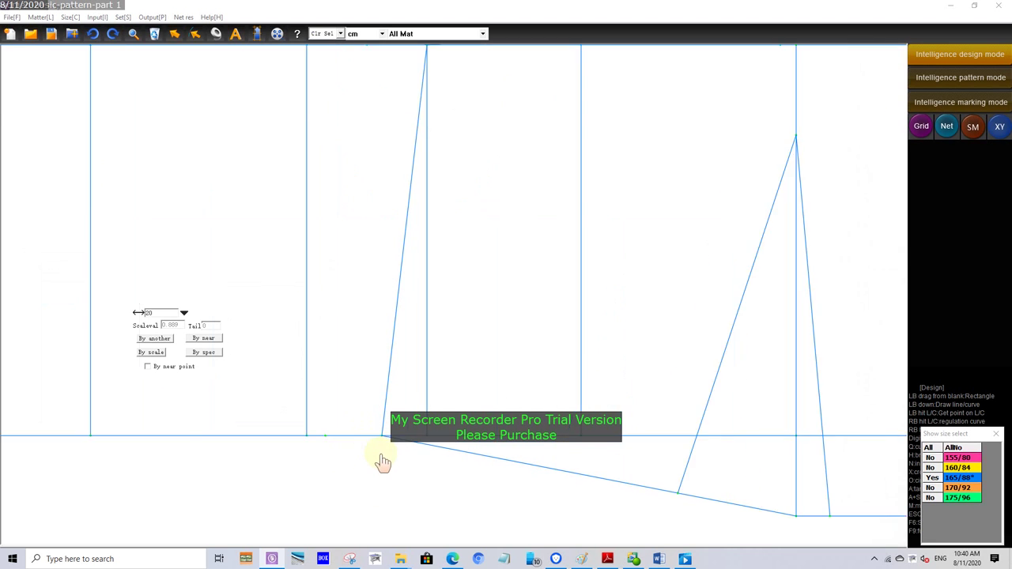
pyautogui.scroll(-2, 383, 465)
pyautogui.scroll(2, 384, 474)
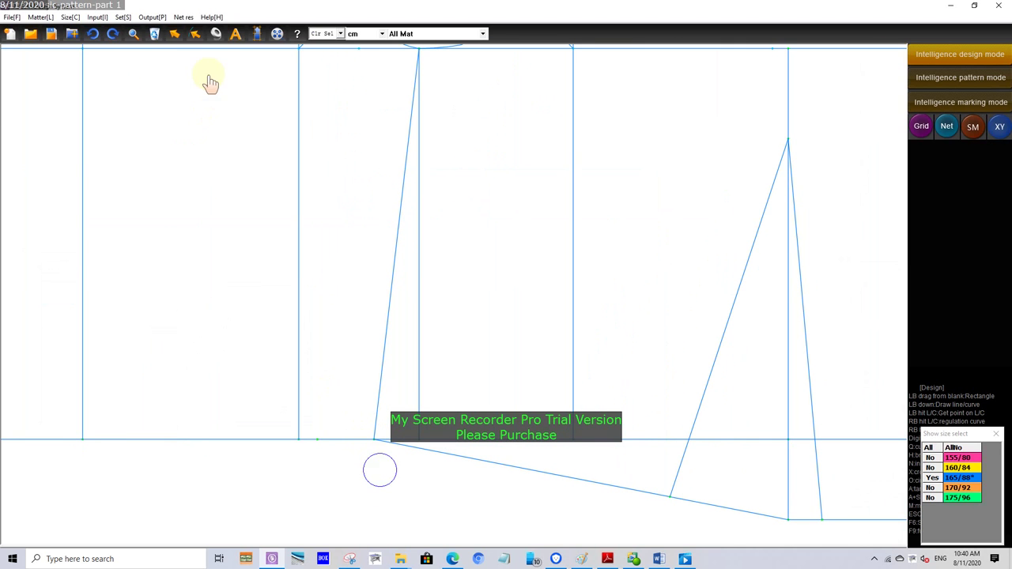
pyautogui.click(215, 33)
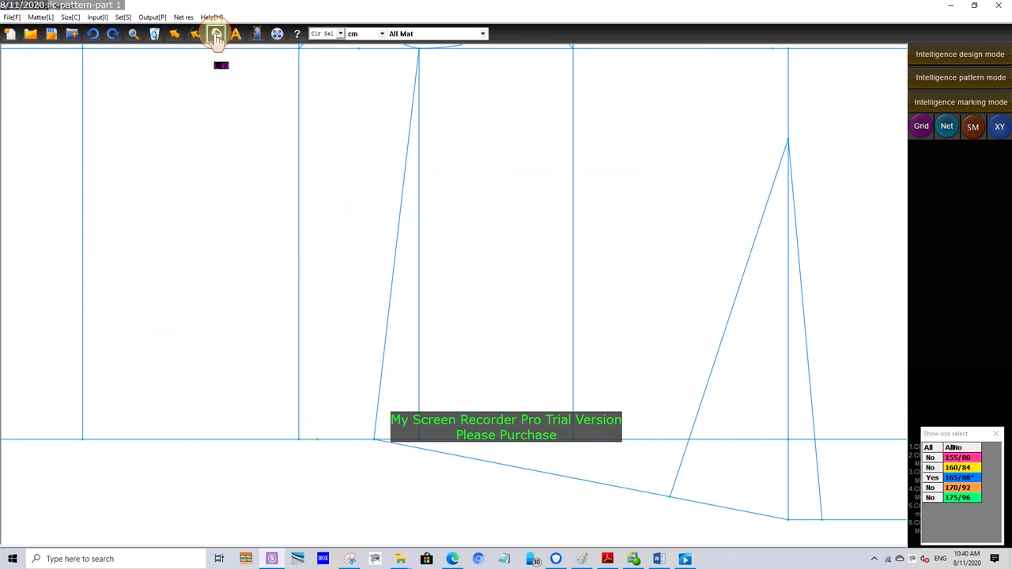
pyautogui.click(316, 440)
pyautogui.click(373, 440)
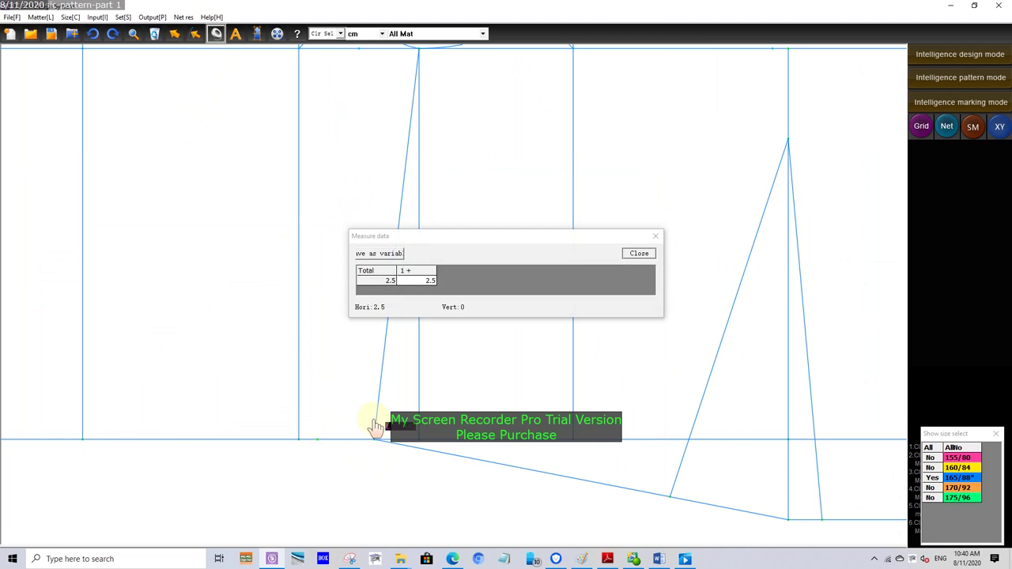
pyautogui.click(381, 253)
pyautogui.write('BWD')
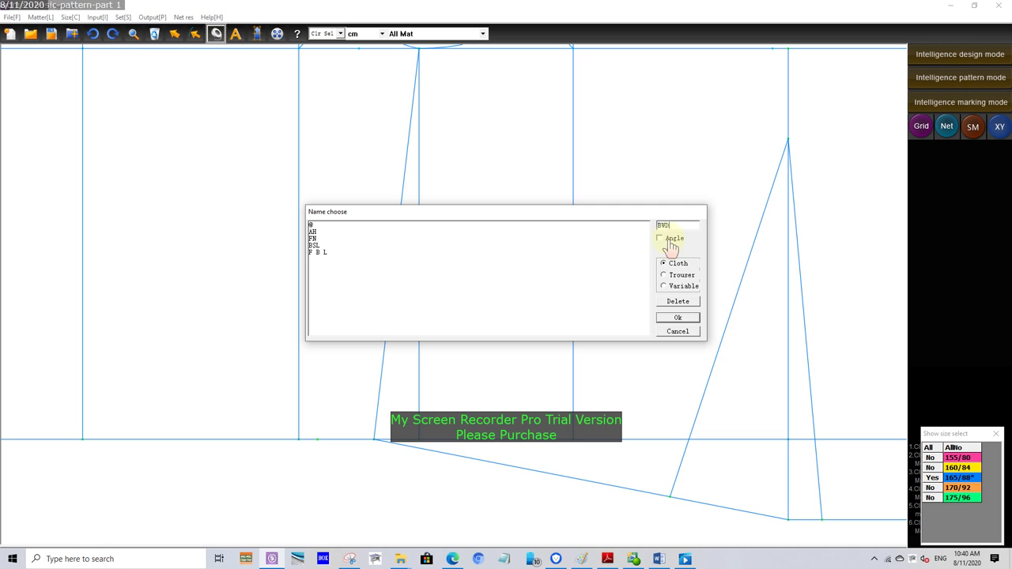
pyautogui.click(683, 317)
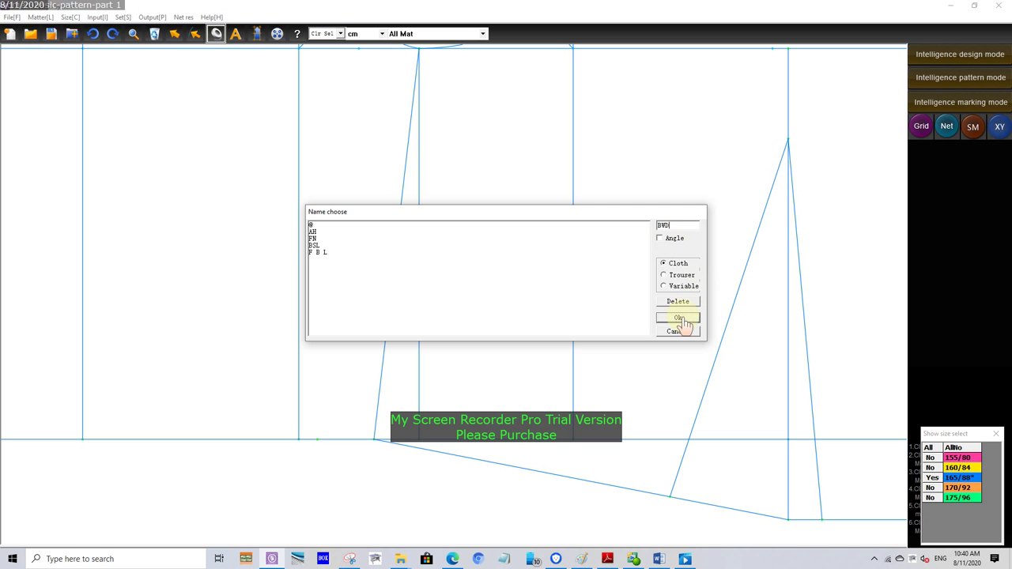
pyautogui.click(538, 304)
pyautogui.click(634, 255)
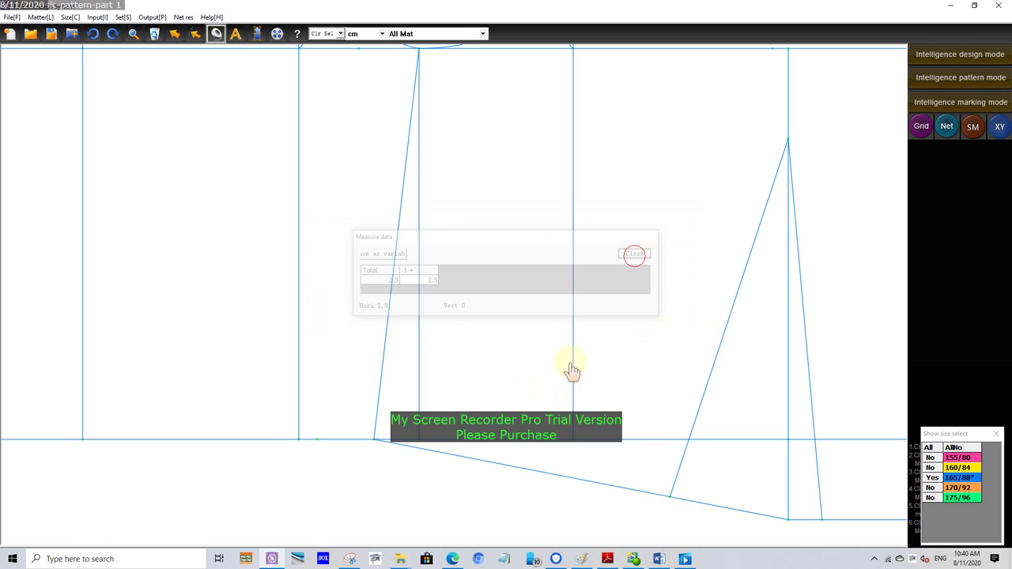
pyautogui.click(959, 54)
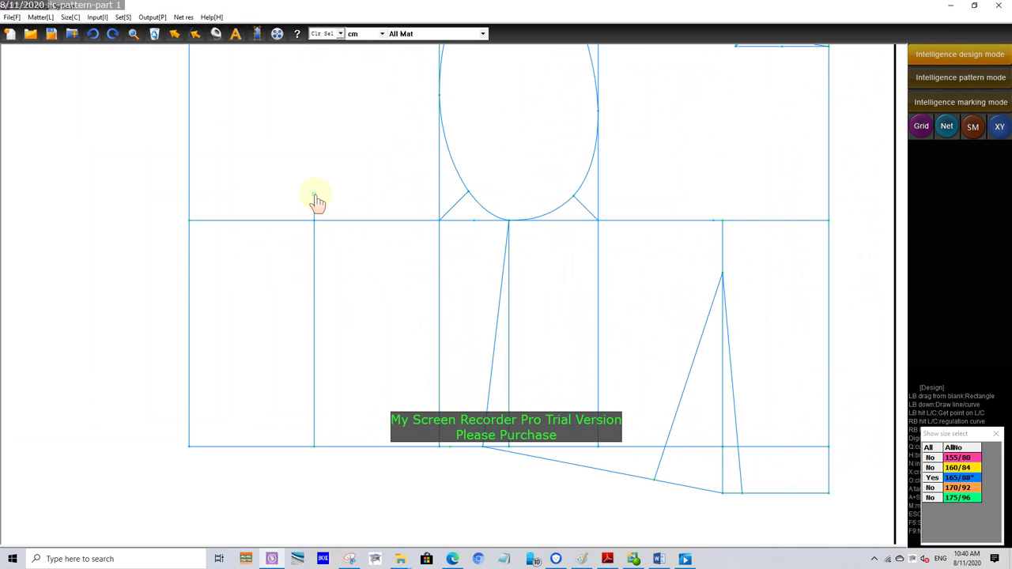
# Draw the first dart leg from the apex to the waist line, offset BWD/2 (1.25)
pyautogui.click(314, 196)
pyautogui.click(329, 446)
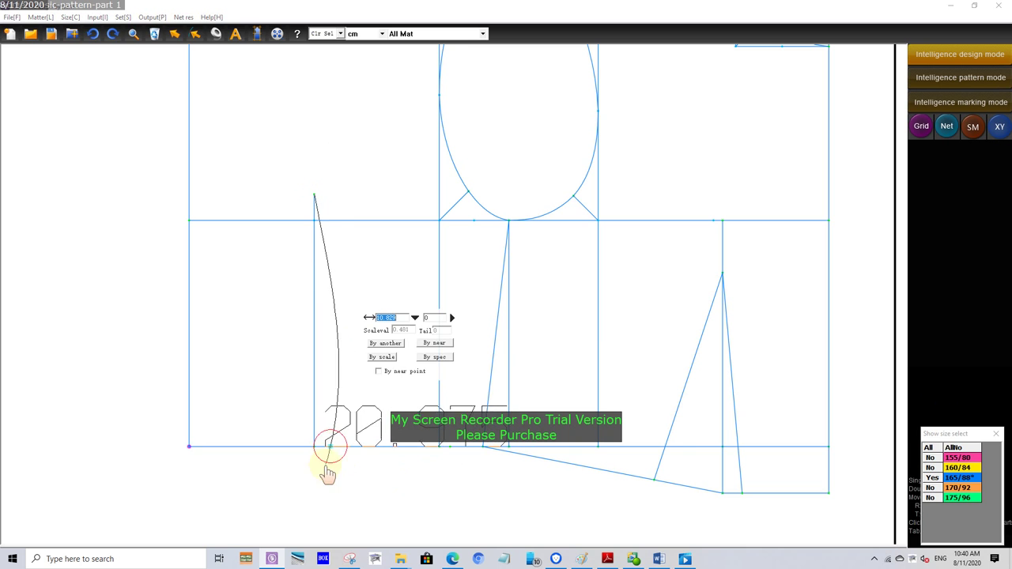
pyautogui.click(413, 318)
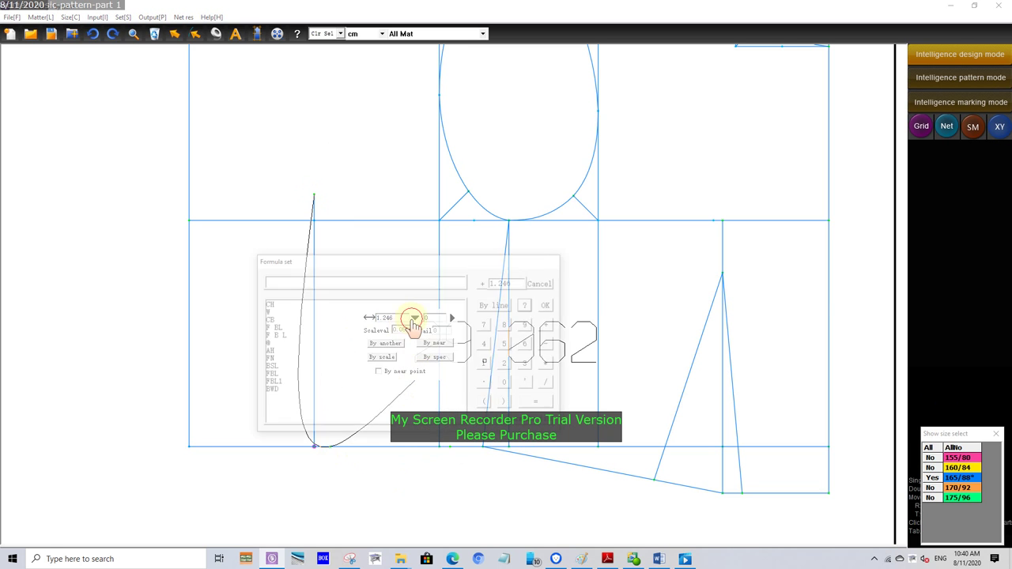
pyautogui.doubleClick(269, 390)
pyautogui.click(549, 384)
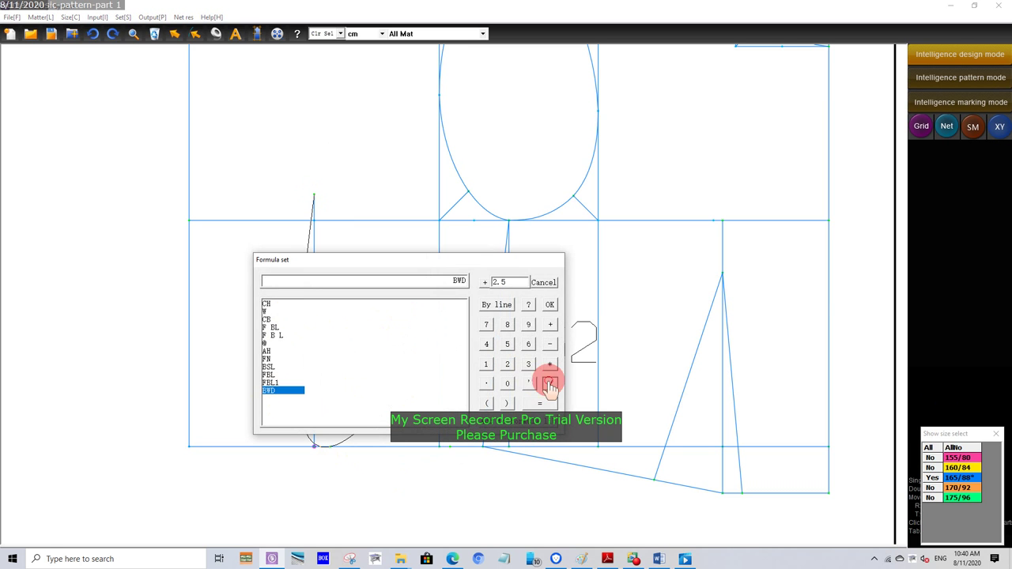
pyautogui.click(507, 364)
pyautogui.click(547, 306)
pyautogui.rightClick(371, 474)
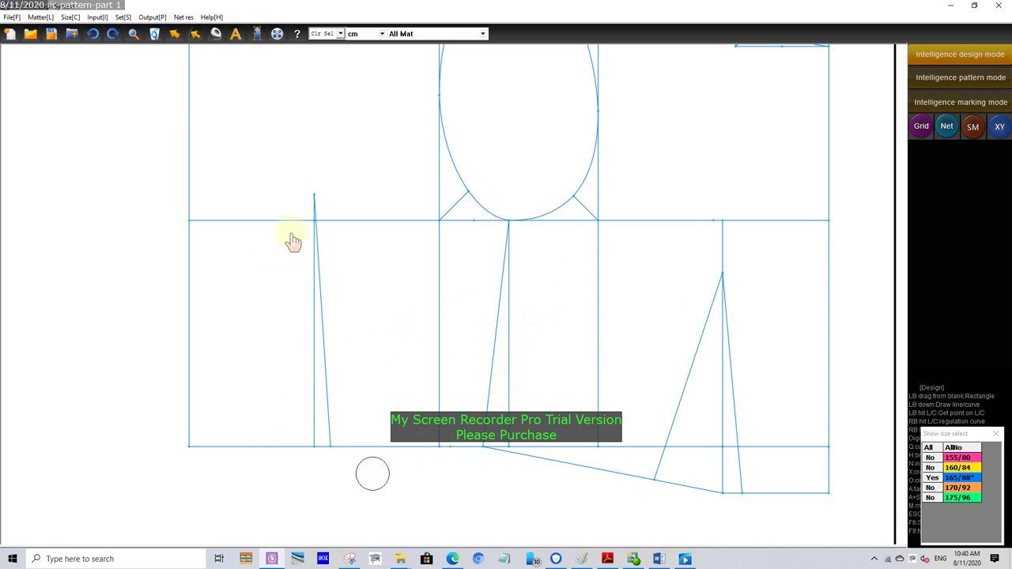
# Draw the second dart leg from the apex to the waist line, also offset BWD/2
pyautogui.click(313, 194)
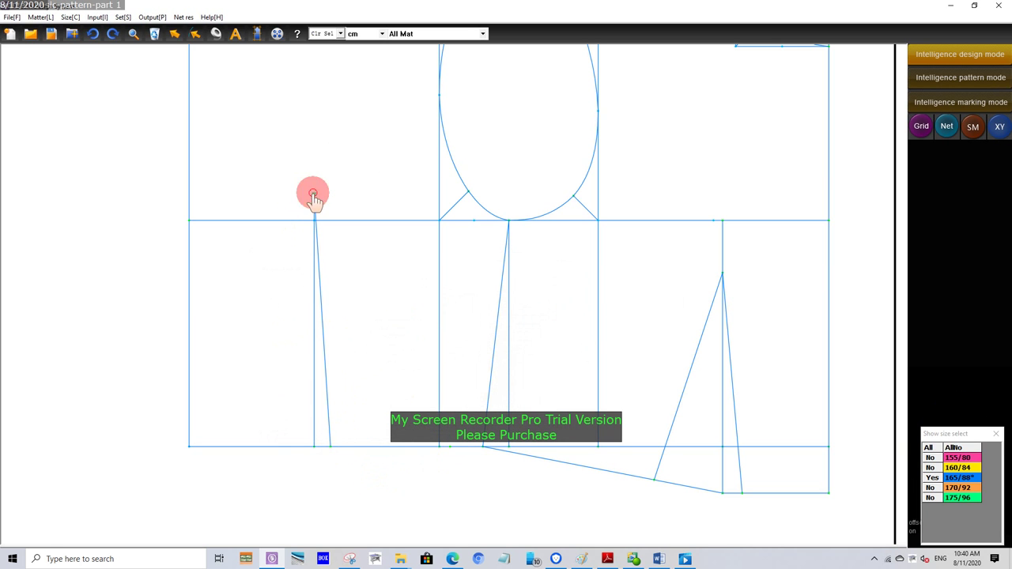
pyautogui.click(302, 445)
pyautogui.click(387, 318)
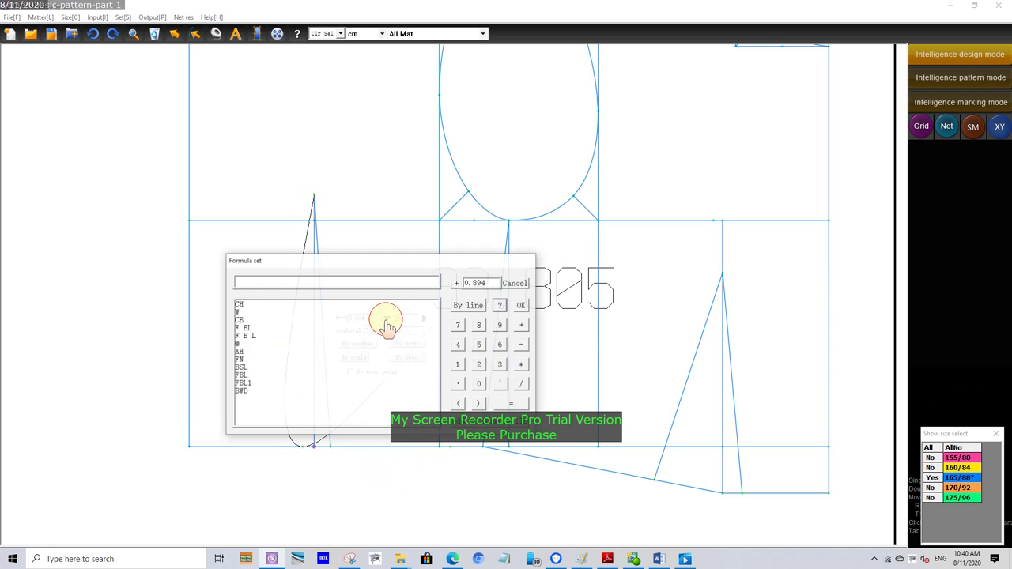
pyautogui.doubleClick(243, 391)
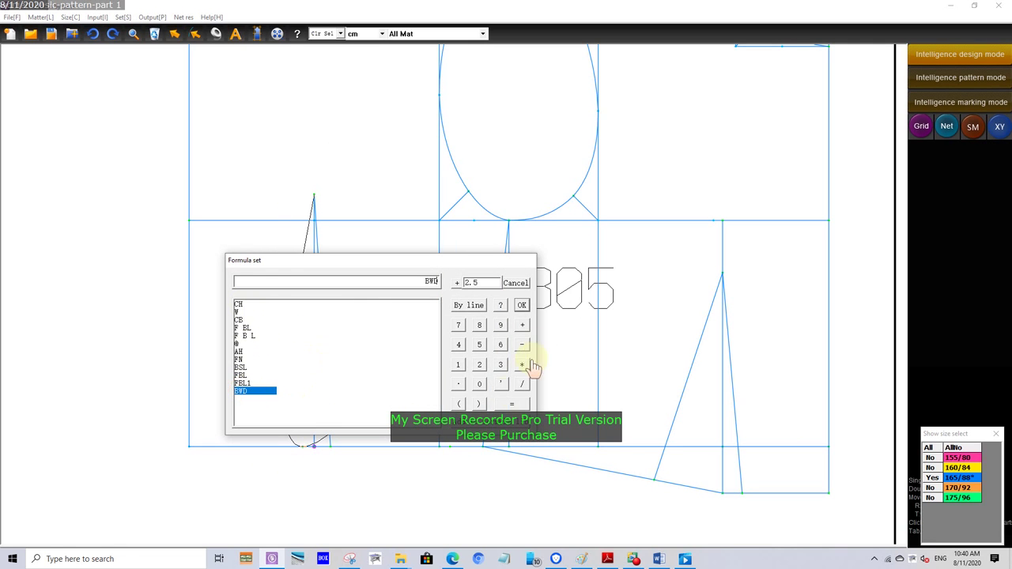
pyautogui.click(521, 383)
pyautogui.click(479, 364)
pyautogui.click(523, 305)
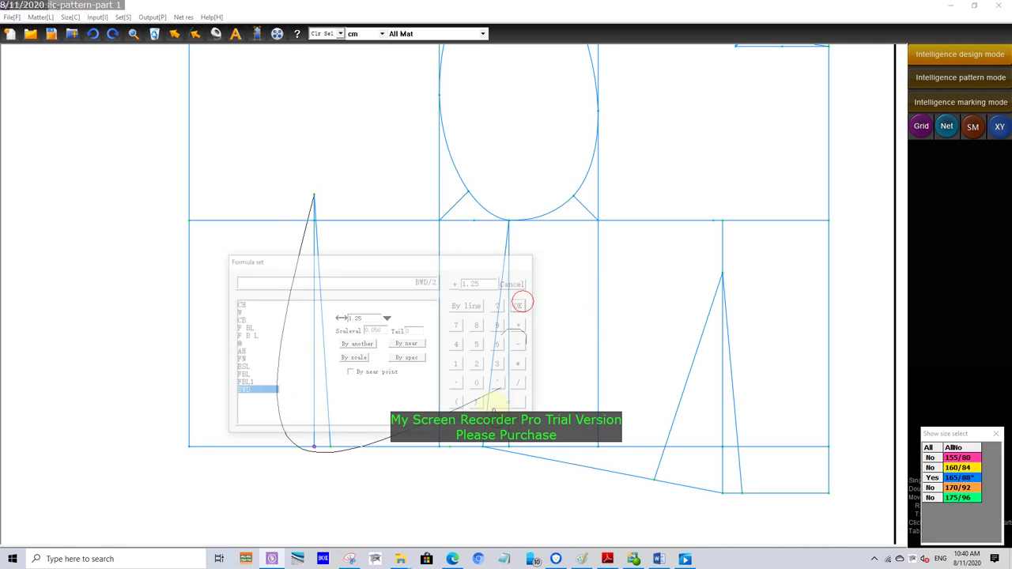
pyautogui.click(522, 298)
pyautogui.scroll(-3, 165, 461)
# Show all graded sizes: 175/96, 170/92, 160/84 and 155/80
pyautogui.scroll(1, 169, 459)
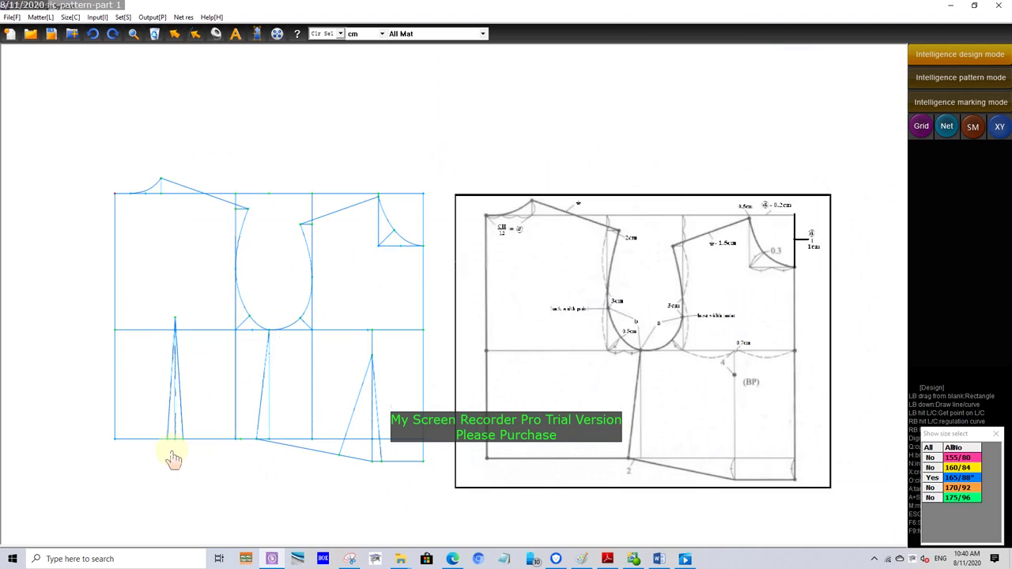
pyautogui.scroll(1, 173, 460)
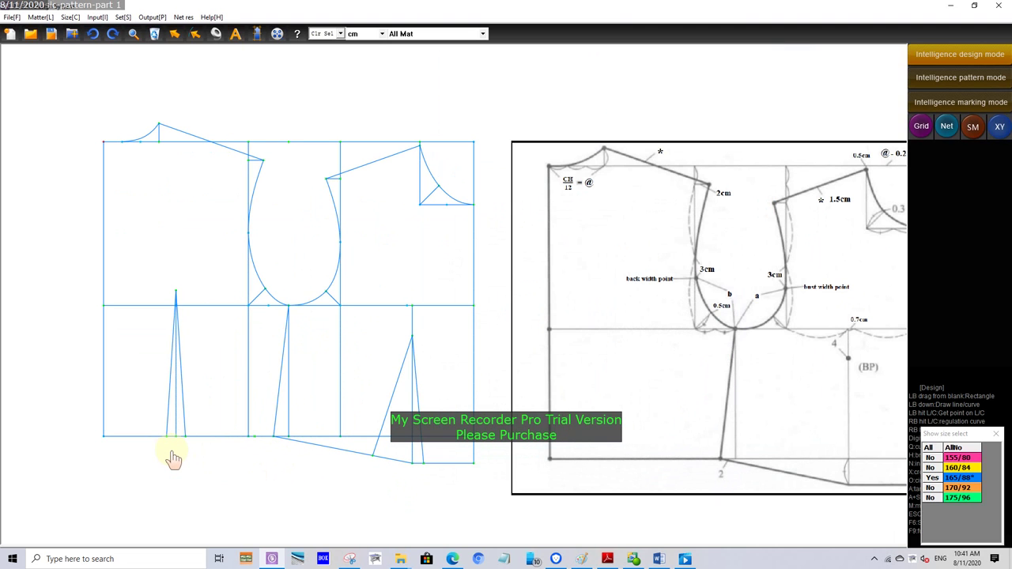
pyautogui.click(931, 497)
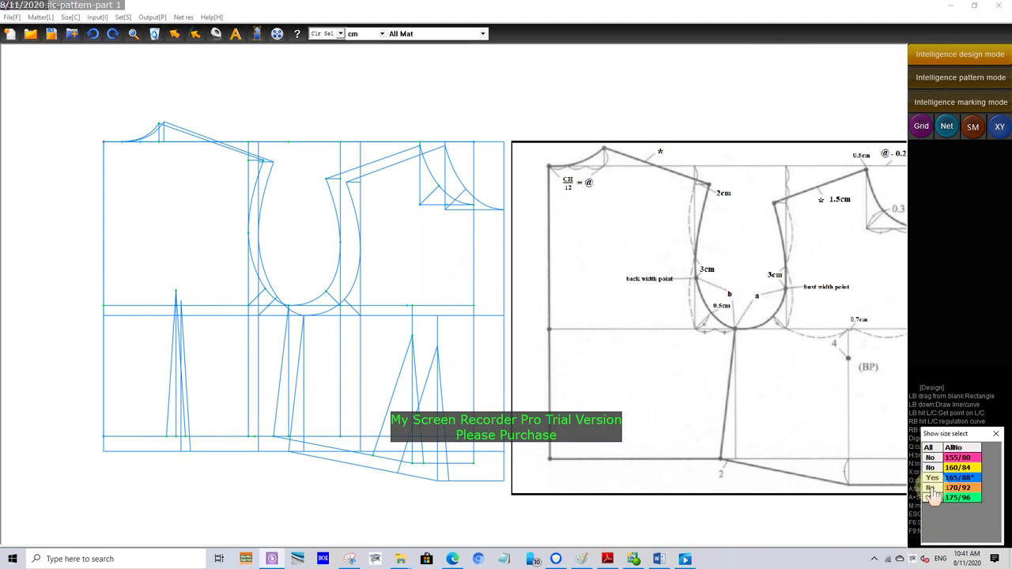
pyautogui.click(933, 488)
pyautogui.click(934, 478)
pyautogui.click(934, 479)
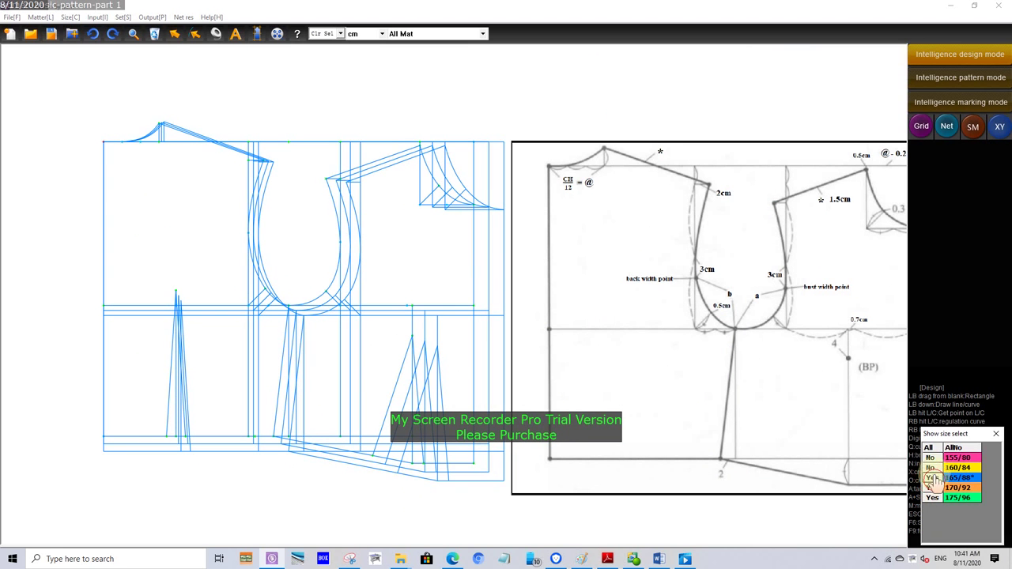
pyautogui.click(932, 467)
pyautogui.click(932, 458)
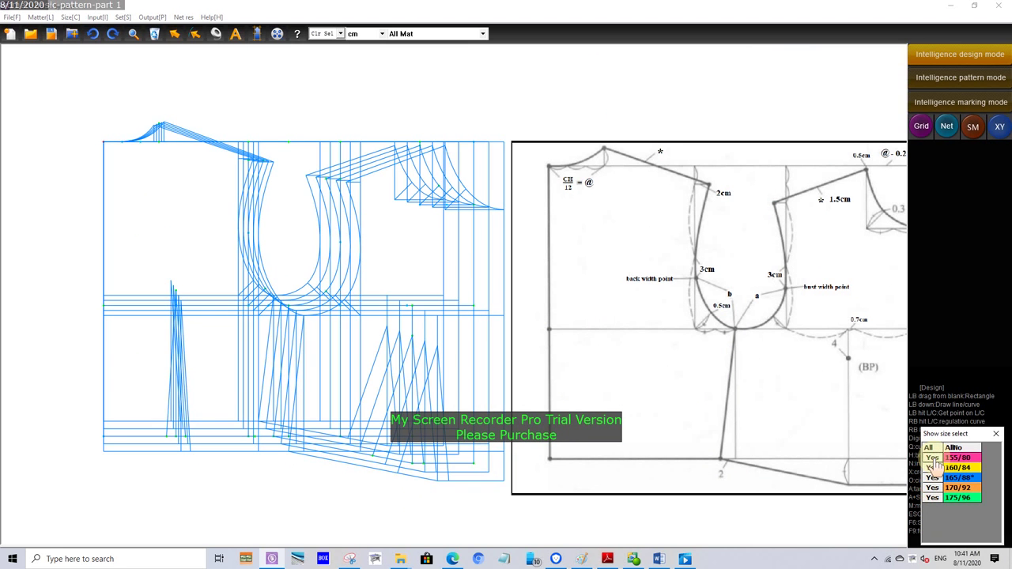
pyautogui.scroll(3, 162, 419)
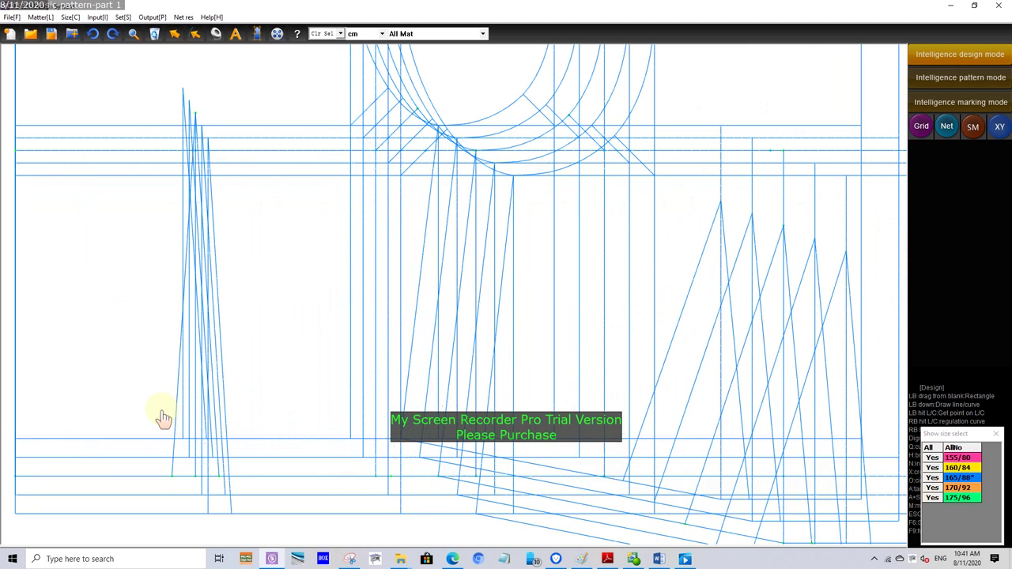
pyautogui.scroll(-1, 163, 419)
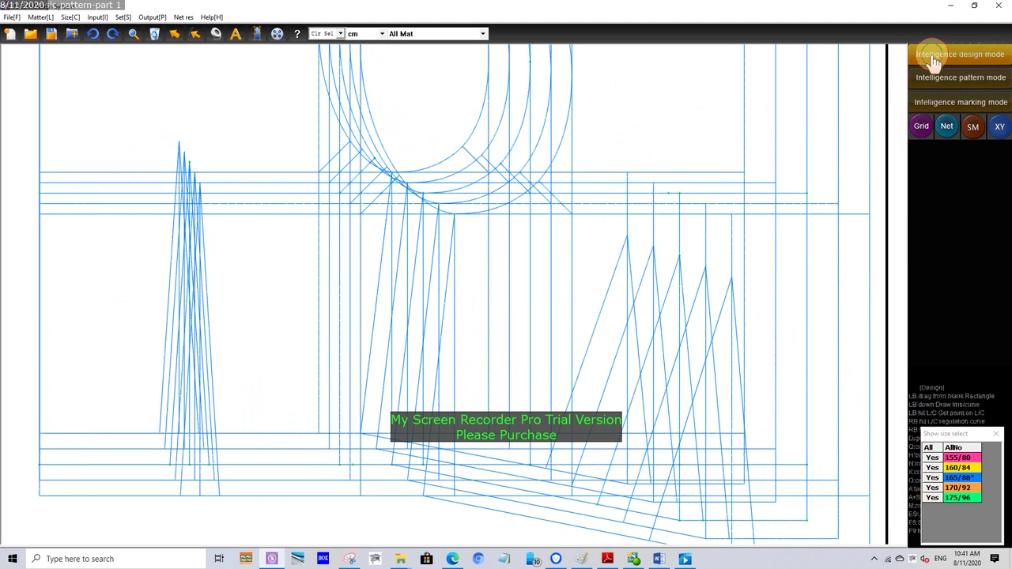
# Switch to Intelligence pattern mode and inspect the graded bodice block
pyautogui.click(933, 88)
pyautogui.scroll(-1, 245, 282)
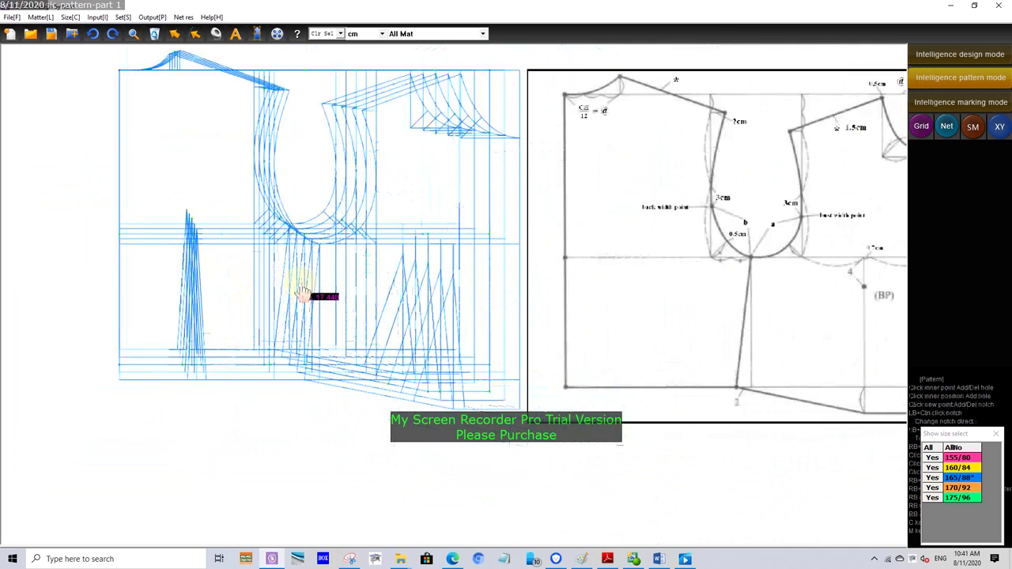
pyautogui.scroll(-1, 300, 284)
pyautogui.scroll(1, 305, 263)
pyautogui.scroll(-1, 300, 260)
pyautogui.scroll(1, 317, 301)
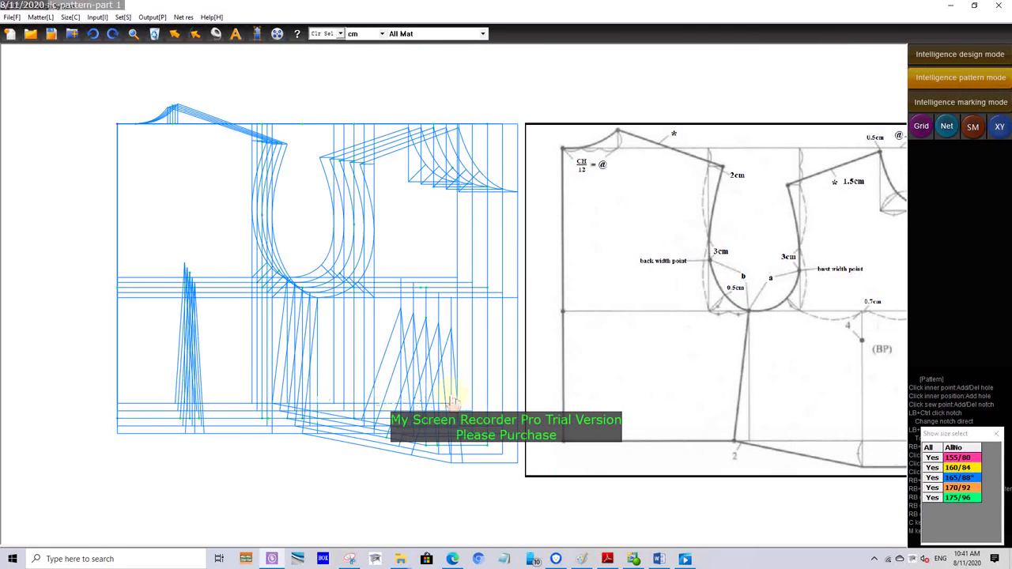
pyautogui.scroll(1, 451, 399)
pyautogui.scroll(1, 441, 388)
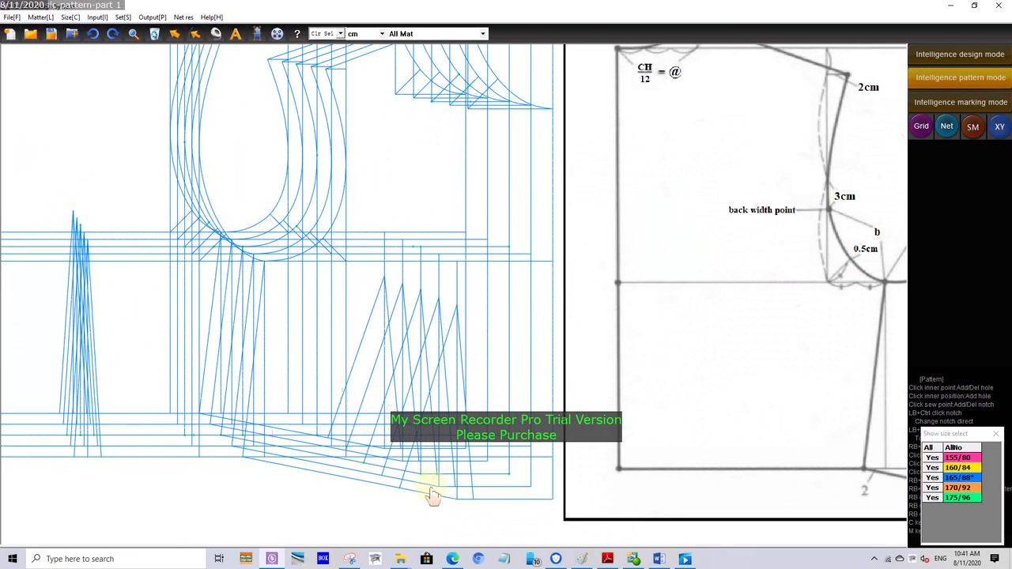
pyautogui.scroll(-1, 419, 495)
pyautogui.scroll(-1, 338, 479)
pyautogui.scroll(-1, 111, 340)
pyautogui.scroll(1, 198, 344)
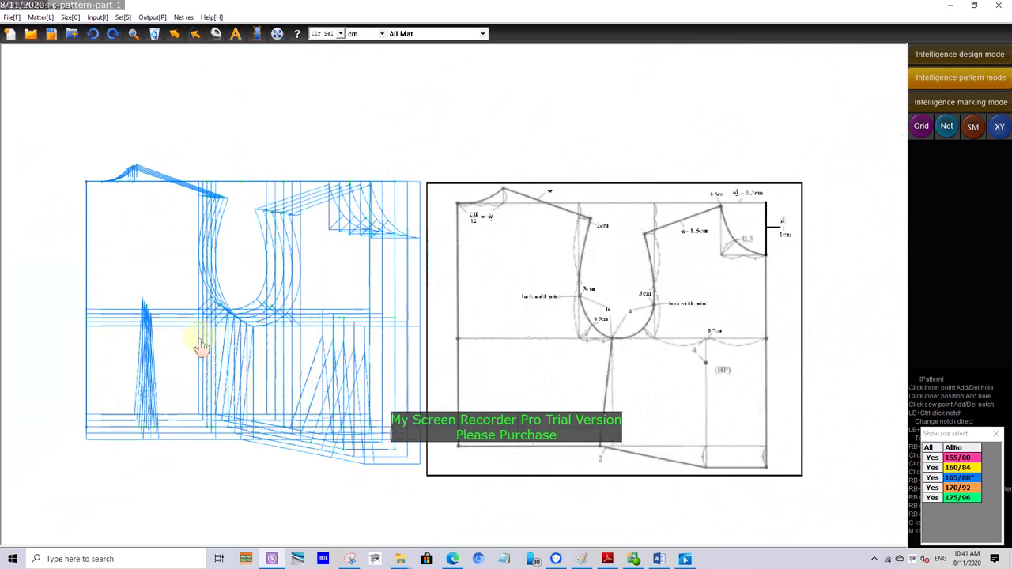
pyautogui.scroll(1, 198, 344)
pyautogui.scroll(-1, 255, 356)
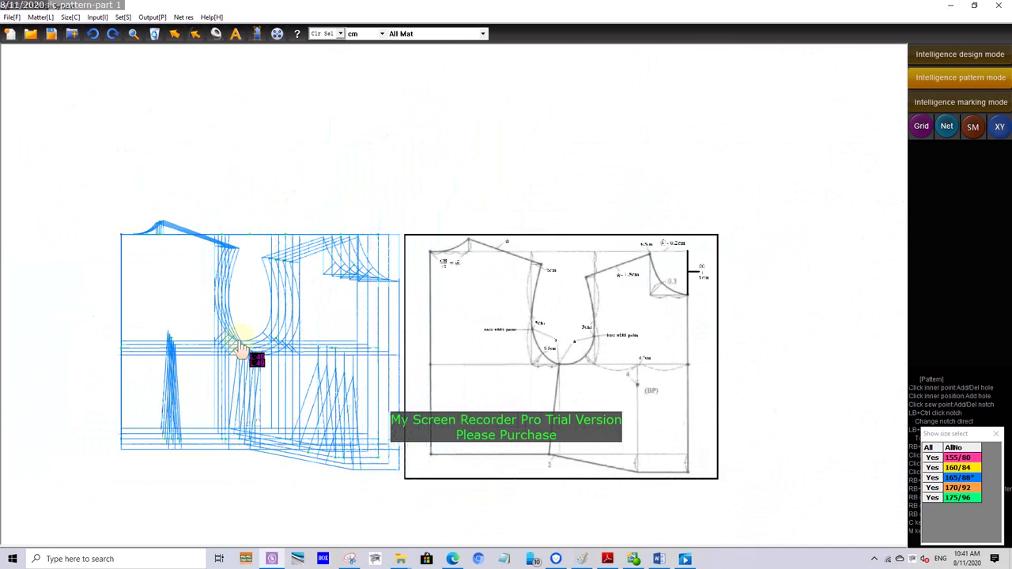
pyautogui.scroll(-1, 261, 355)
pyautogui.scroll(1, 263, 369)
pyautogui.scroll(2, 232, 355)
pyautogui.scroll(-2, 166, 343)
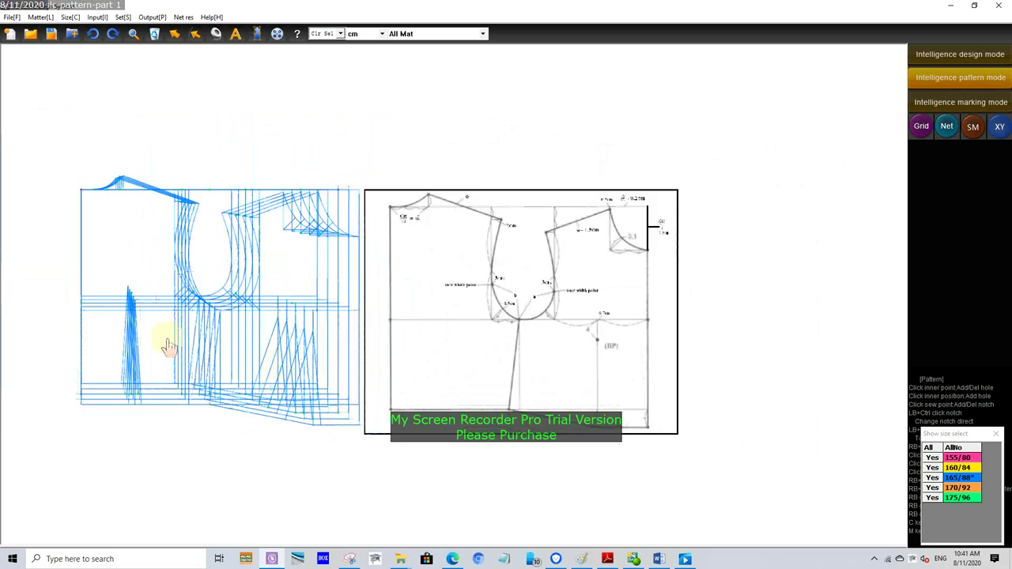
pyautogui.scroll(2, 165, 344)
pyautogui.scroll(-1, 169, 347)
# Hide sizes 175/96, 170/92, 155/80 and 160/84, leaving only 165/88 displayed
pyautogui.click(931, 497)
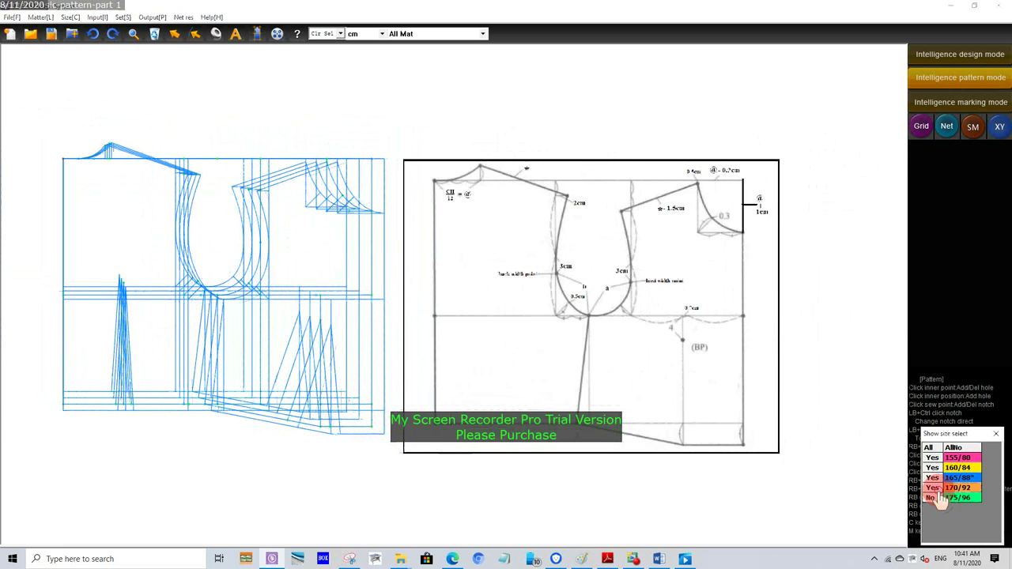
pyautogui.click(931, 487)
pyautogui.click(931, 457)
pyautogui.click(931, 467)
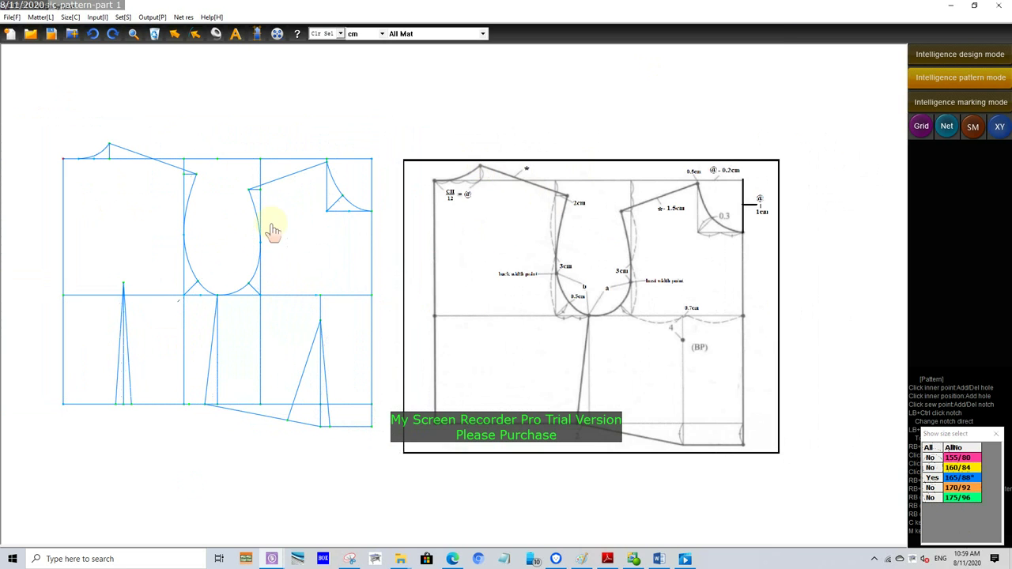
pyautogui.hotkey('alt', 'Tab')
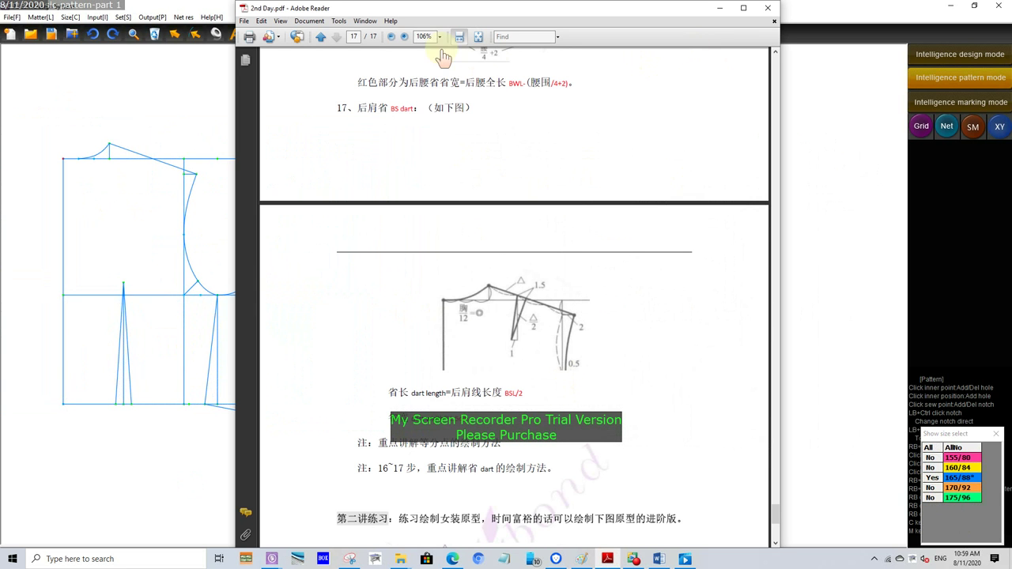
# Zoom the PDF to 150% to read the back shoulder dart notes (1.5cm width)
pyautogui.click(404, 36)
pyautogui.click(404, 37)
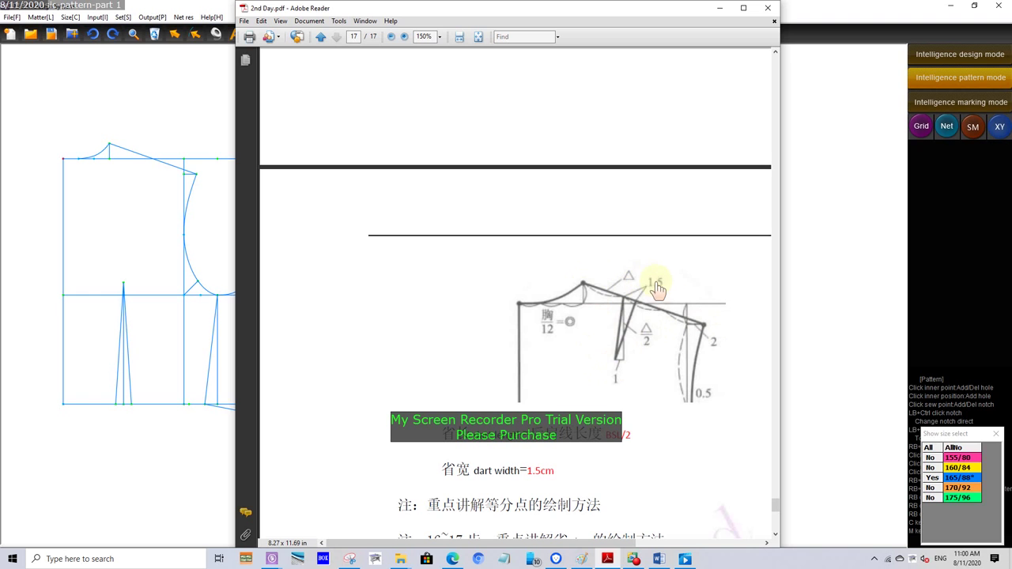
# Divide the back shoulder line into 3 equal parts
pyautogui.click(722, 13)
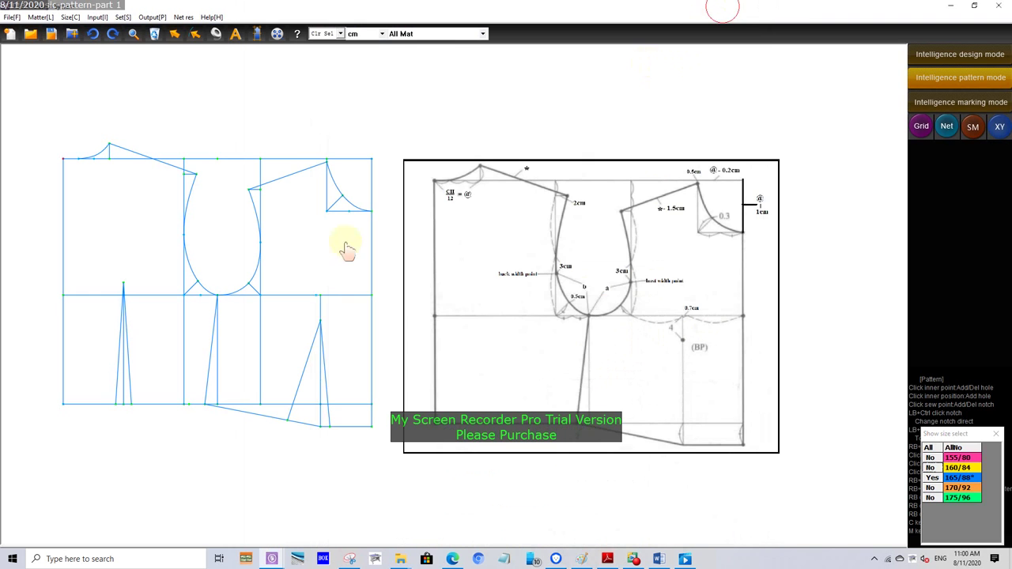
pyautogui.scroll(2, 24, 142)
pyautogui.click(215, 33)
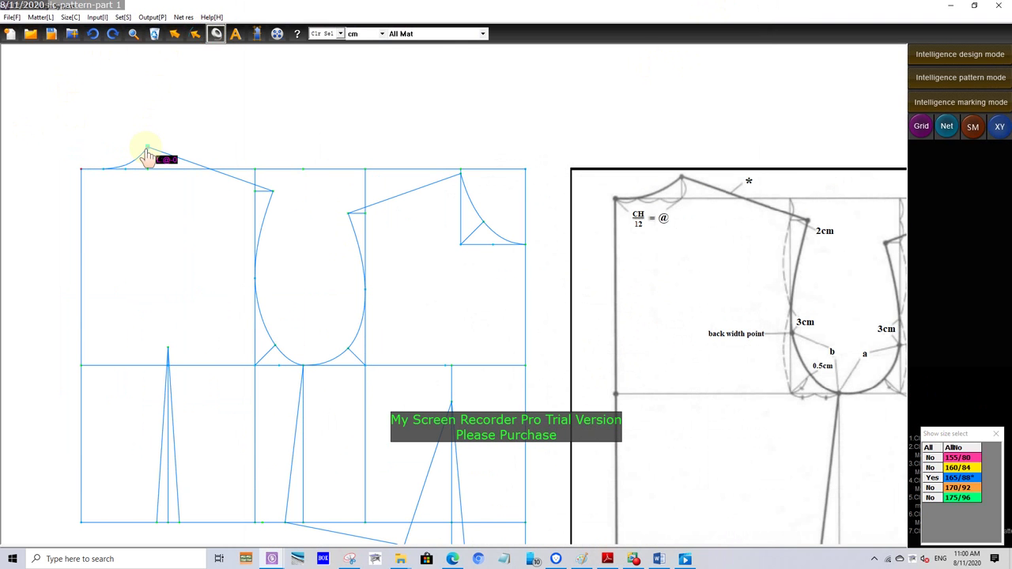
pyautogui.click(990, 57)
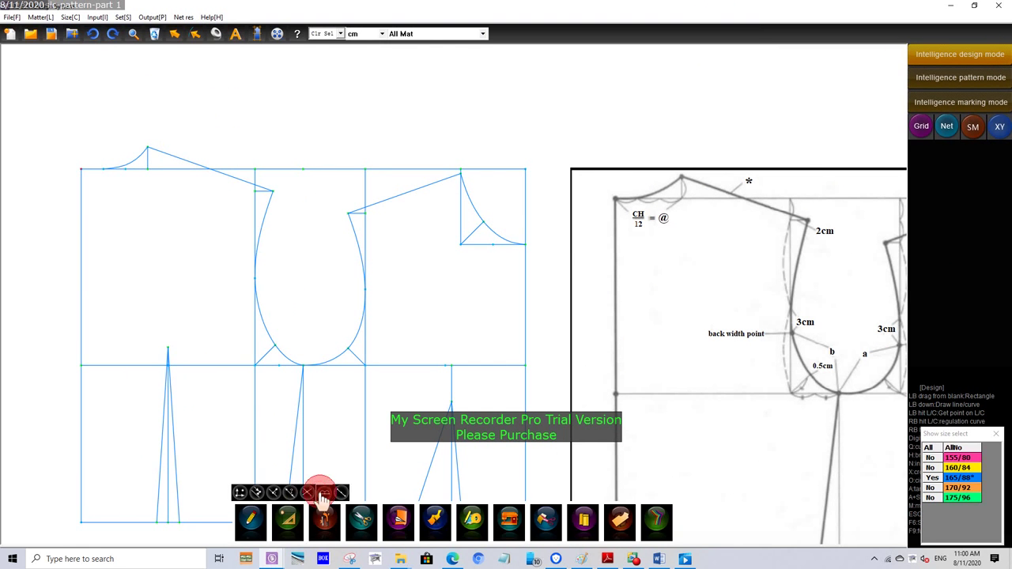
pyautogui.click(323, 493)
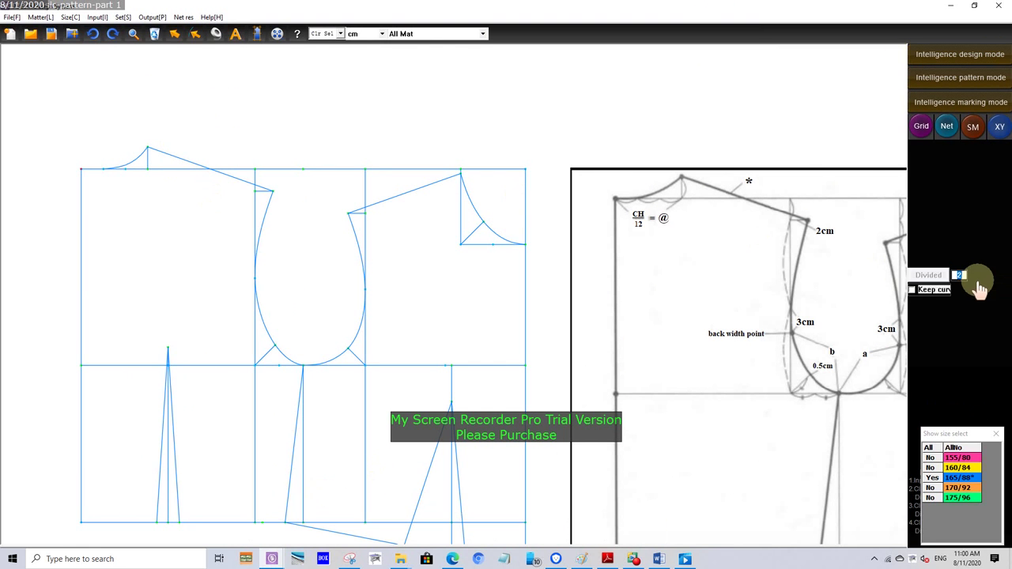
pyautogui.write('3')
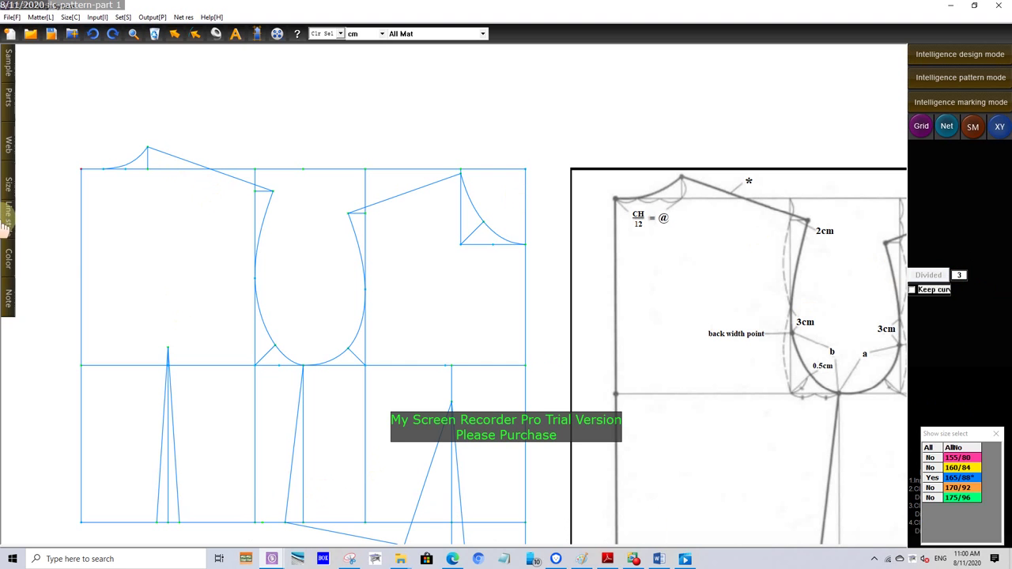
pyautogui.click(148, 150)
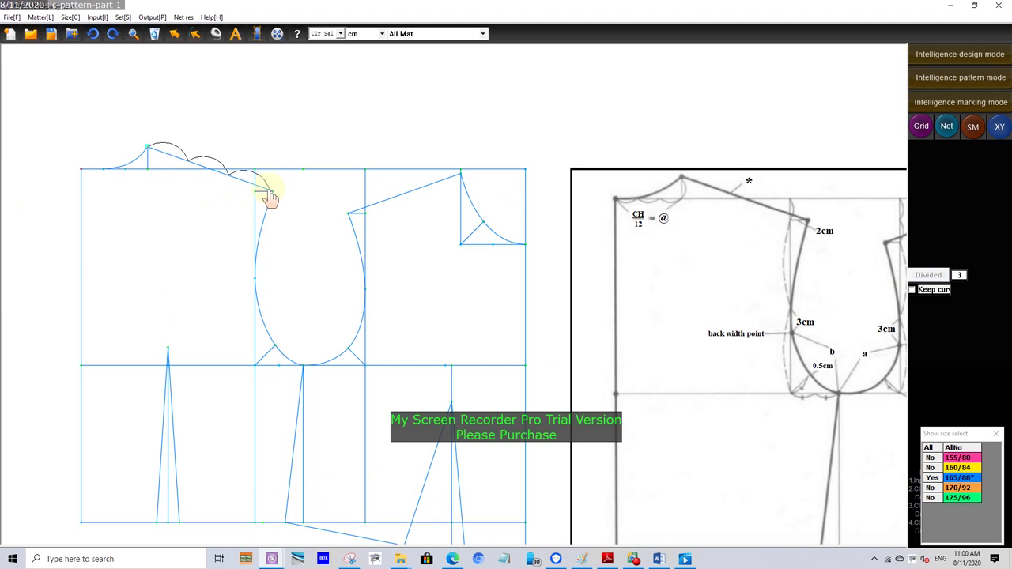
pyautogui.click(935, 53)
# Draw the dart centre line down from the shoulder point, length BSL/2 (7.336)
pyautogui.click(192, 171)
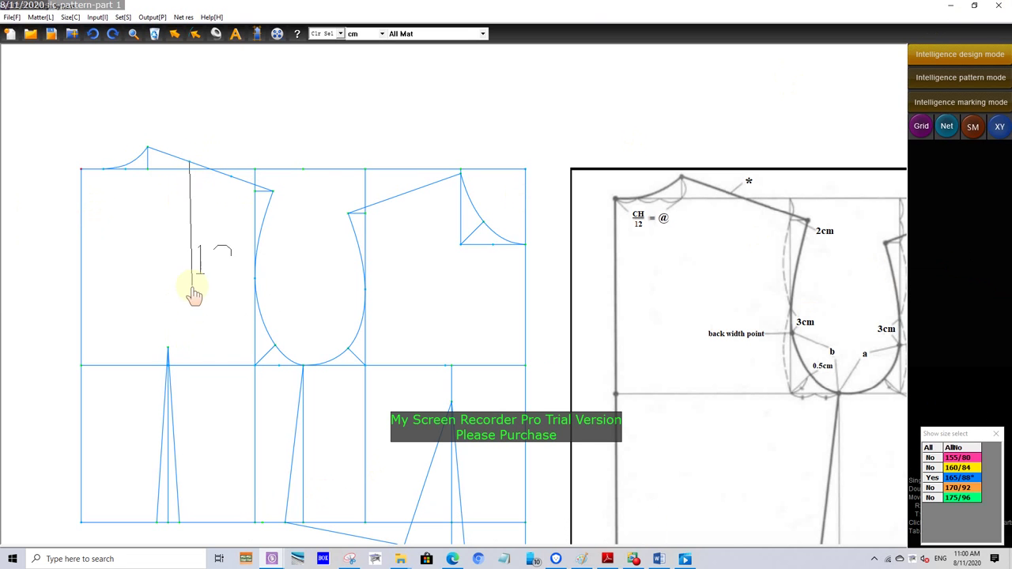
pyautogui.click(213, 253)
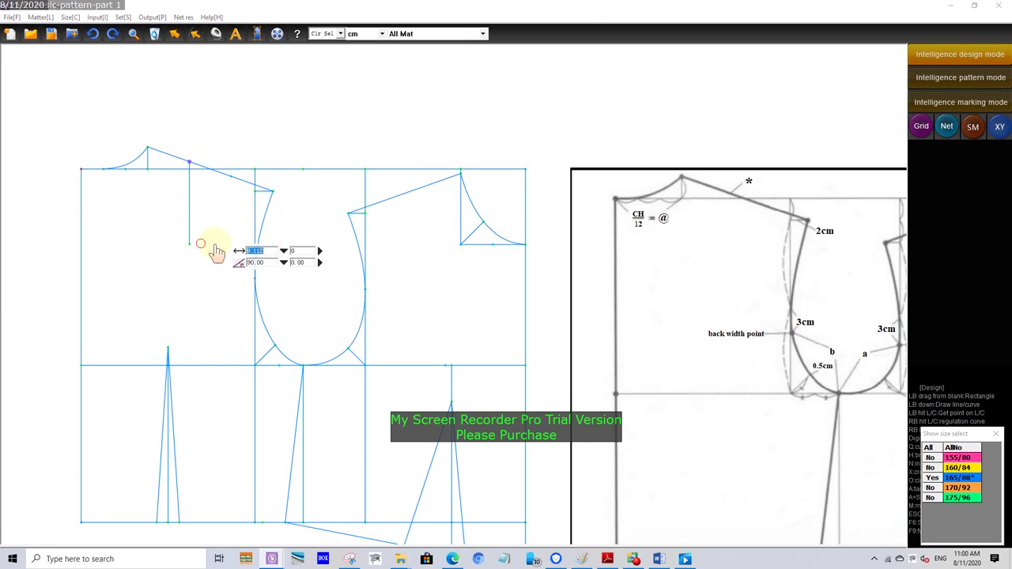
pyautogui.rightClick(282, 248)
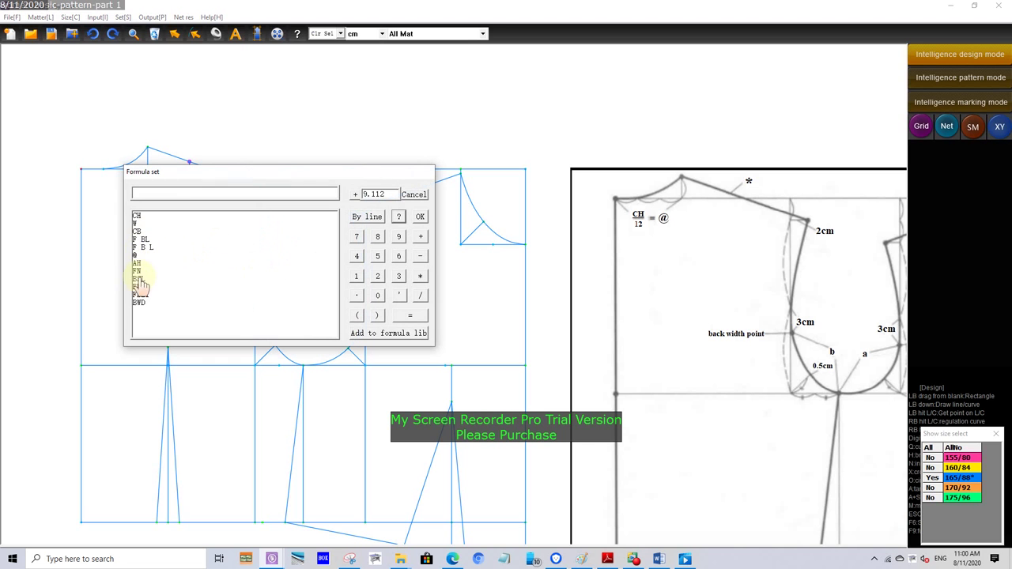
pyautogui.doubleClick(140, 280)
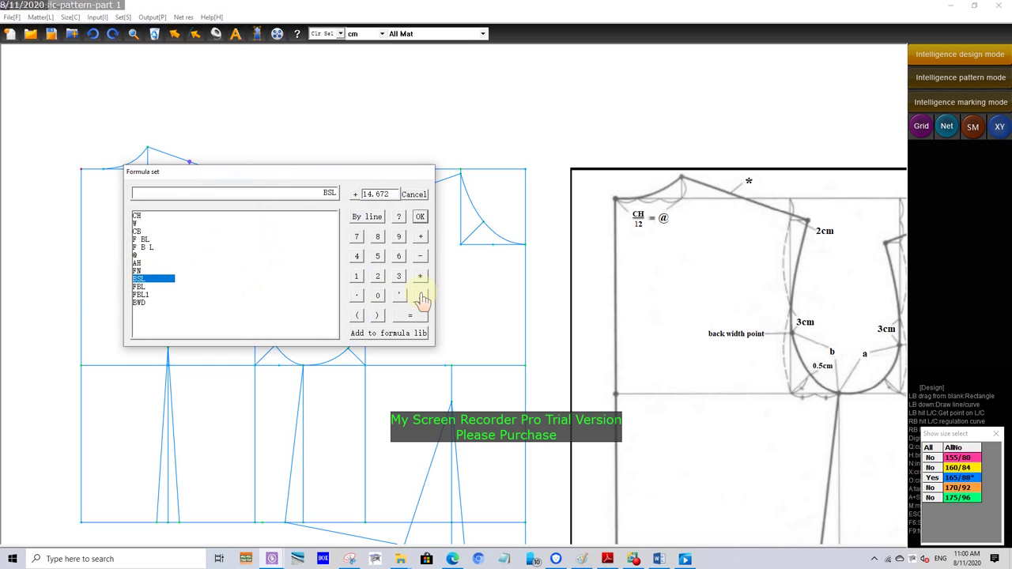
pyautogui.click(378, 276)
pyautogui.click(420, 217)
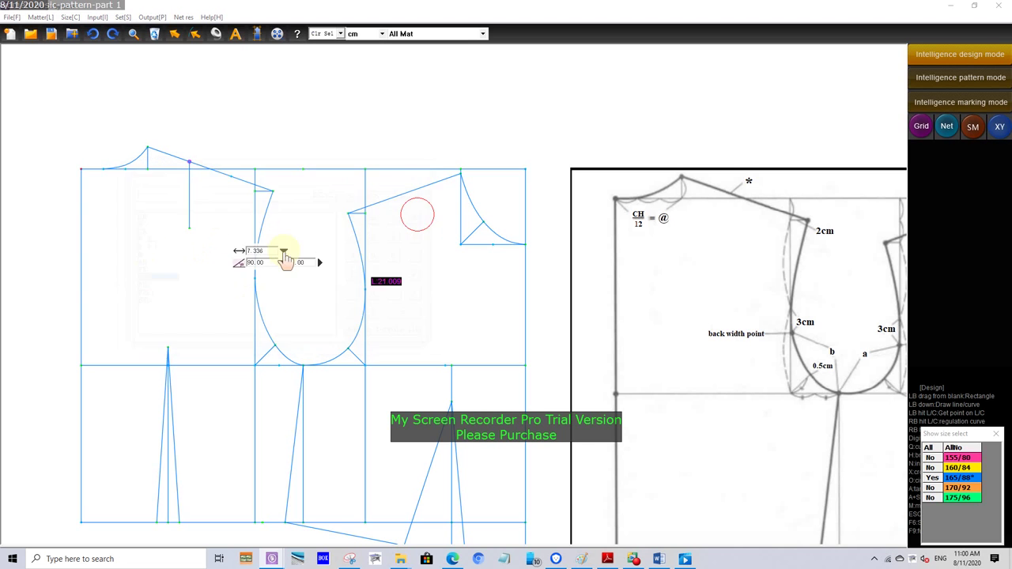
pyautogui.press('Return')
pyautogui.click(201, 282)
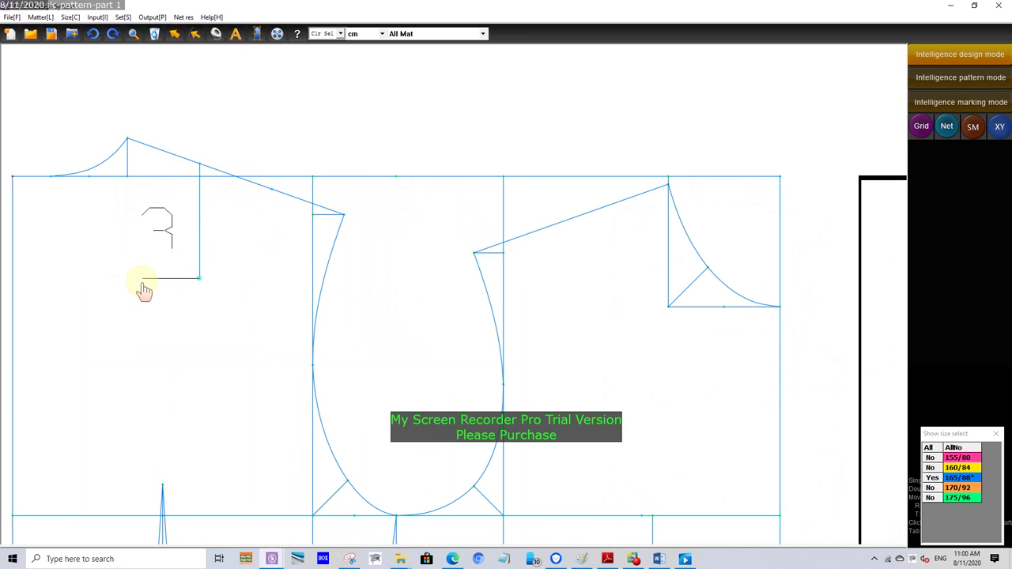
pyautogui.rightClick(132, 298)
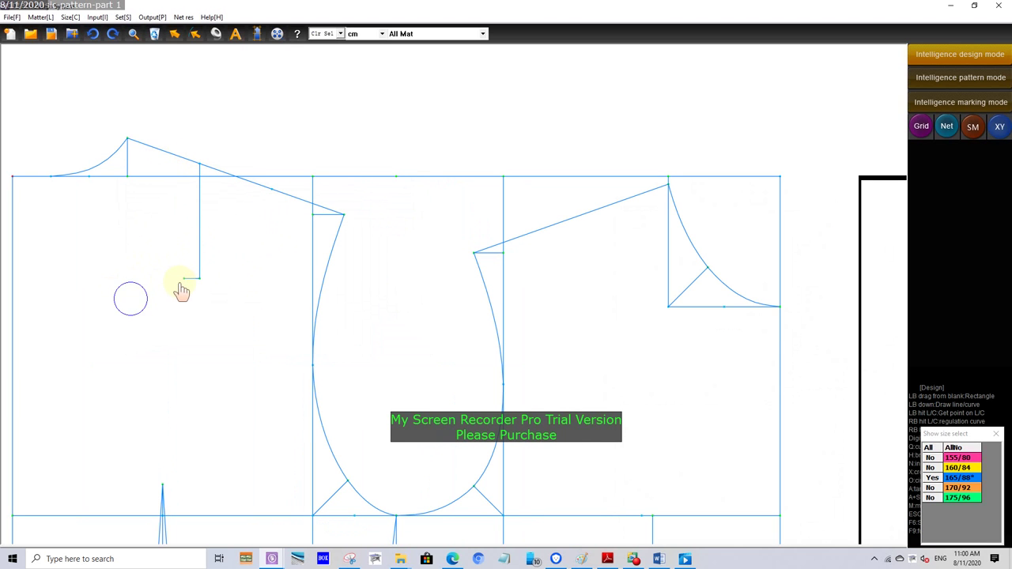
# Draw the dart legs from the tip to the shoulder line, 1.5 apart, then zoom out
pyautogui.click(184, 279)
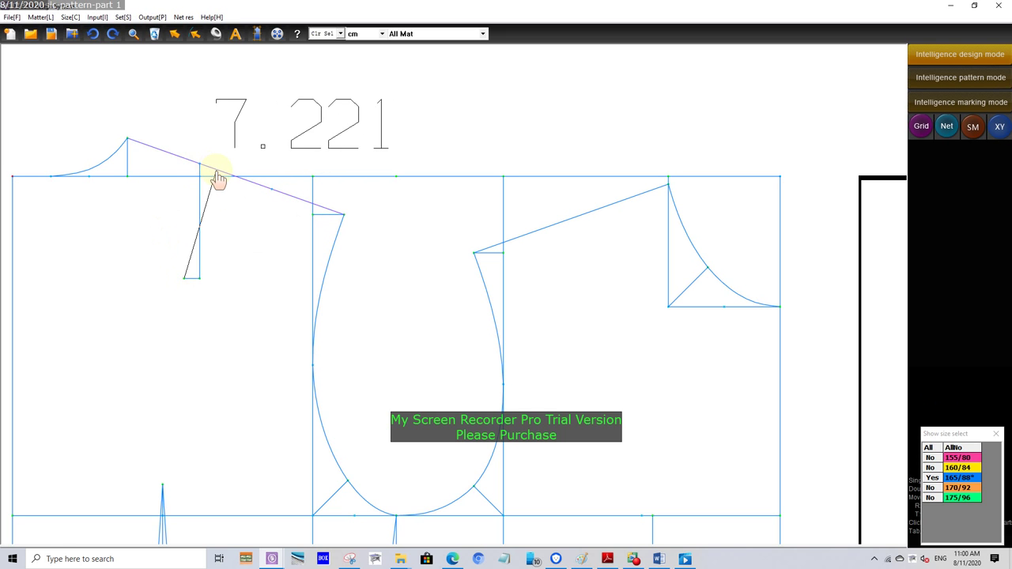
pyautogui.scroll(2, 218, 178)
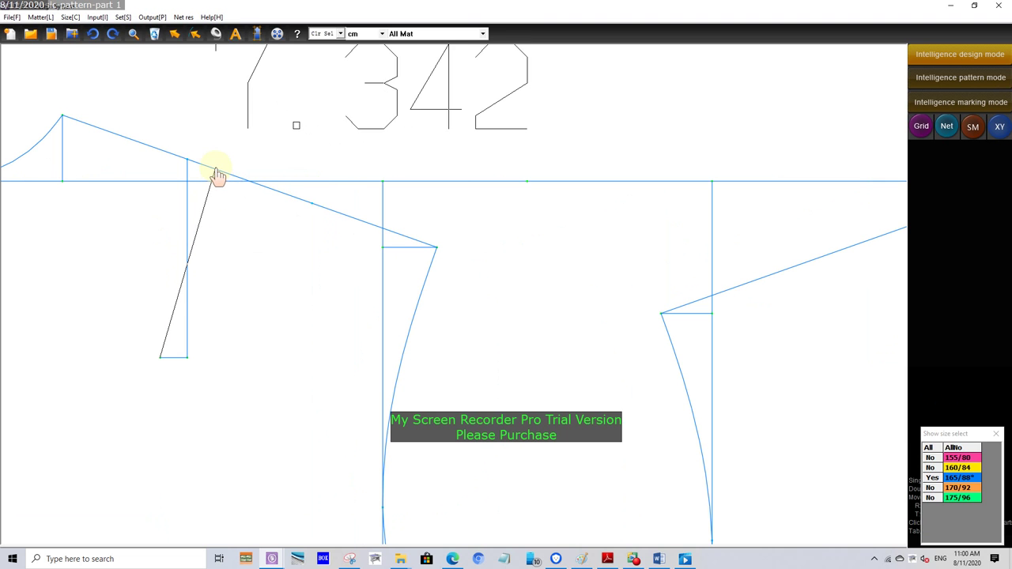
pyautogui.click(196, 168)
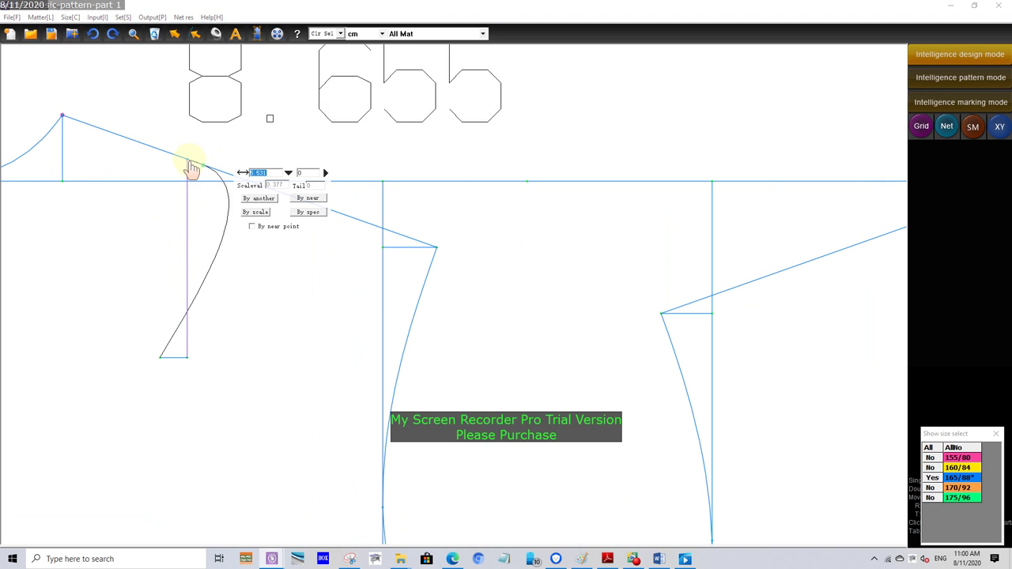
pyautogui.doubleClick(274, 173)
pyautogui.write('1.5')
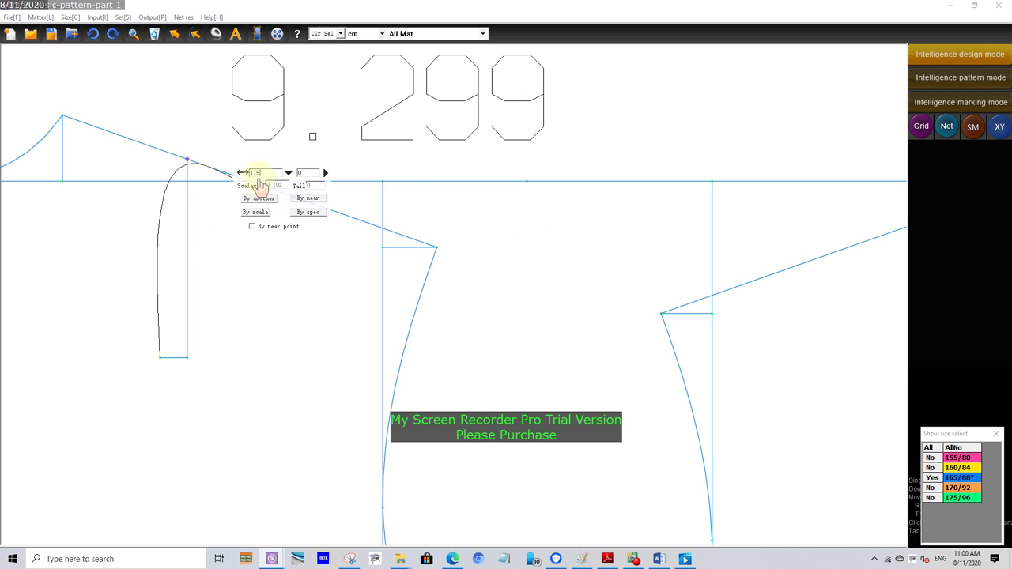
pyautogui.press('Return')
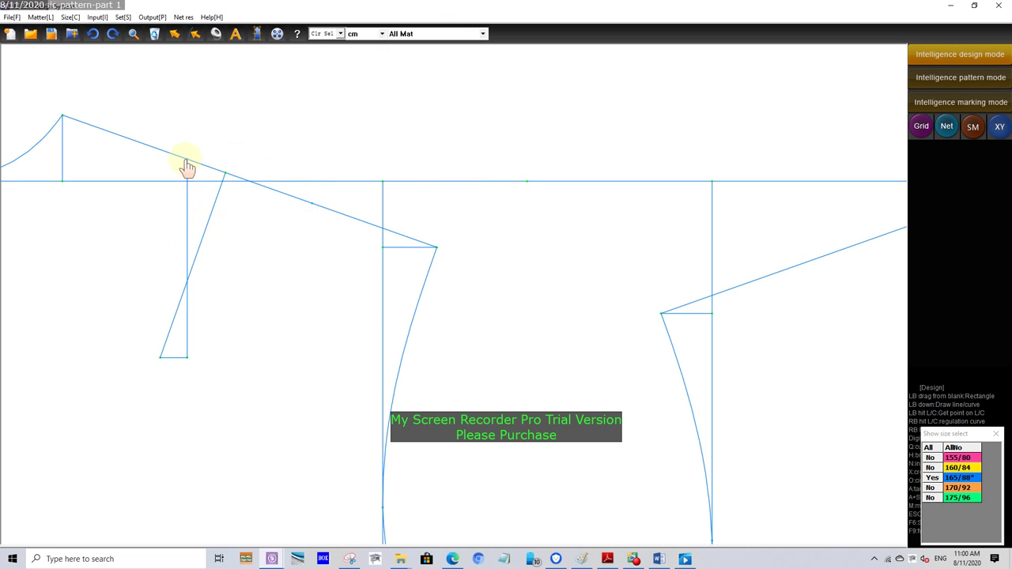
pyautogui.click(187, 162)
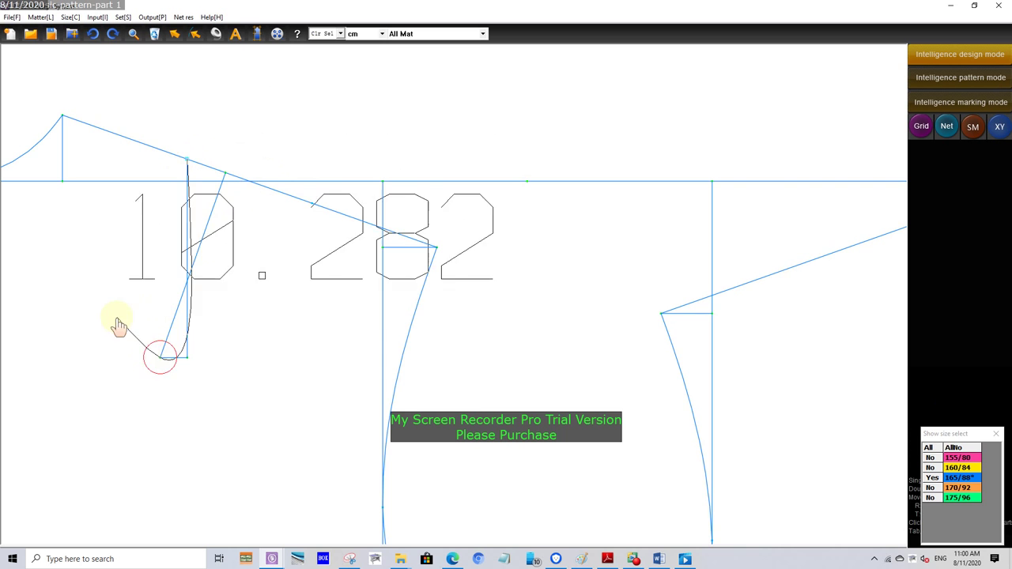
pyautogui.scroll(-2, 266, 237)
pyautogui.scroll(-1, 260, 182)
pyautogui.scroll(-2, 232, 226)
pyautogui.scroll(2, 233, 227)
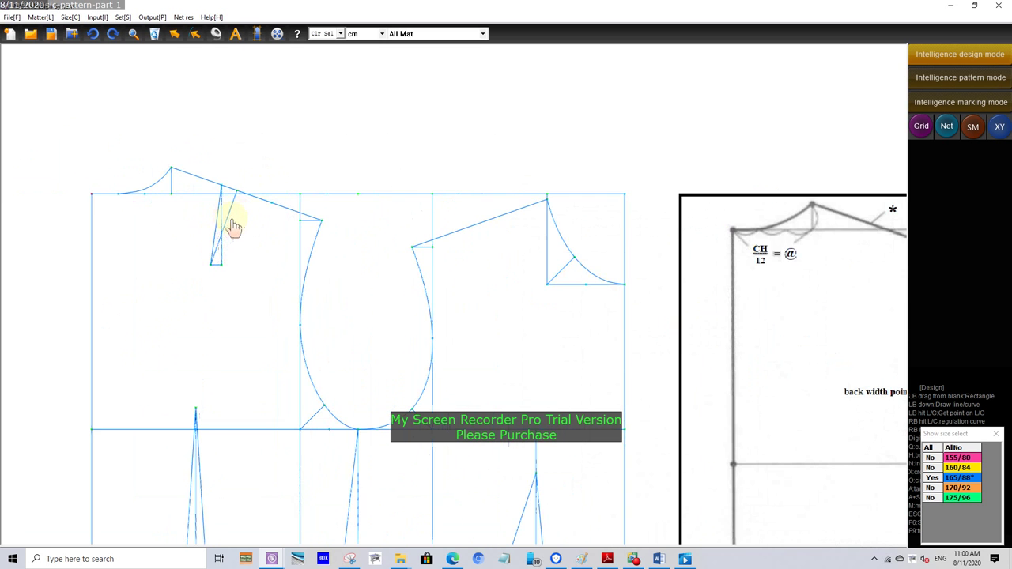
pyautogui.scroll(-1, 181, 154)
pyautogui.scroll(-2, 181, 153)
pyautogui.scroll(2, 214, 292)
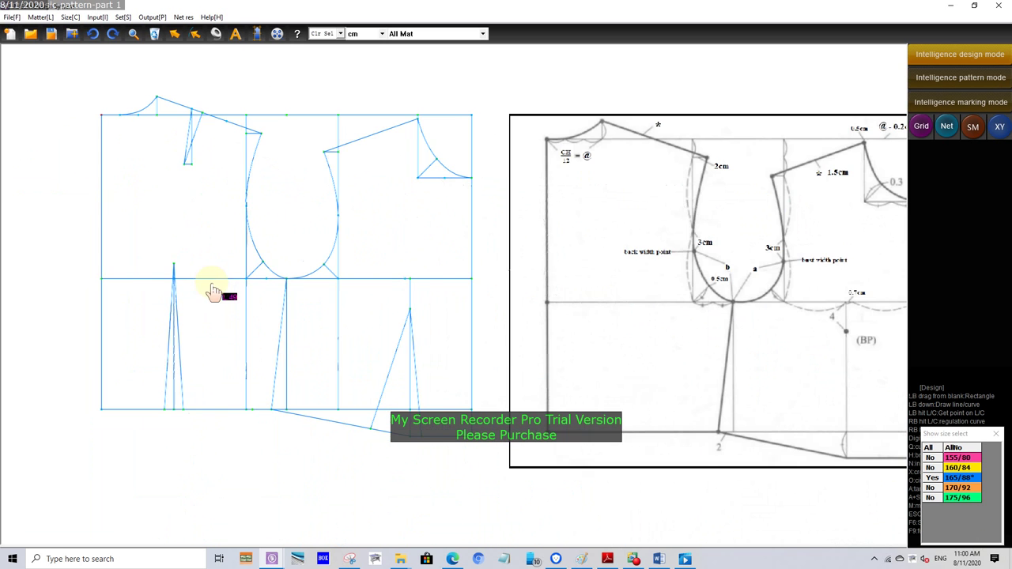
pyautogui.scroll(1, 75, 207)
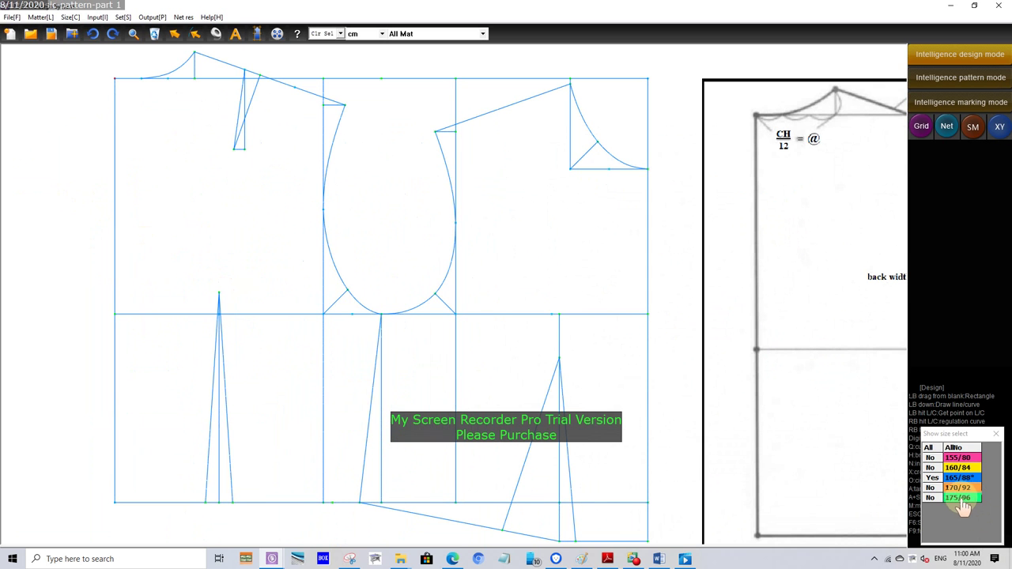
# Show the 170/92, 175/96, 155/80 and 160/84 graded outlines alongside 165/88
pyautogui.click(931, 488)
pyautogui.click(931, 498)
pyautogui.click(931, 467)
pyautogui.click(931, 457)
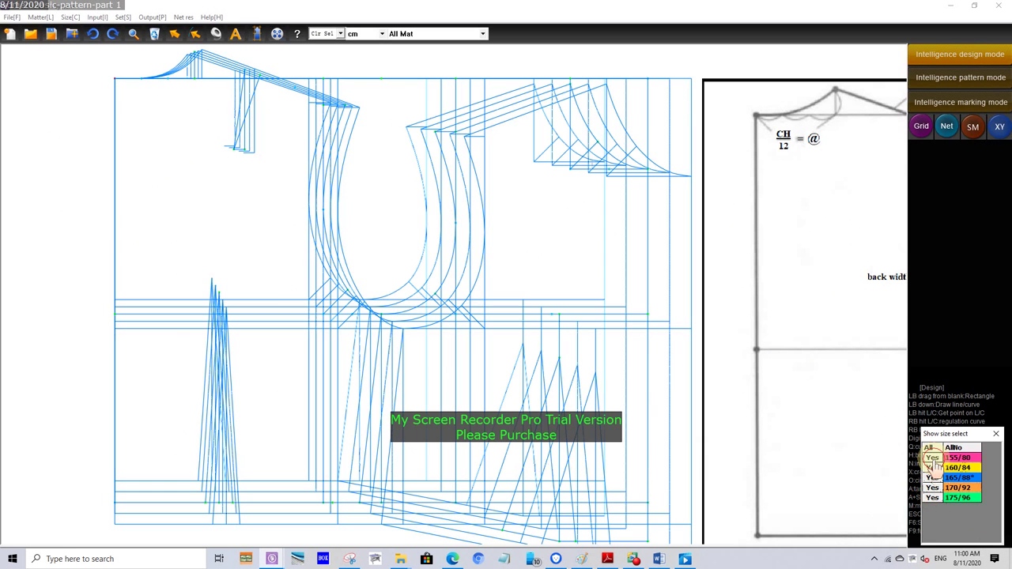
pyautogui.scroll(-1, 26, 180)
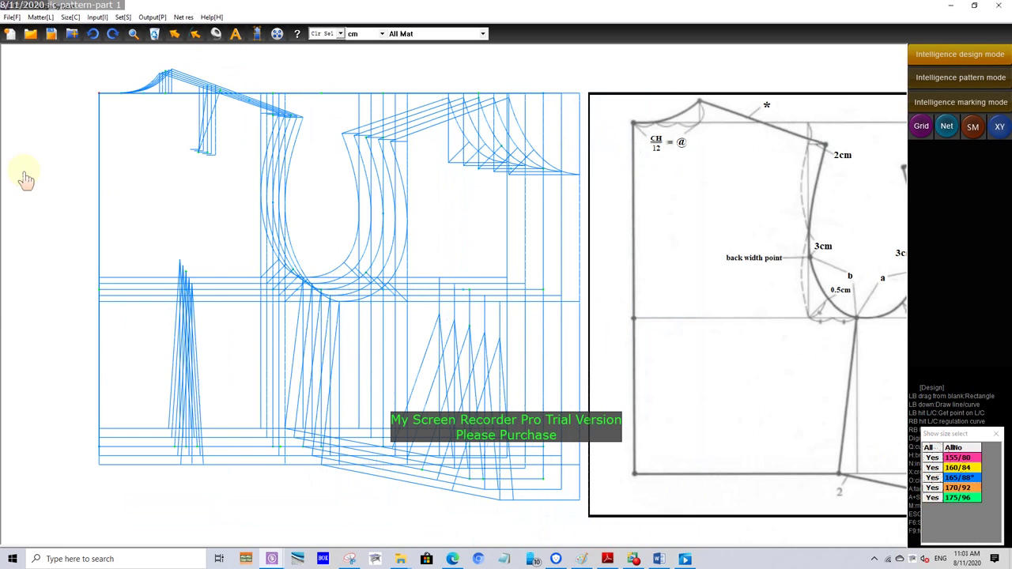
# In pattern-making mode, hide the 175/96, 170/92, 155/80 and 160/84 outlines
pyautogui.click(981, 79)
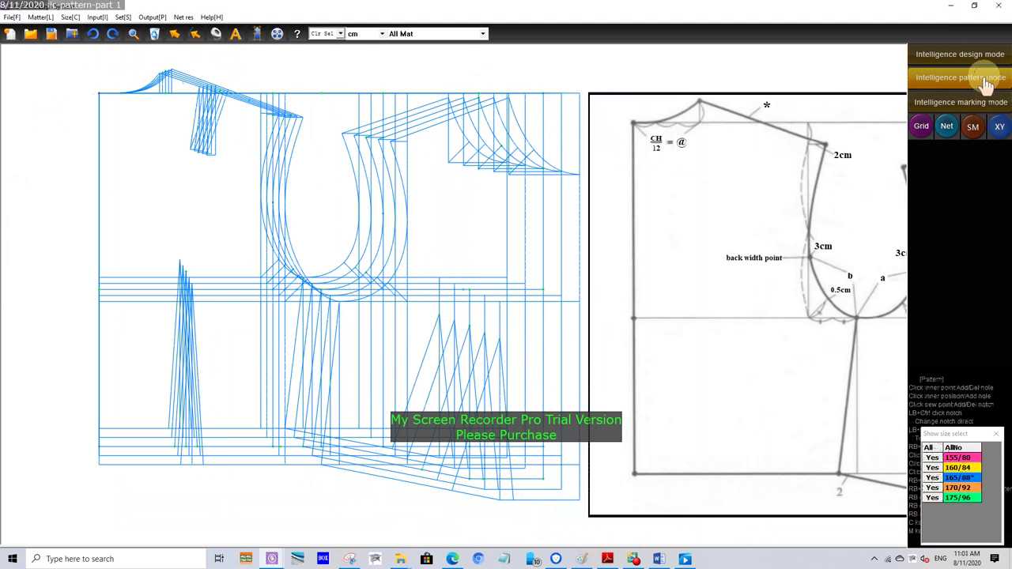
pyautogui.scroll(1, 180, 94)
pyautogui.scroll(1, 180, 95)
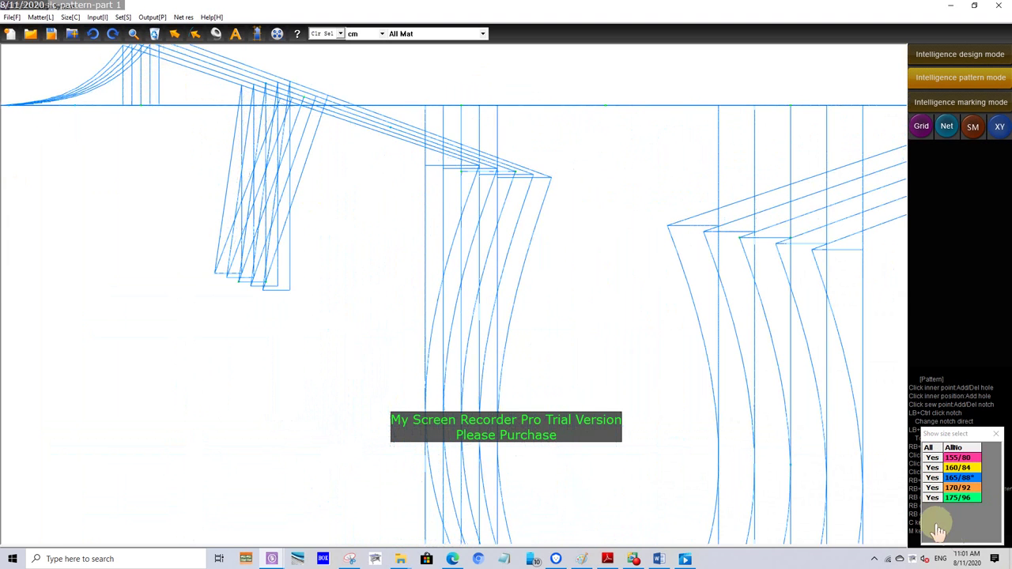
pyautogui.click(931, 498)
pyautogui.click(933, 488)
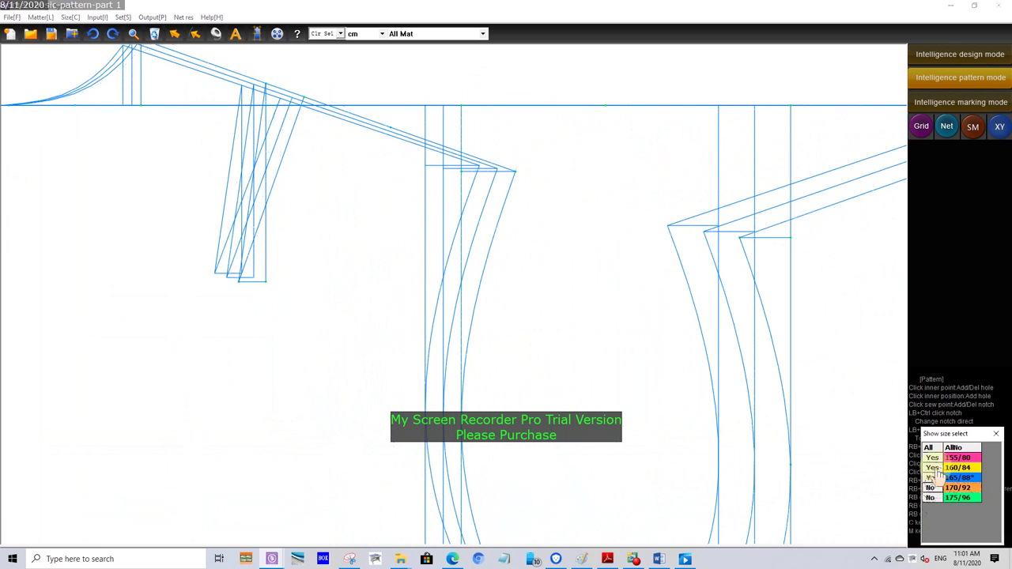
pyautogui.click(932, 458)
pyautogui.click(933, 469)
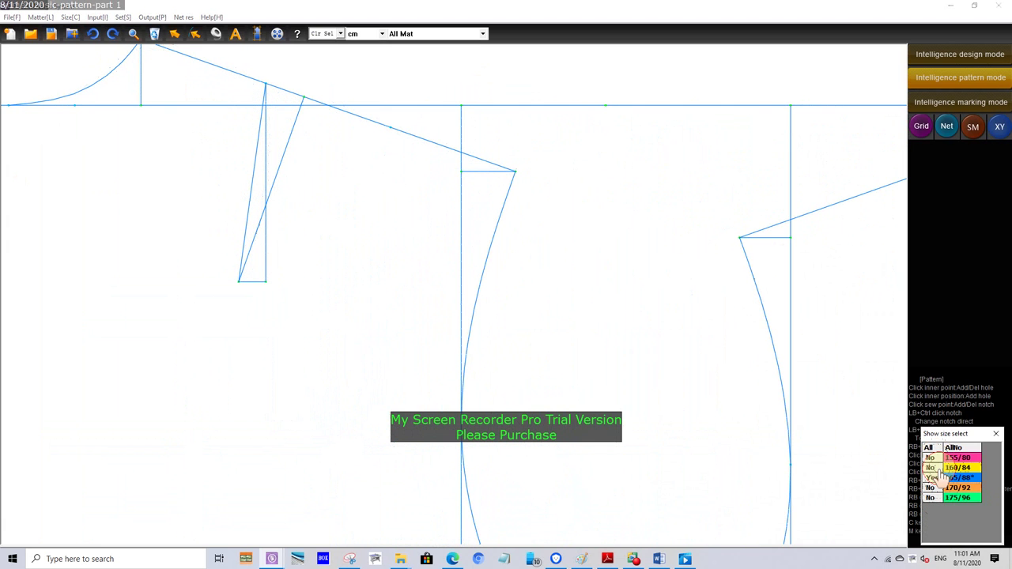
# Toggle the 160/84, 165/88 and 175/96 outlines to compare, then show every size
pyautogui.click(931, 468)
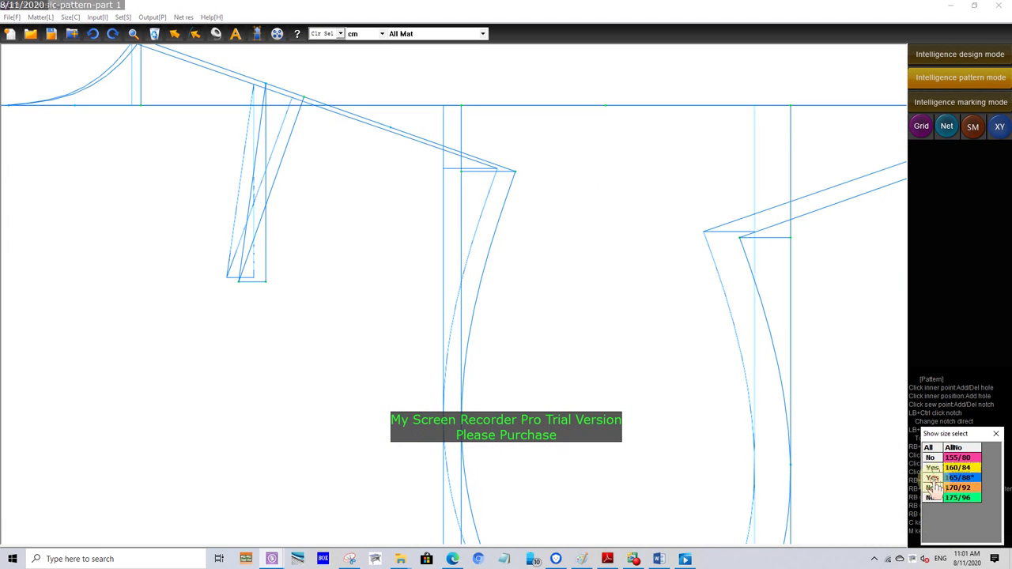
pyautogui.click(932, 477)
pyautogui.click(931, 468)
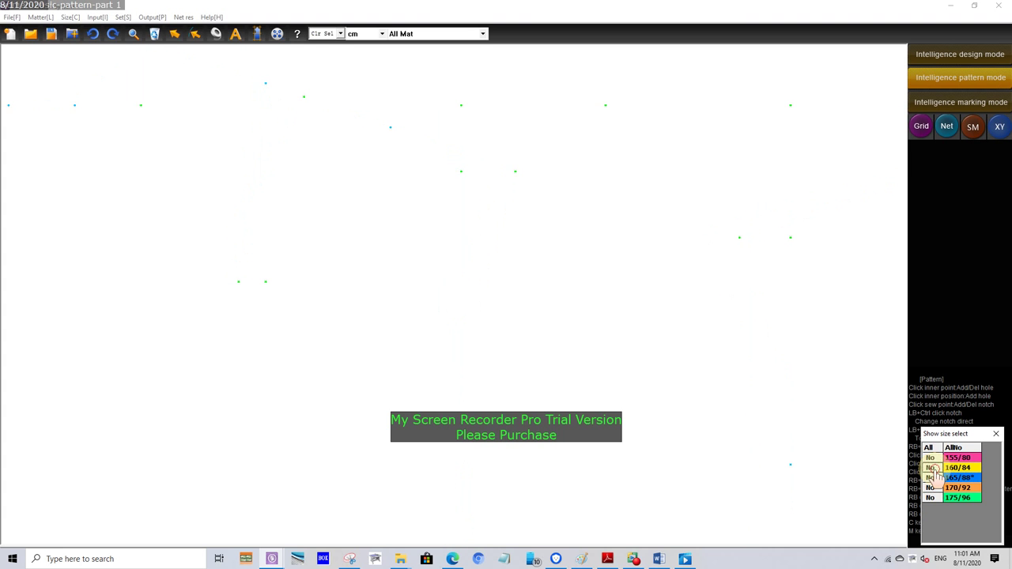
pyautogui.click(931, 478)
pyautogui.click(930, 478)
pyautogui.click(931, 497)
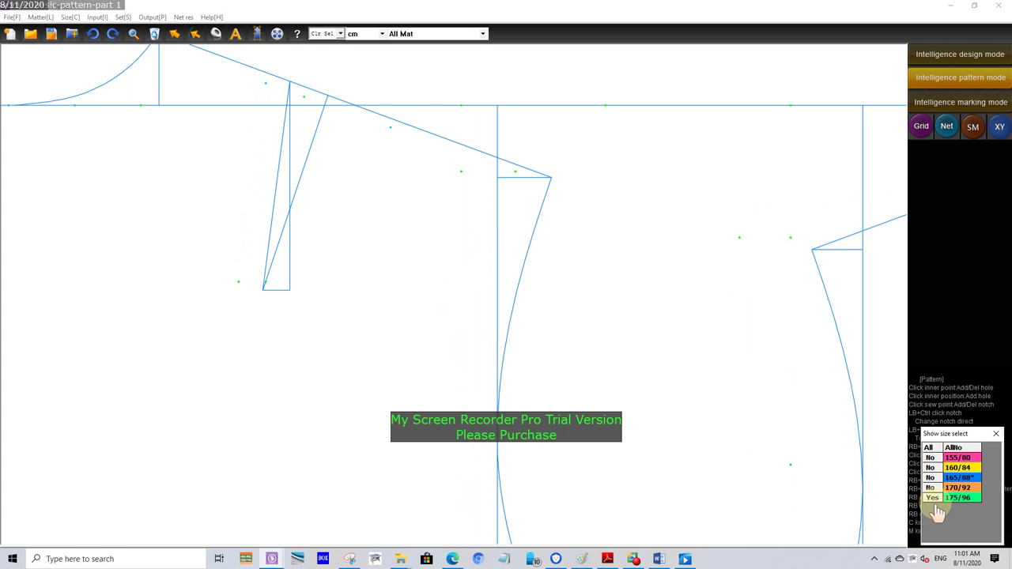
pyautogui.click(931, 498)
pyautogui.click(928, 448)
# Hide 155/80, 160/84, 170/92 and 175/96, leaving only 165/88, and return to design mode
pyautogui.scroll(-2, 328, 181)
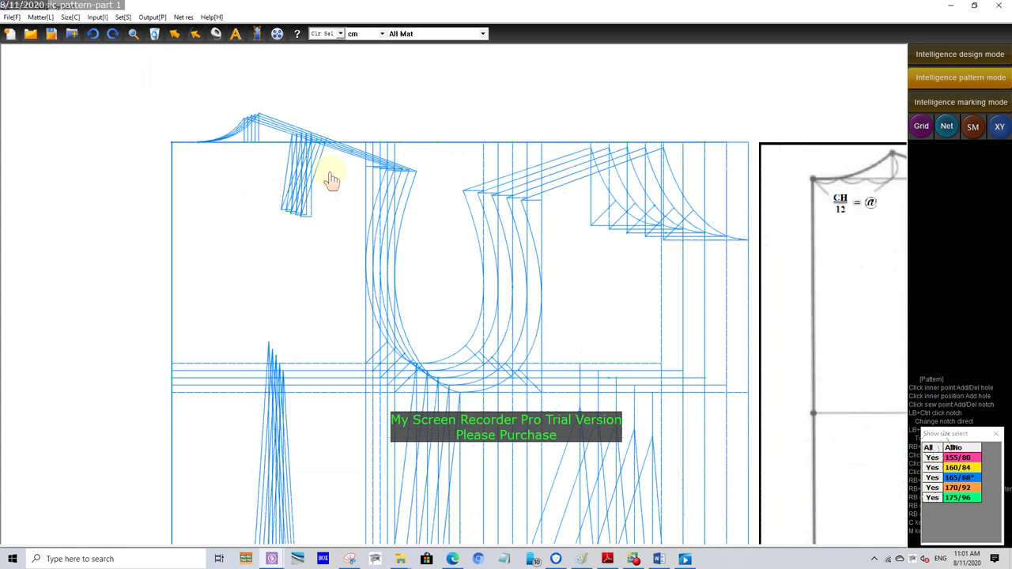
pyautogui.scroll(-1, 362, 256)
pyautogui.scroll(1, 339, 260)
pyautogui.scroll(1, 345, 259)
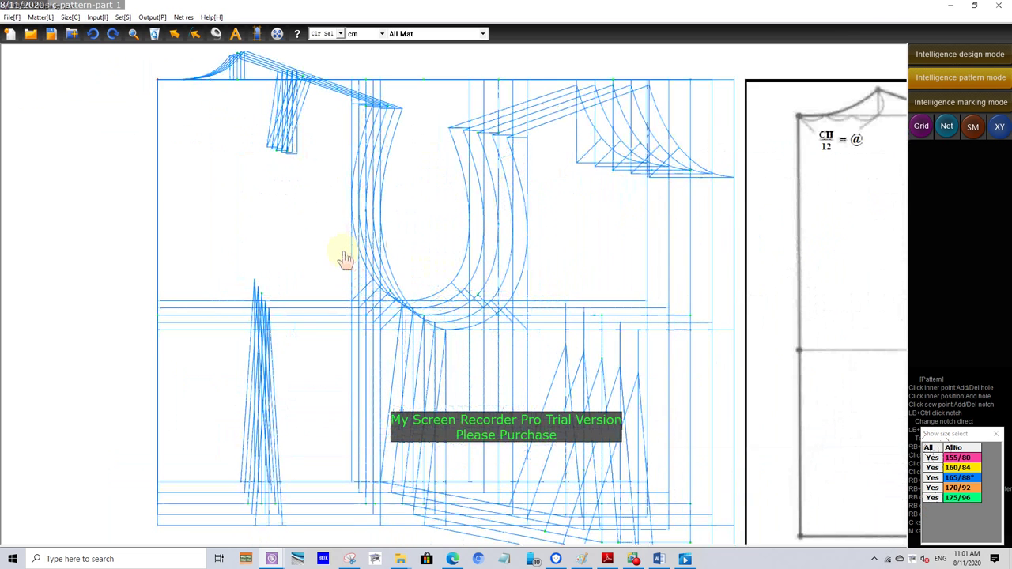
pyautogui.scroll(-1, 346, 259)
pyautogui.scroll(-1, 223, 244)
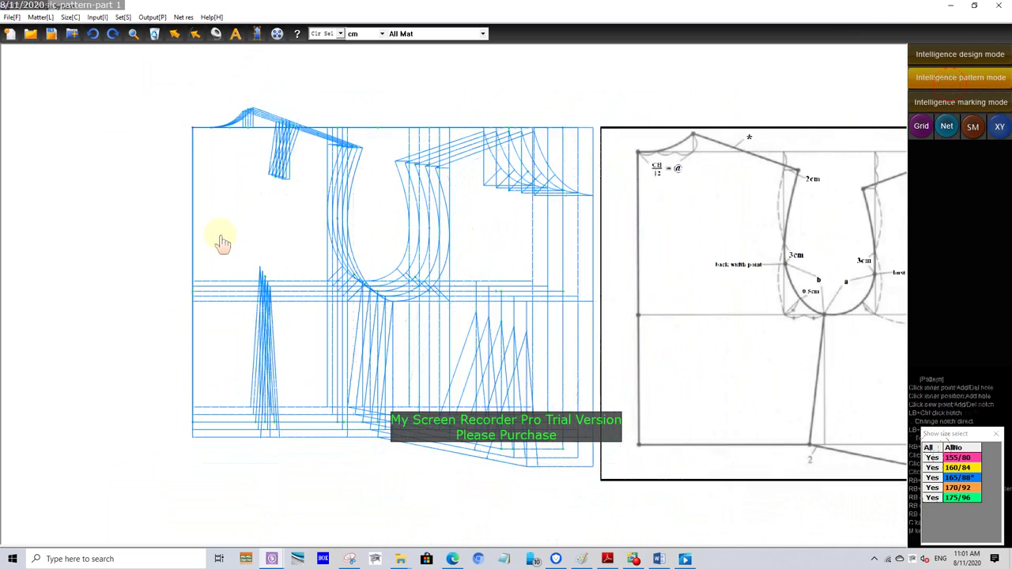
pyautogui.click(931, 457)
pyautogui.click(931, 468)
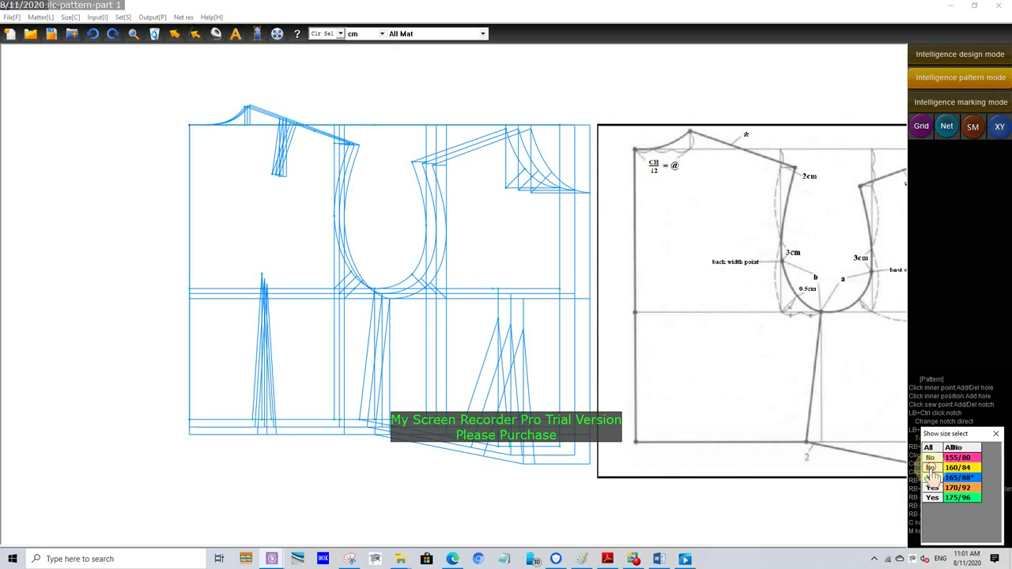
pyautogui.click(930, 487)
pyautogui.click(930, 497)
pyautogui.click(949, 54)
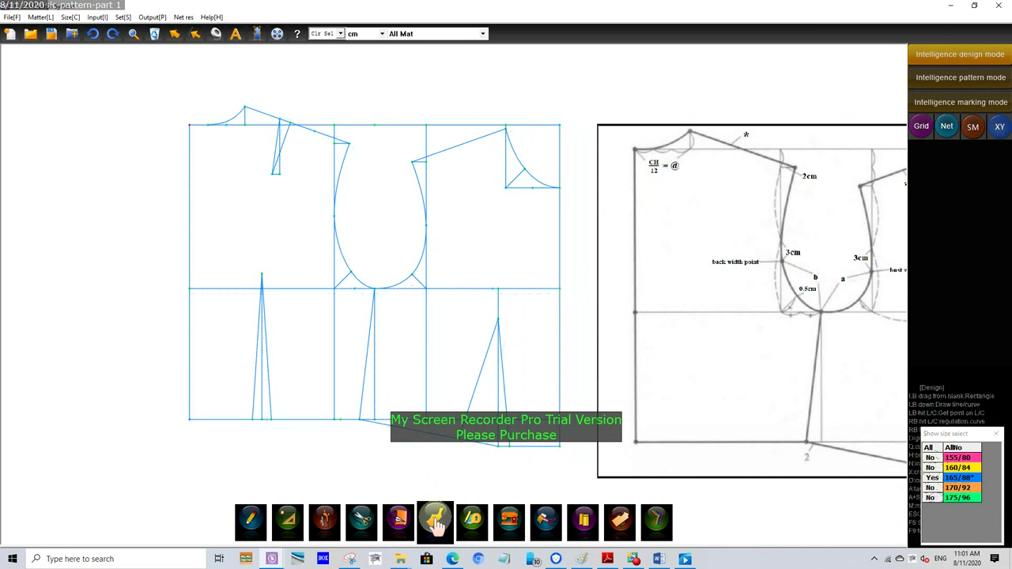
# Pick the front bodice outline: waist dart legs, armhole, shoulder, neckline and sloped hem
pyautogui.click(437, 522)
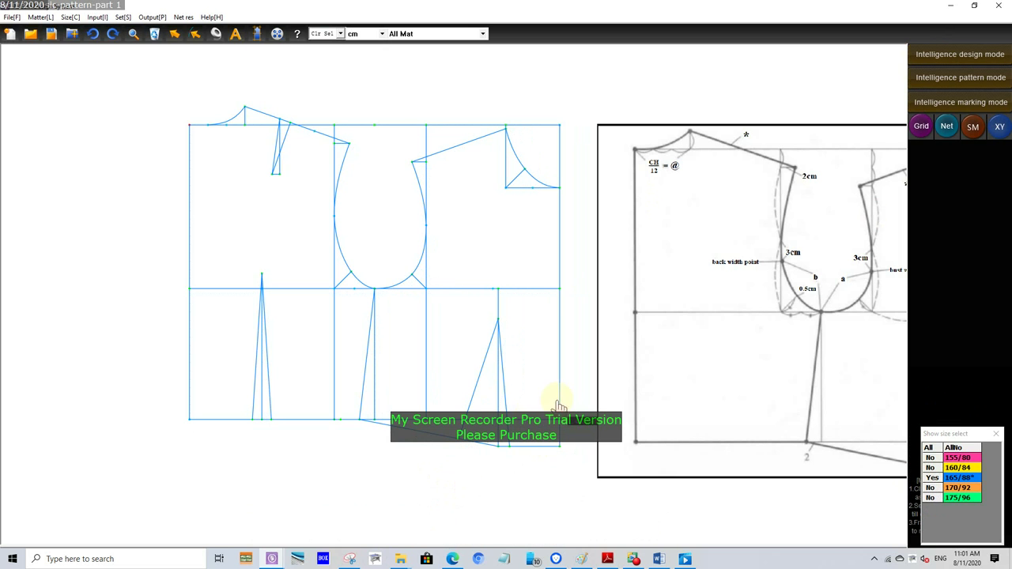
pyautogui.click(467, 405)
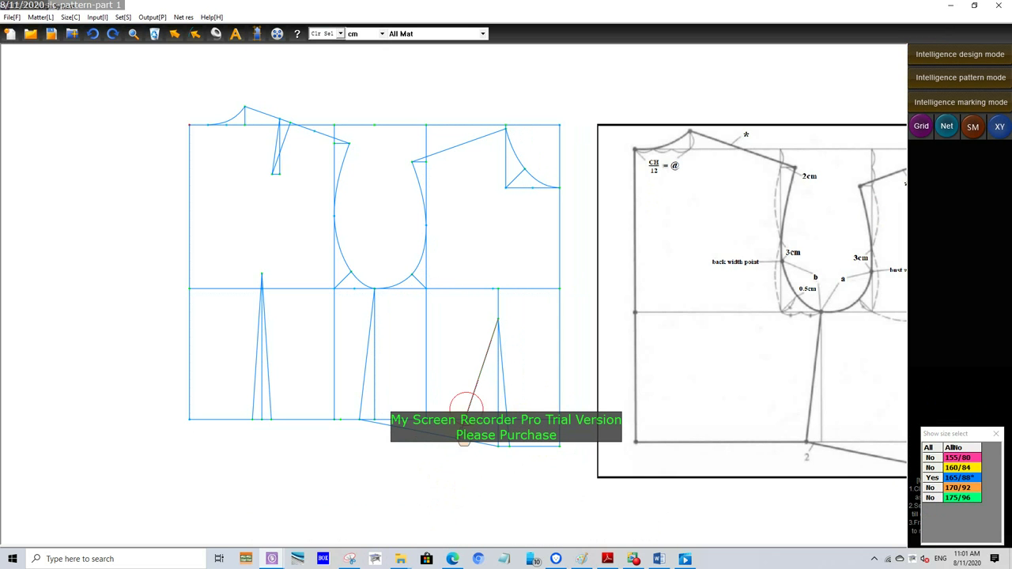
pyautogui.click(361, 409)
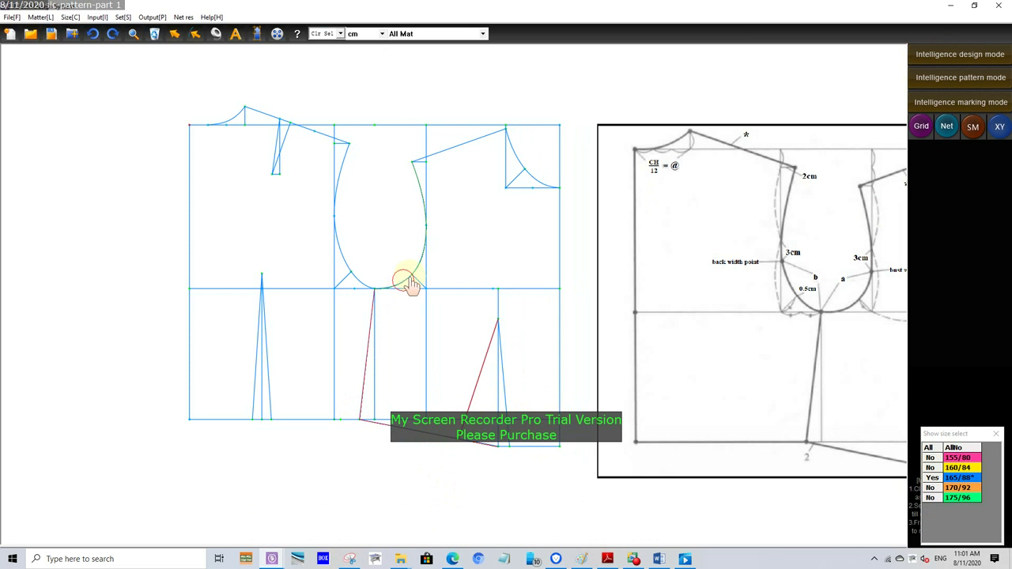
pyautogui.click(406, 283)
pyautogui.click(441, 159)
pyautogui.click(445, 157)
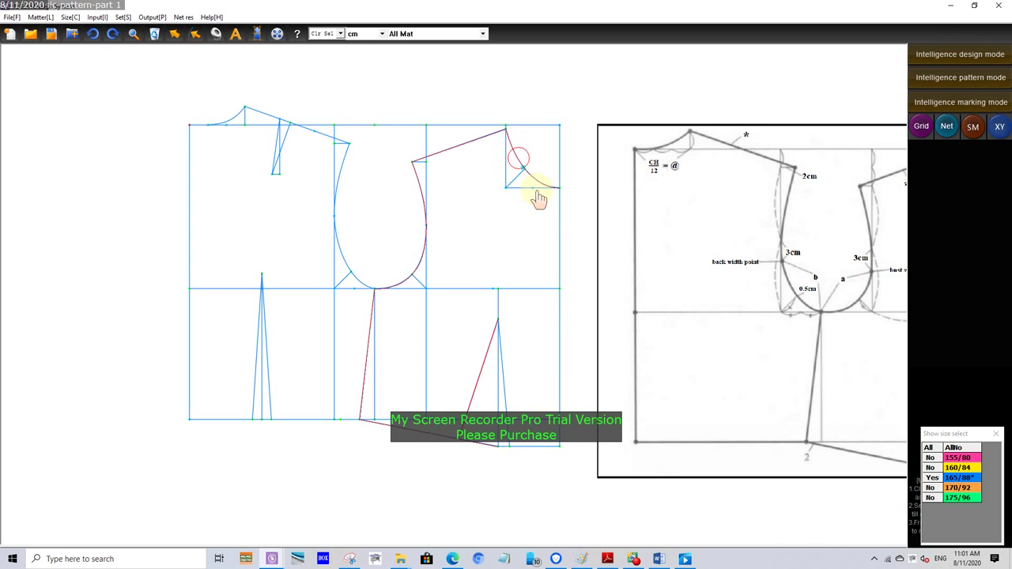
pyautogui.click(525, 447)
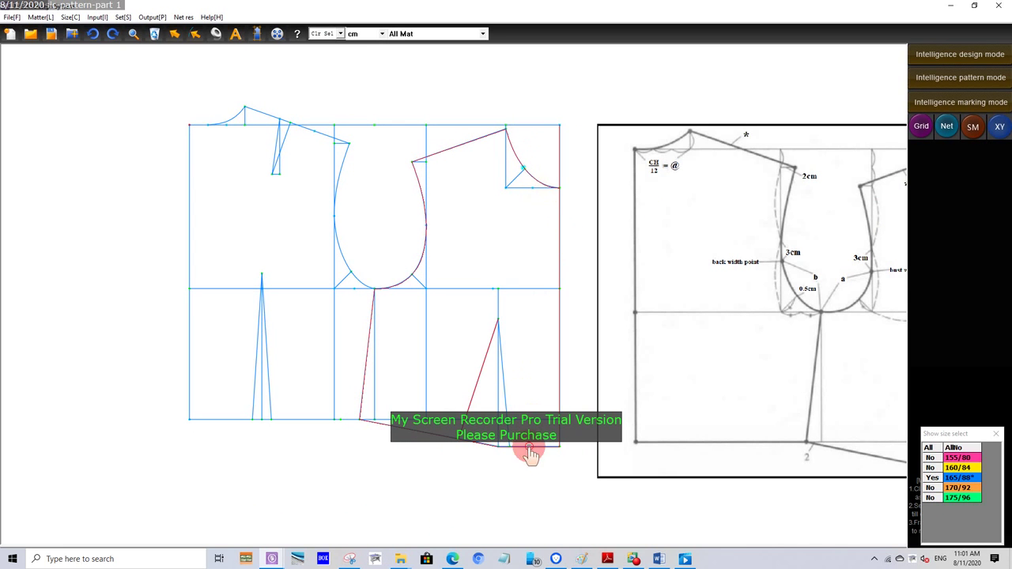
pyautogui.click(395, 292)
pyautogui.click(479, 334)
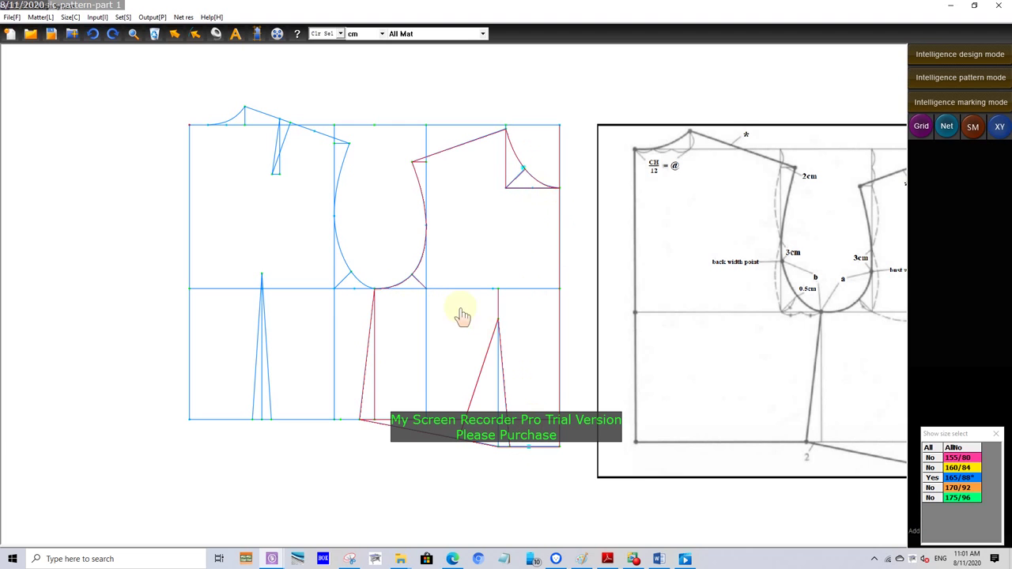
# Name the picked piece FRONT-BODY in Pattern set and begin entering SHELL as its fabric
pyautogui.rightClick(463, 317)
pyautogui.click(339, 295)
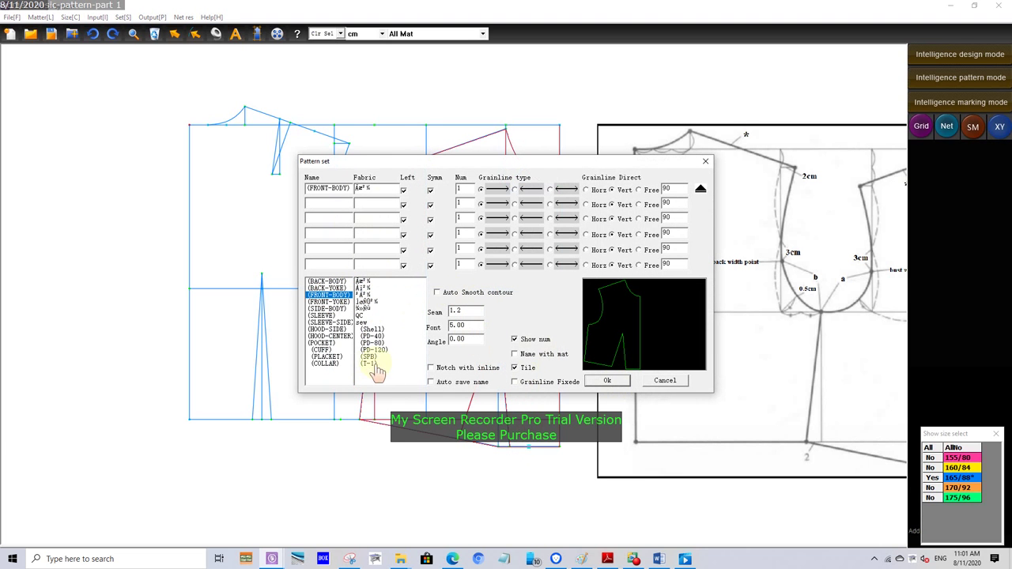
pyautogui.click(362, 188)
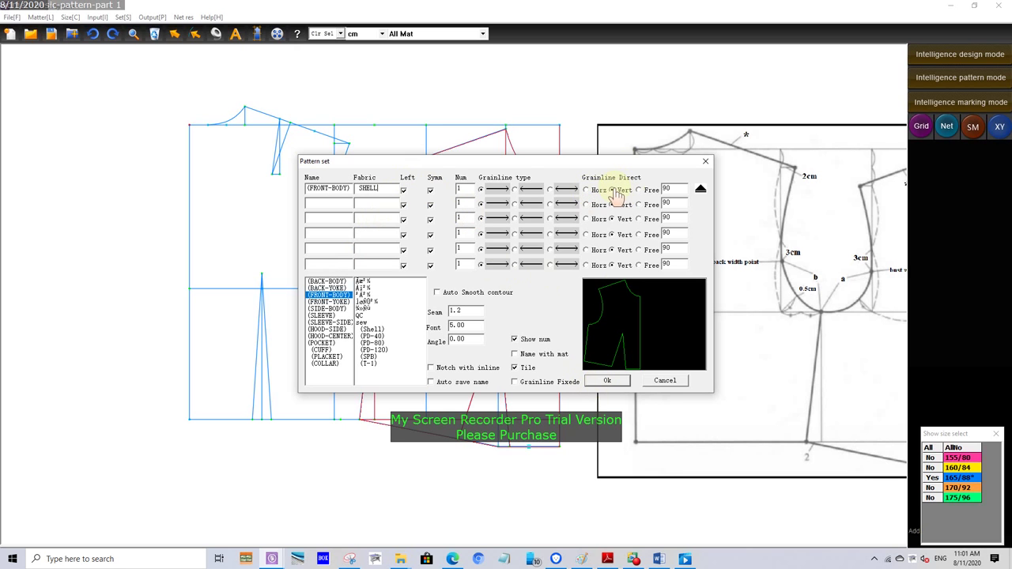
# Confirm the FRONT-BODY piece in SHELL fabric with its grainline and place it below the draft
pyautogui.click(607, 382)
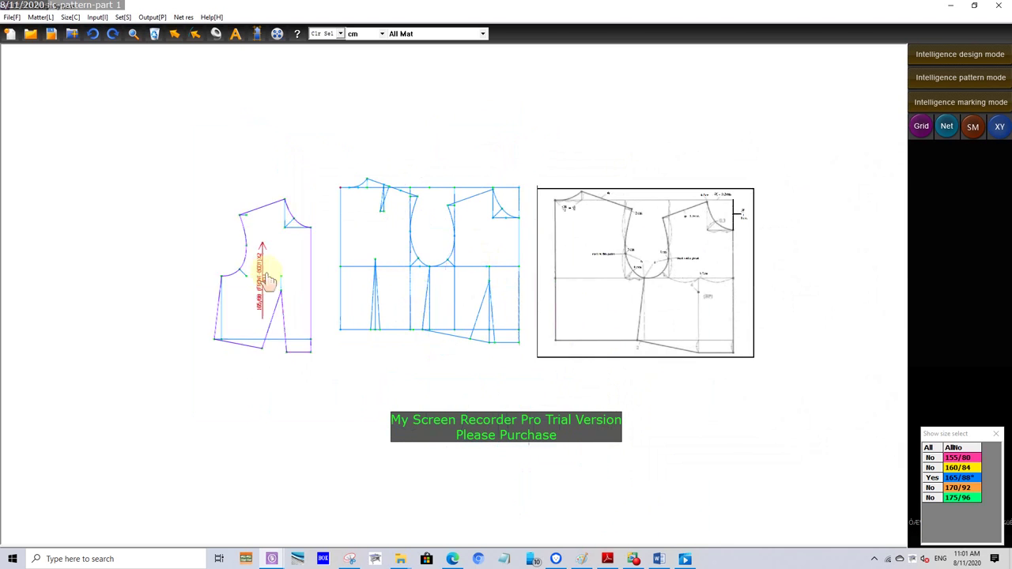
pyautogui.scroll(2, 456, 464)
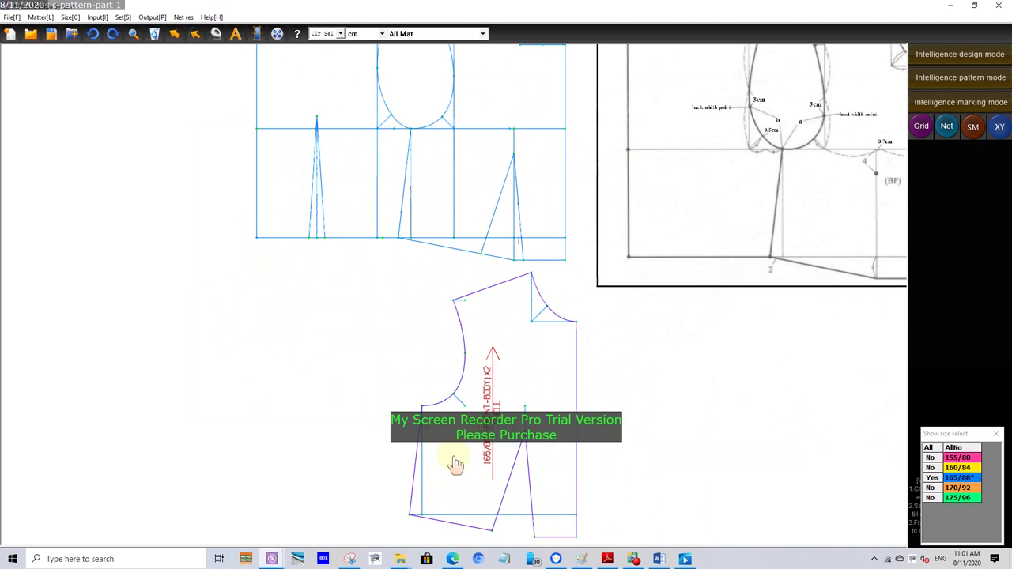
pyautogui.scroll(-1, 456, 464)
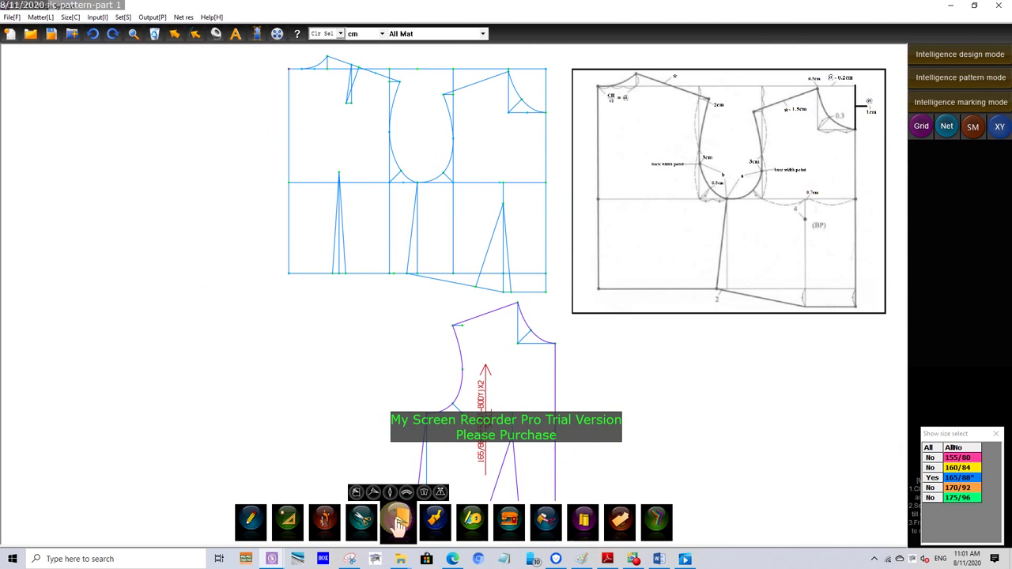
pyautogui.click(434, 522)
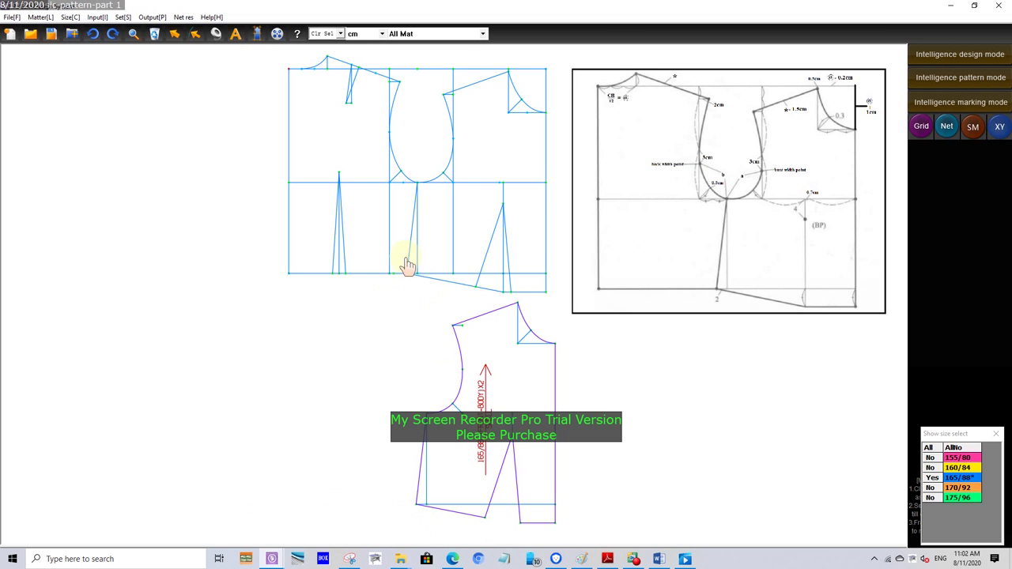
pyautogui.scroll(1, 408, 261)
pyautogui.click(340, 277)
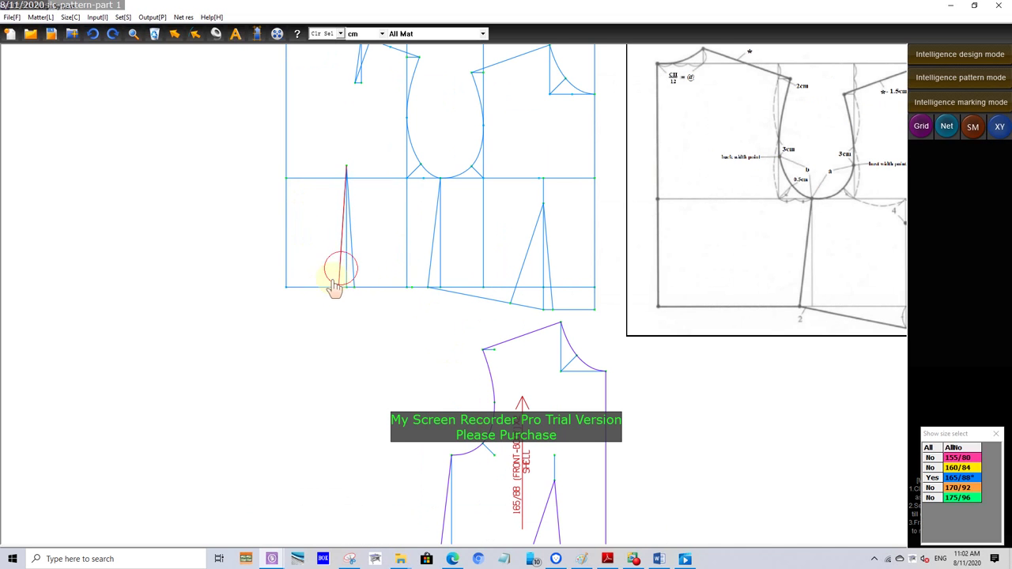
pyautogui.click(324, 286)
pyautogui.scroll(-3, 285, 269)
pyautogui.scroll(2, 283, 176)
pyautogui.scroll(2, 280, 172)
pyautogui.click(268, 161)
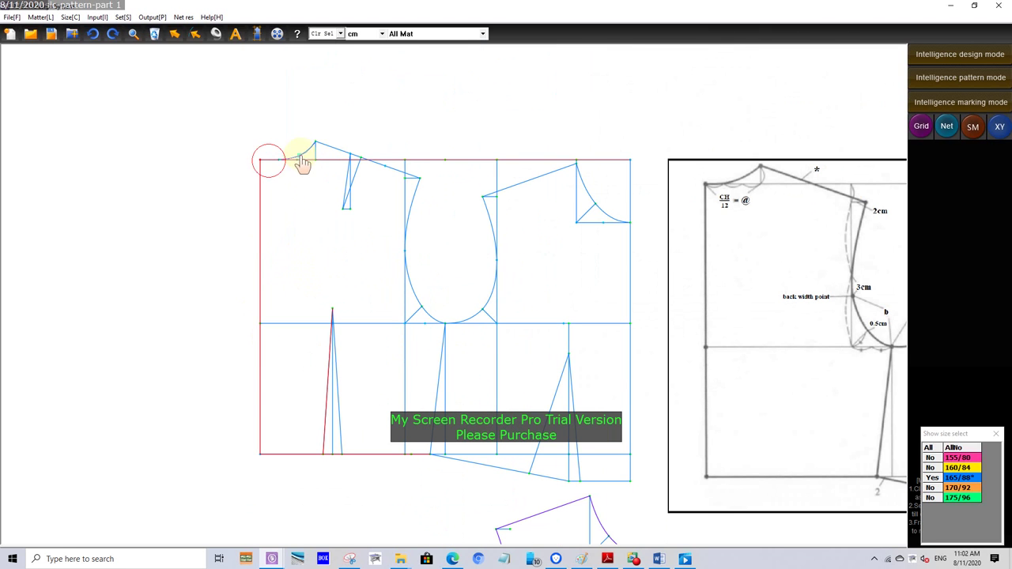
pyautogui.click(301, 154)
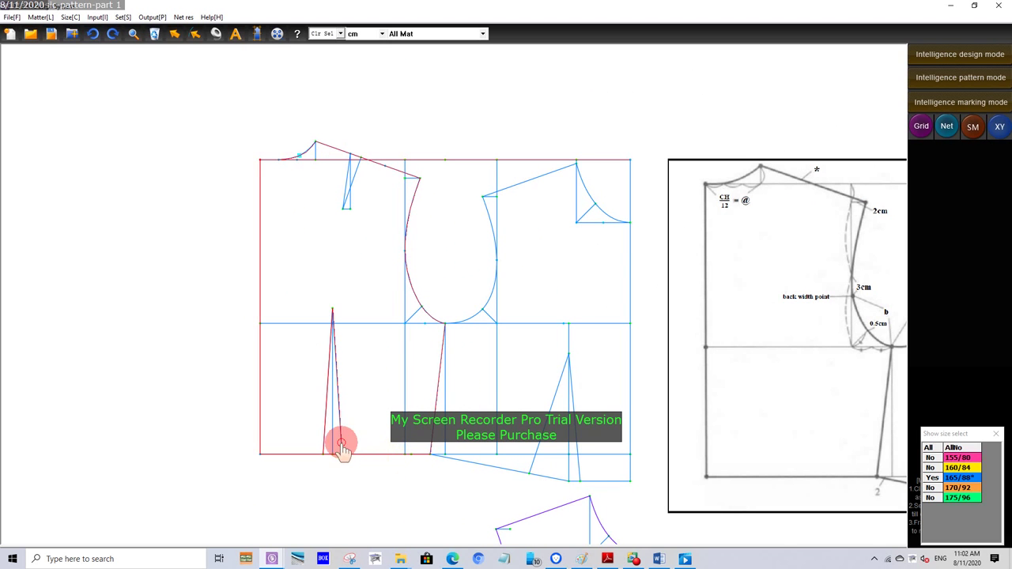
pyautogui.scroll(-2, 303, 275)
pyautogui.scroll(2, 303, 275)
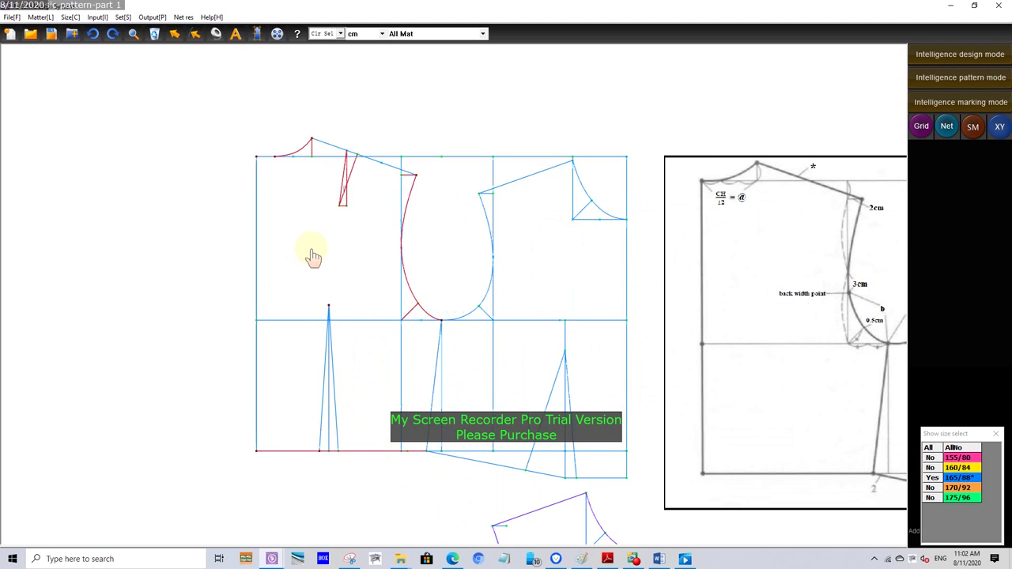
pyautogui.doubleClick(311, 251)
pyautogui.click(665, 382)
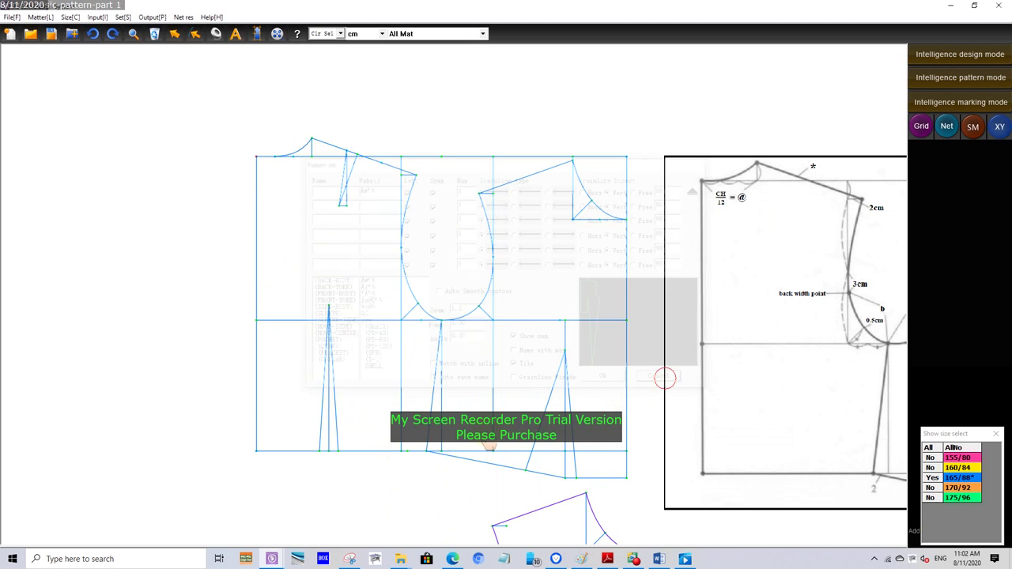
pyautogui.scroll(1, 395, 443)
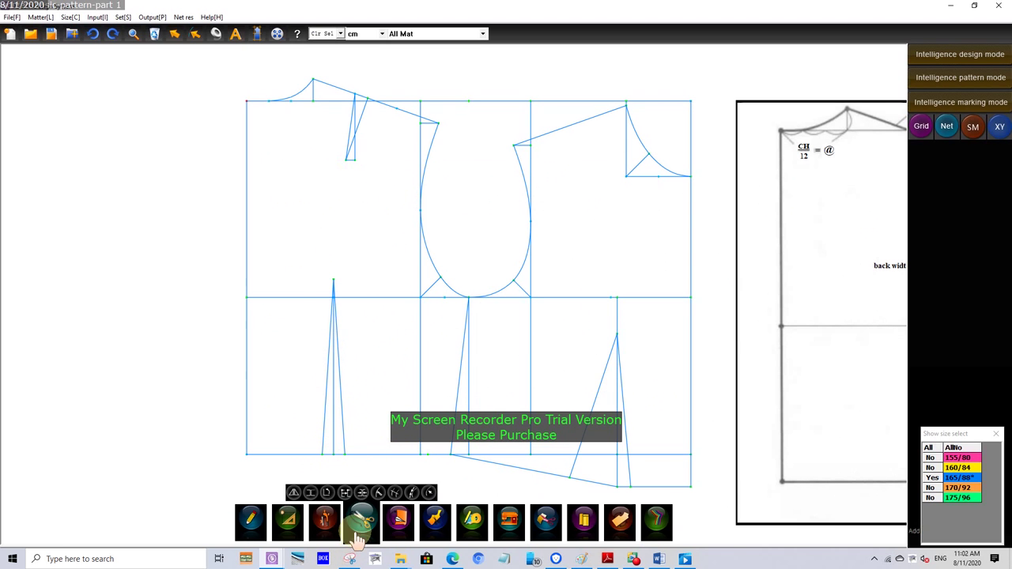
pyautogui.scroll(1, 339, 484)
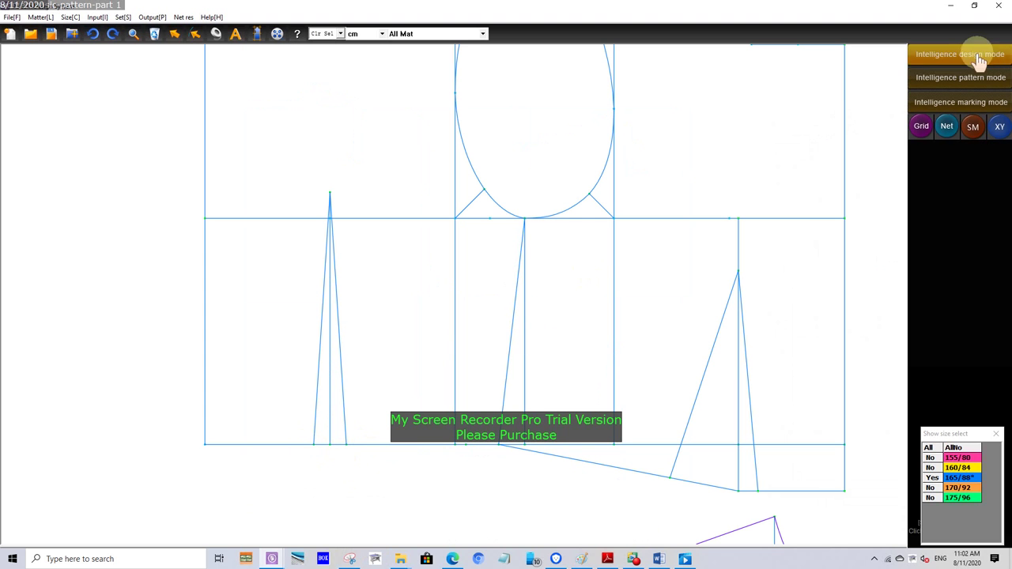
pyautogui.click(438, 522)
pyautogui.click(292, 444)
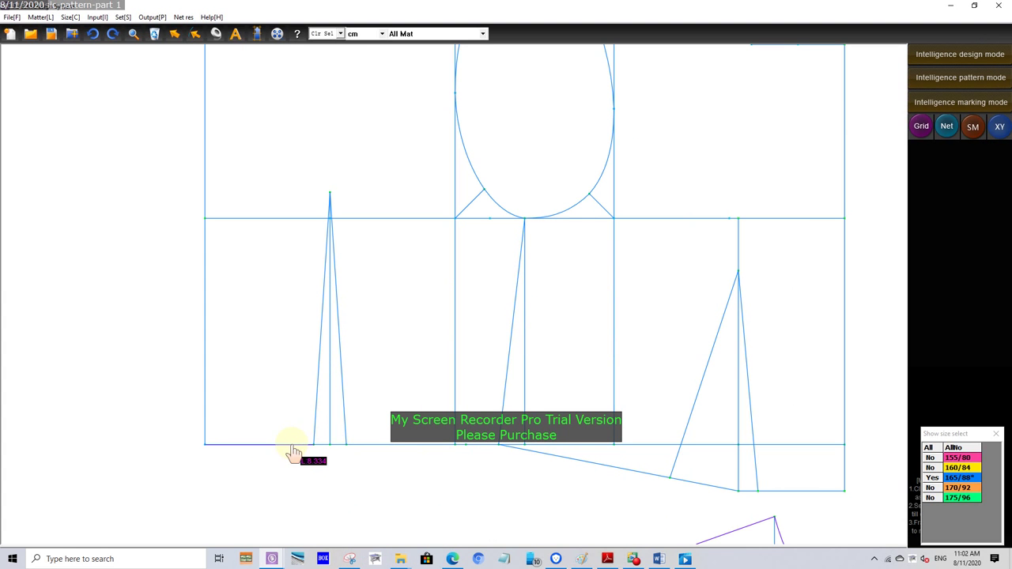
pyautogui.click(206, 424)
pyautogui.scroll(-2, 205, 424)
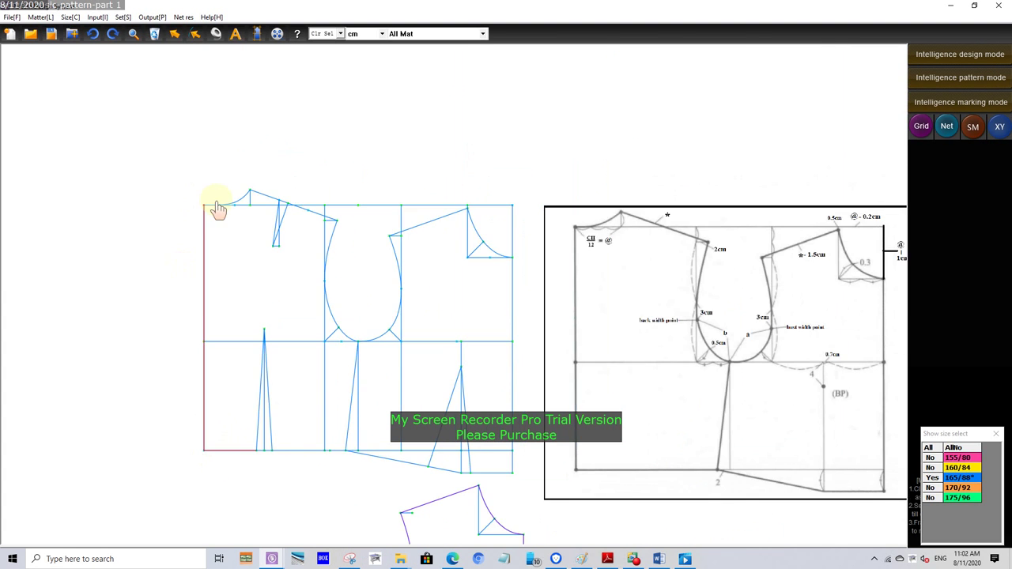
pyautogui.click(228, 205)
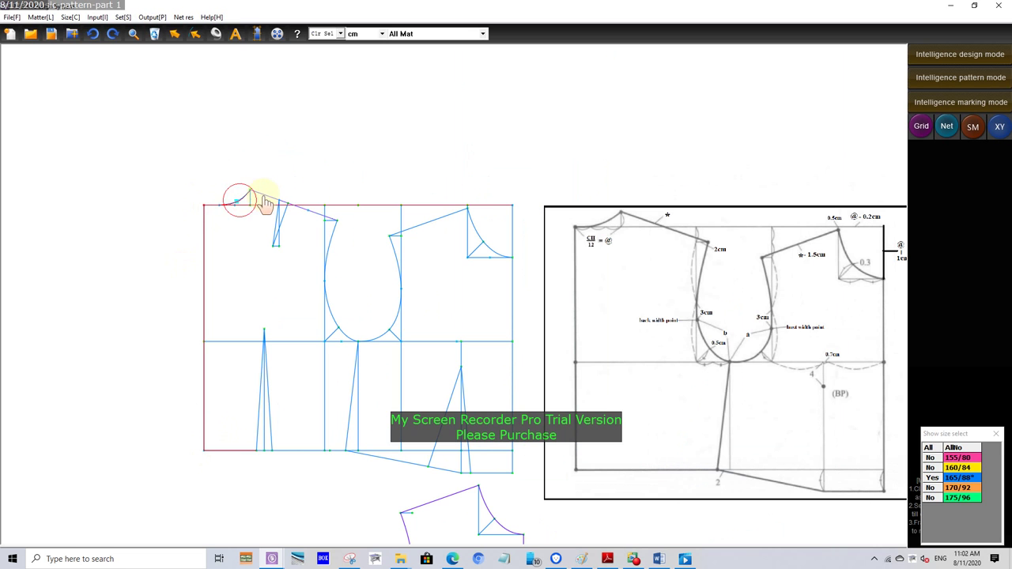
pyautogui.click(262, 195)
pyautogui.click(328, 242)
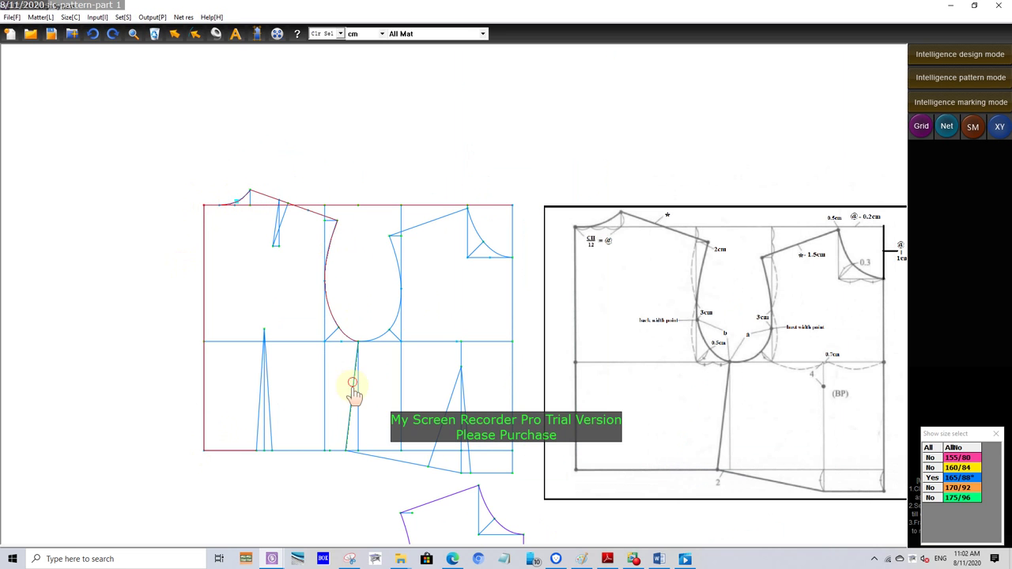
pyautogui.click(353, 384)
pyautogui.click(269, 450)
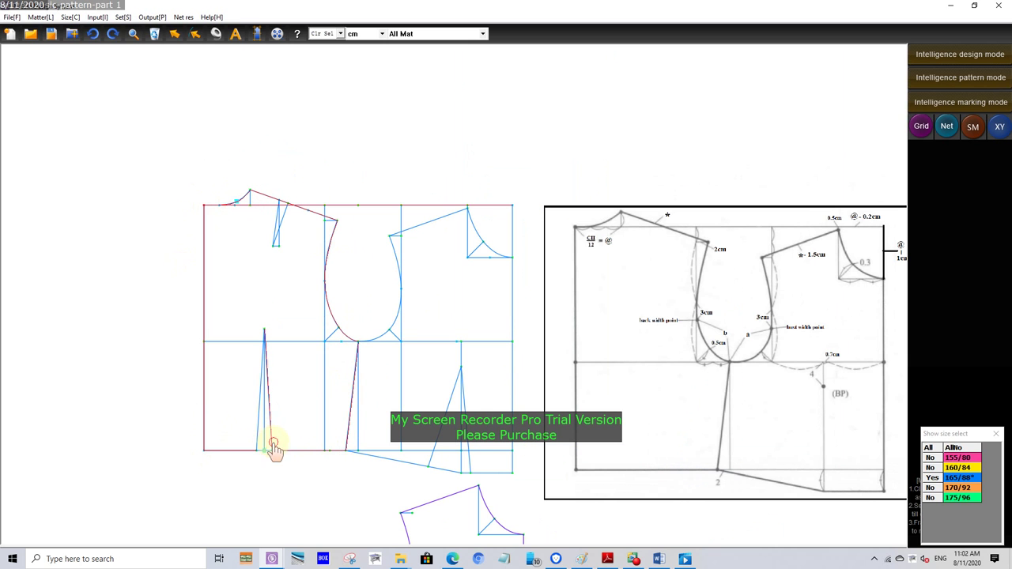
pyautogui.rightClick(302, 381)
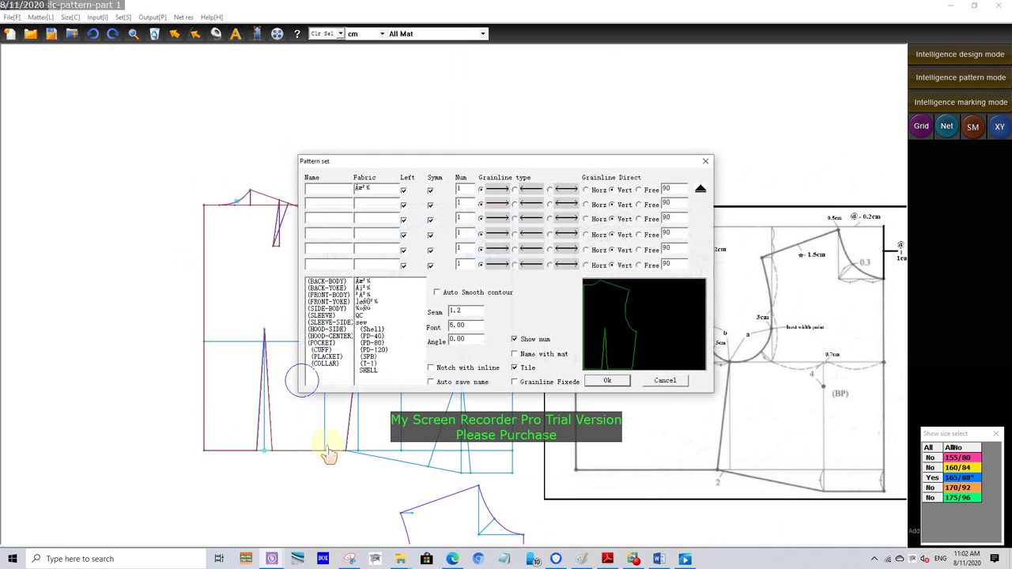
pyautogui.click(660, 380)
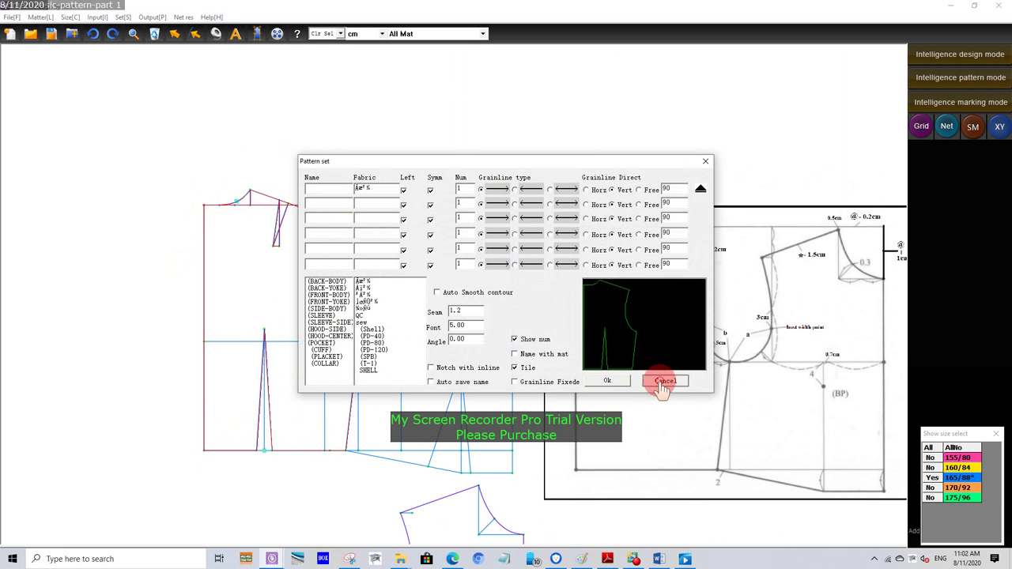
pyautogui.scroll(2, 278, 213)
pyautogui.scroll(1, 273, 206)
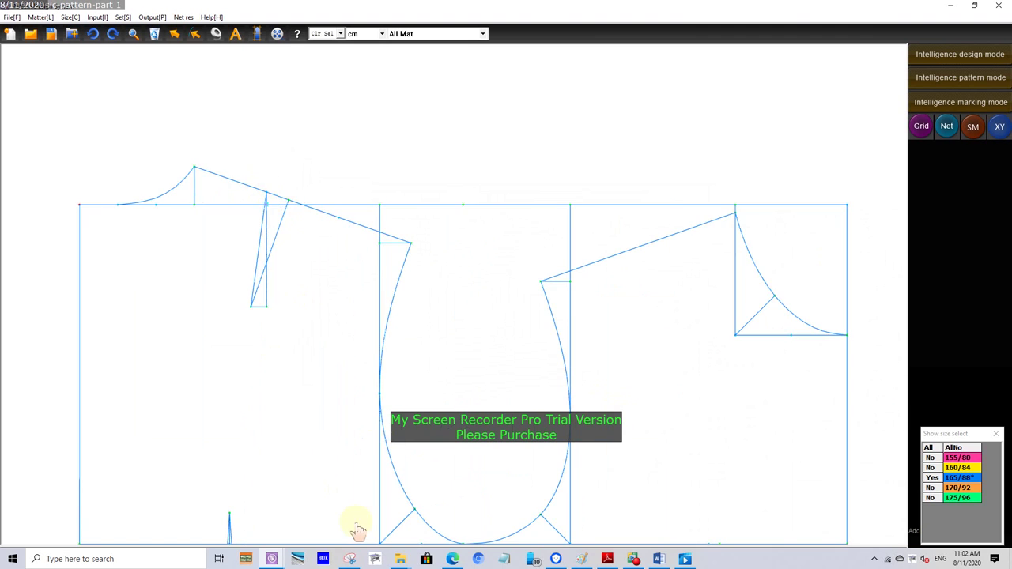
# Start the back outline at the top-left corner, picking the neck curve, shoulder line and dart leg
pyautogui.scroll(-2, 360, 534)
pyautogui.scroll(3, 273, 212)
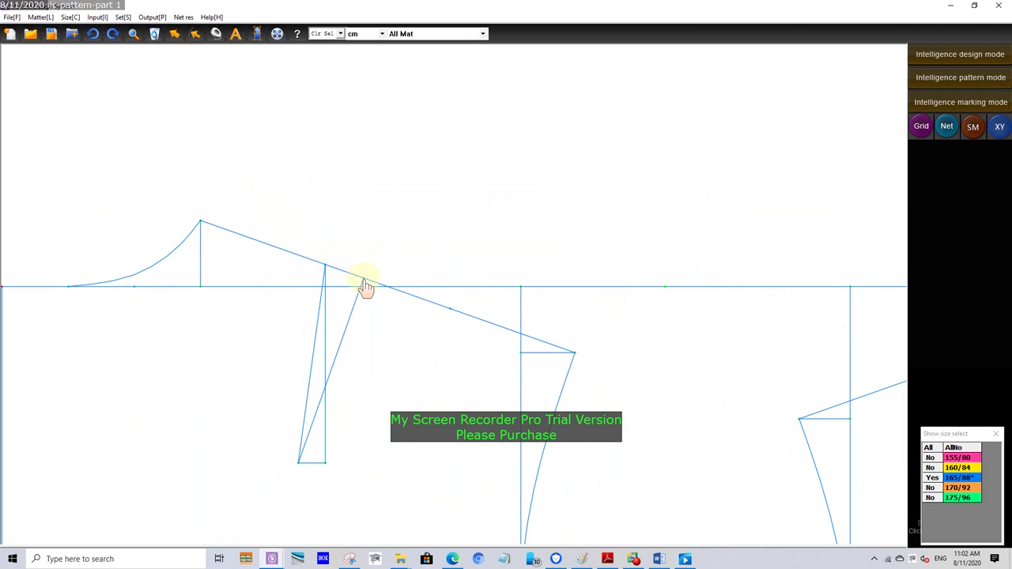
pyautogui.scroll(-3, 360, 268)
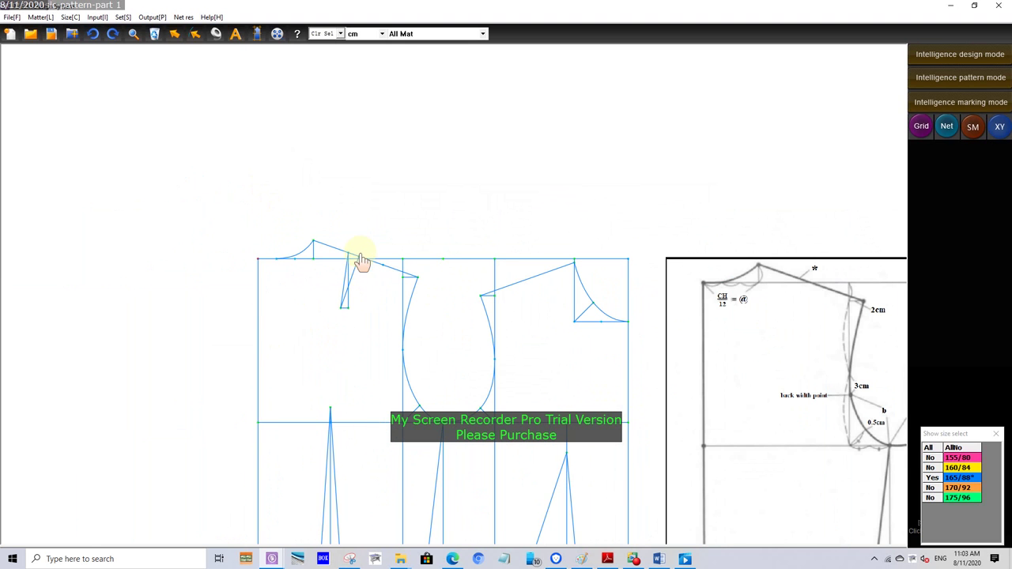
pyautogui.scroll(-1, 235, 391)
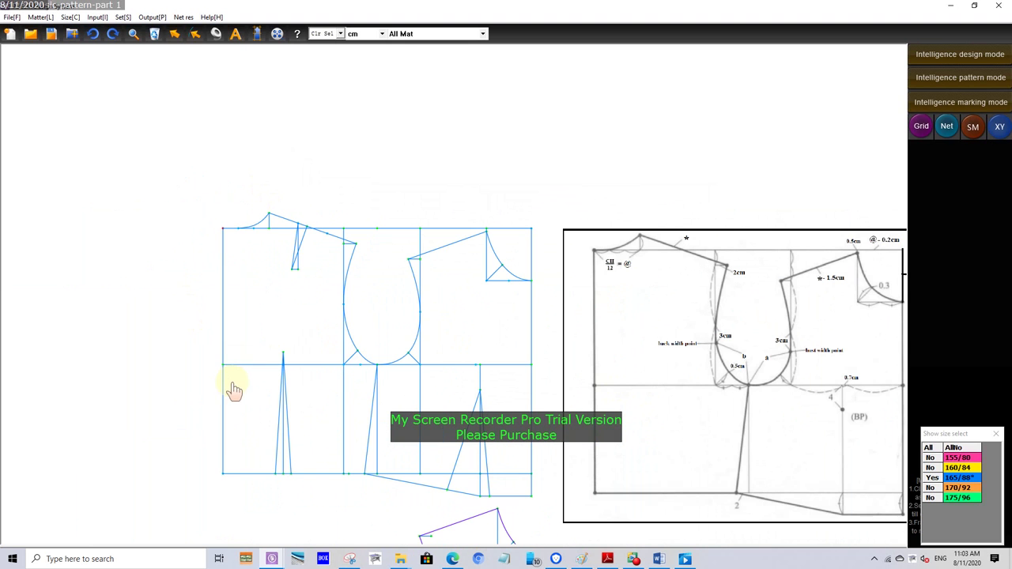
pyautogui.scroll(2, 245, 237)
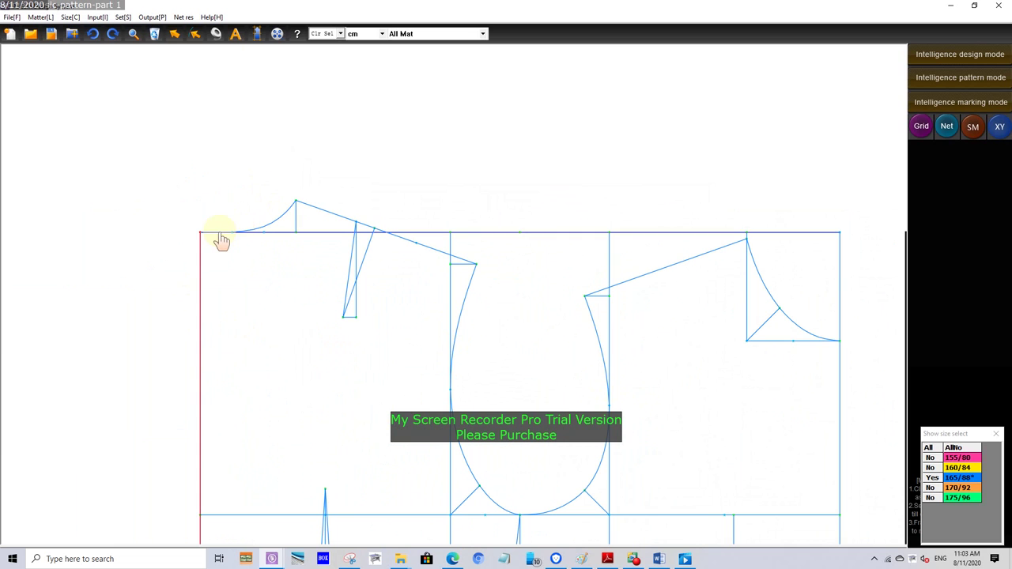
pyautogui.click(221, 234)
pyautogui.click(254, 231)
pyautogui.scroll(2, 316, 215)
pyautogui.click(320, 216)
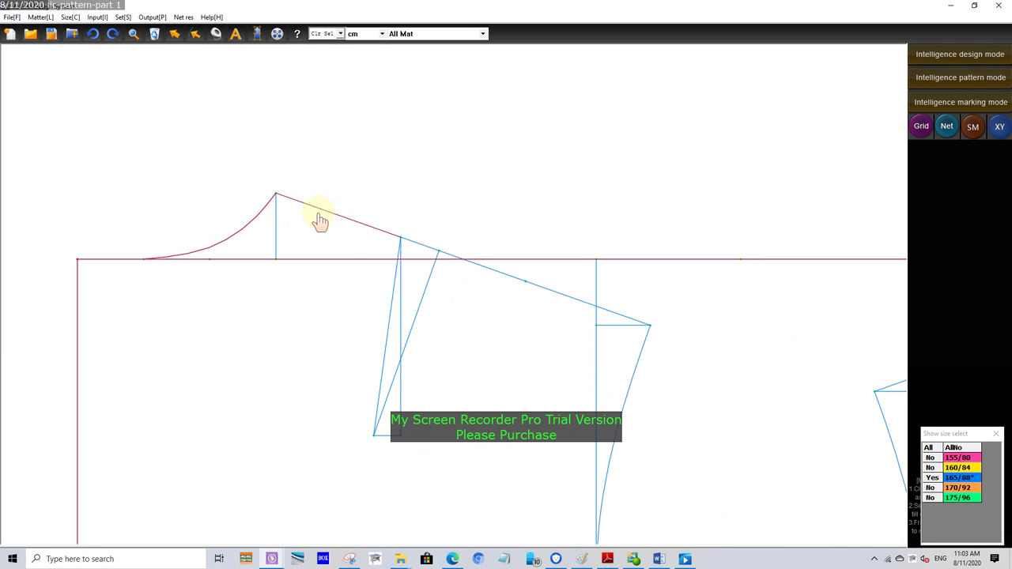
pyautogui.click(388, 395)
pyautogui.scroll(-1, 234, 119)
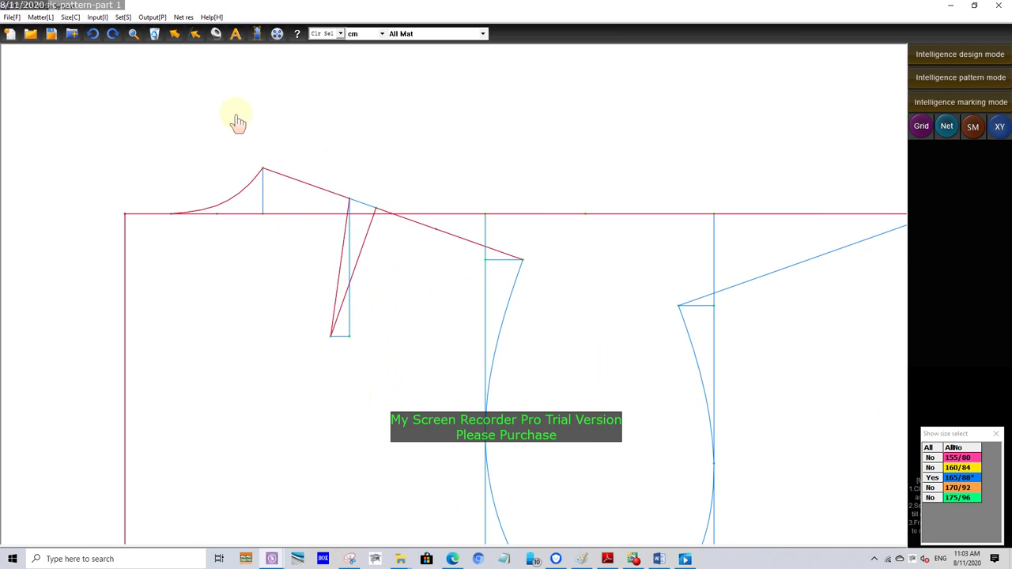
pyautogui.scroll(-2, 233, 119)
# Add the armhole, hem, side and edge lines and the dart's right leg, then finish the outline
pyautogui.click(395, 220)
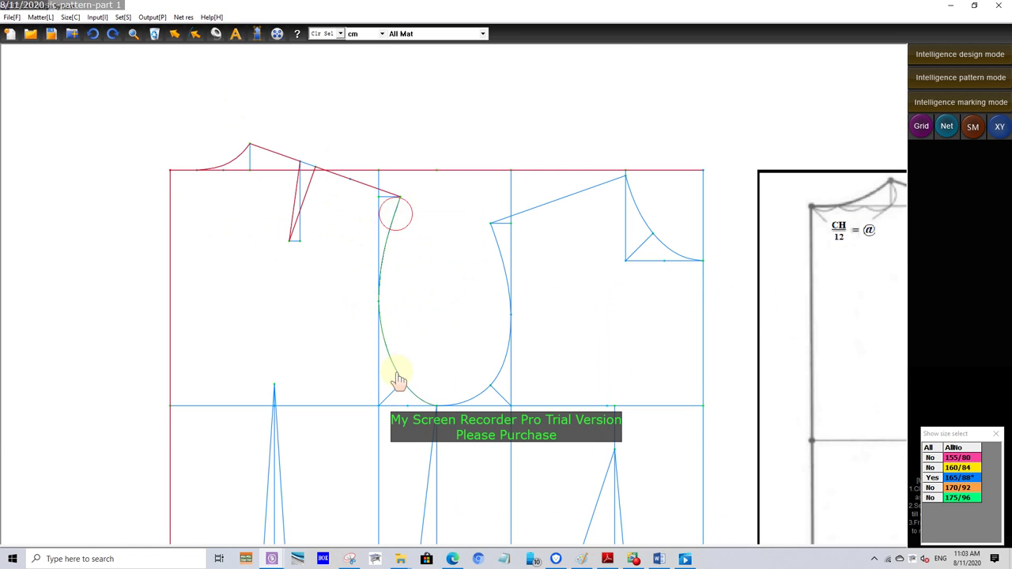
pyautogui.scroll(1, 417, 280)
pyautogui.scroll(1, 440, 407)
pyautogui.click(467, 395)
pyautogui.scroll(-1, 396, 196)
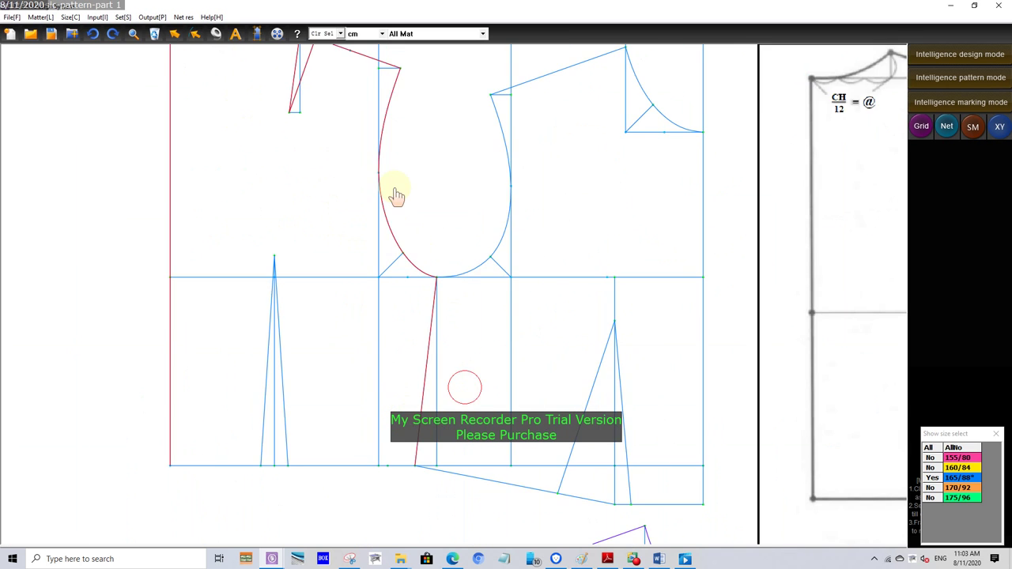
pyautogui.scroll(-1, 357, 323)
pyautogui.scroll(1, 424, 332)
pyautogui.click(426, 324)
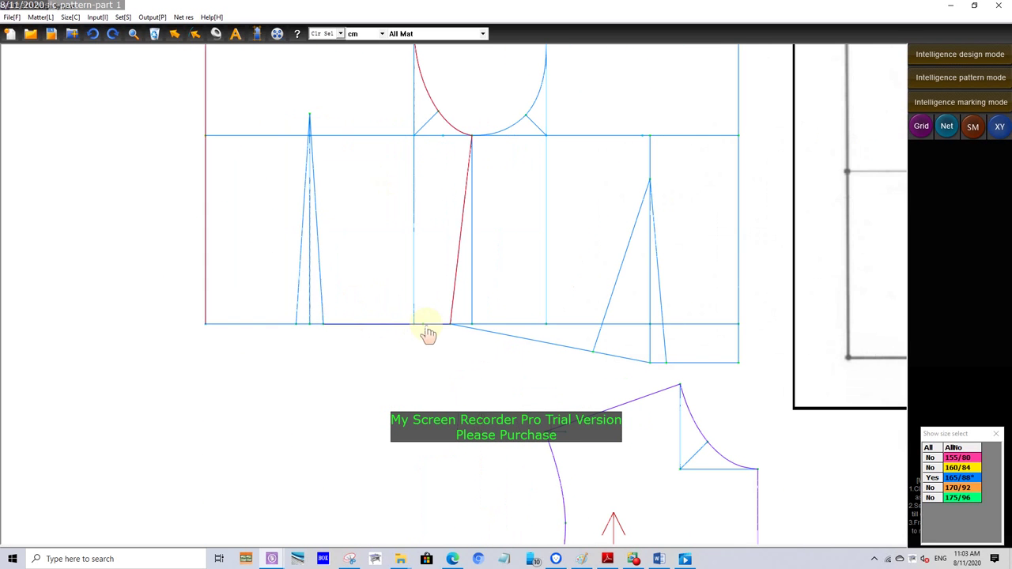
pyautogui.click(321, 307)
pyautogui.scroll(-2, 277, 333)
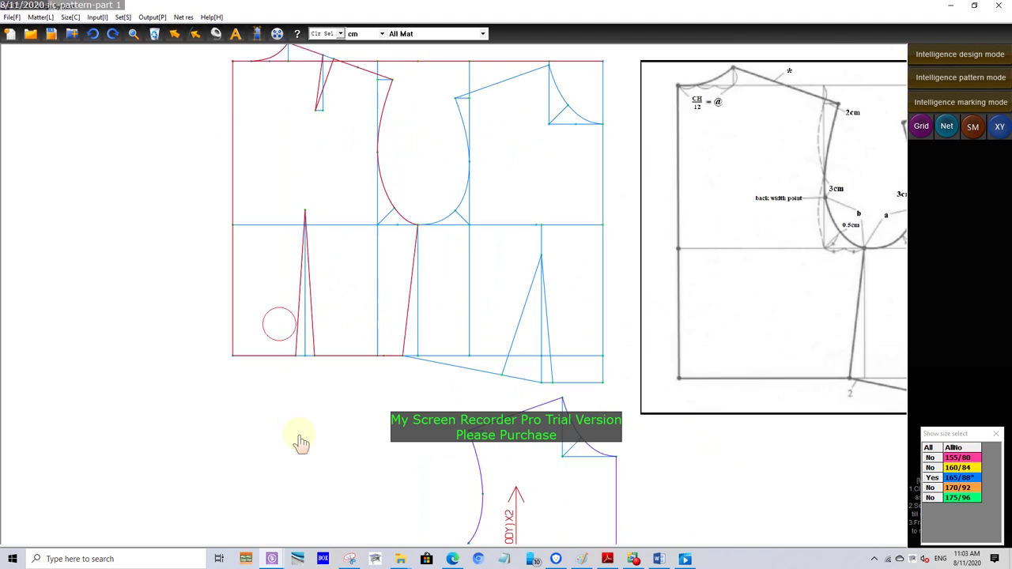
pyautogui.scroll(-2, 298, 441)
pyautogui.scroll(1, 280, 351)
pyautogui.rightClick(296, 253)
# Name the new piece (BACK-BODY) in SHELL fabric, keeping seam 1.2, and confirm
pyautogui.click(355, 323)
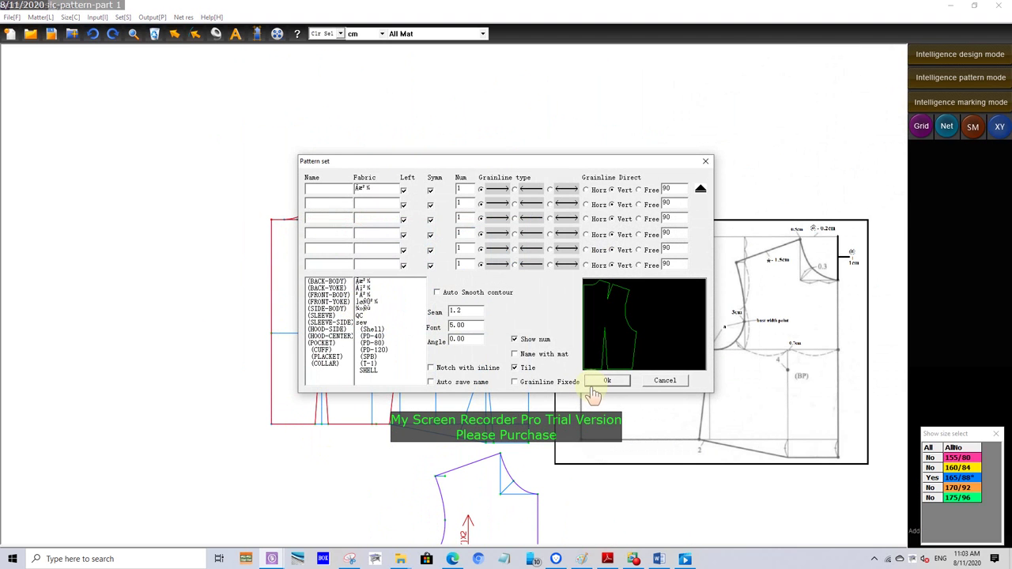
pyautogui.click(326, 295)
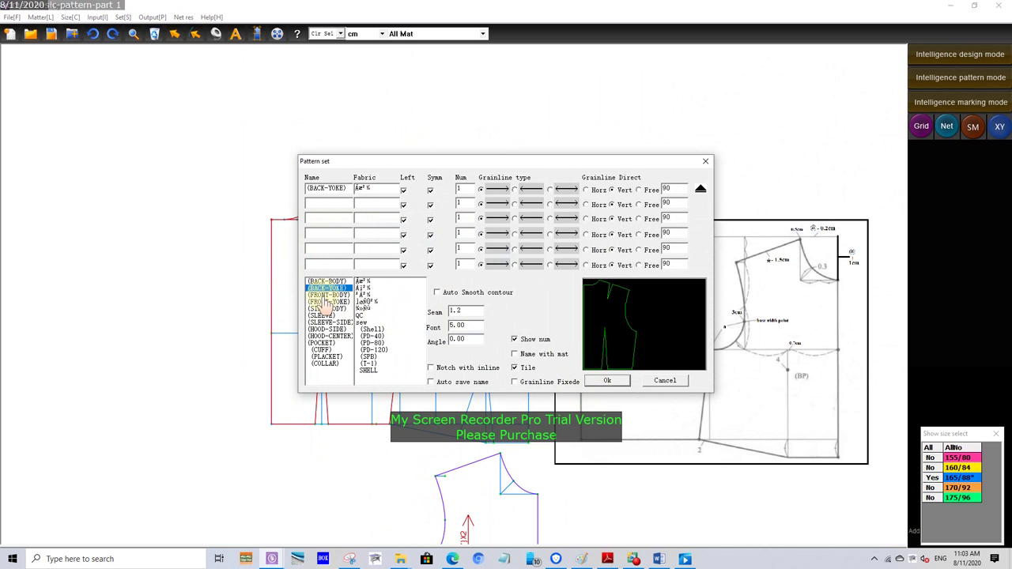
pyautogui.click(329, 281)
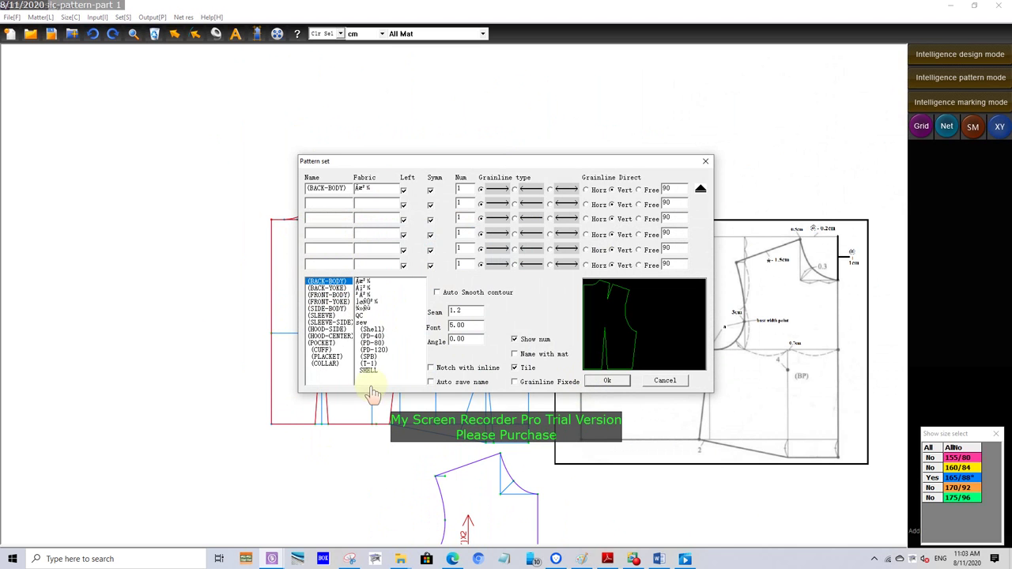
pyautogui.click(368, 370)
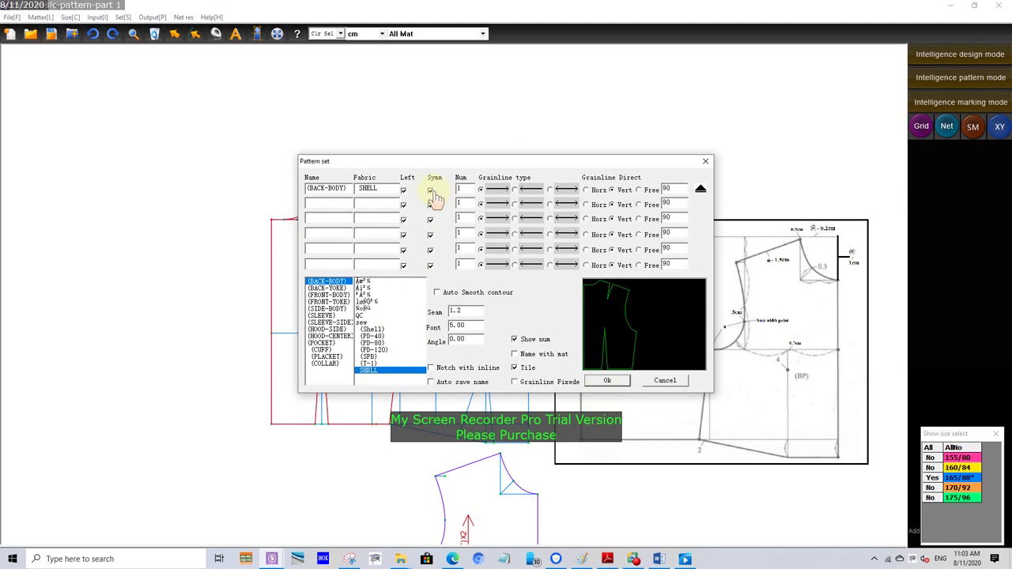
pyautogui.click(455, 312)
pyautogui.click(598, 380)
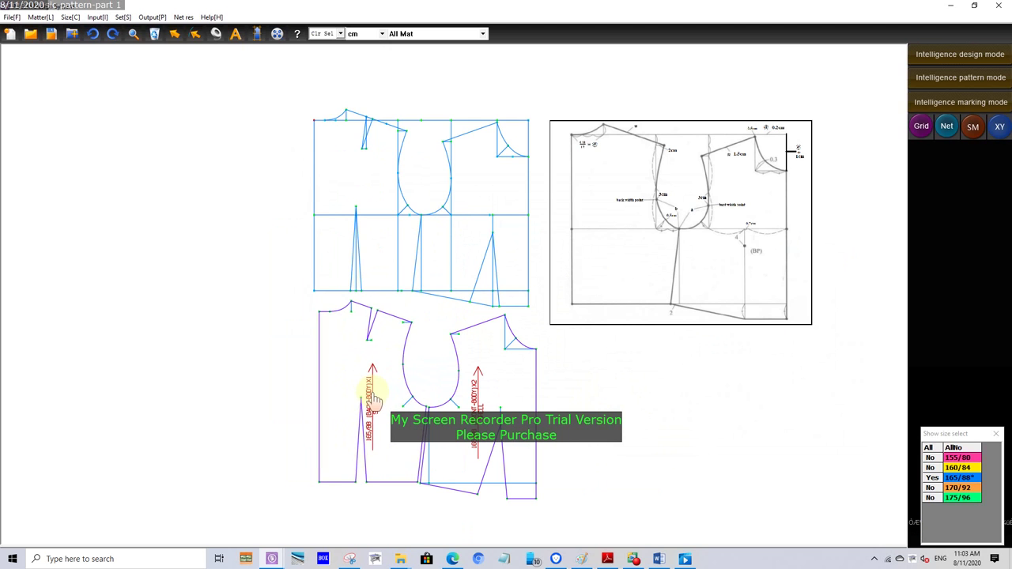
# Place the generated bodice pieces and switch to seam-allowance editing mode
pyautogui.click(373, 393)
pyautogui.scroll(2, 379, 431)
pyautogui.scroll(-1, 380, 433)
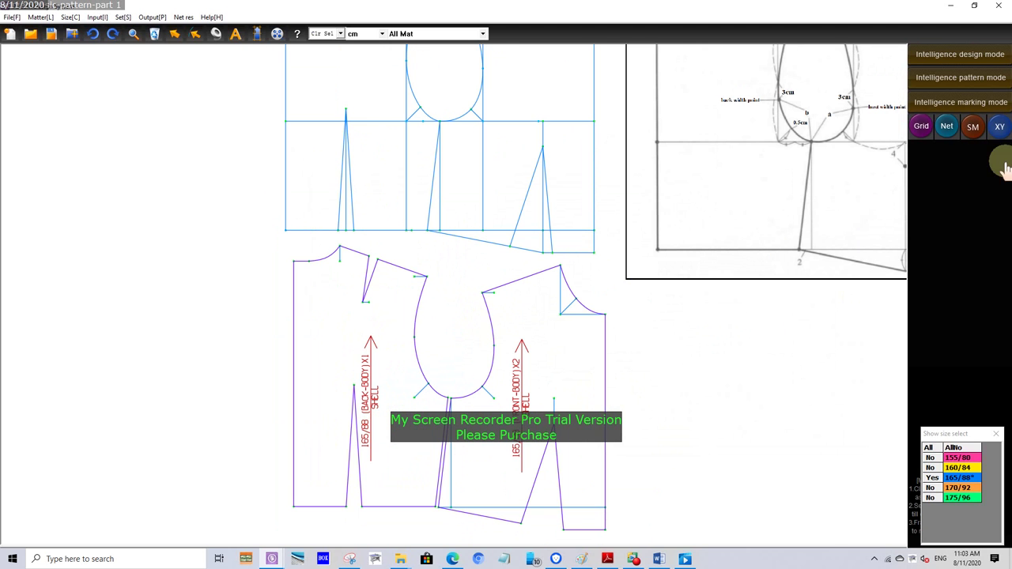
pyautogui.click(961, 77)
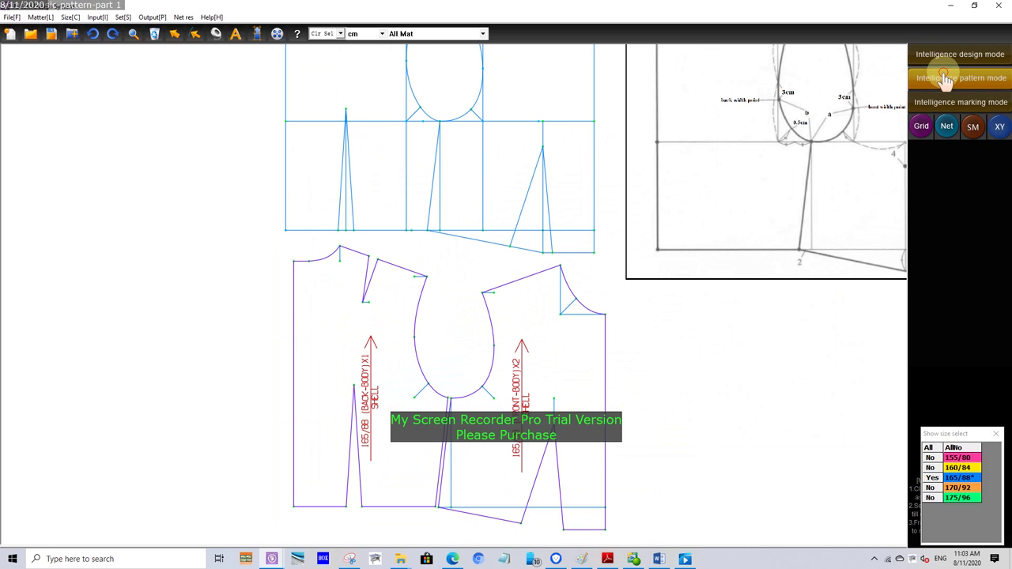
# Mirror the back bodice into a full piece and mark the back centre edge as a fold
pyautogui.click(291, 311)
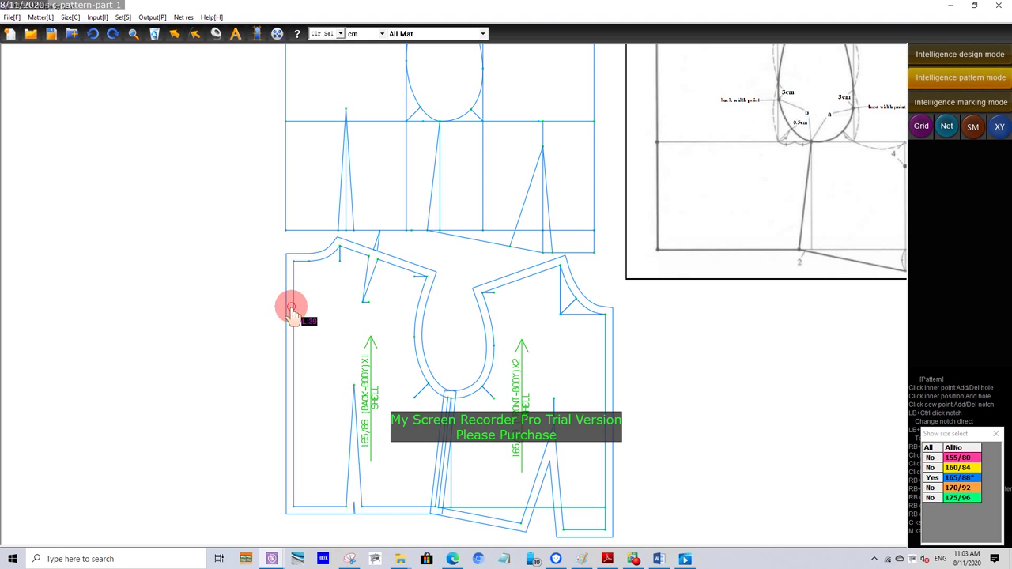
pyautogui.click(359, 339)
pyautogui.click(339, 361)
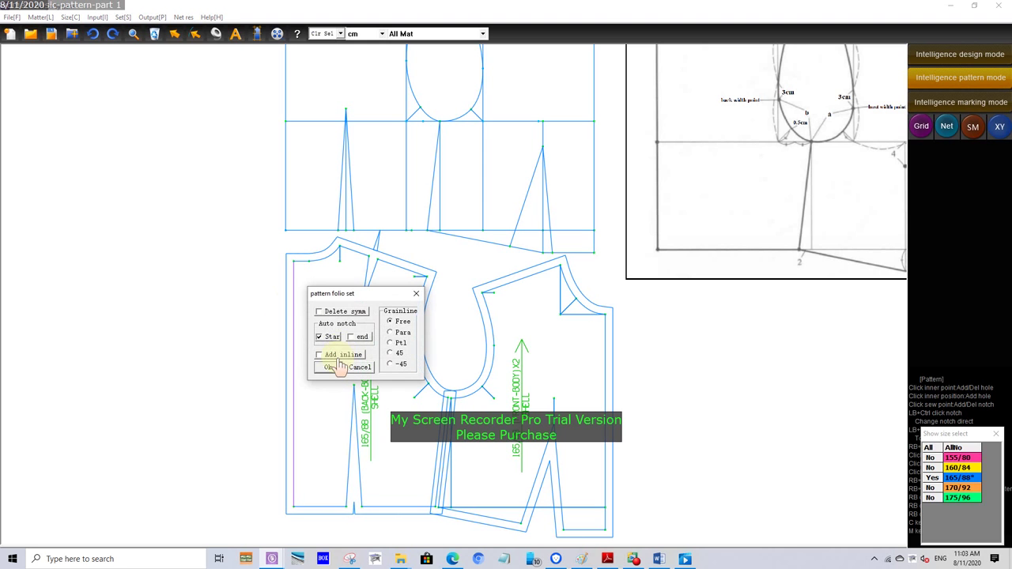
pyautogui.click(331, 368)
pyautogui.scroll(-1, 185, 226)
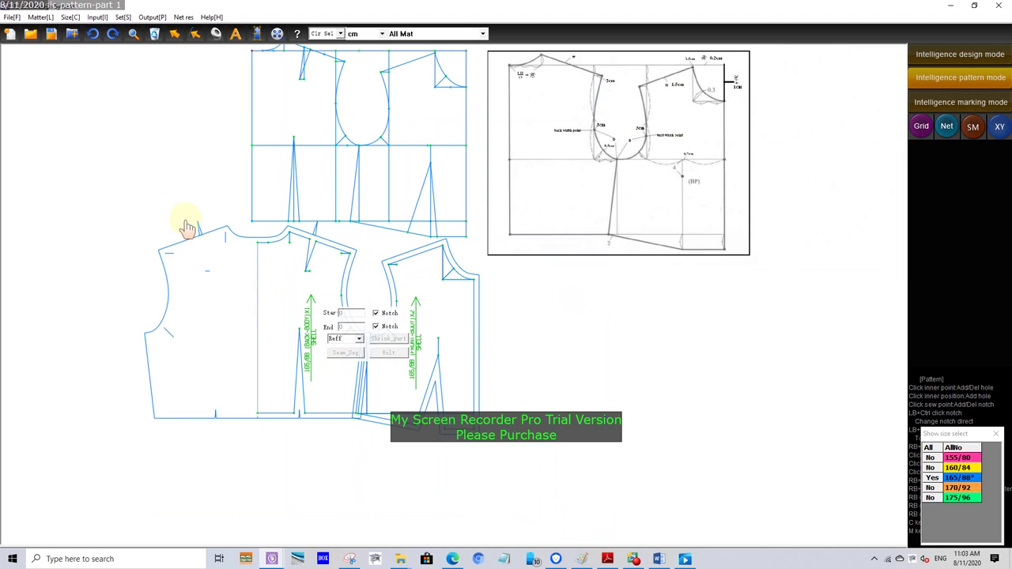
pyautogui.rightClick(172, 216)
pyautogui.scroll(2, 166, 230)
pyautogui.scroll(-2, 166, 230)
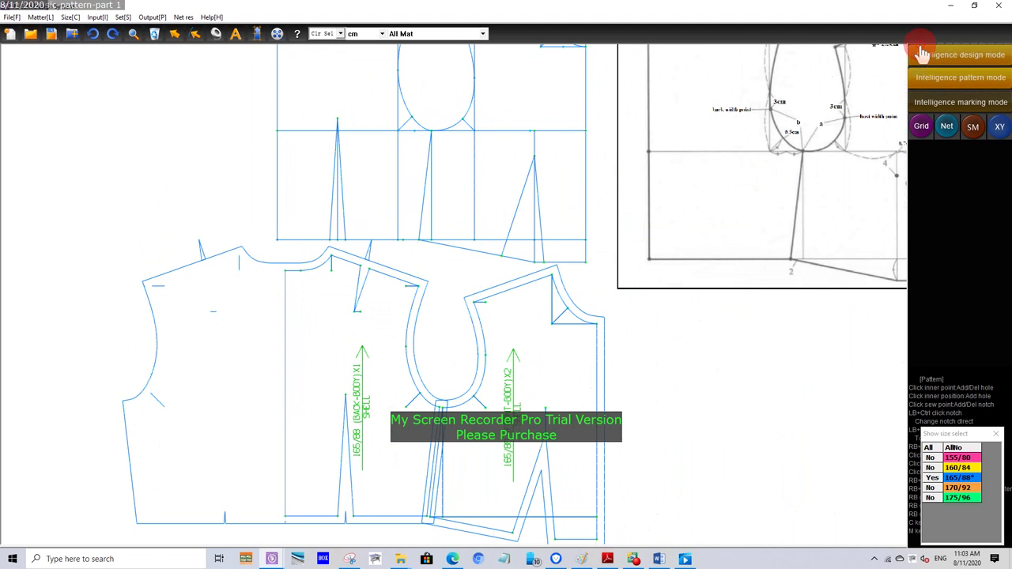
pyautogui.click(917, 77)
pyautogui.scroll(2, 345, 264)
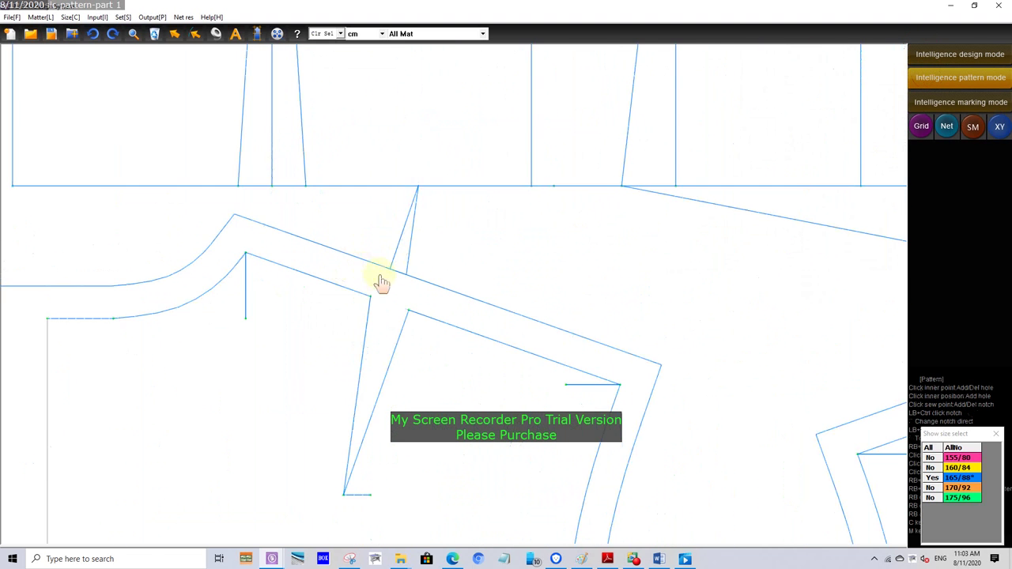
pyautogui.scroll(-1, 371, 286)
pyautogui.scroll(-1, 358, 288)
# Add start and end notches to the shoulder seams
pyautogui.click(355, 312)
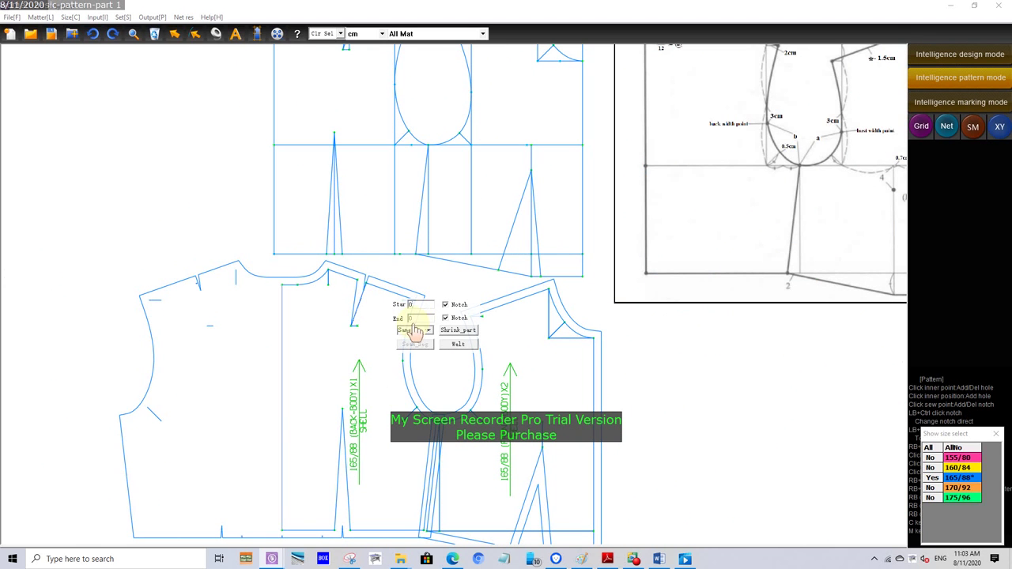
pyautogui.scroll(1, 380, 315)
pyautogui.scroll(1, 336, 306)
pyautogui.click(360, 293)
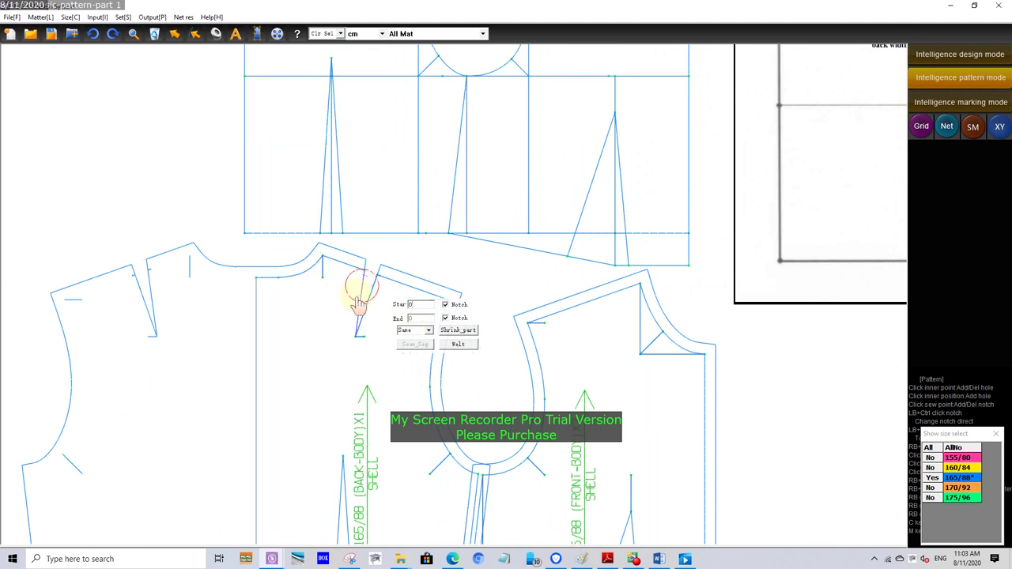
pyautogui.scroll(1, 365, 287)
pyautogui.click(419, 304)
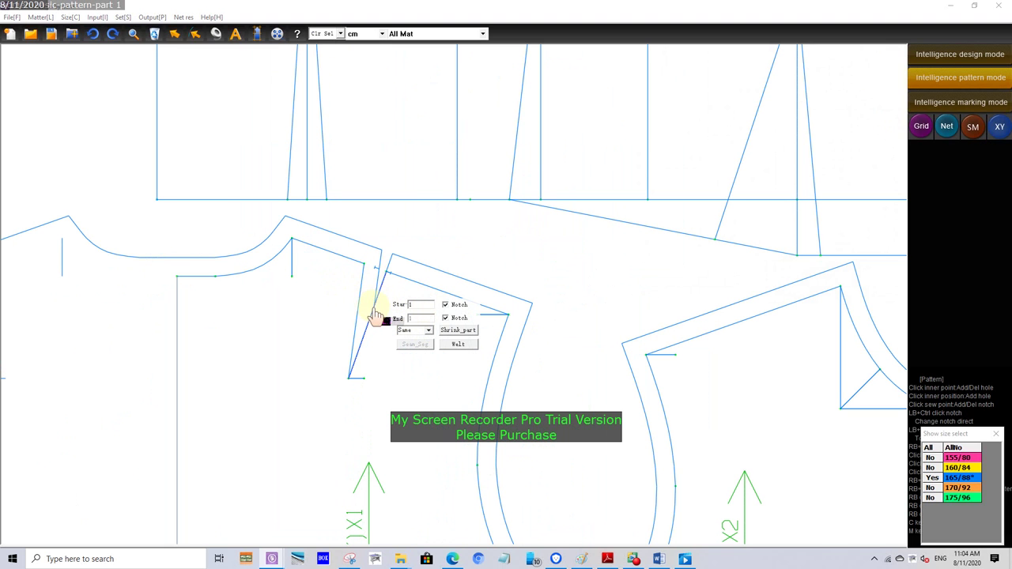
pyautogui.click(375, 313)
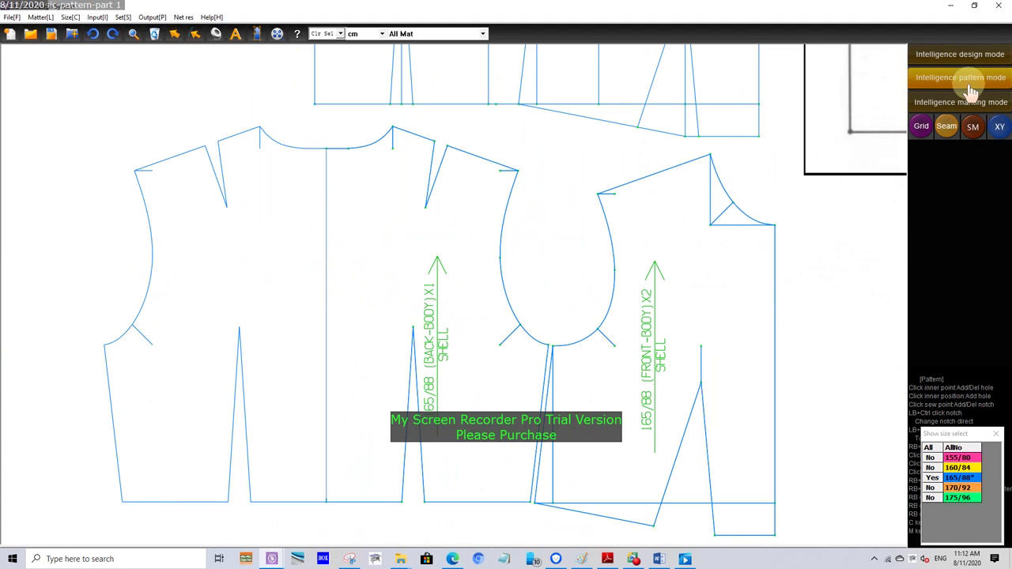
# Move the BACK-BODY and FRONT-BODY grainline labels further onto their pieces
pyautogui.click(961, 77)
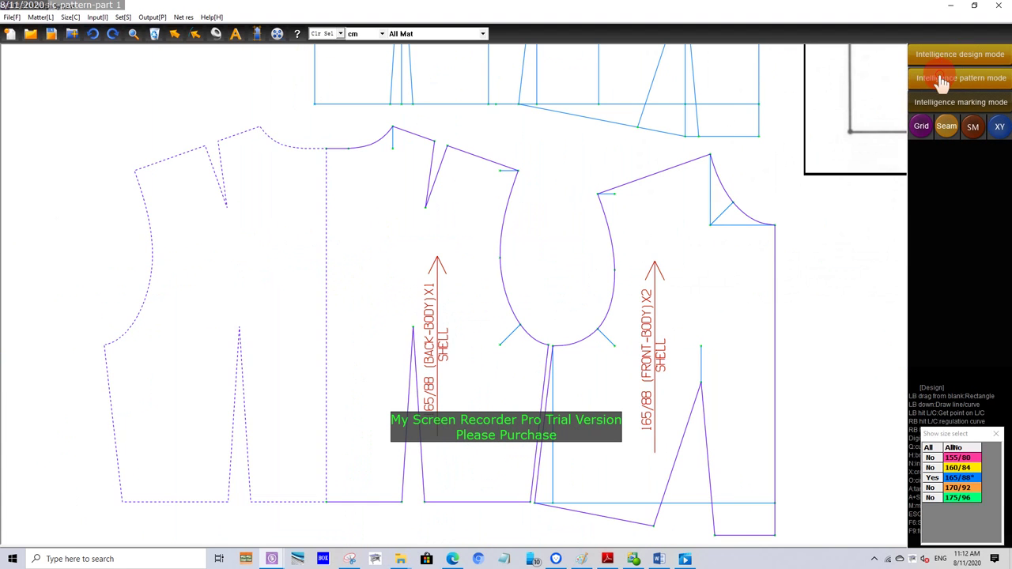
pyautogui.moveTo(441, 287); pyautogui.dragTo(460, 242)
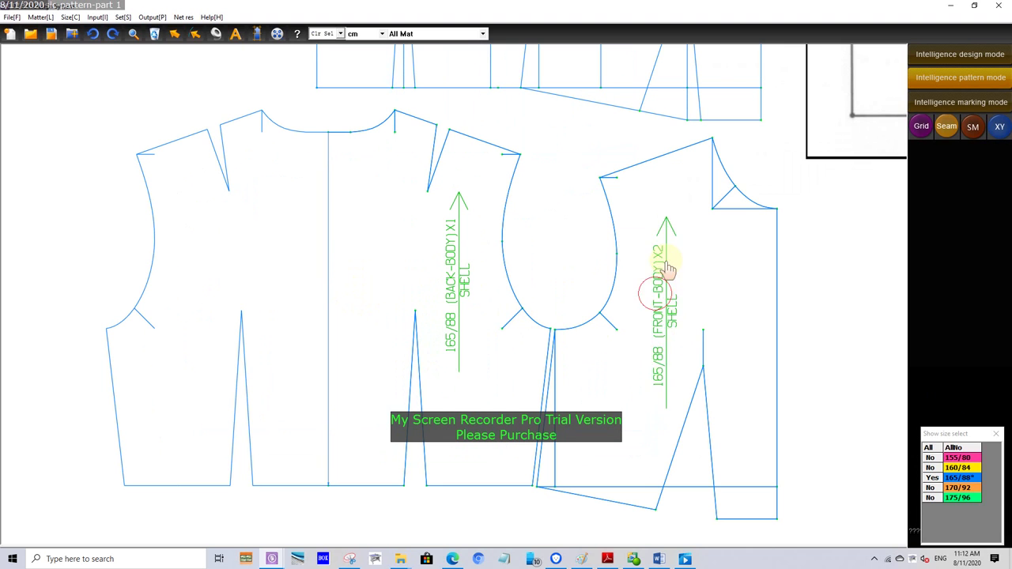
pyautogui.moveTo(655, 300); pyautogui.dragTo(678, 236)
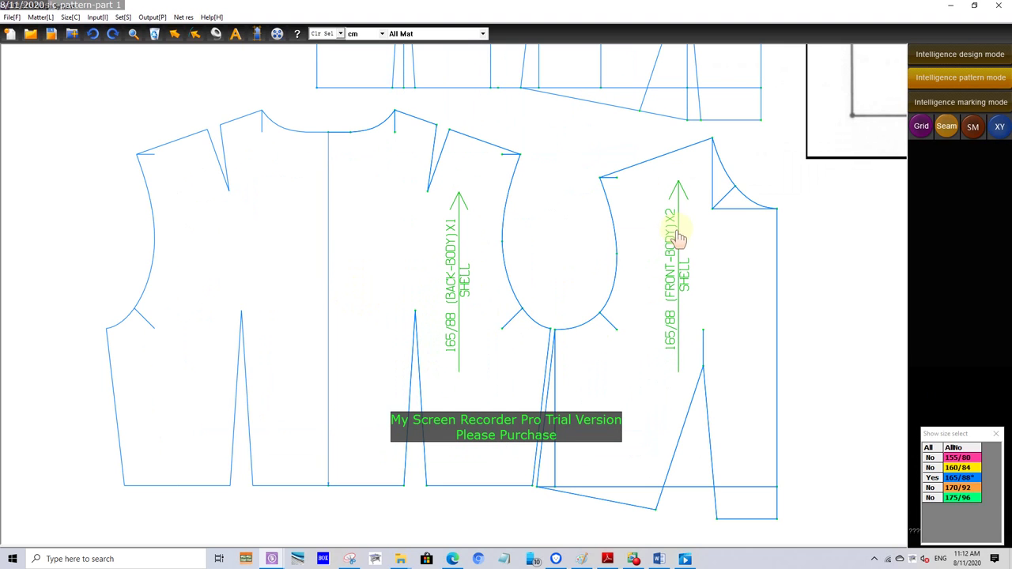
# Show all five sizes, 155/80 through 175/96, as nested graded outlines on both pieces
pyautogui.click(920, 127)
pyautogui.click(920, 127)
pyautogui.click(920, 126)
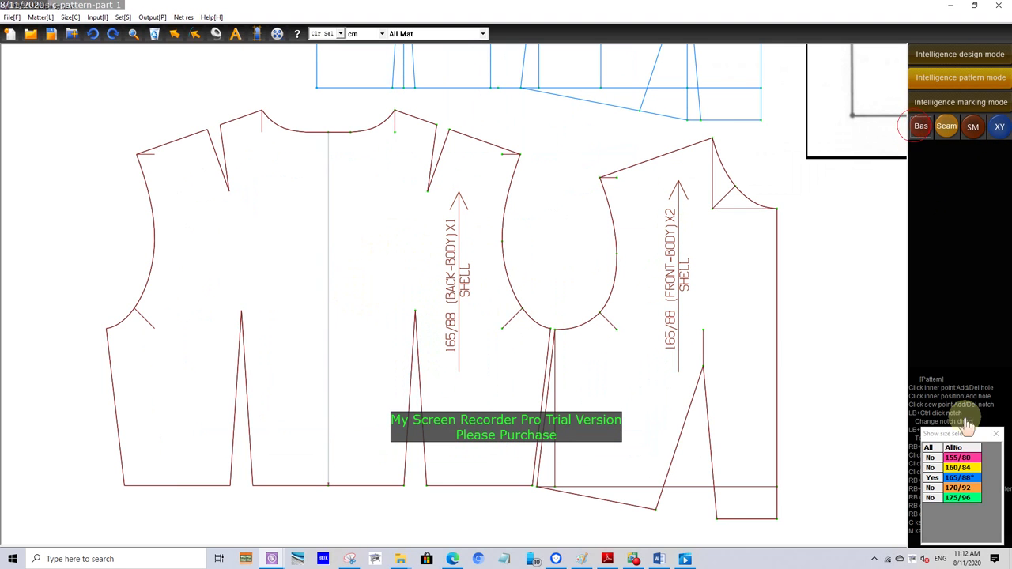
pyautogui.click(931, 497)
pyautogui.click(931, 488)
pyautogui.click(931, 467)
pyautogui.click(931, 458)
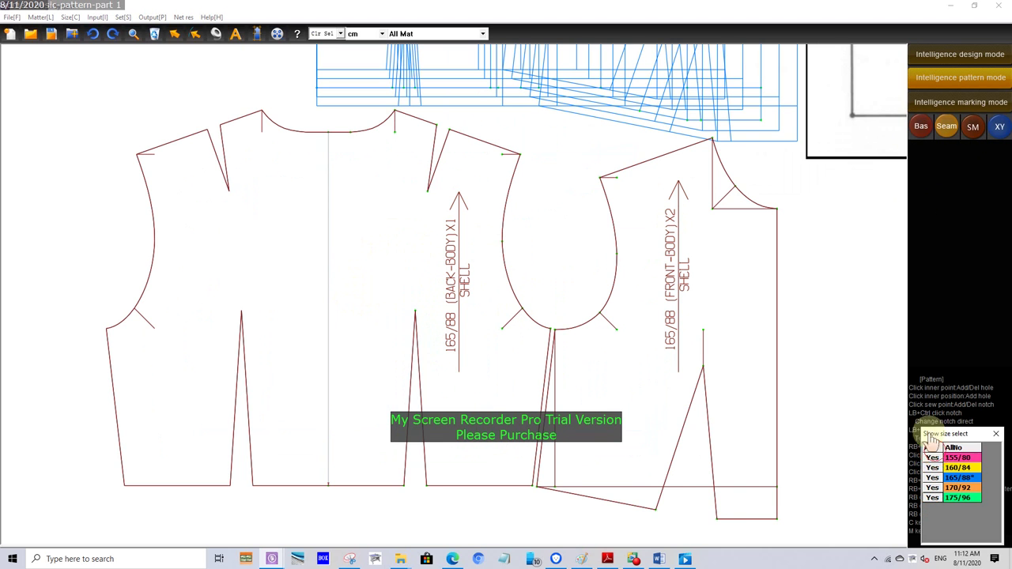
pyautogui.click(922, 127)
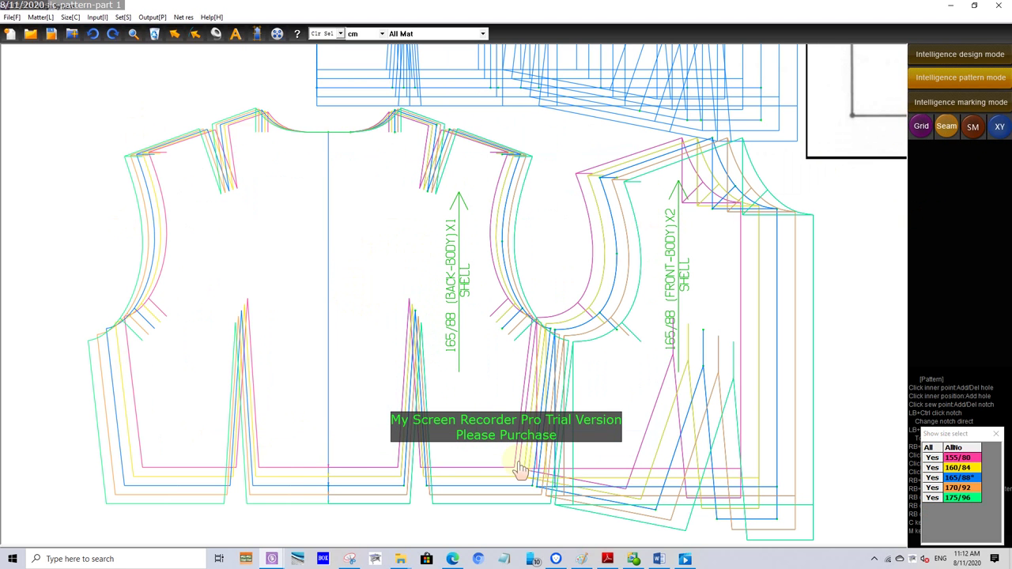
# Shift the front bodice piece slightly right and down
pyautogui.scroll(-2, 502, 399)
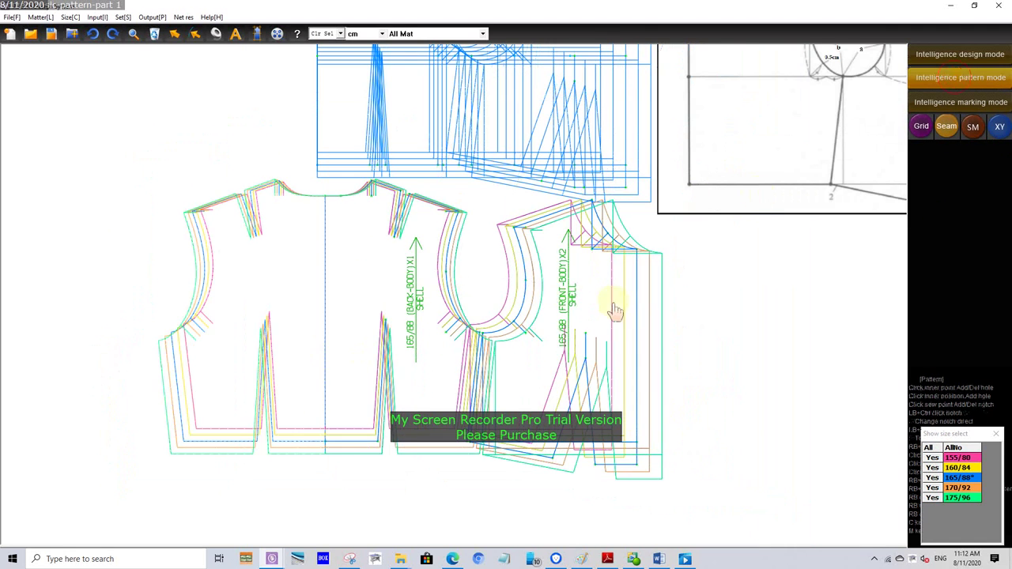
pyautogui.moveTo(593, 302); pyautogui.dragTo(618, 317)
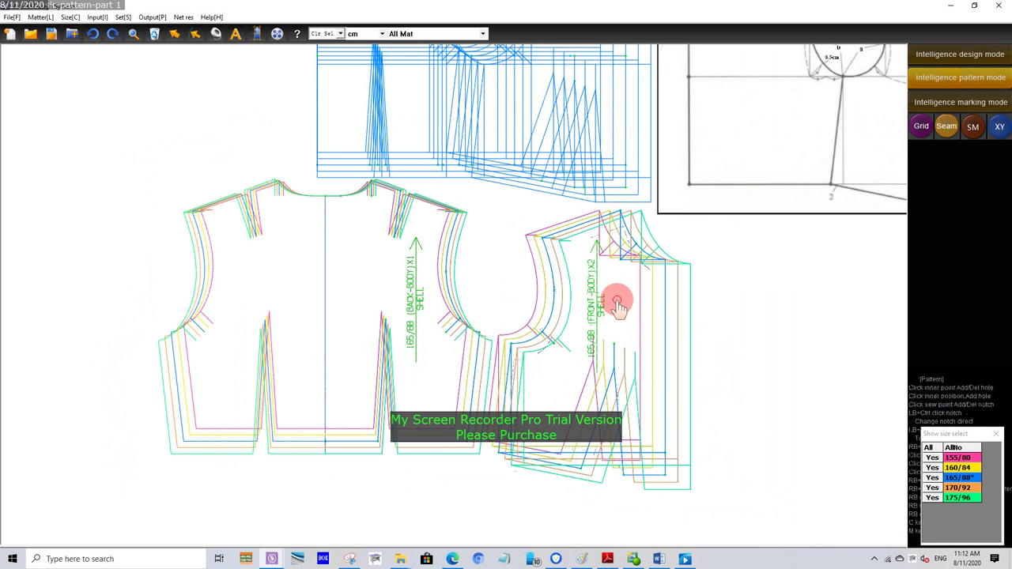
pyautogui.scroll(-3, 338, 431)
pyautogui.scroll(2, 356, 445)
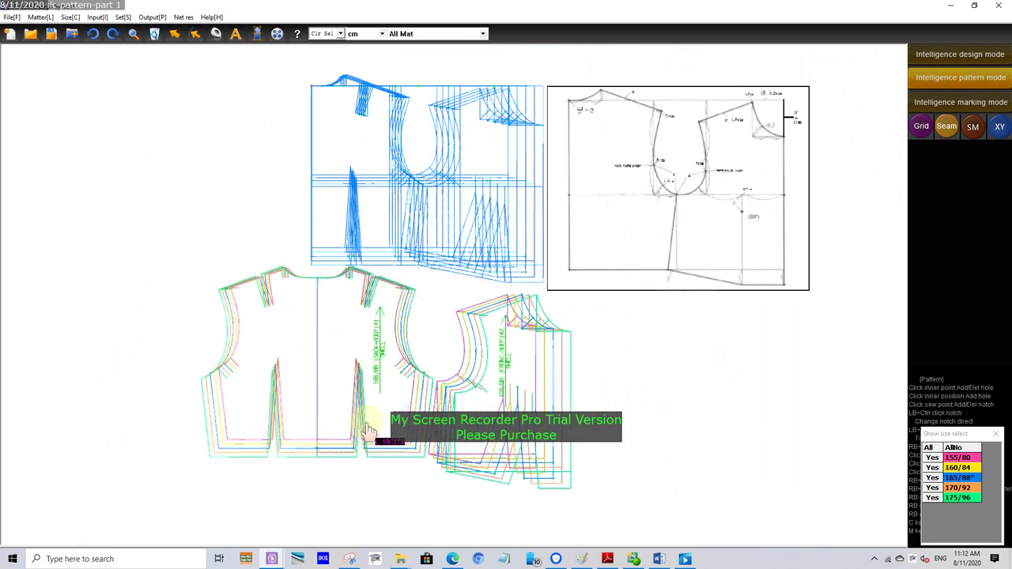